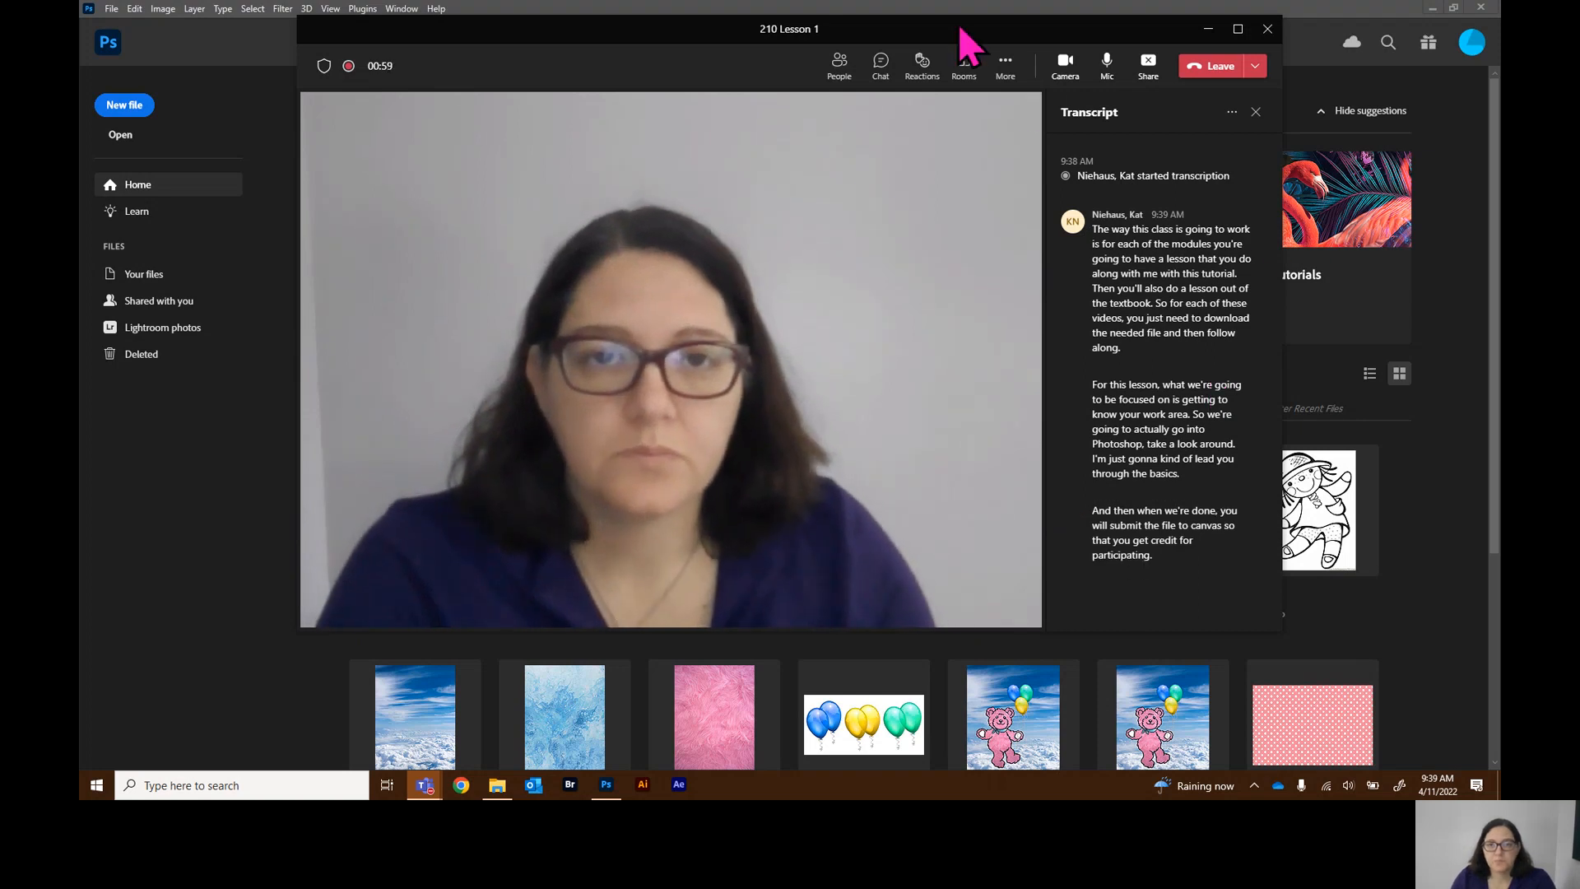
Minimize the Teams meeting window to bring the Photoshop home screen forward
{"action": "left_click", "coordinate": [1005, 66]}
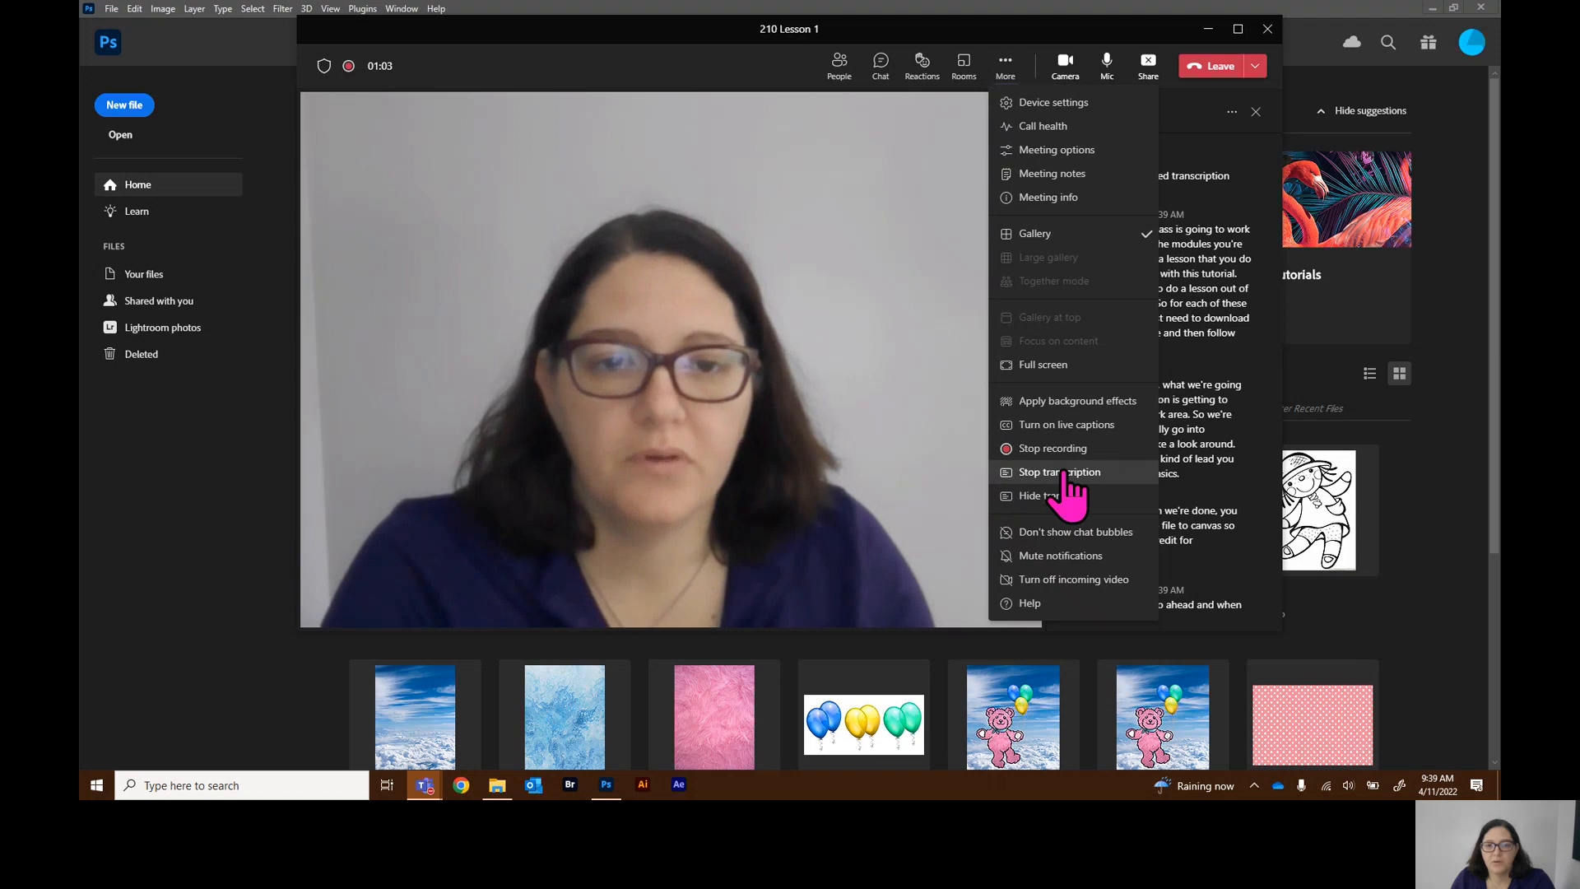
{"action": "left_click", "coordinate": [1208, 30]}
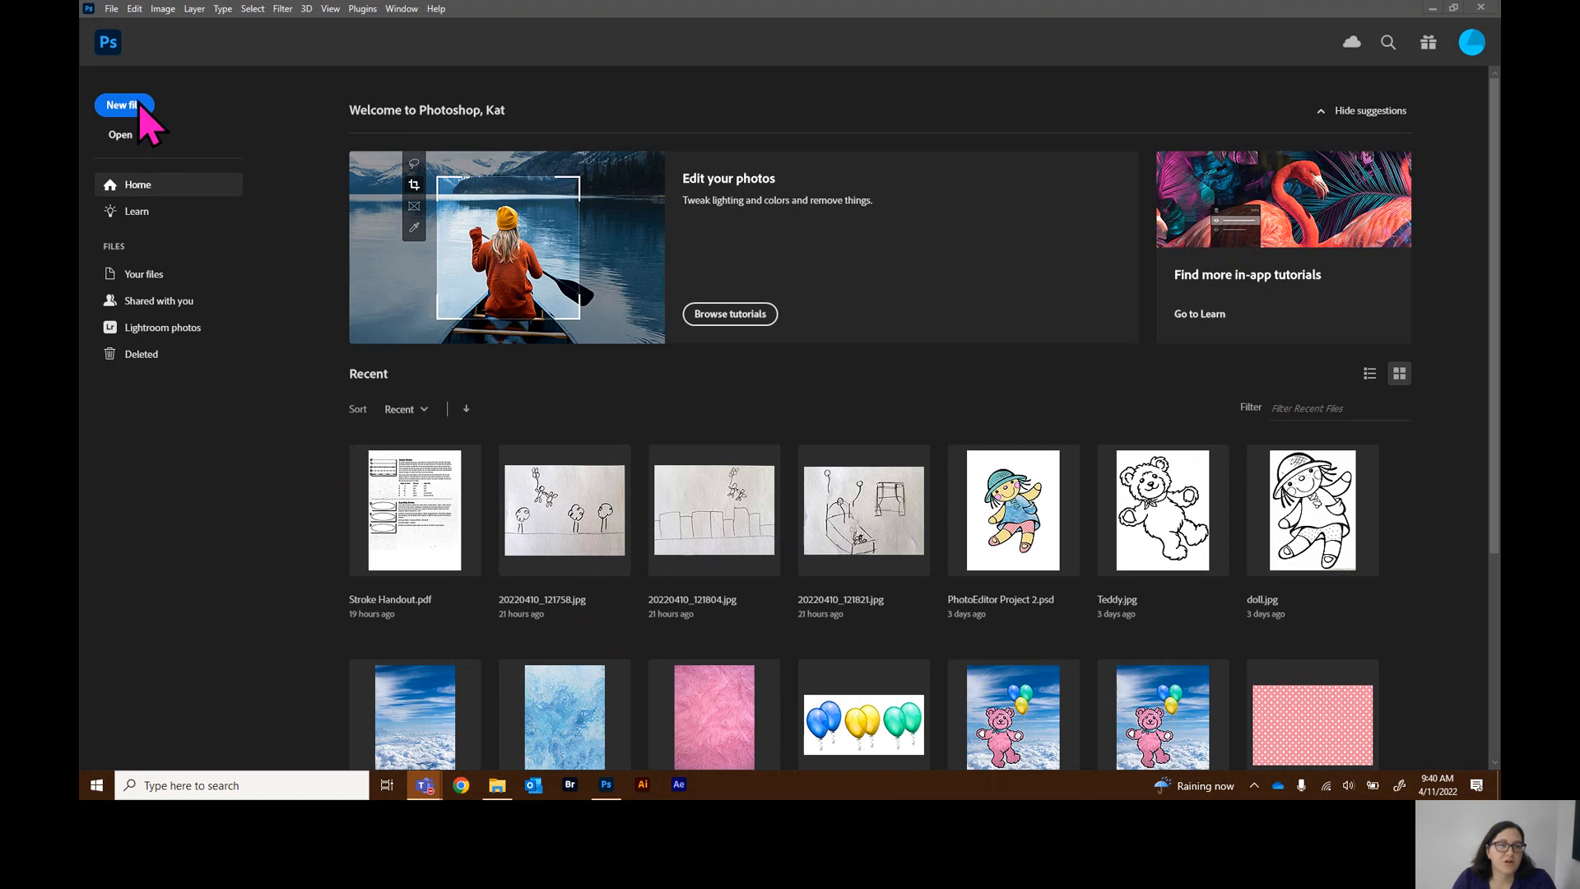
Look through the Learn tutorials page and return to Home
{"action": "left_click", "coordinate": [137, 212]}
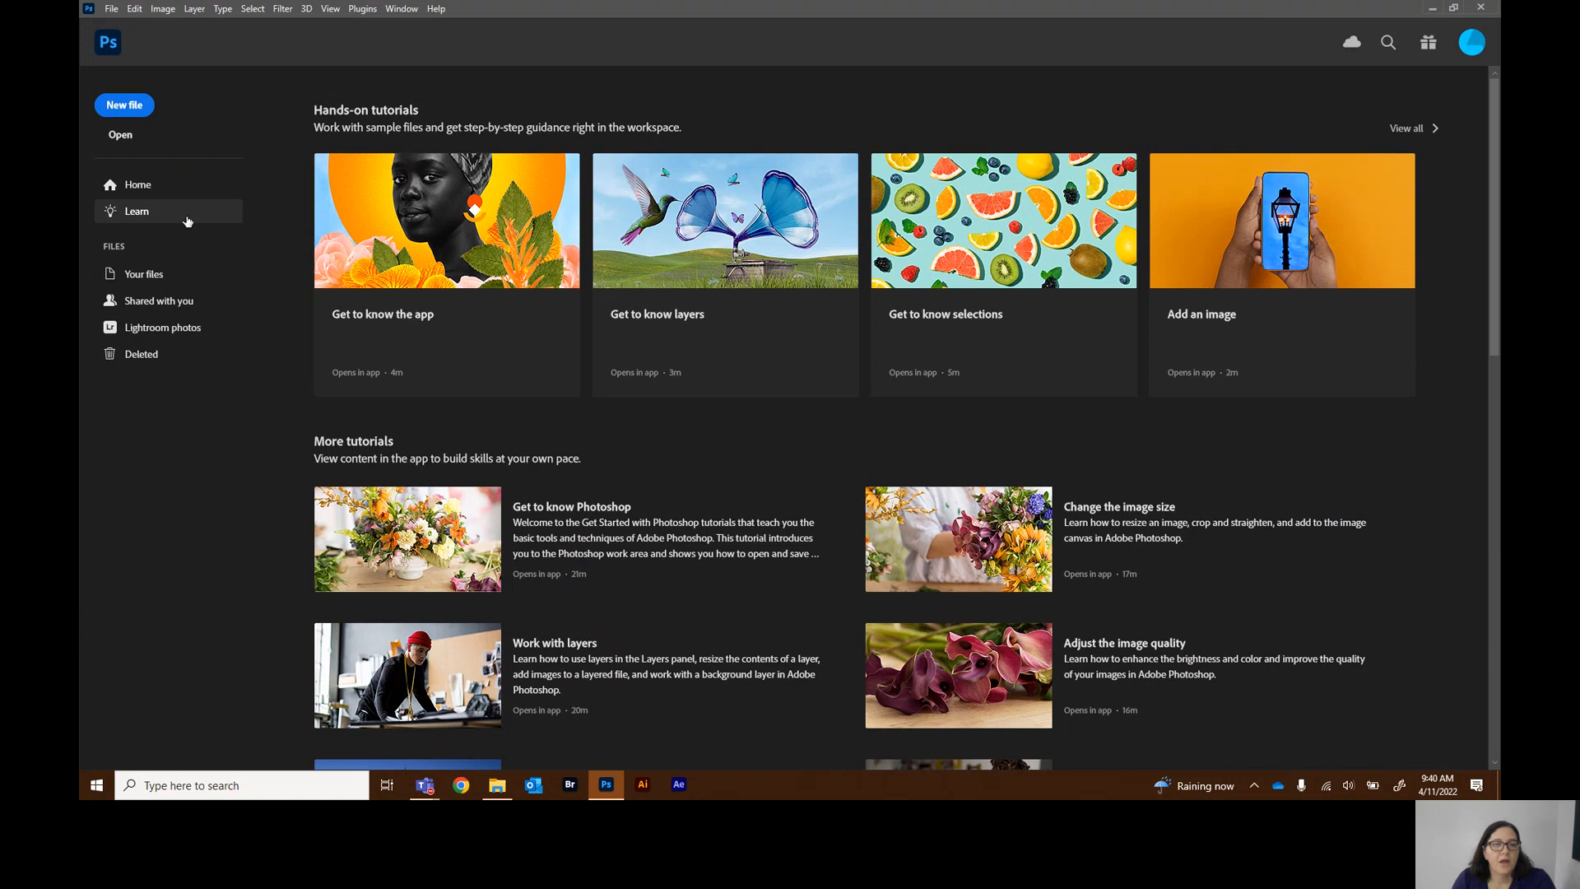
{"action": "left_click", "coordinate": [145, 189]}
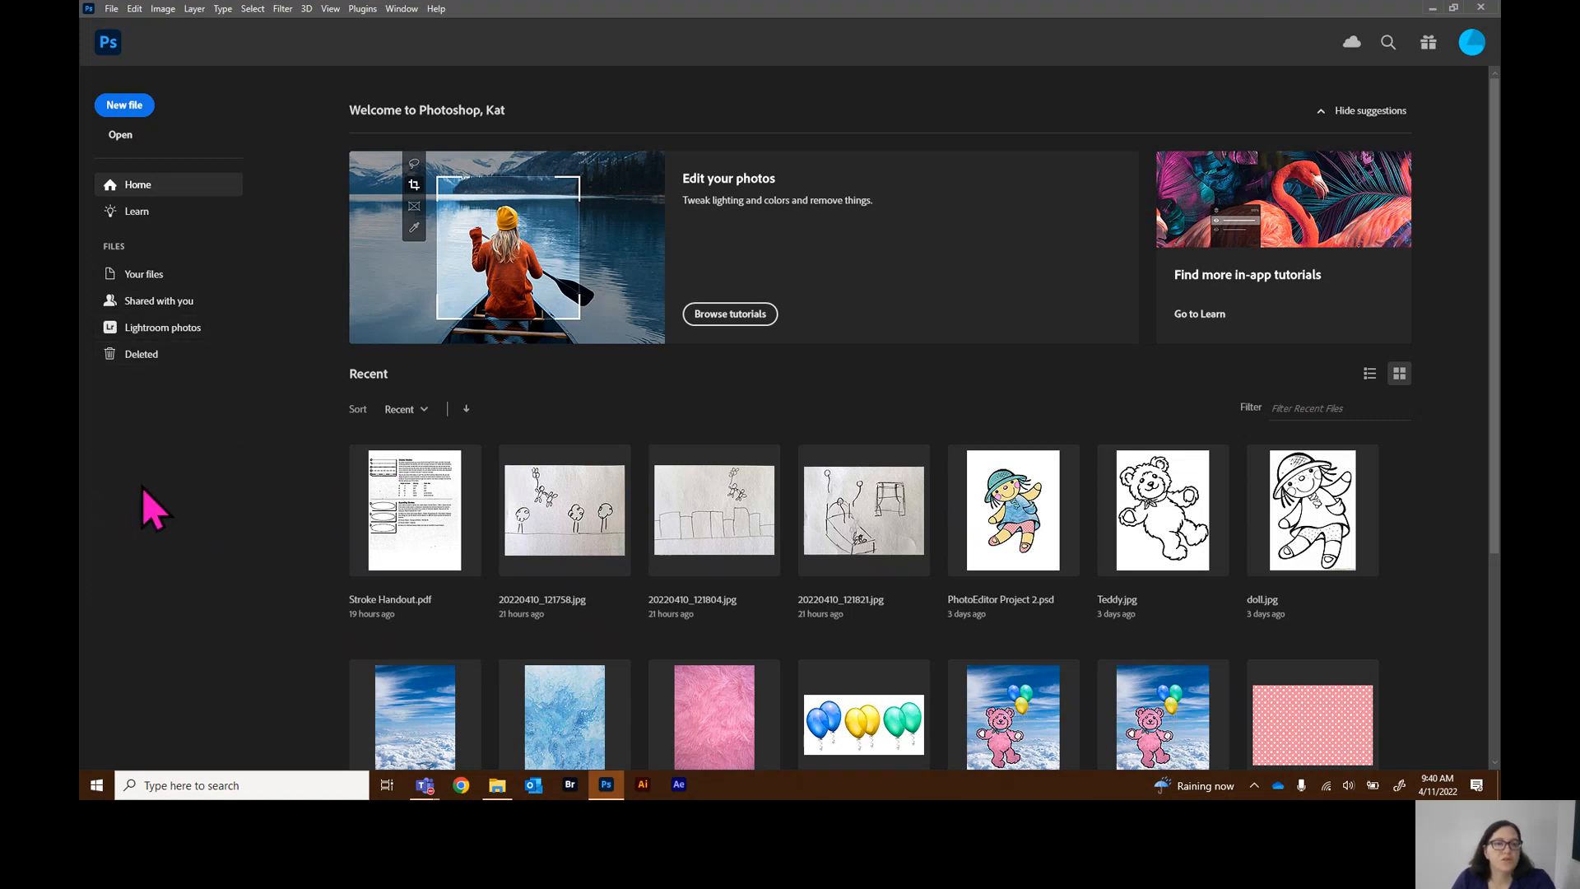
Start a new file and browse the Saved and Photo document presets and templates
{"action": "left_click", "coordinate": [134, 112]}
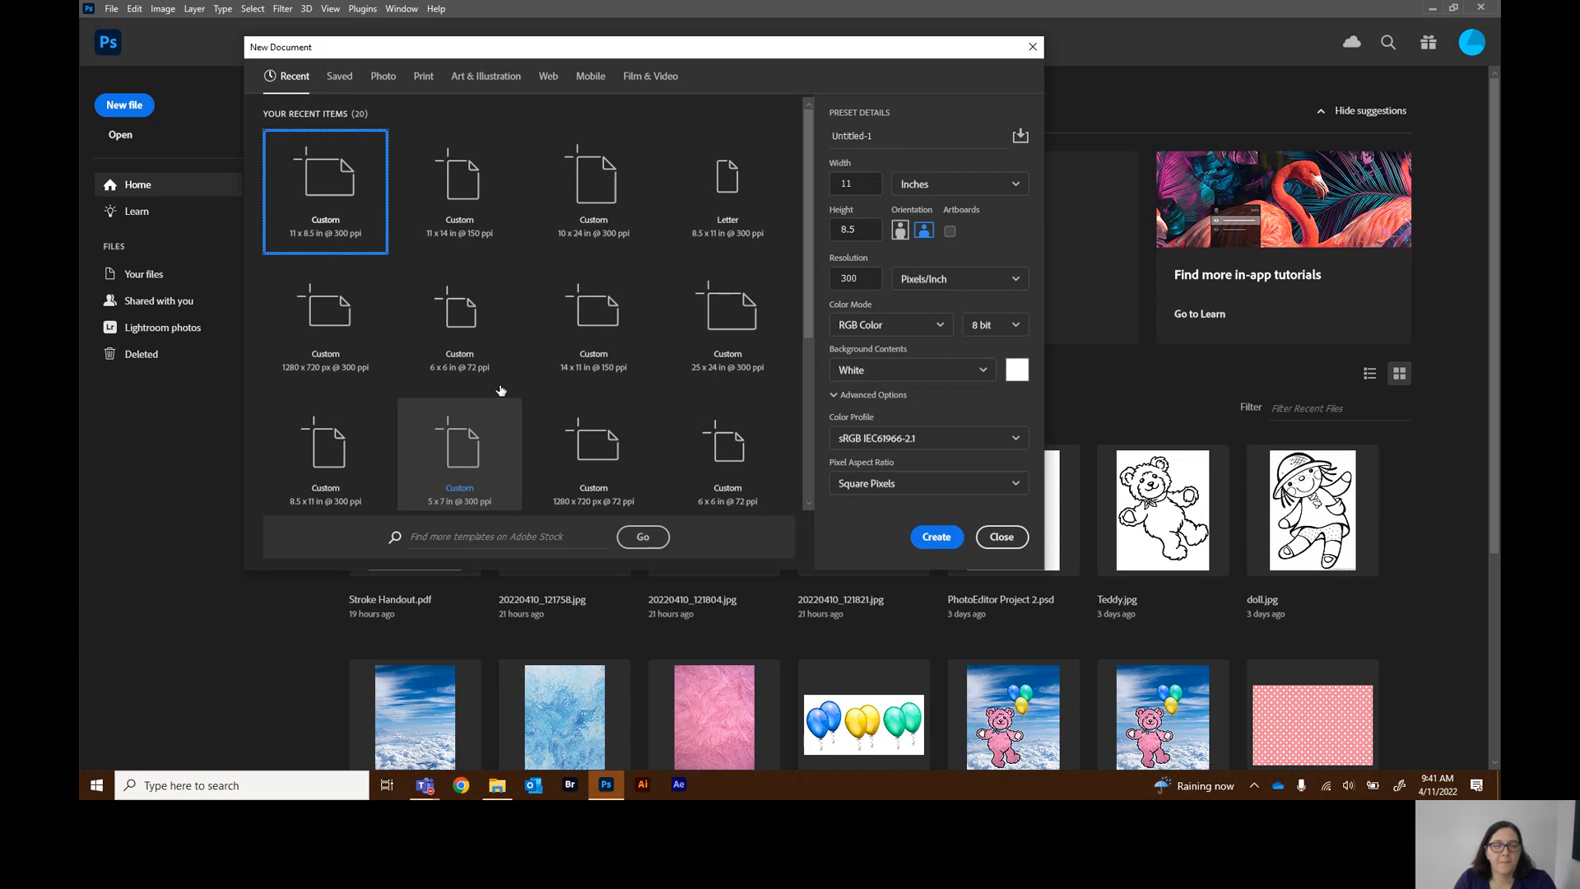
{"action": "left_click", "coordinate": [340, 76]}
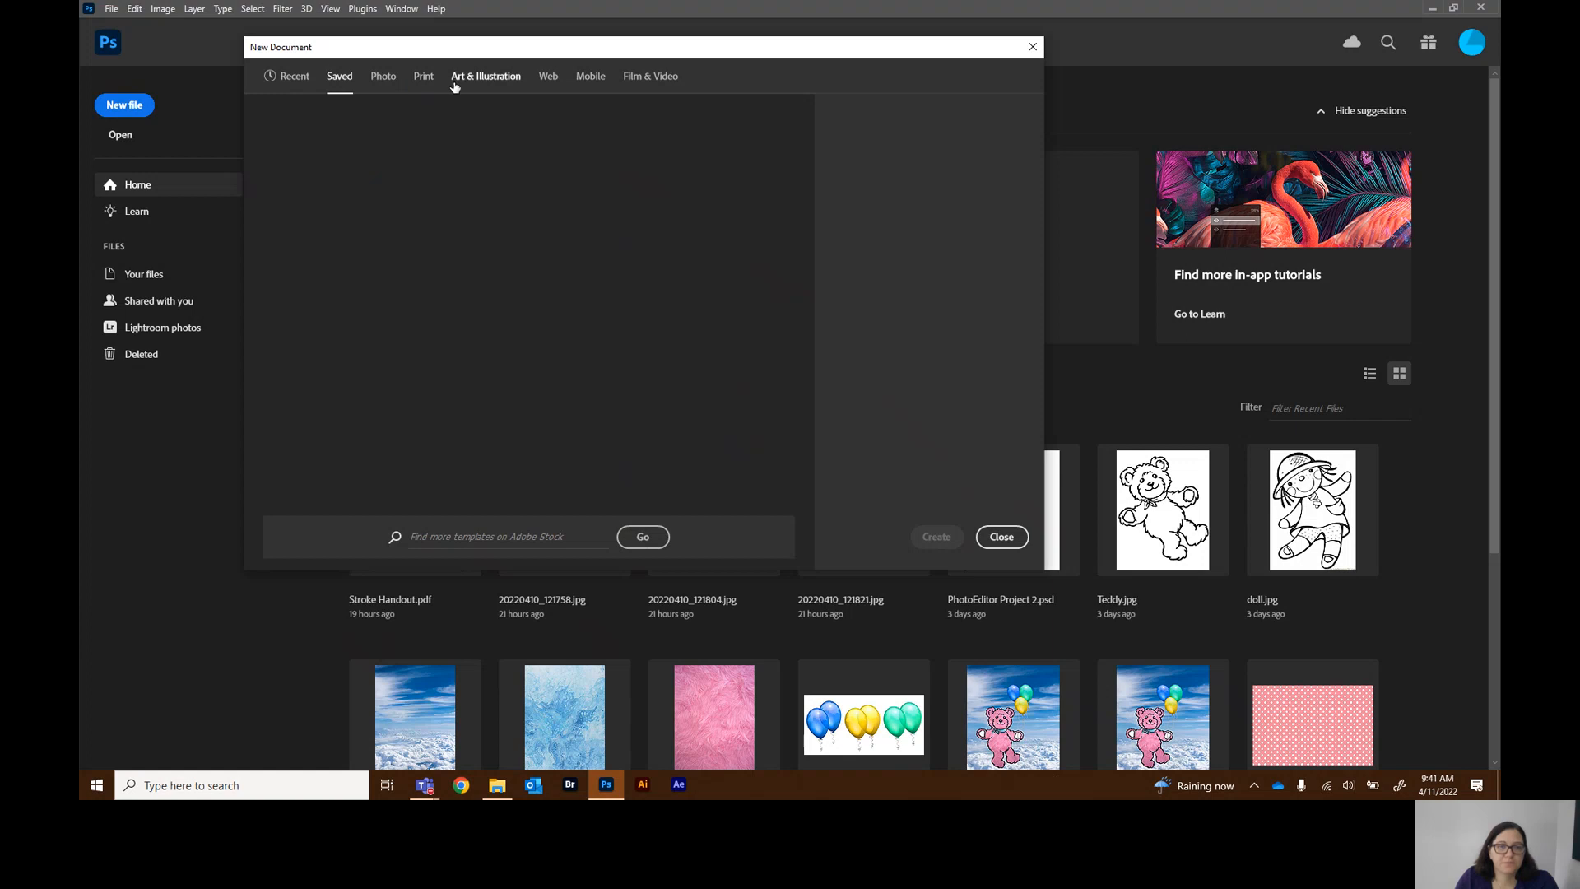
{"action": "left_click", "coordinate": [385, 78]}
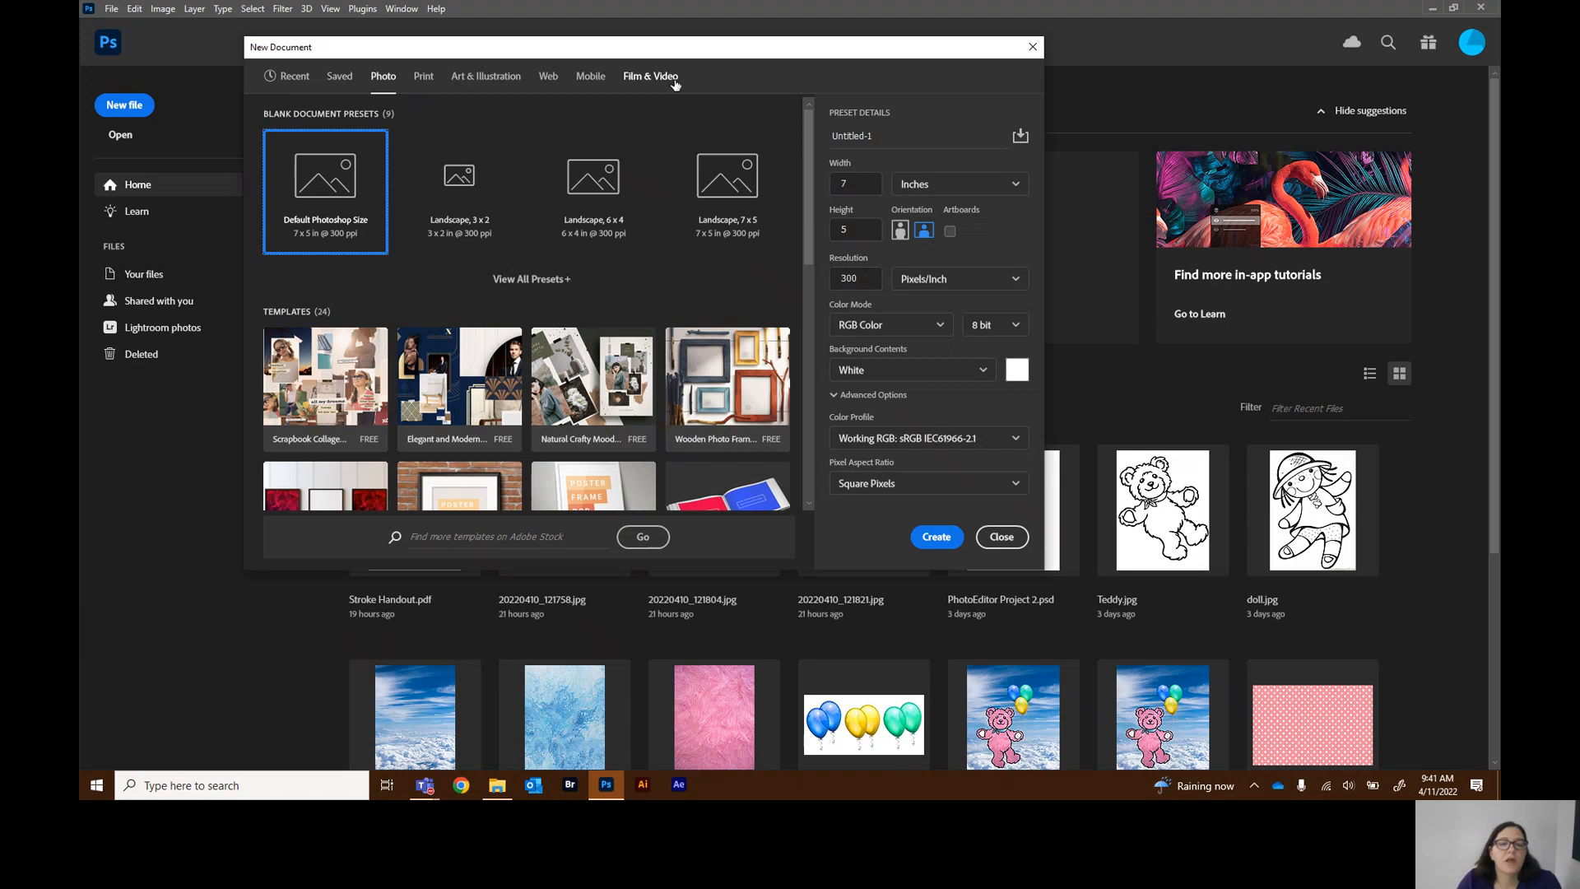
{"action": "scroll", "coordinate": [463, 401], "scroll_direction": "down", "scroll_amount": 10}
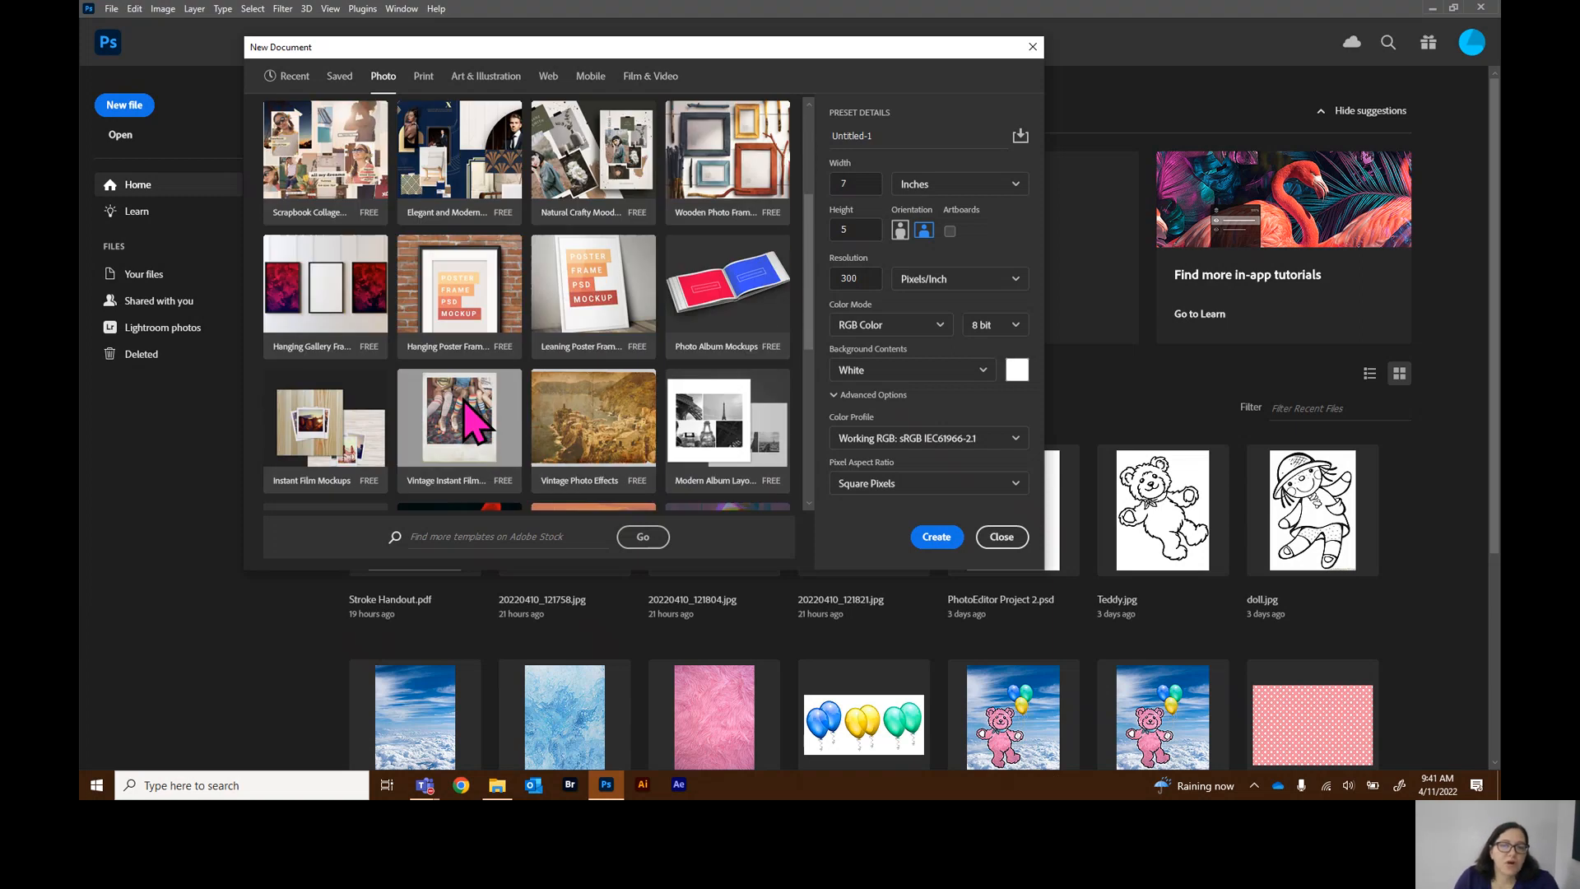
{"action": "scroll", "coordinate": [464, 403], "scroll_direction": "up", "scroll_amount": 10}
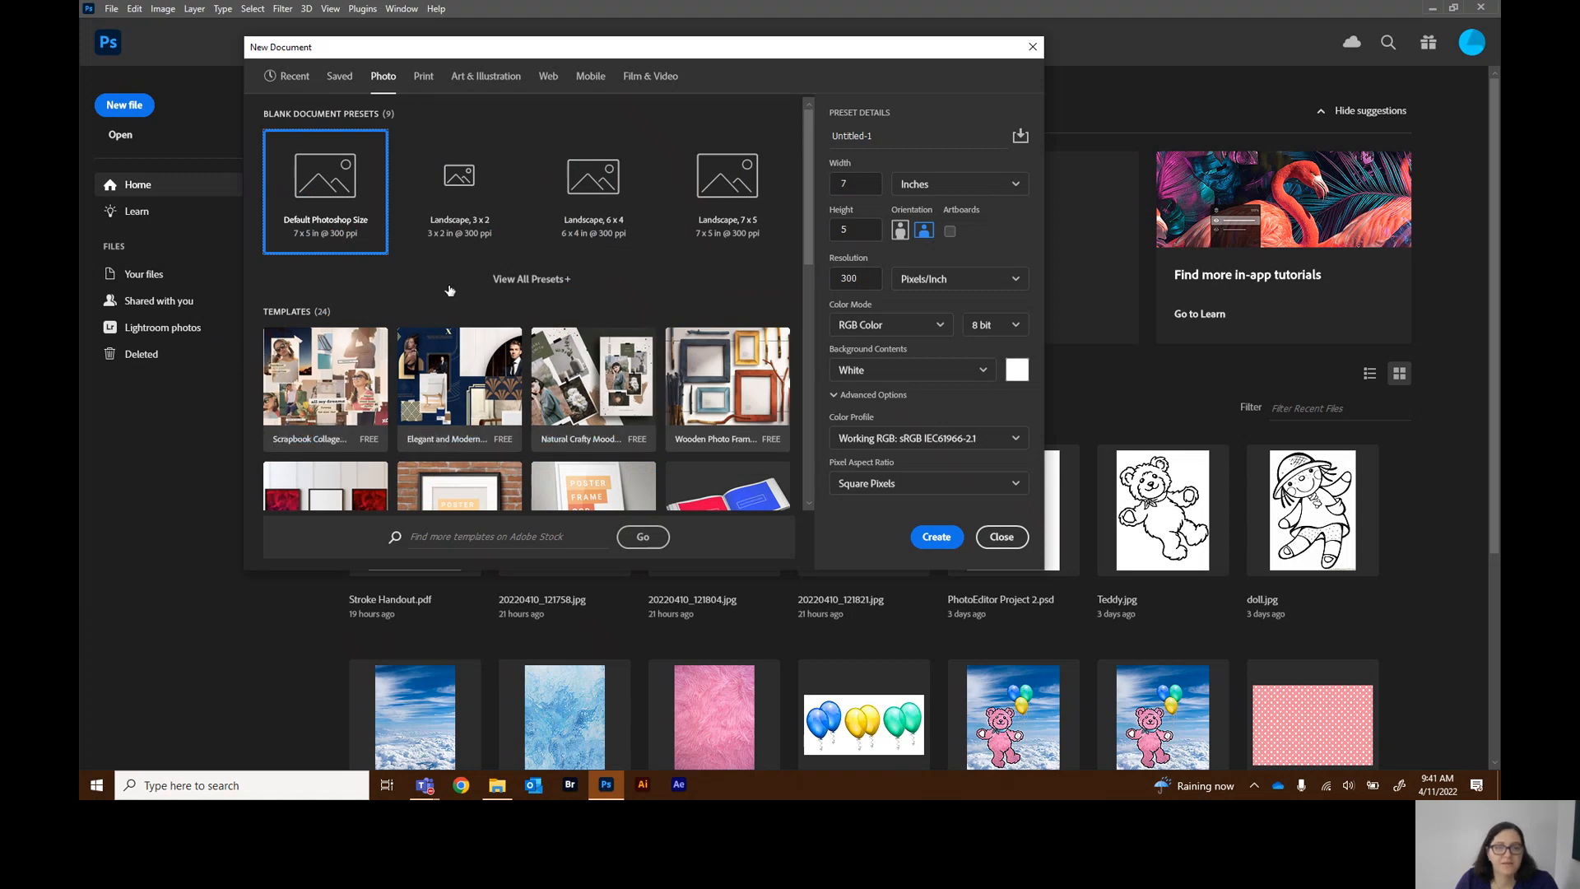
{"action": "scroll", "coordinate": [329, 387], "scroll_direction": "down", "scroll_amount": 1}
{"action": "scroll", "coordinate": [329, 387], "scroll_direction": "up", "scroll_amount": 1}
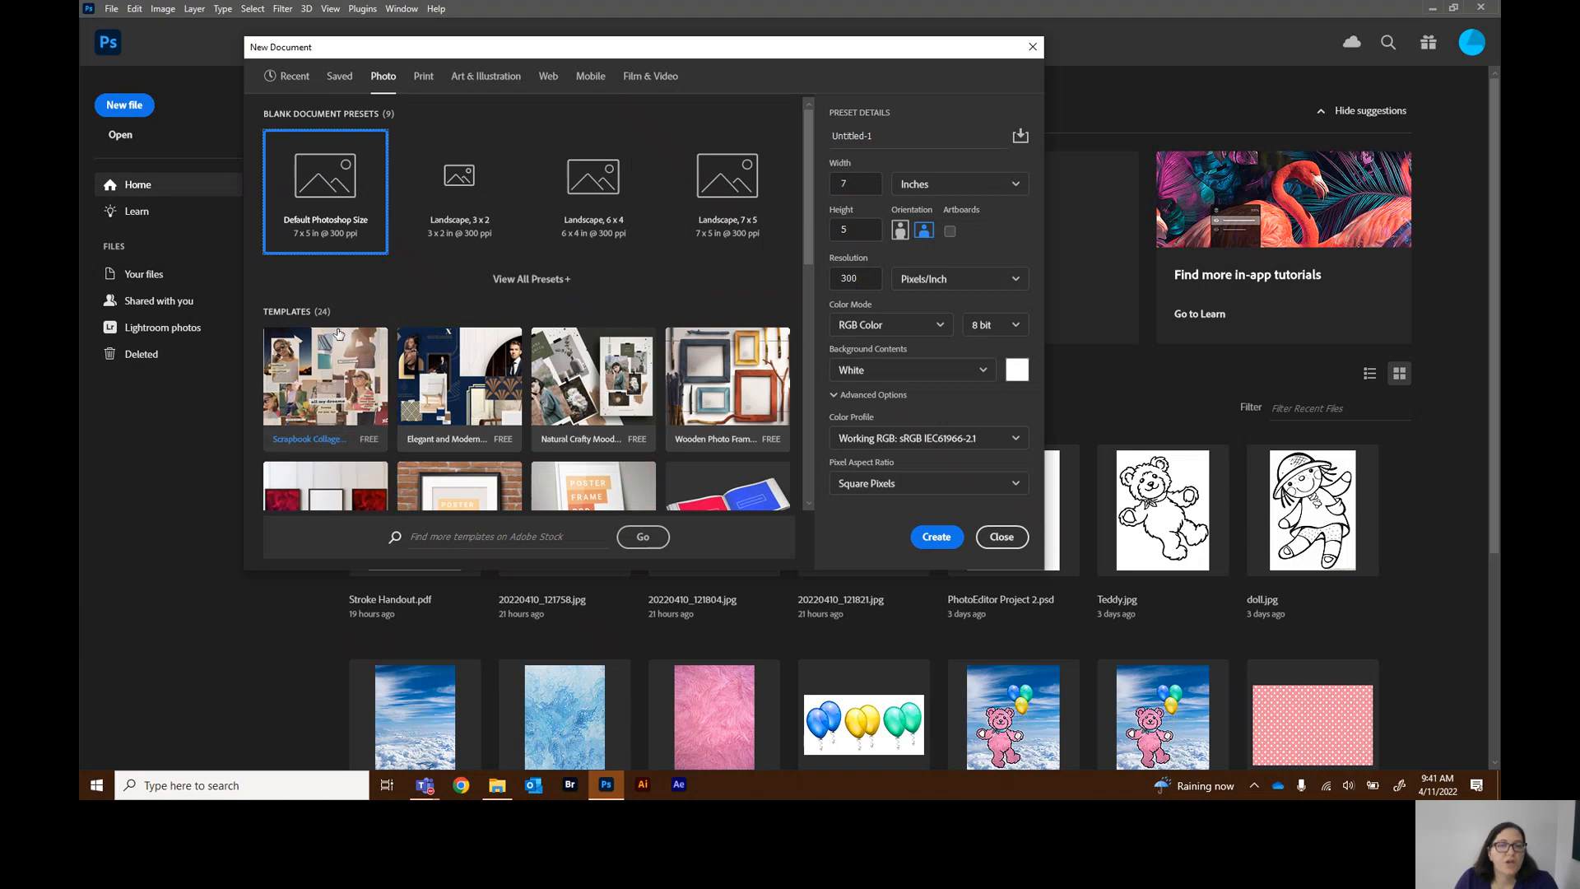
{"action": "scroll", "coordinate": [334, 390], "scroll_direction": "down", "scroll_amount": 8}
{"action": "scroll", "coordinate": [336, 352], "scroll_direction": "down", "scroll_amount": 1}
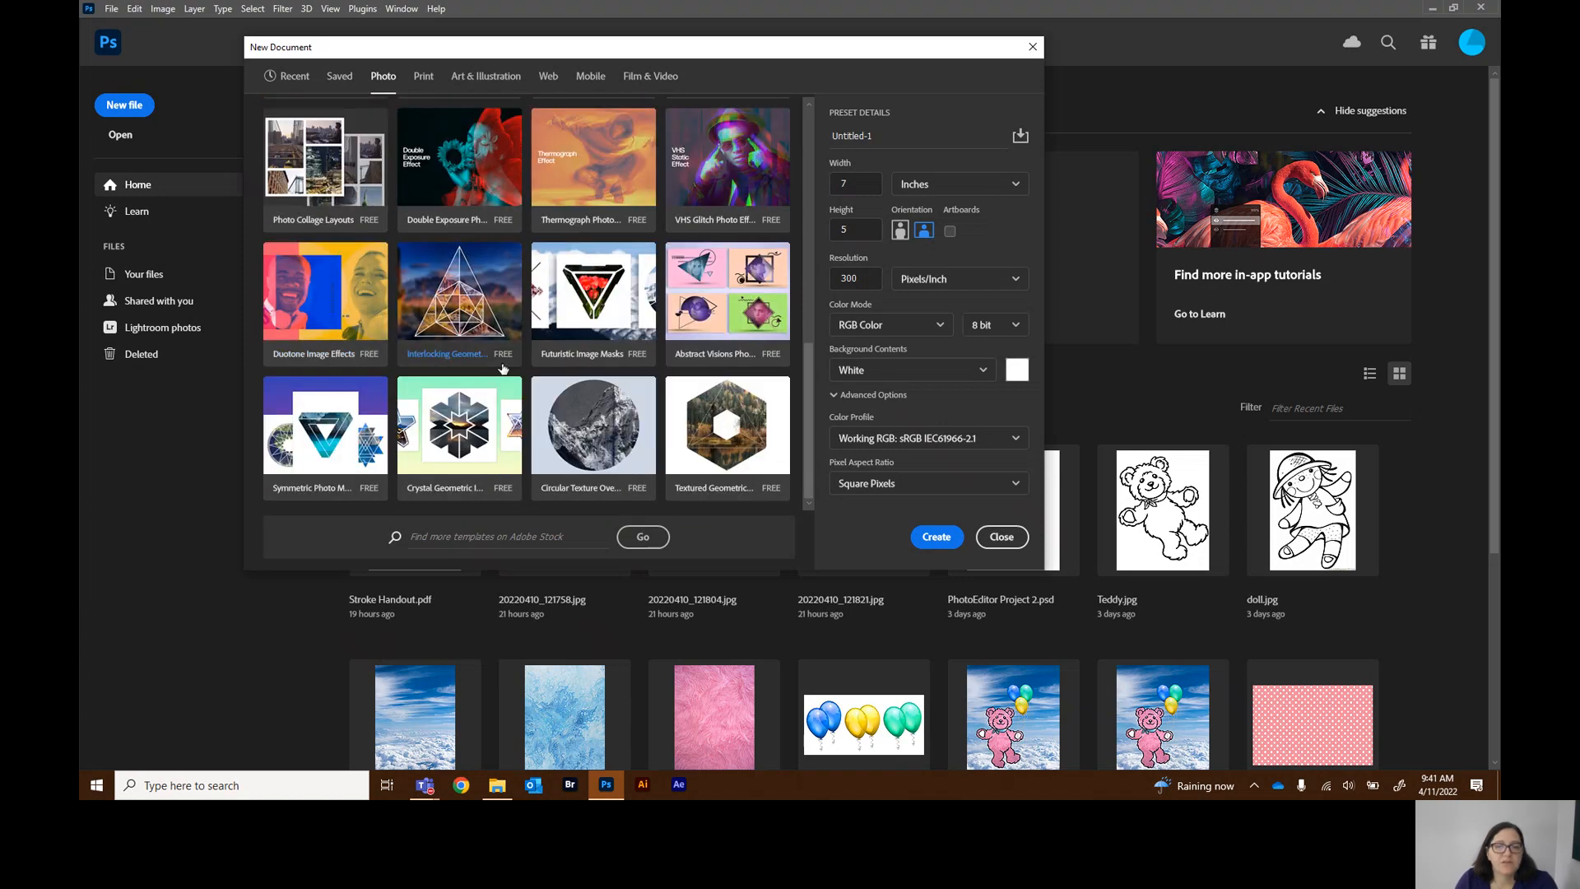
{"action": "scroll", "coordinate": [503, 369], "scroll_direction": "up", "scroll_amount": 10}
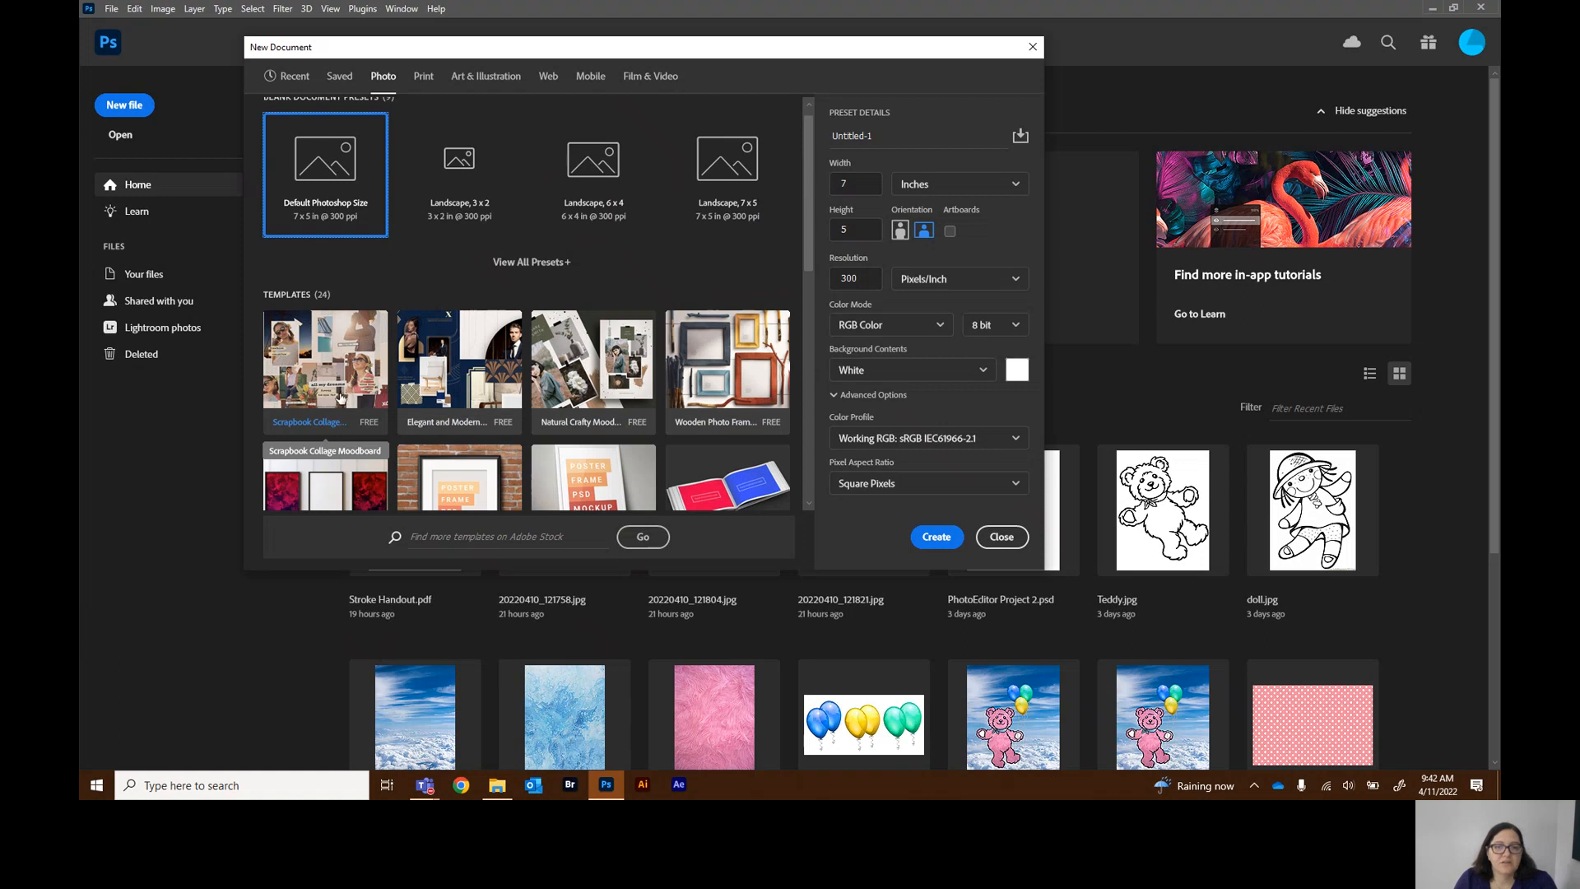
{"action": "scroll", "coordinate": [348, 372], "scroll_direction": "down", "scroll_amount": 8}
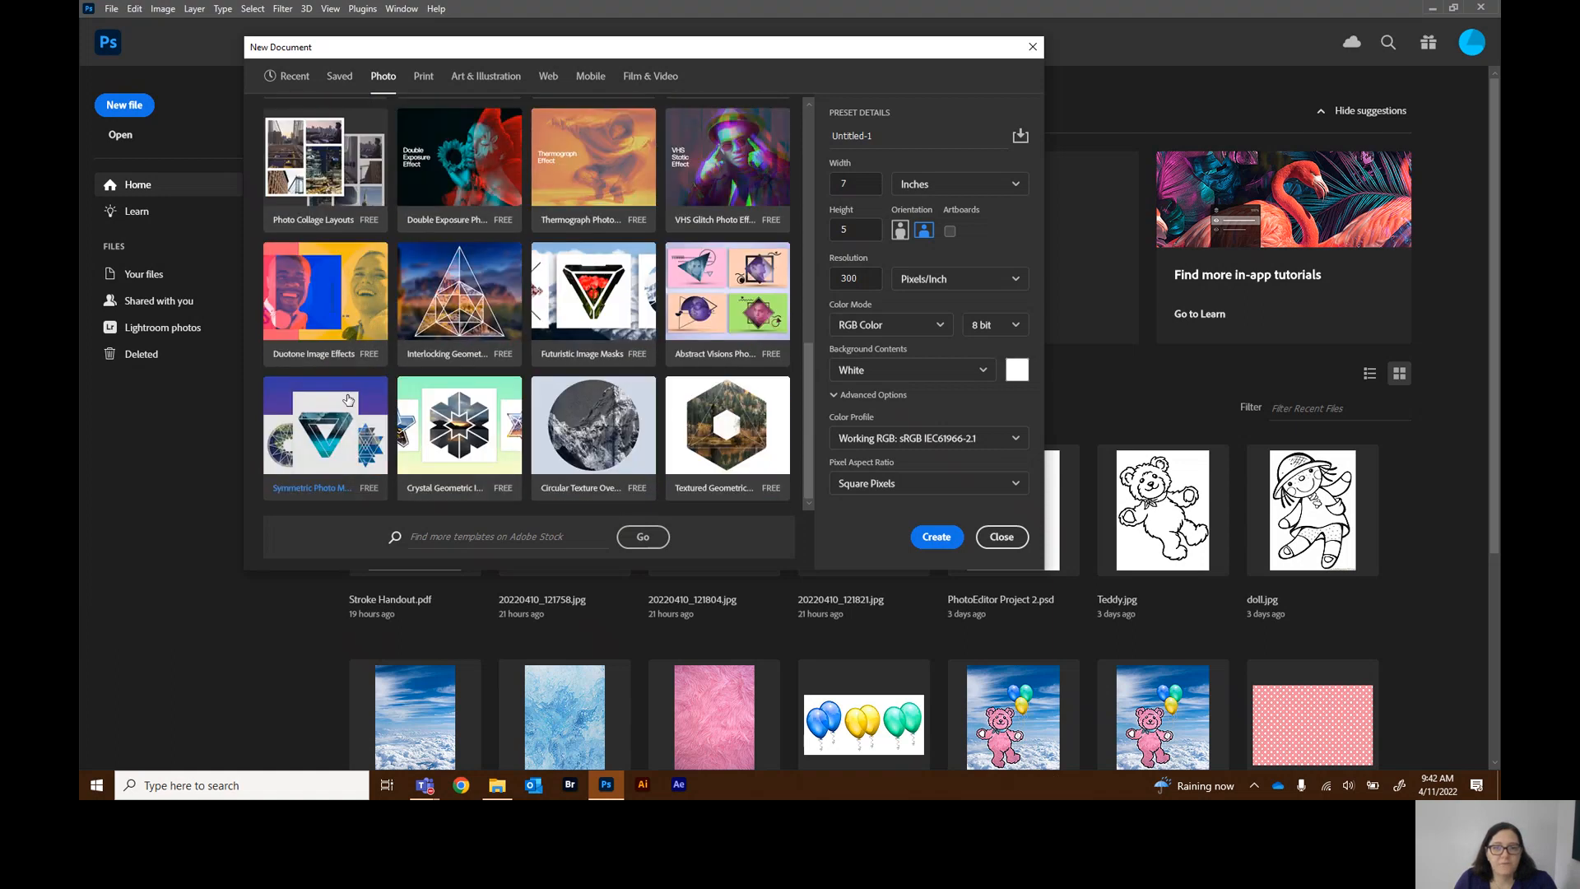
{"action": "scroll", "coordinate": [348, 400], "scroll_direction": "up", "scroll_amount": 8}
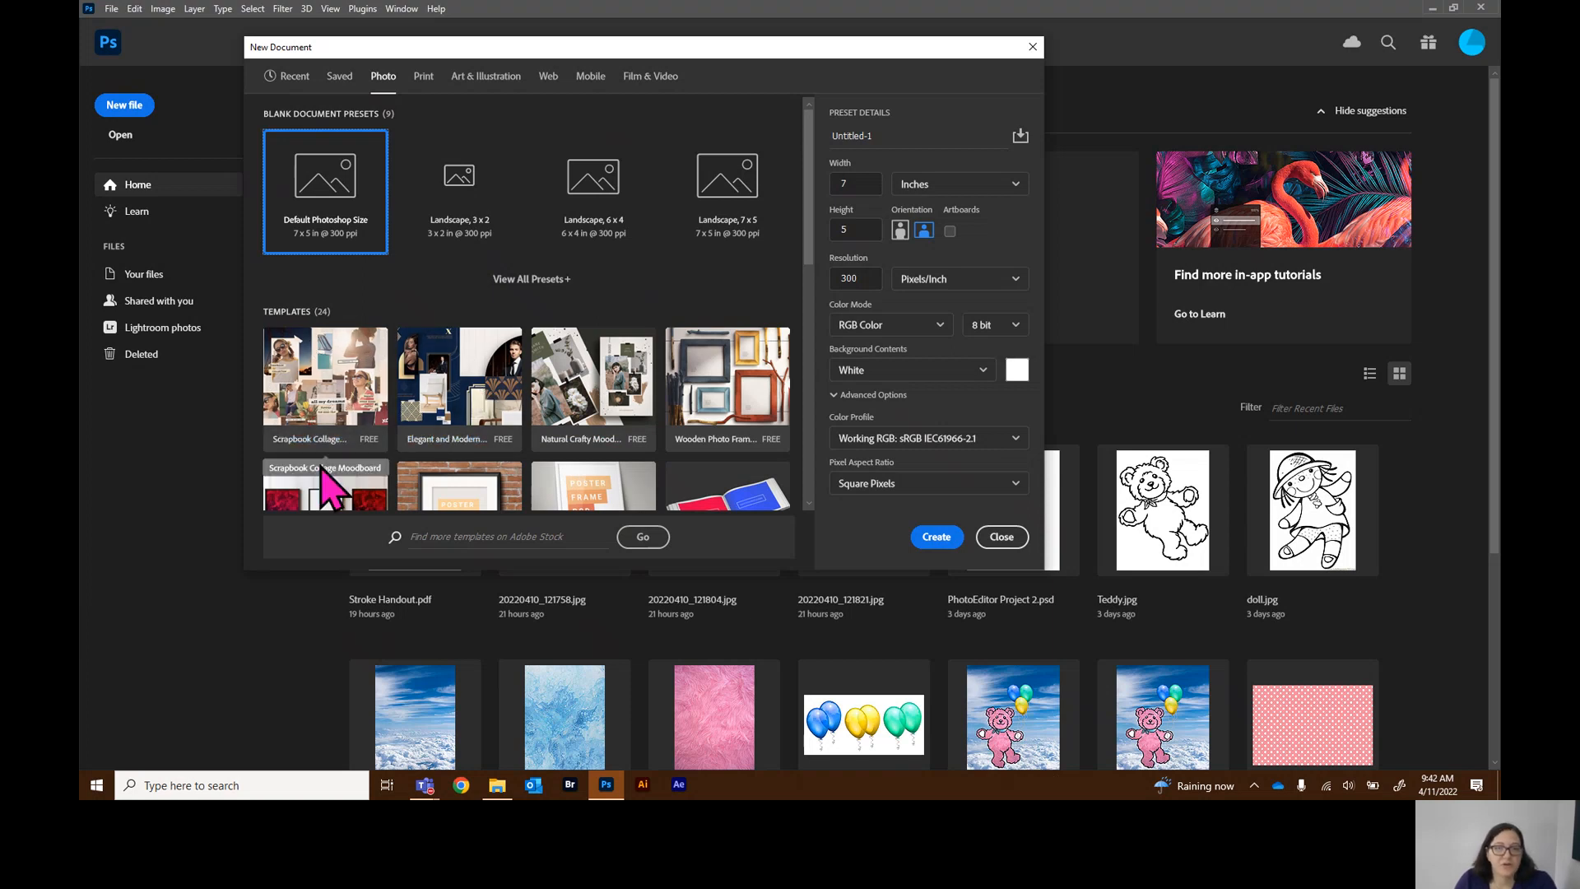
{"action": "scroll", "coordinate": [338, 395], "scroll_direction": "down", "scroll_amount": 10}
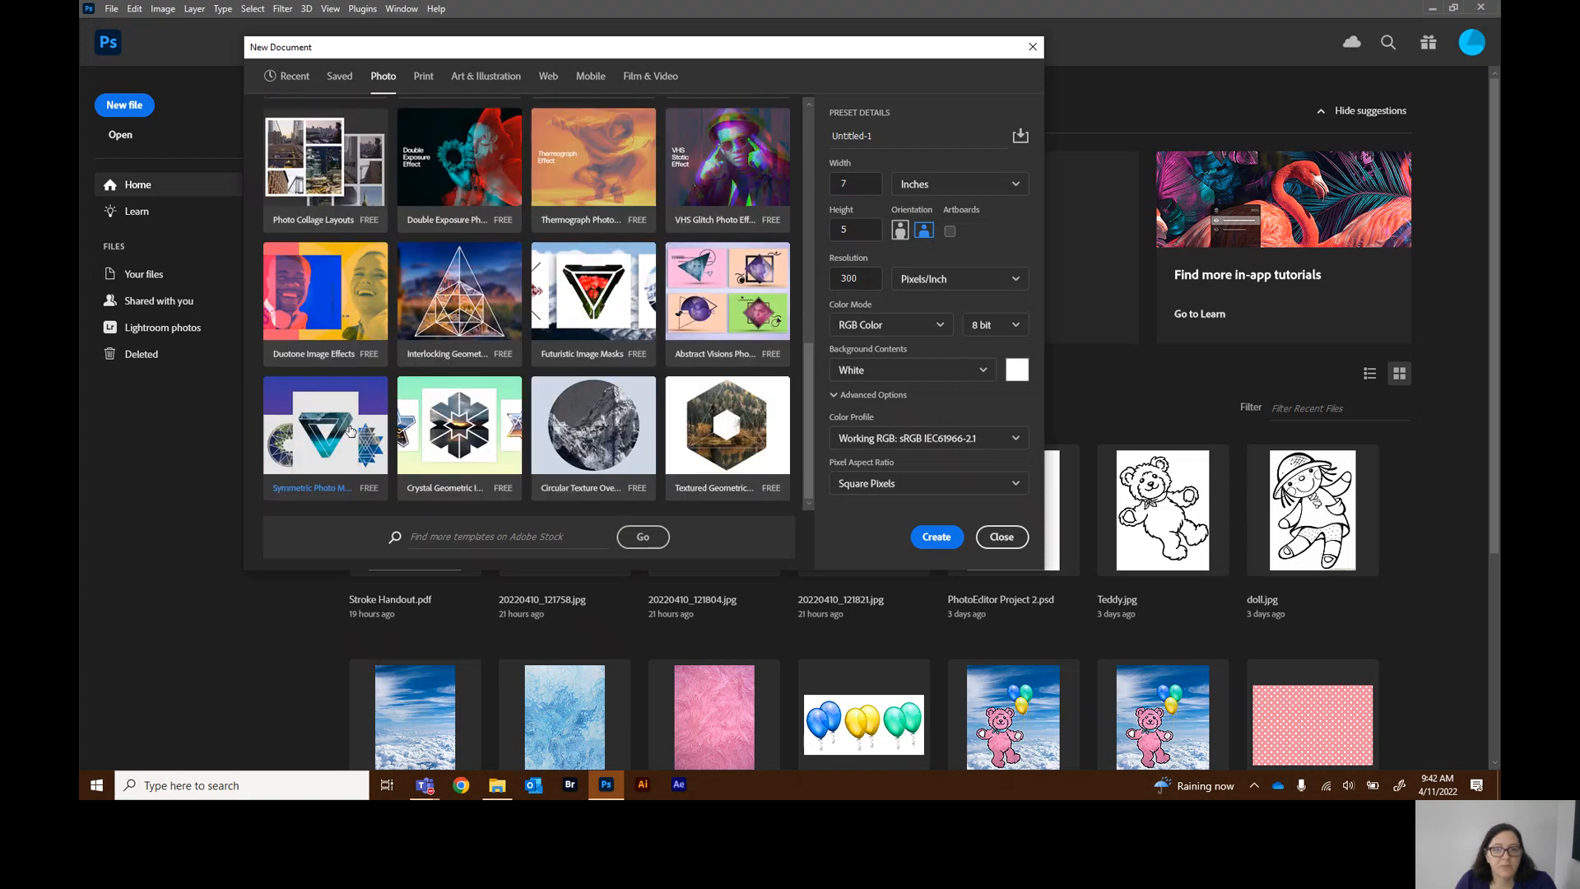
{"action": "scroll", "coordinate": [349, 429], "scroll_direction": "up", "scroll_amount": 15}
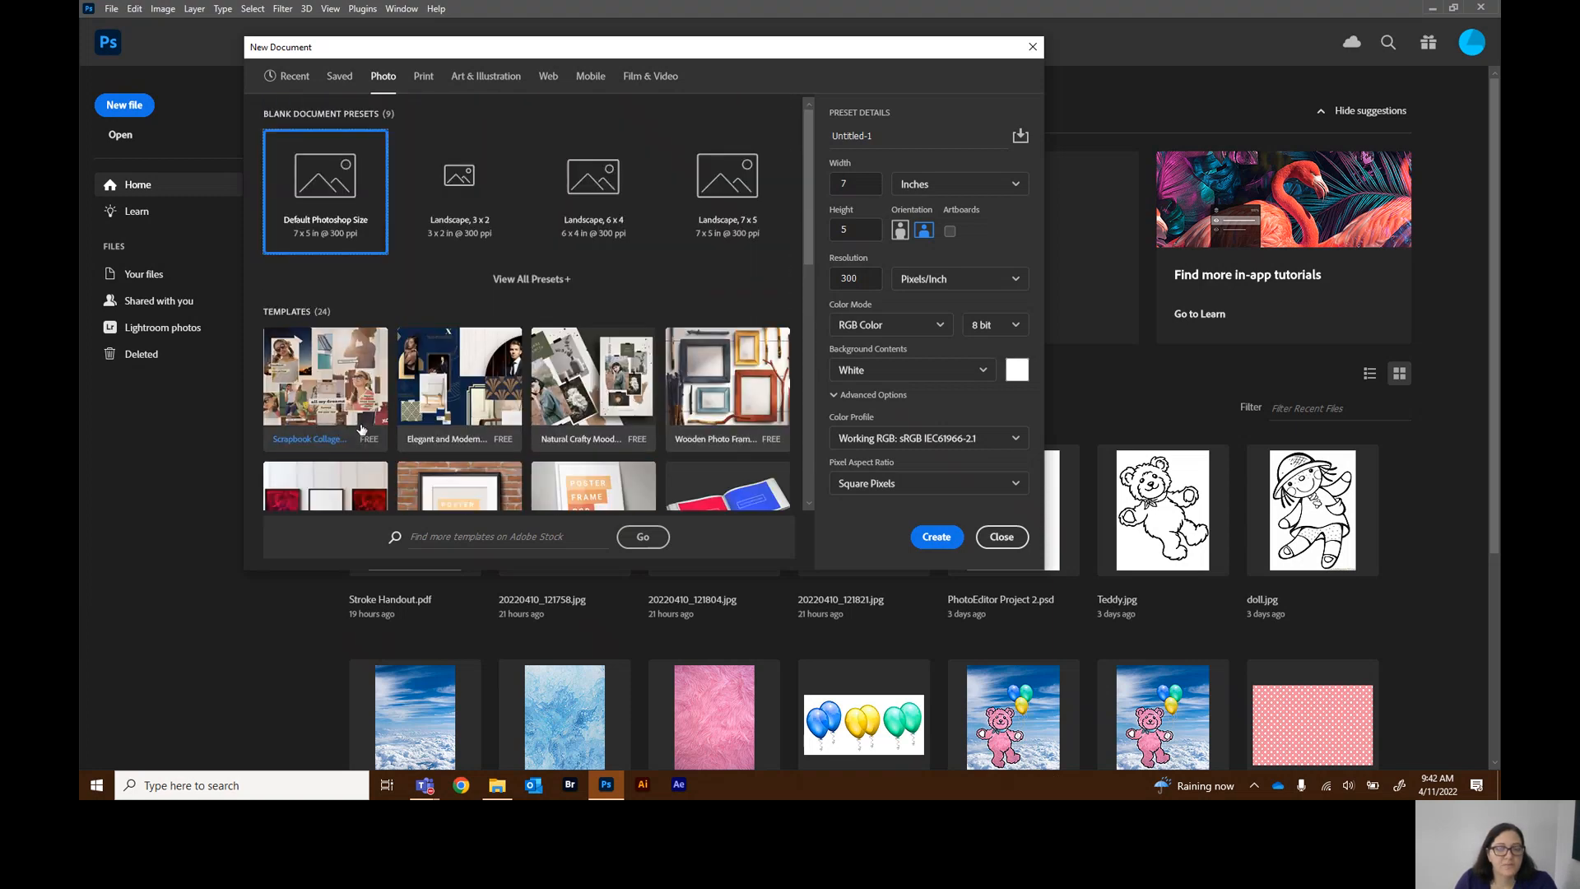
Try the width unit options, switching to Pixels and back to Inches
{"action": "left_click", "coordinate": [918, 134]}
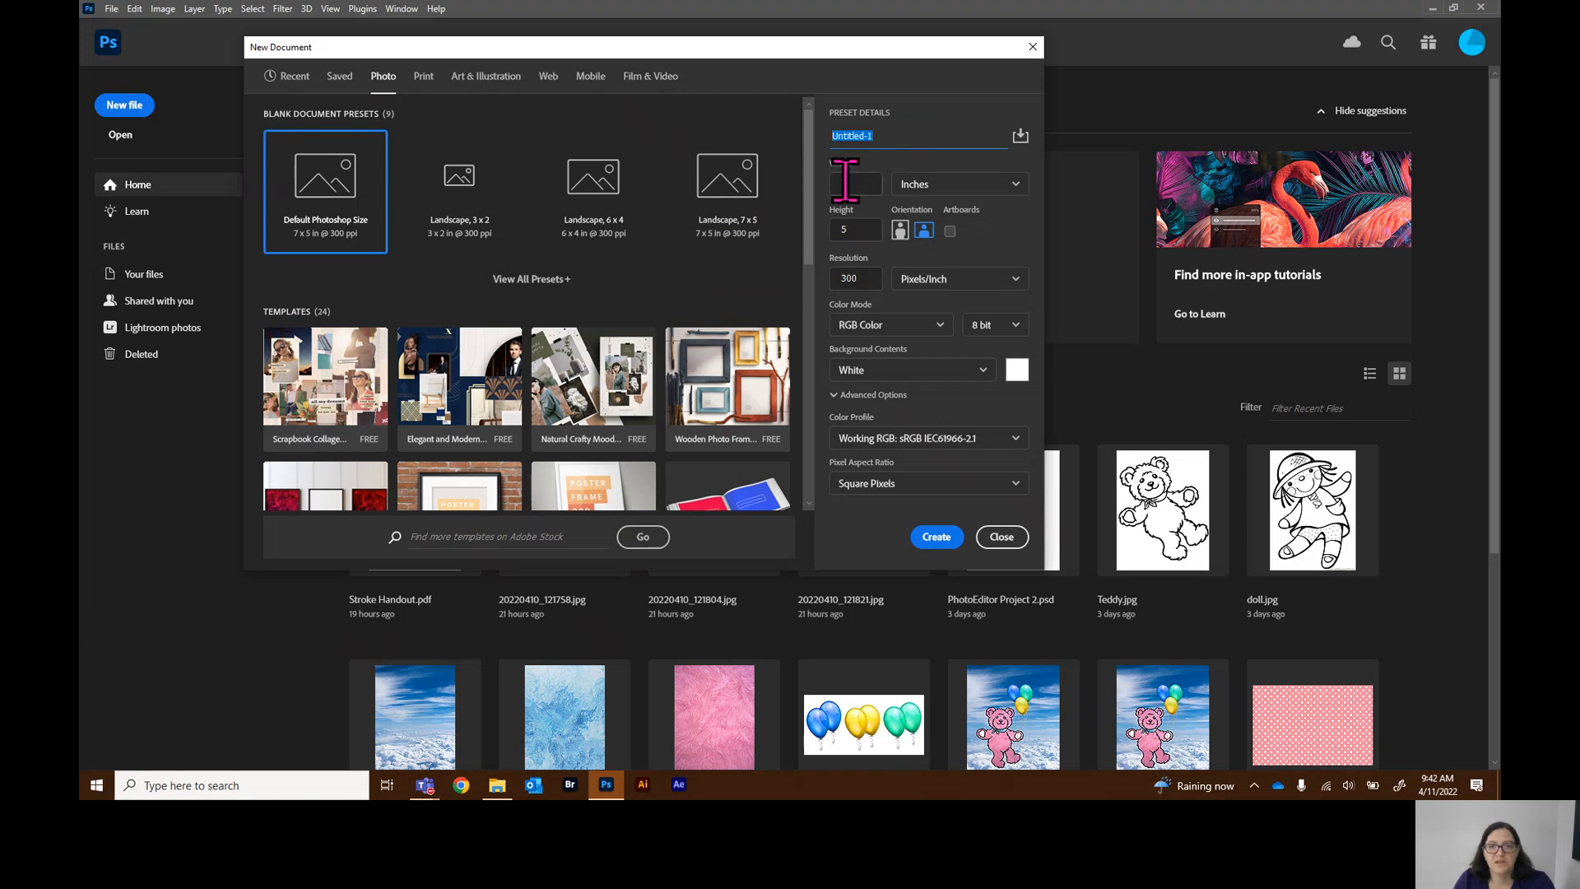
{"action": "left_click", "coordinate": [1012, 184]}
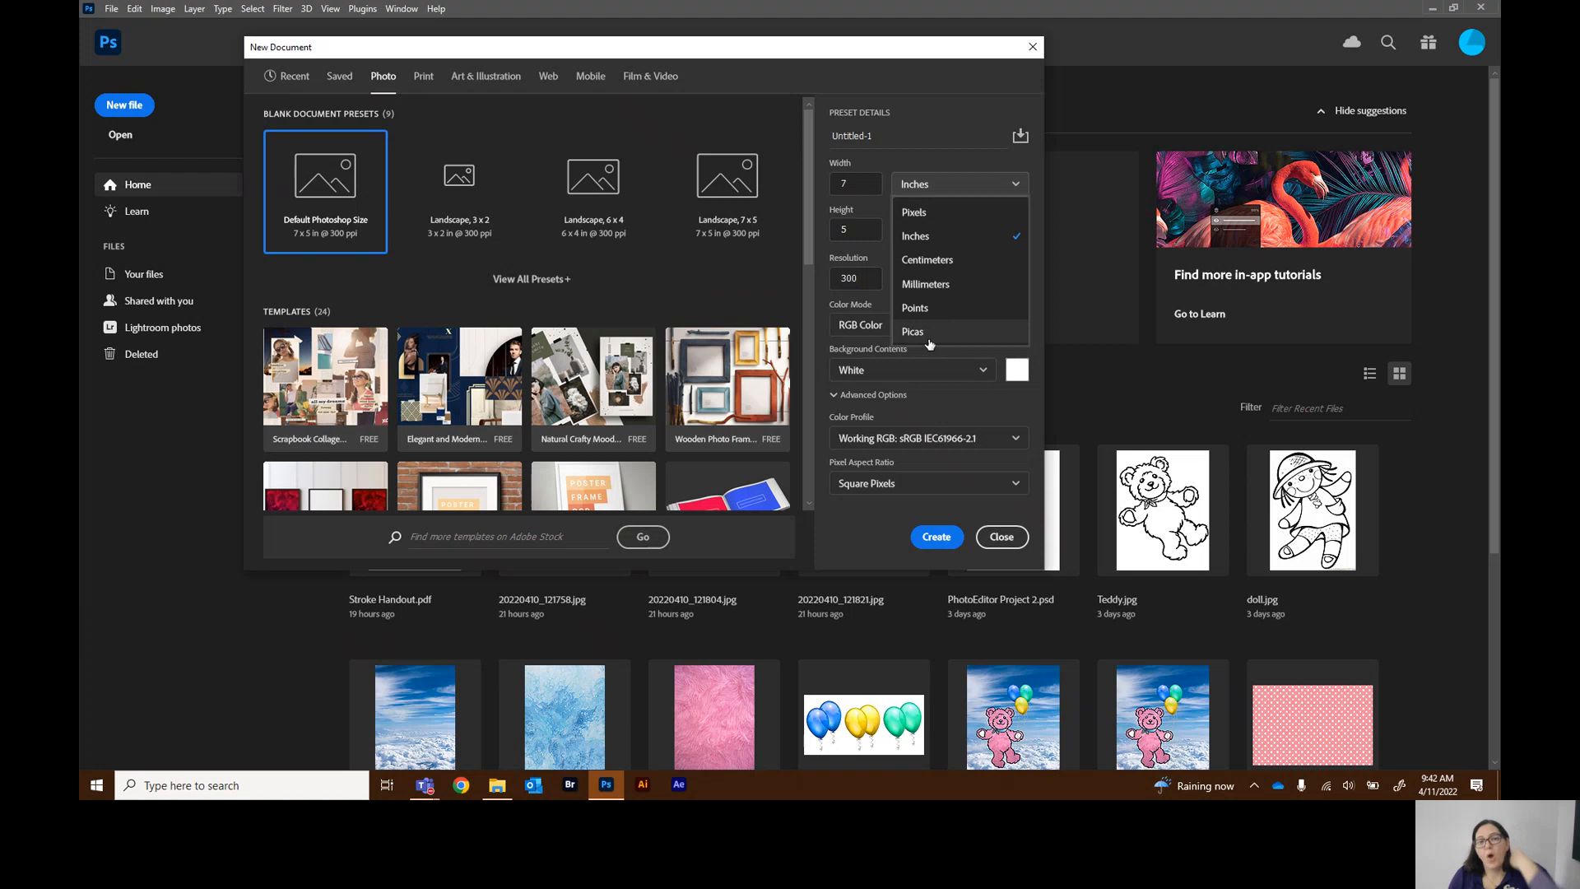
{"action": "left_click", "coordinate": [943, 245]}
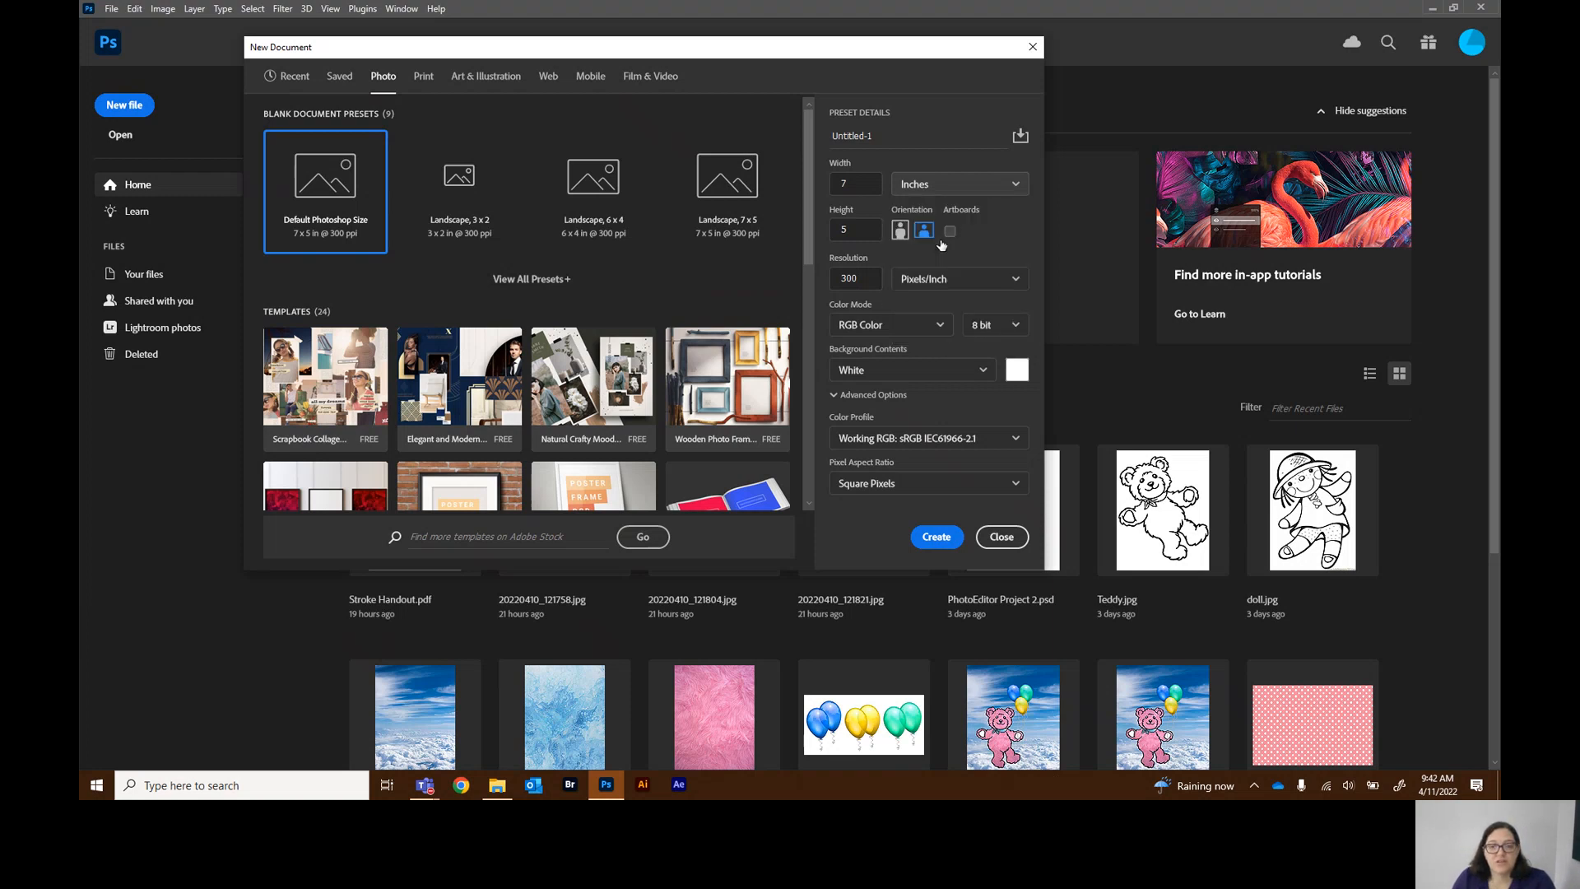
{"action": "left_click", "coordinate": [991, 186]}
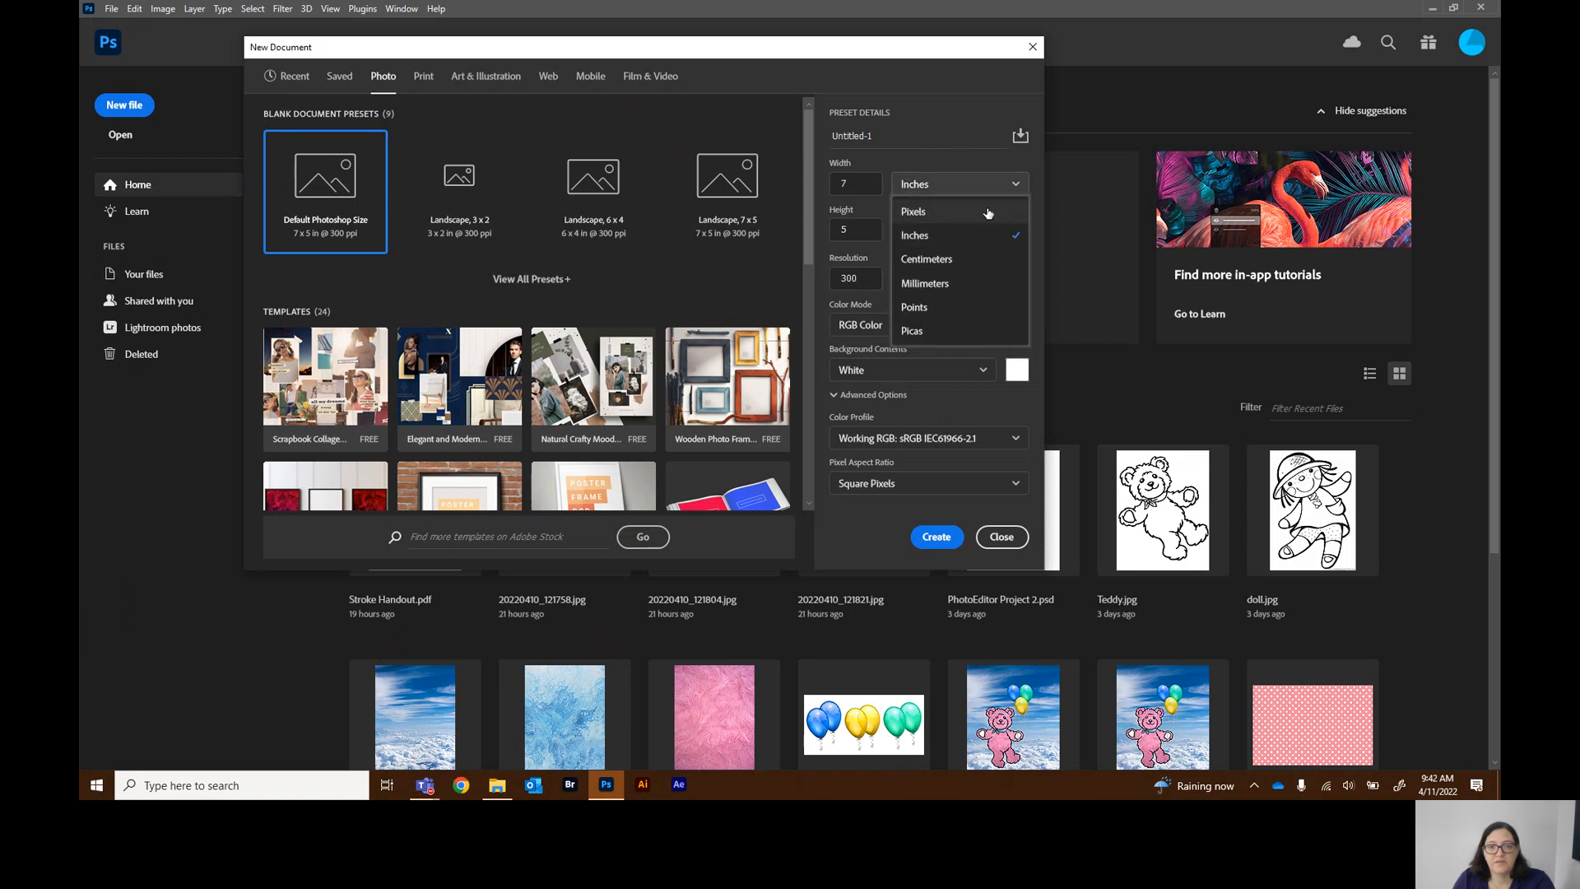
{"action": "left_click", "coordinate": [988, 213]}
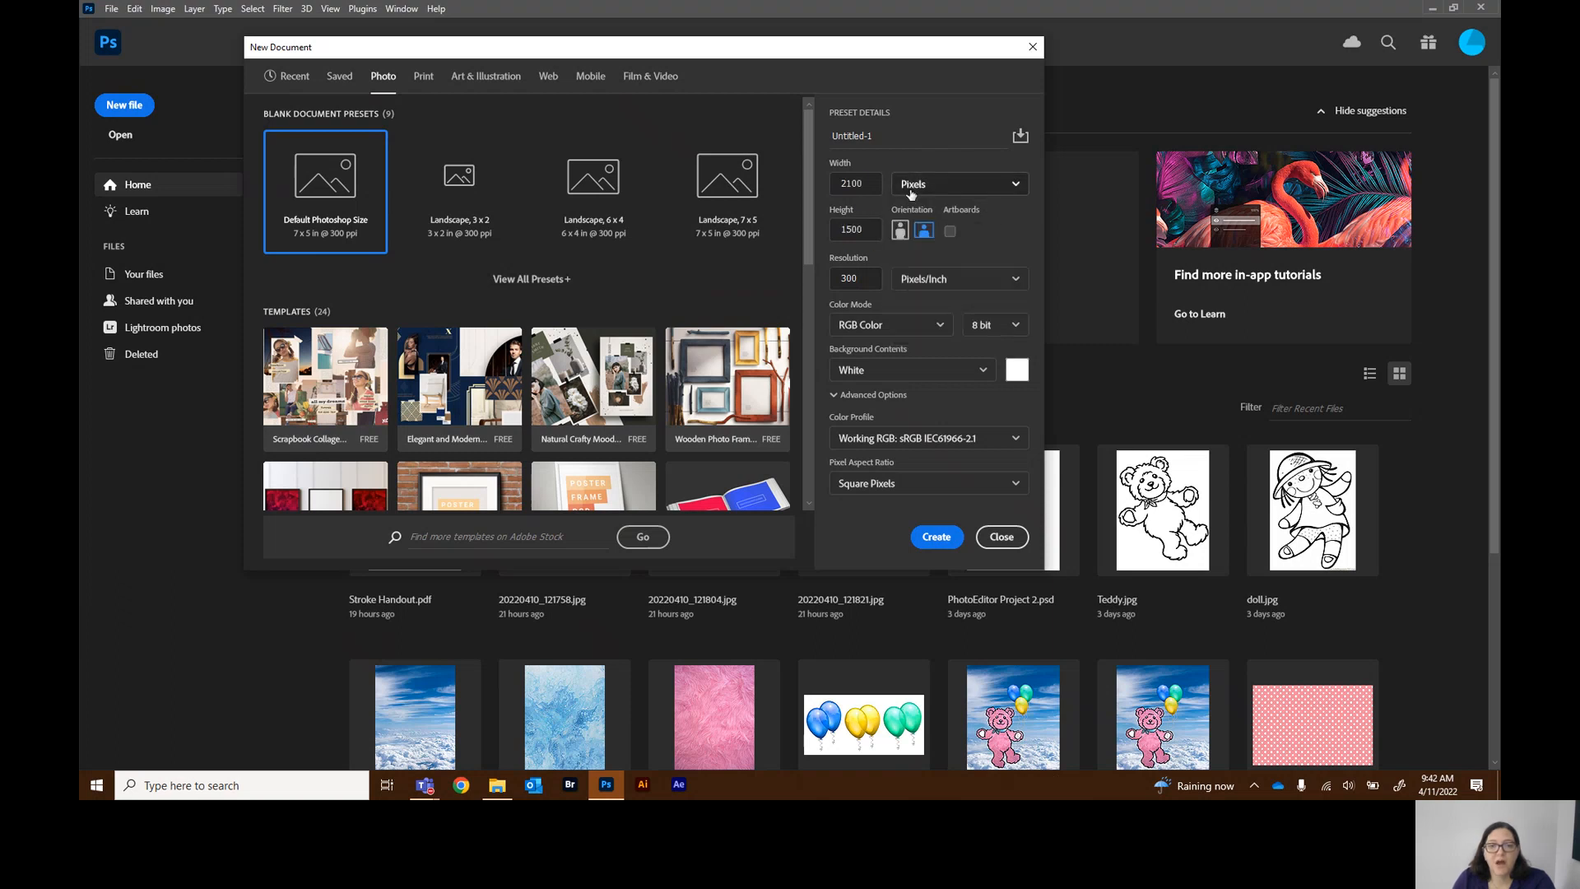
{"action": "left_click", "coordinate": [987, 185]}
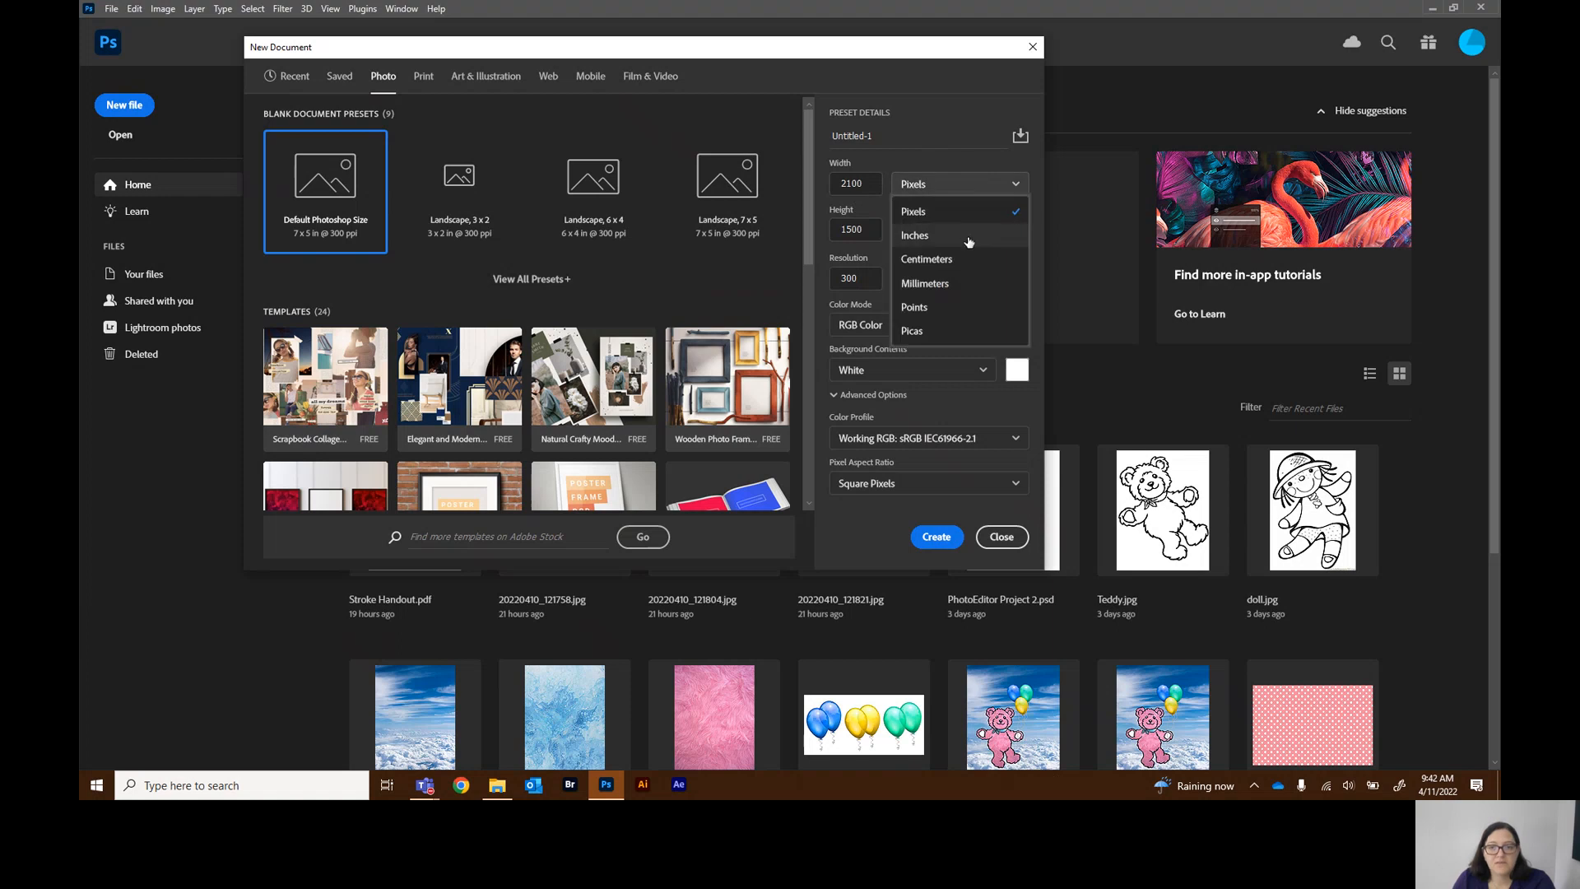
{"action": "left_click", "coordinate": [968, 238]}
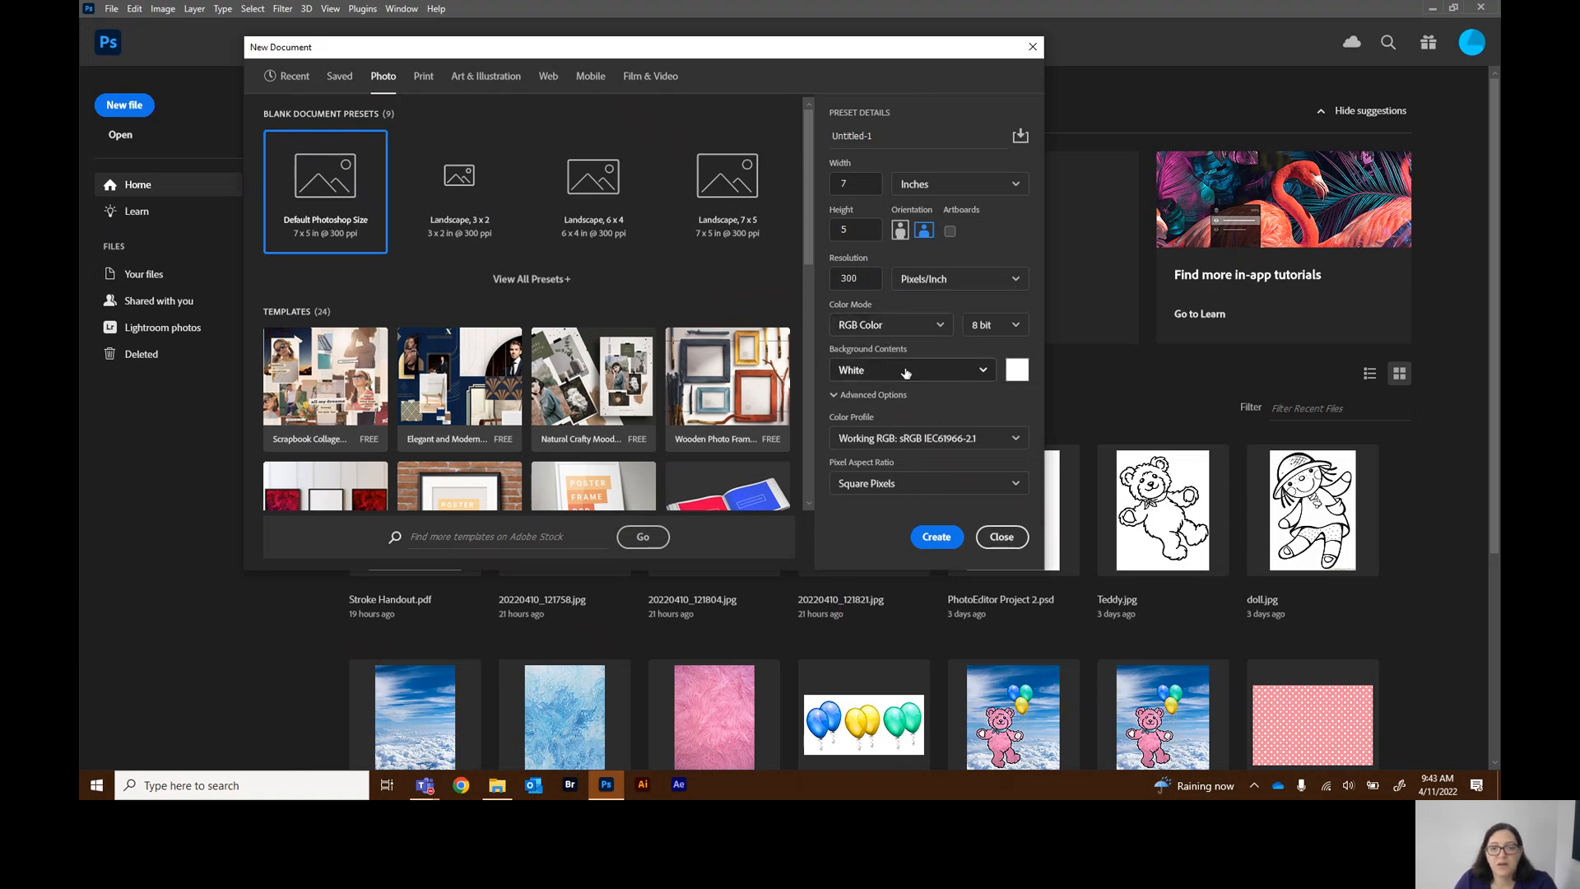
Review the Background Contents options and close the New Document dialog without creating a file
{"action": "left_click", "coordinate": [981, 378]}
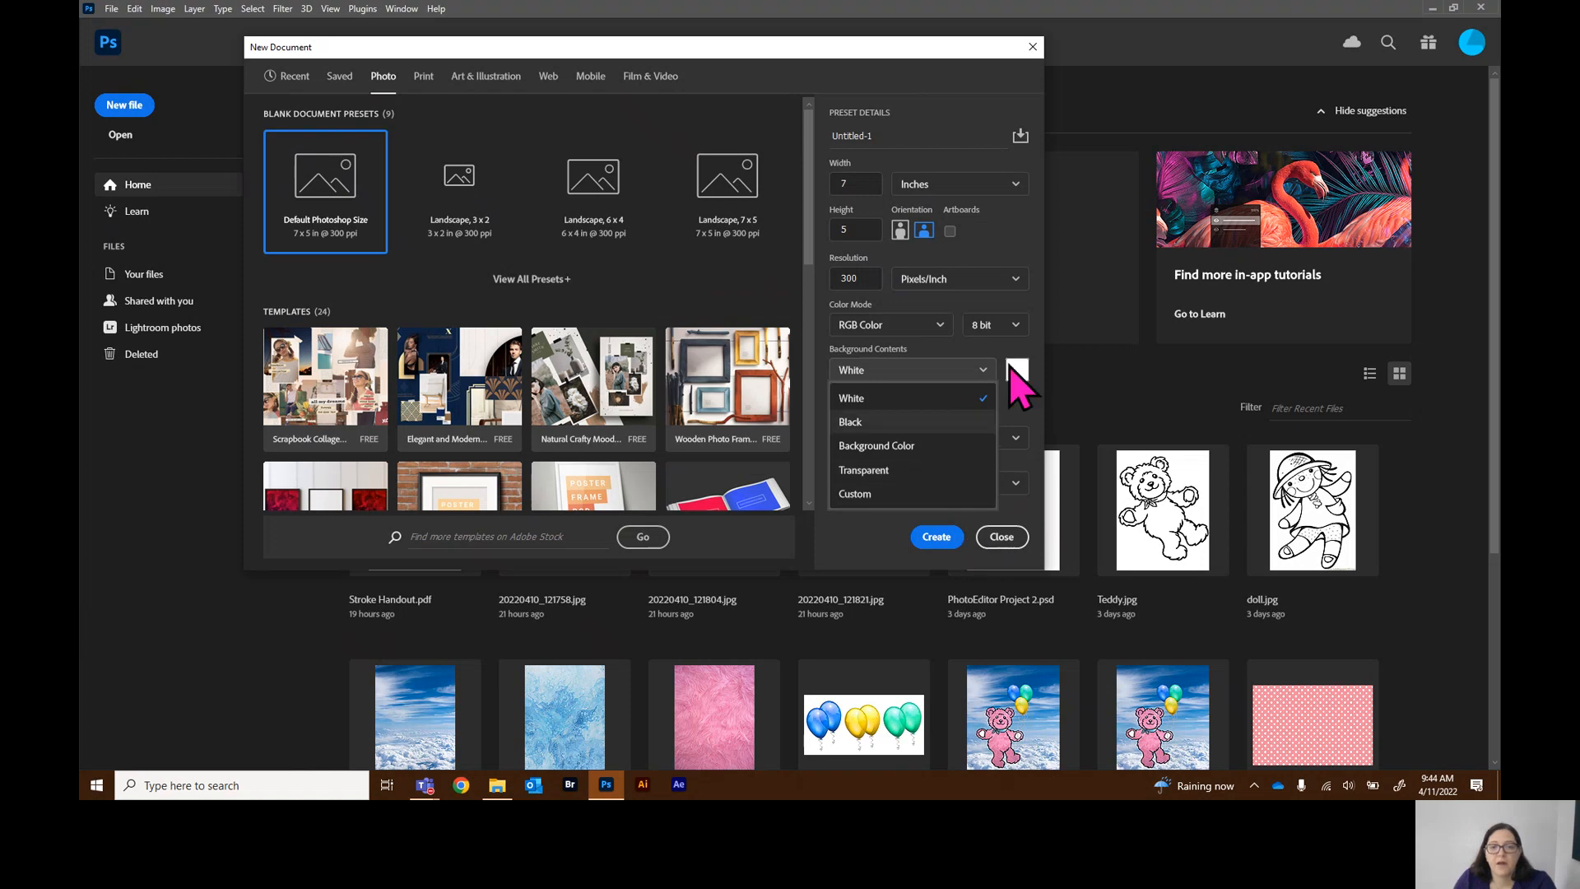
{"action": "left_click", "coordinate": [1029, 349]}
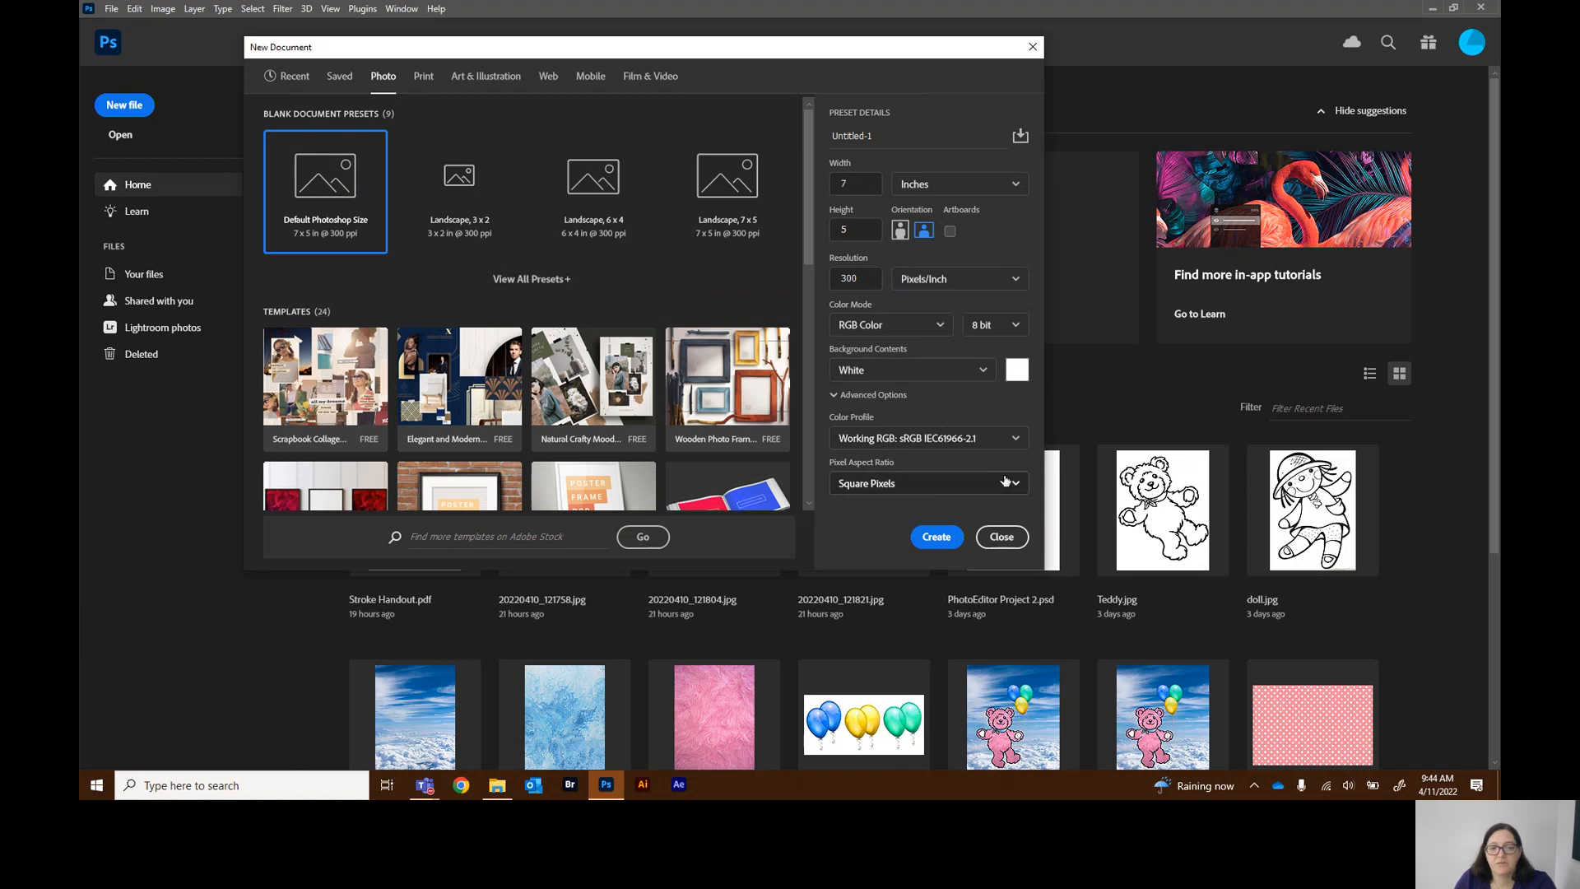
{"action": "left_click", "coordinate": [948, 537]}
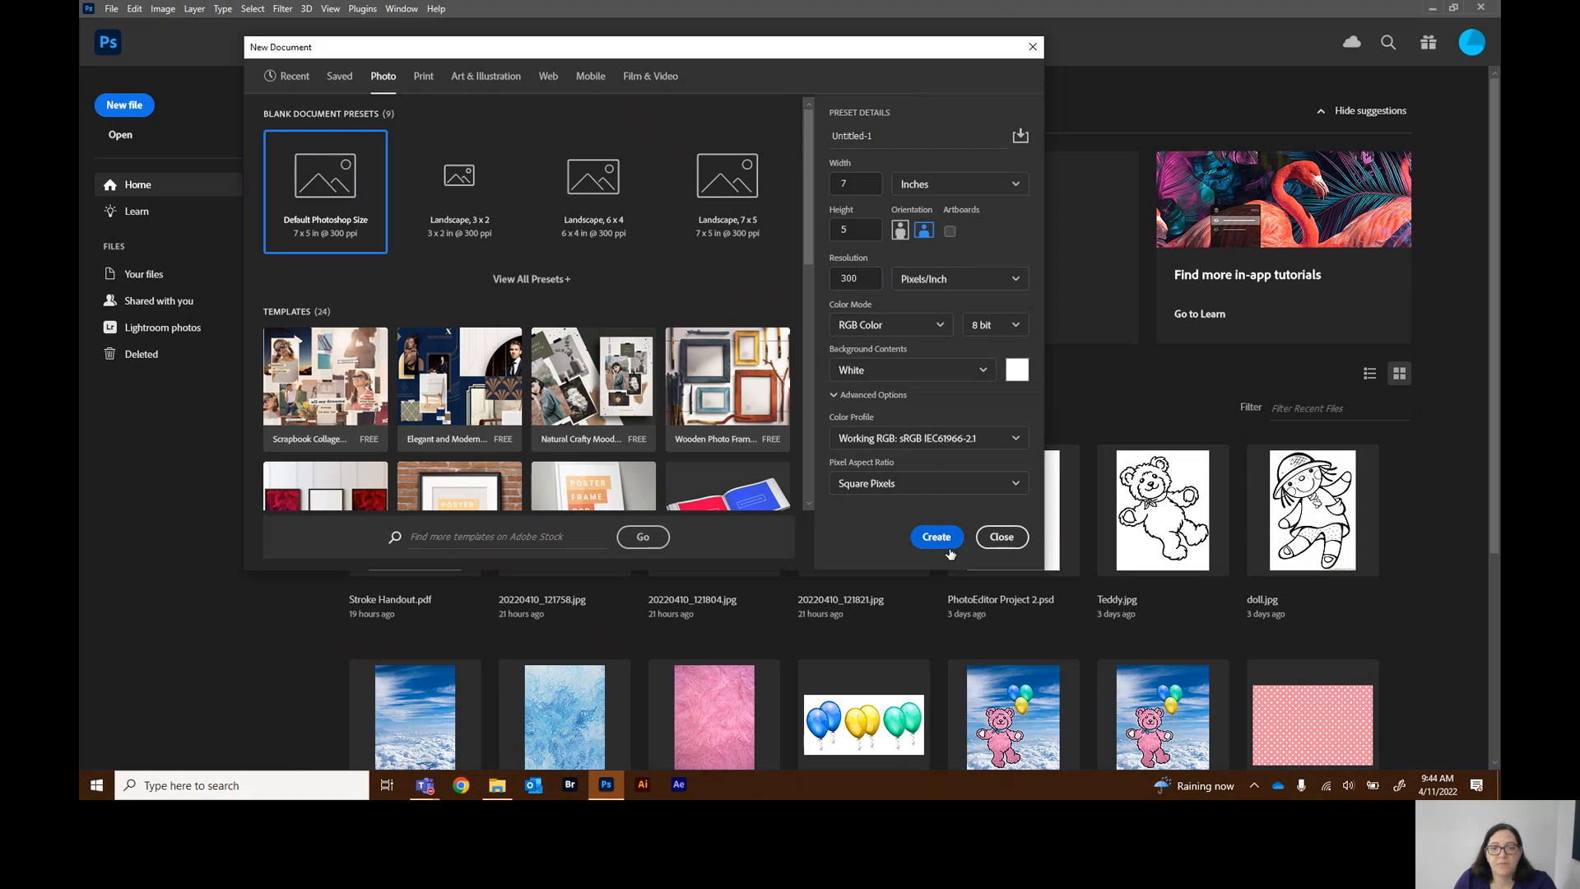
{"action": "left_click", "coordinate": [1002, 537]}
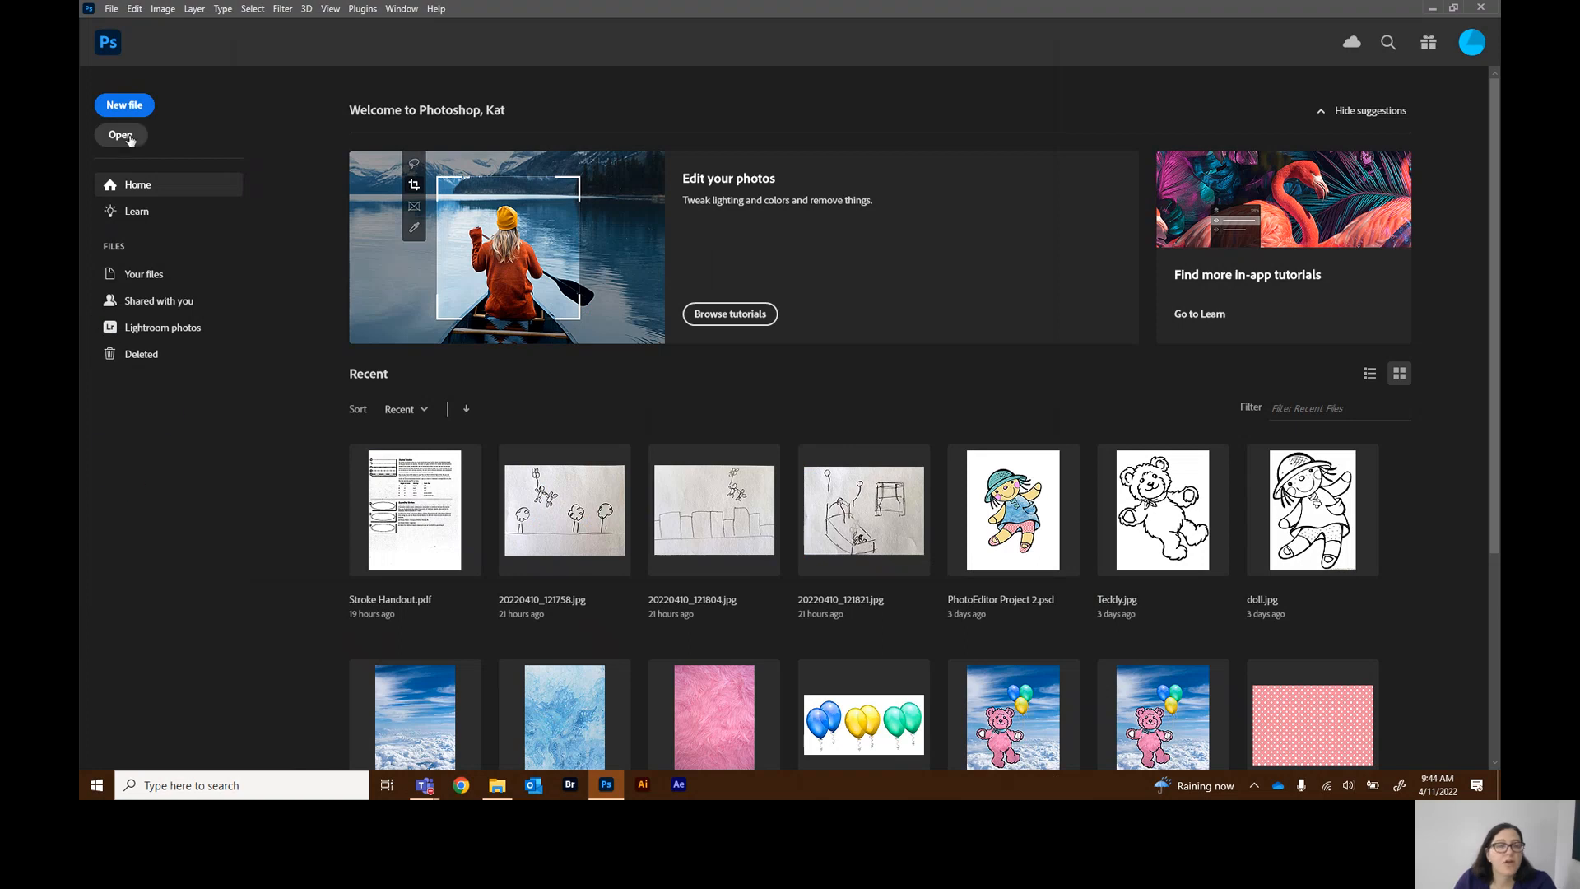
Open the monika-grabkowska food photo from the SCC ideas folder and switch to the Move tool
{"action": "left_click", "coordinate": [122, 135]}
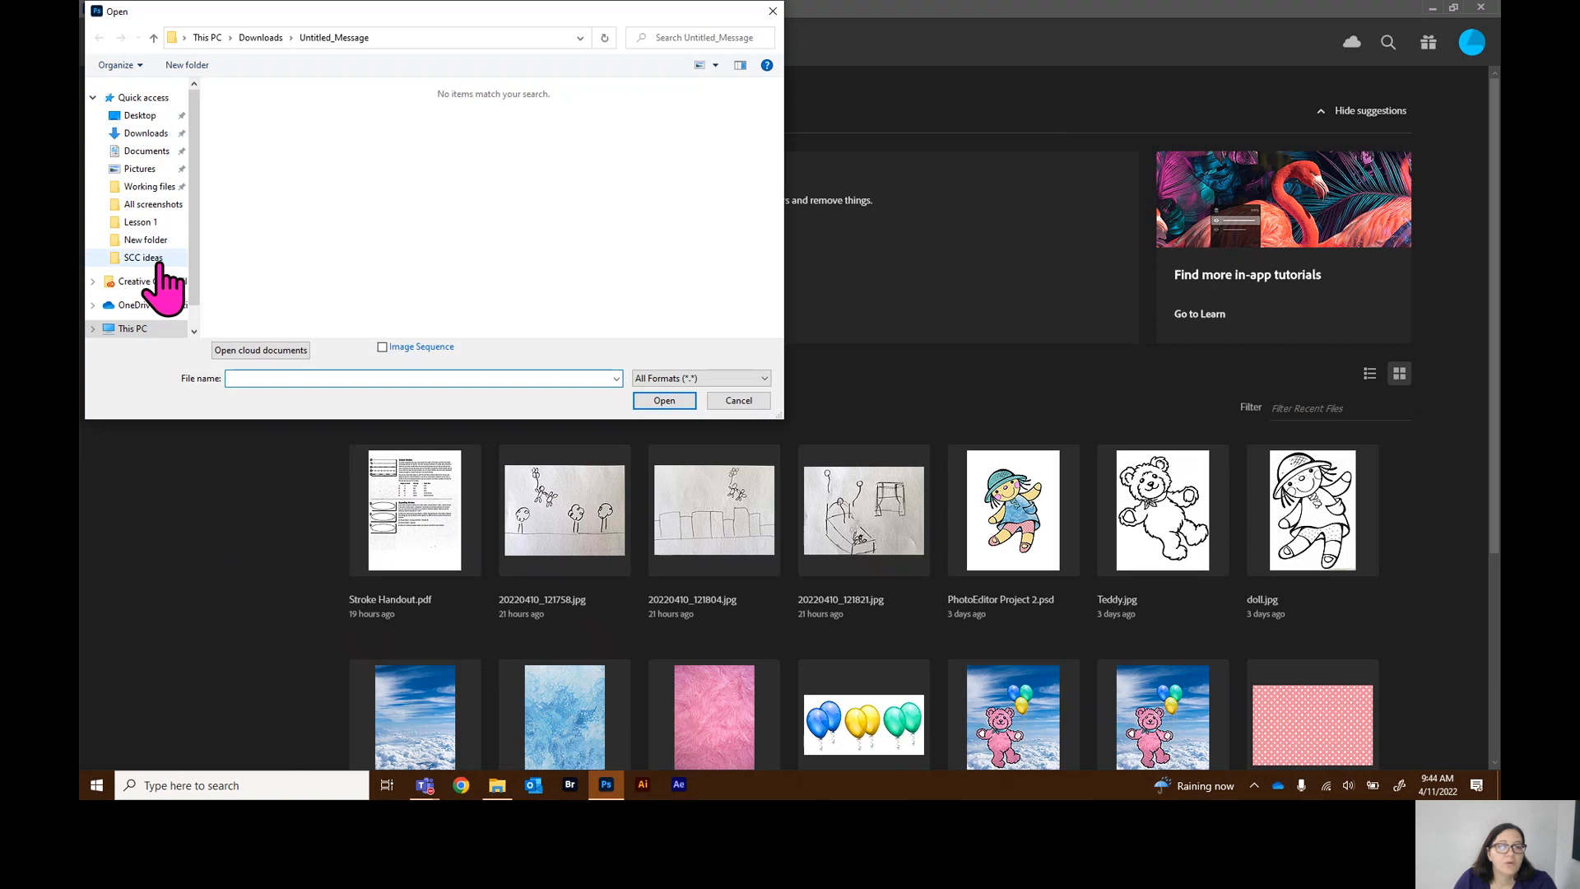
{"action": "left_click", "coordinate": [156, 258]}
{"action": "double_click", "coordinate": [255, 156]}
{"action": "double_click", "coordinate": [280, 110]}
{"action": "double_click", "coordinate": [255, 138]}
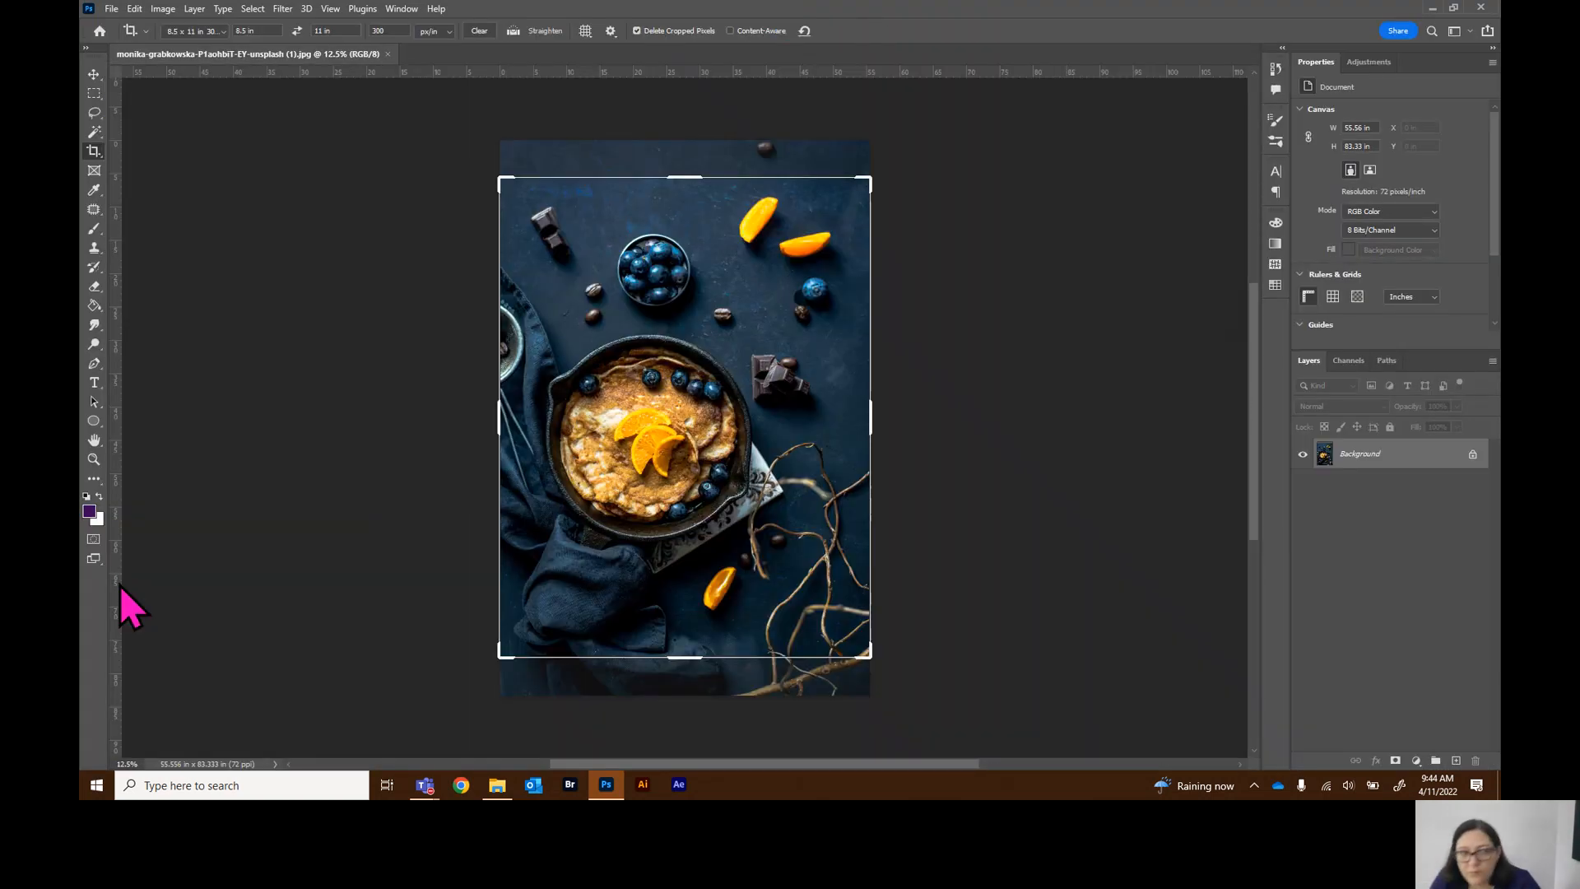
{"action": "left_click", "coordinate": [101, 74]}
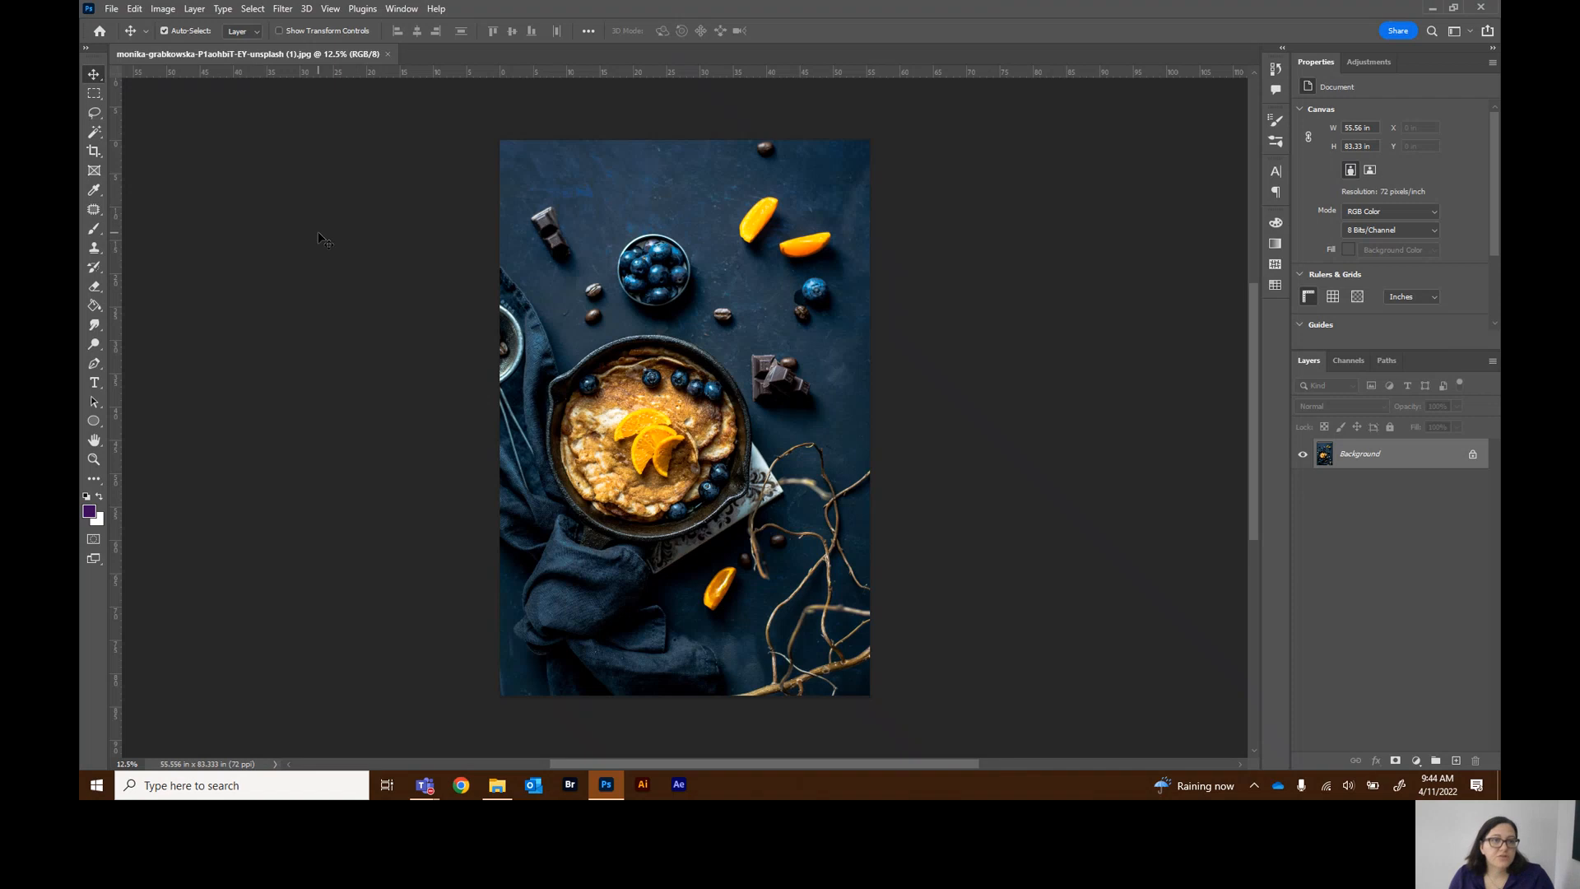
Open Preferences and set the Interface color theme to the lightest option
{"action": "left_click", "coordinate": [115, 9]}
{"action": "mouse_move", "coordinate": [136, 12]}
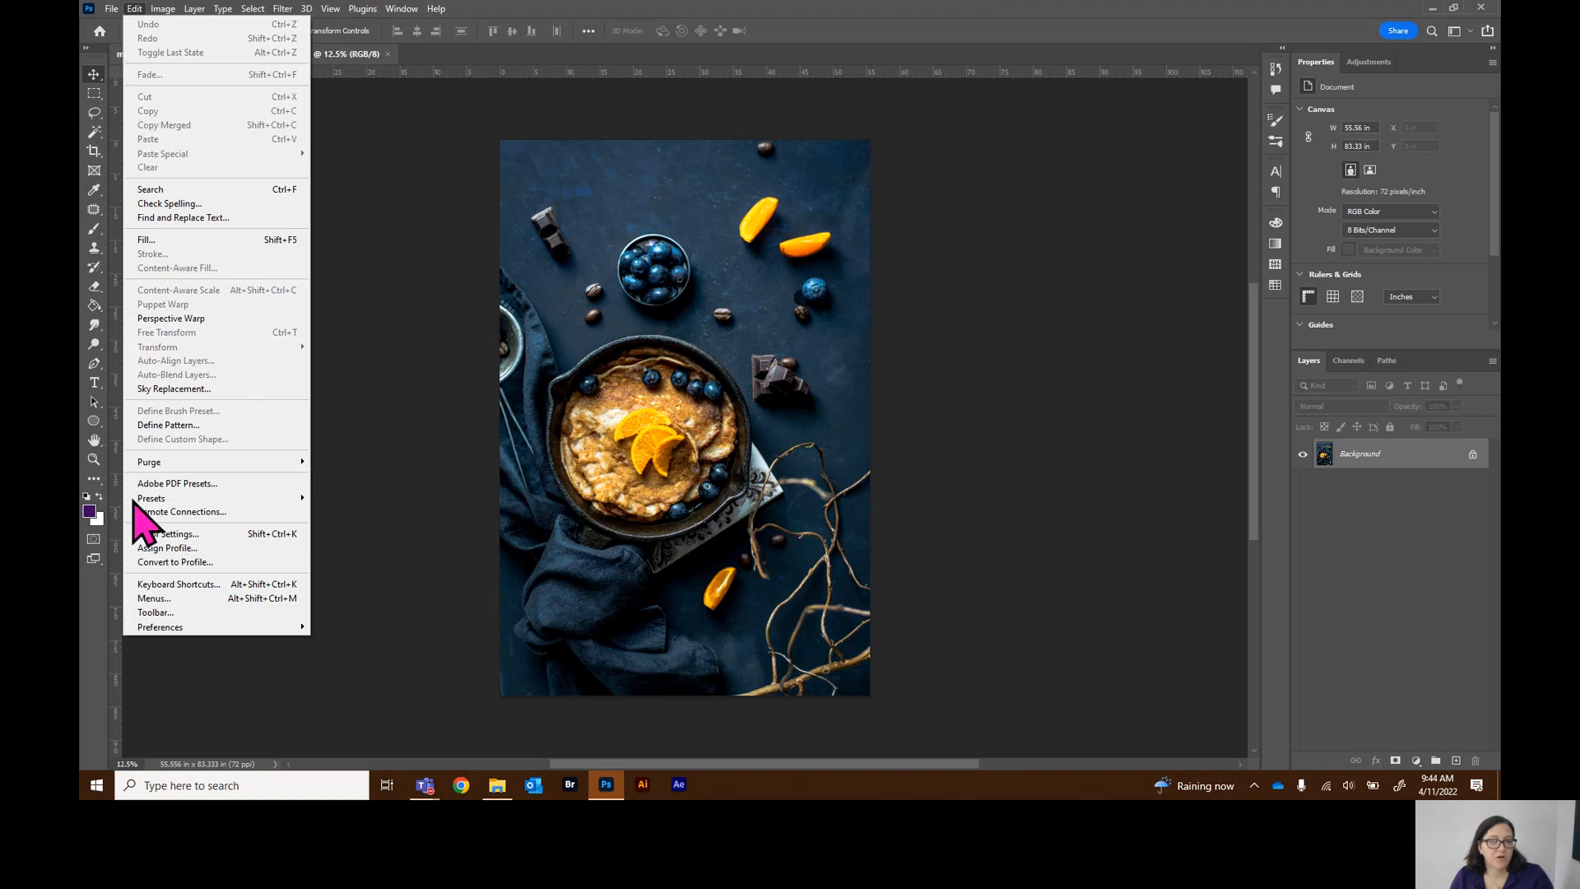
{"action": "mouse_move", "coordinate": [153, 632]}
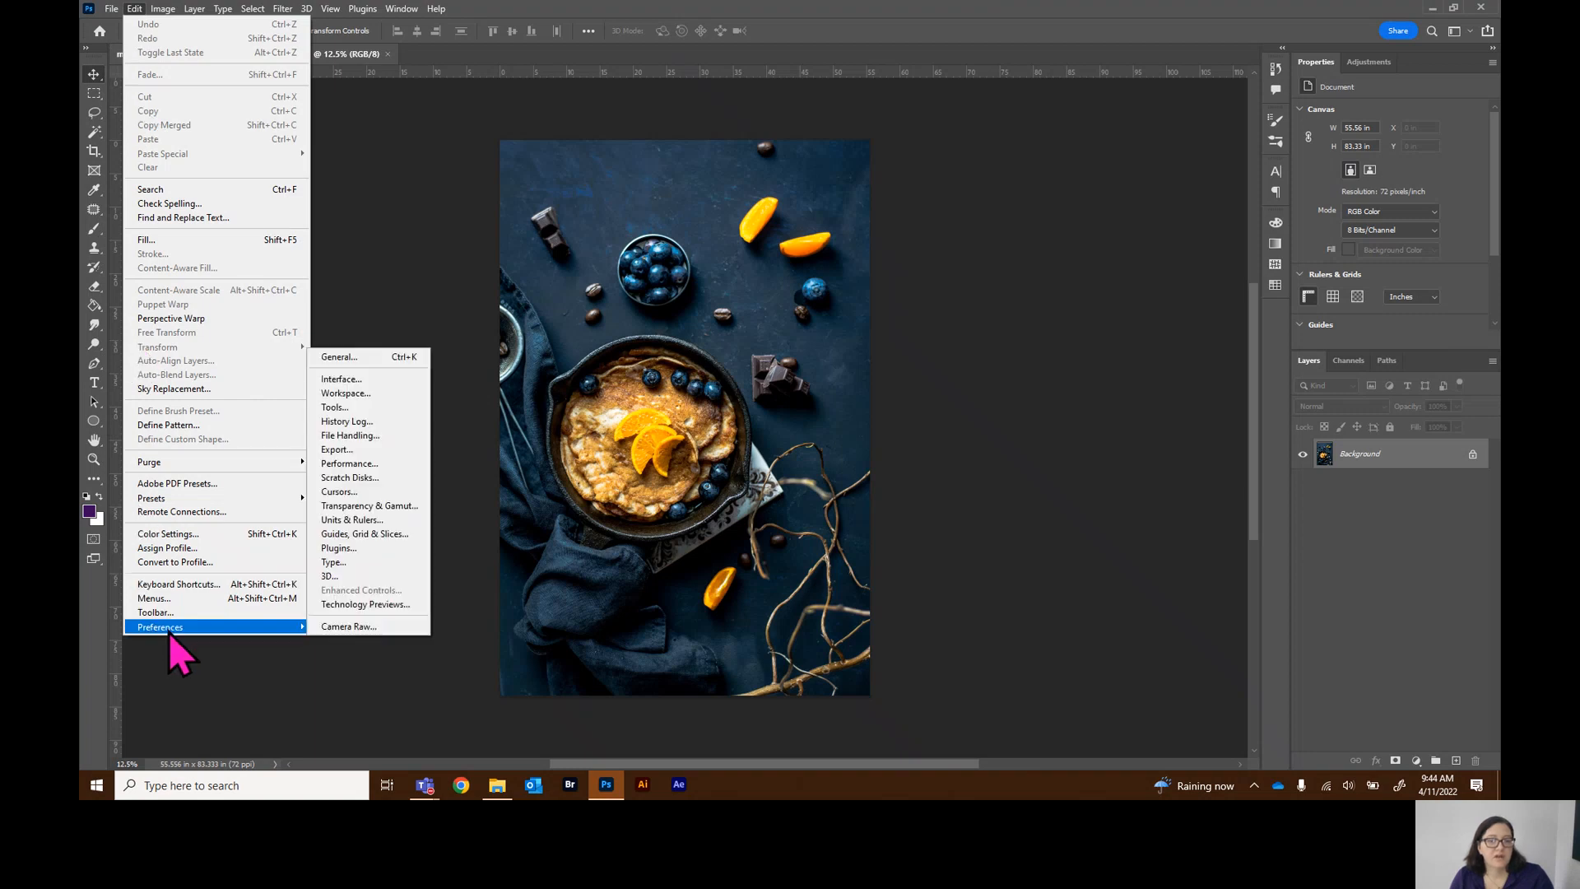
{"action": "left_click", "coordinate": [345, 359]}
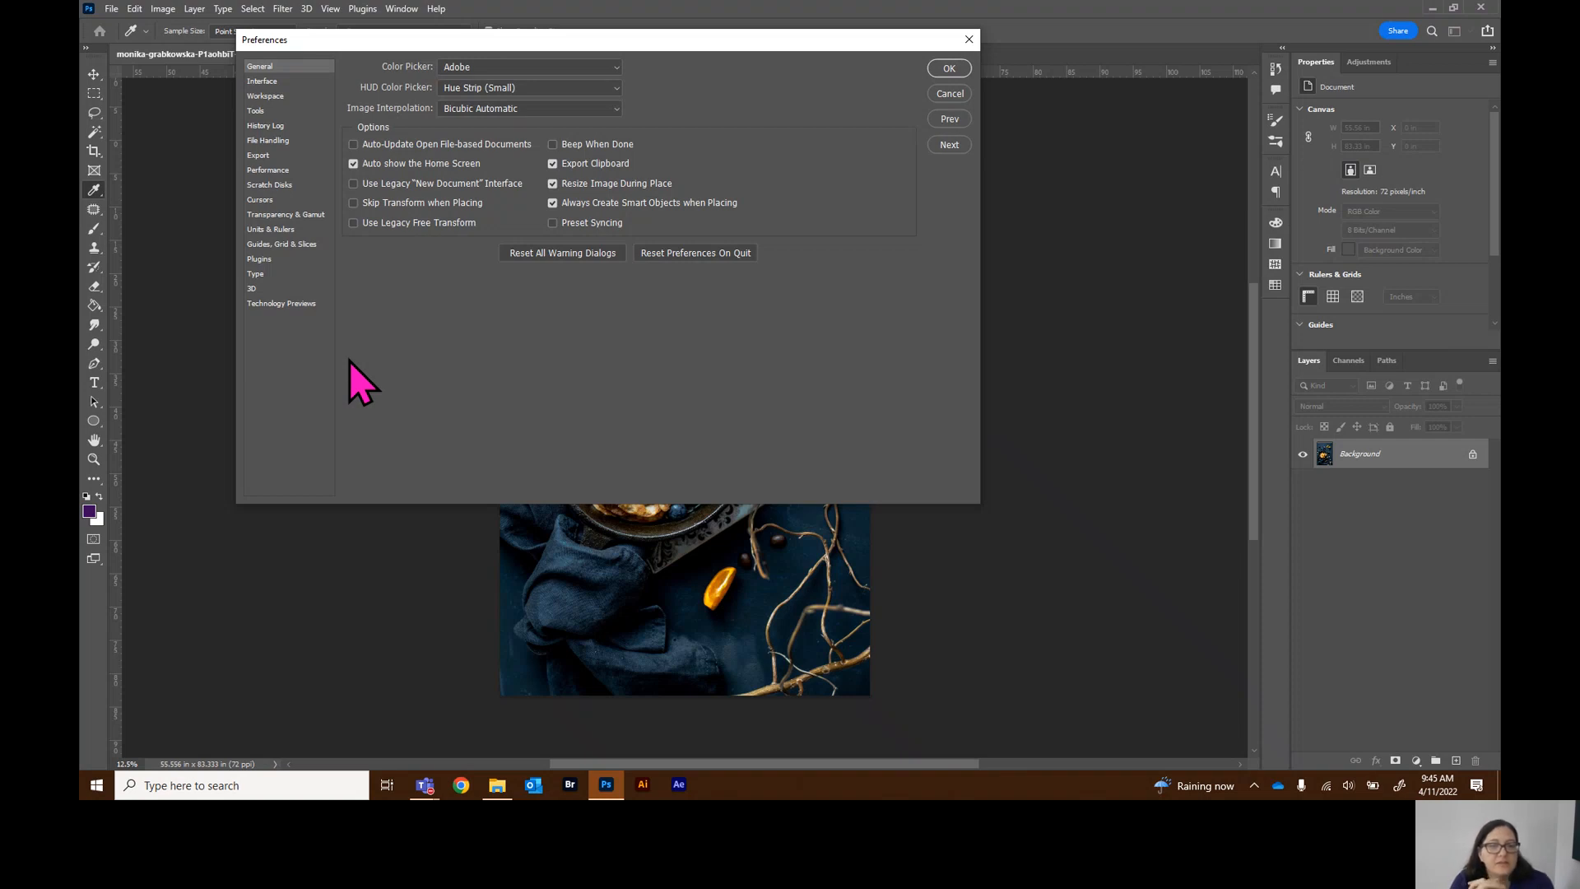
{"action": "left_click", "coordinate": [268, 84]}
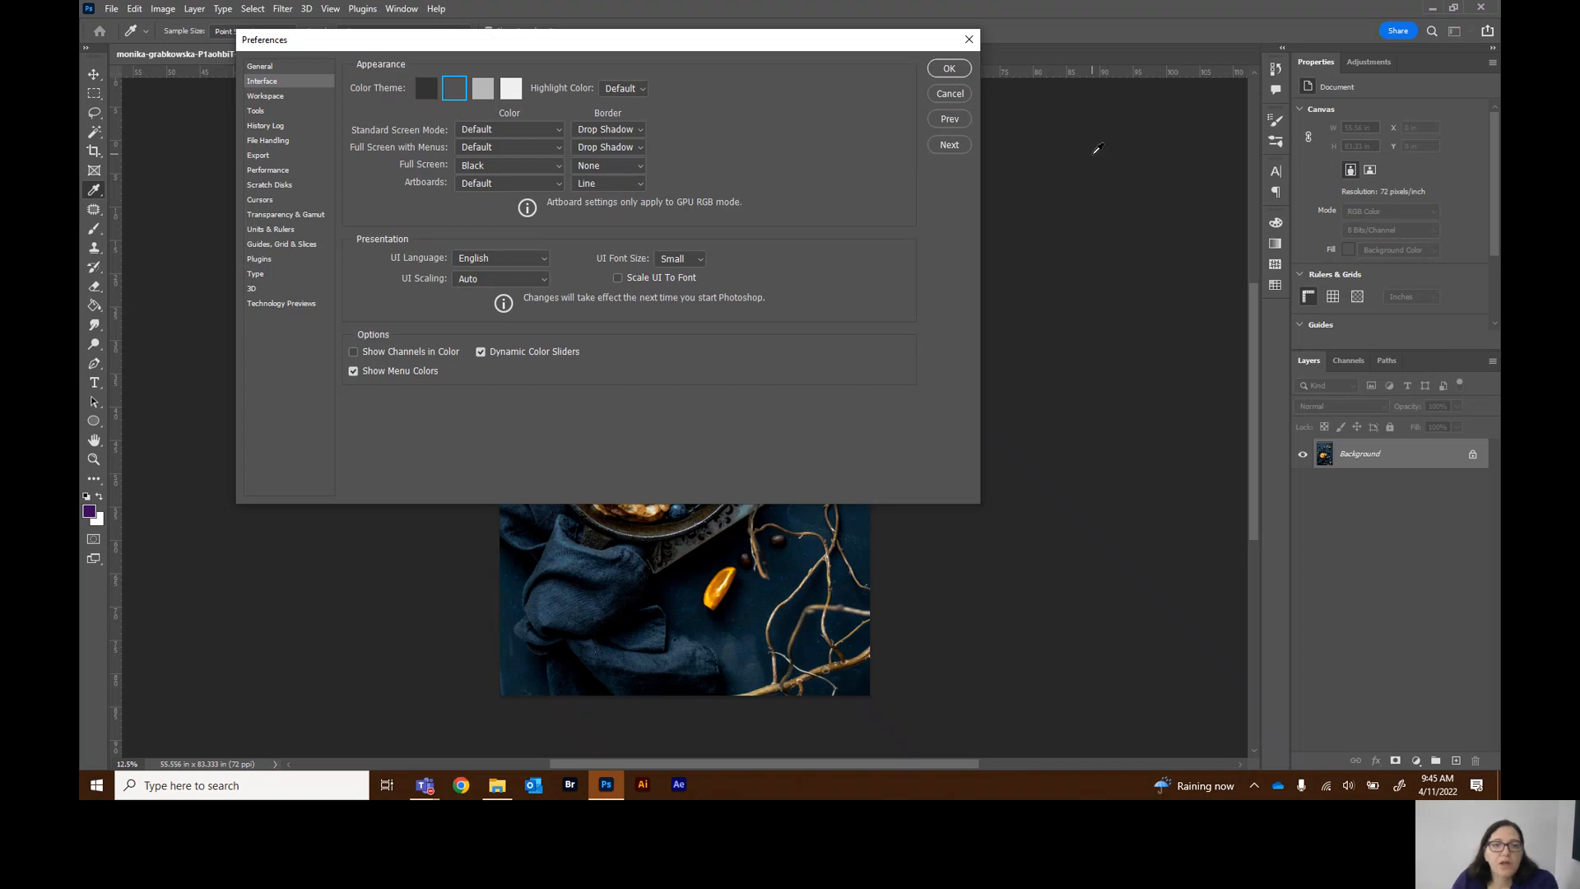
{"action": "left_click", "coordinate": [513, 94]}
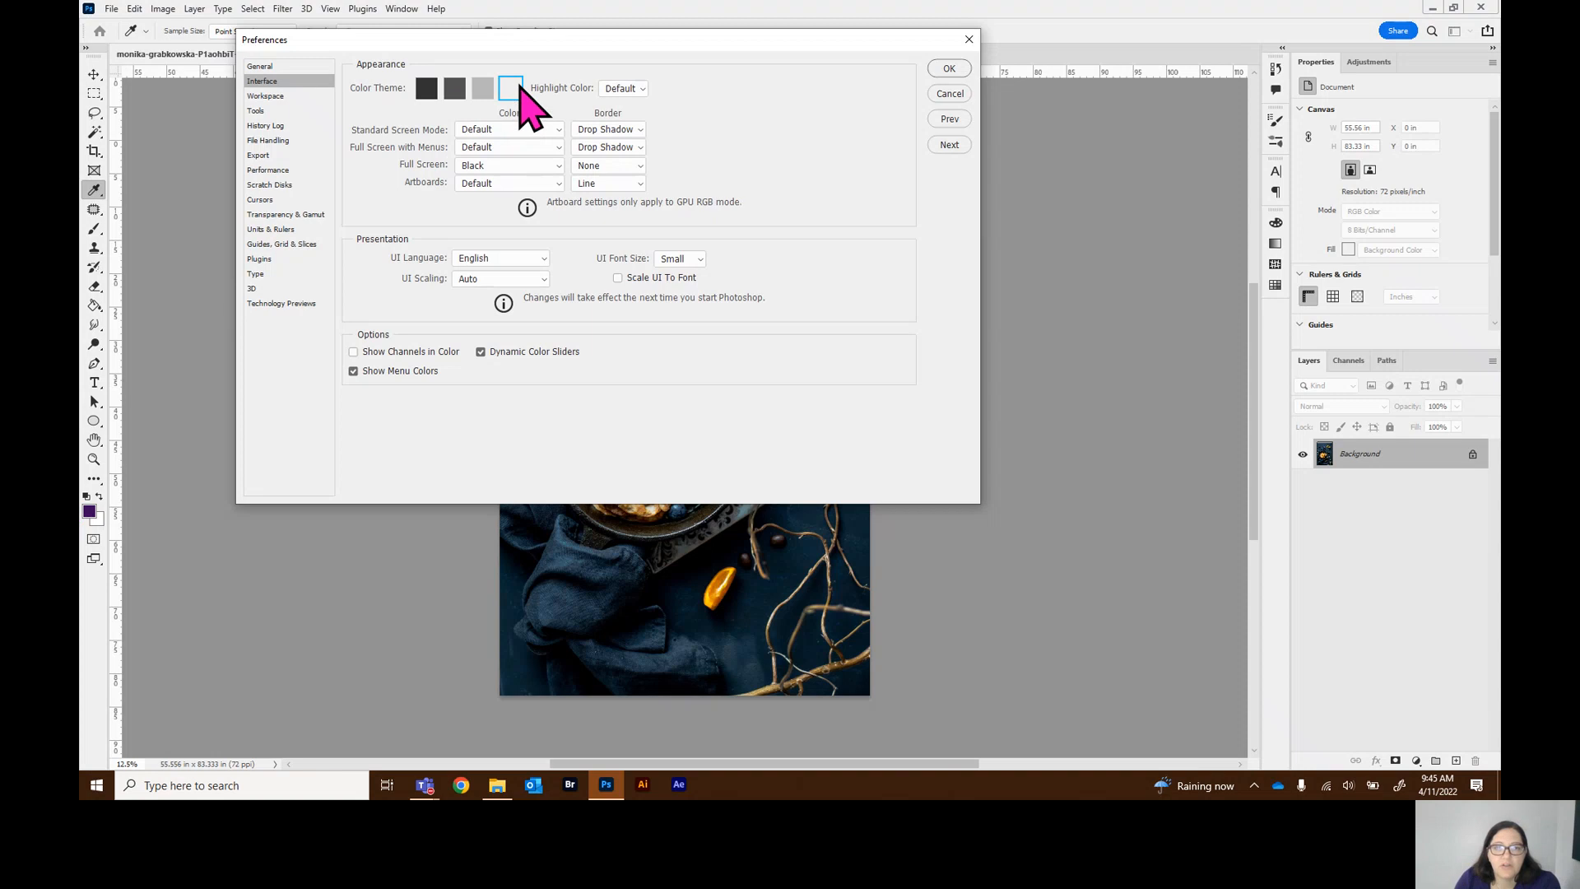
Switch the interface color theme to the second-darkest option
{"action": "left_click", "coordinate": [423, 96]}
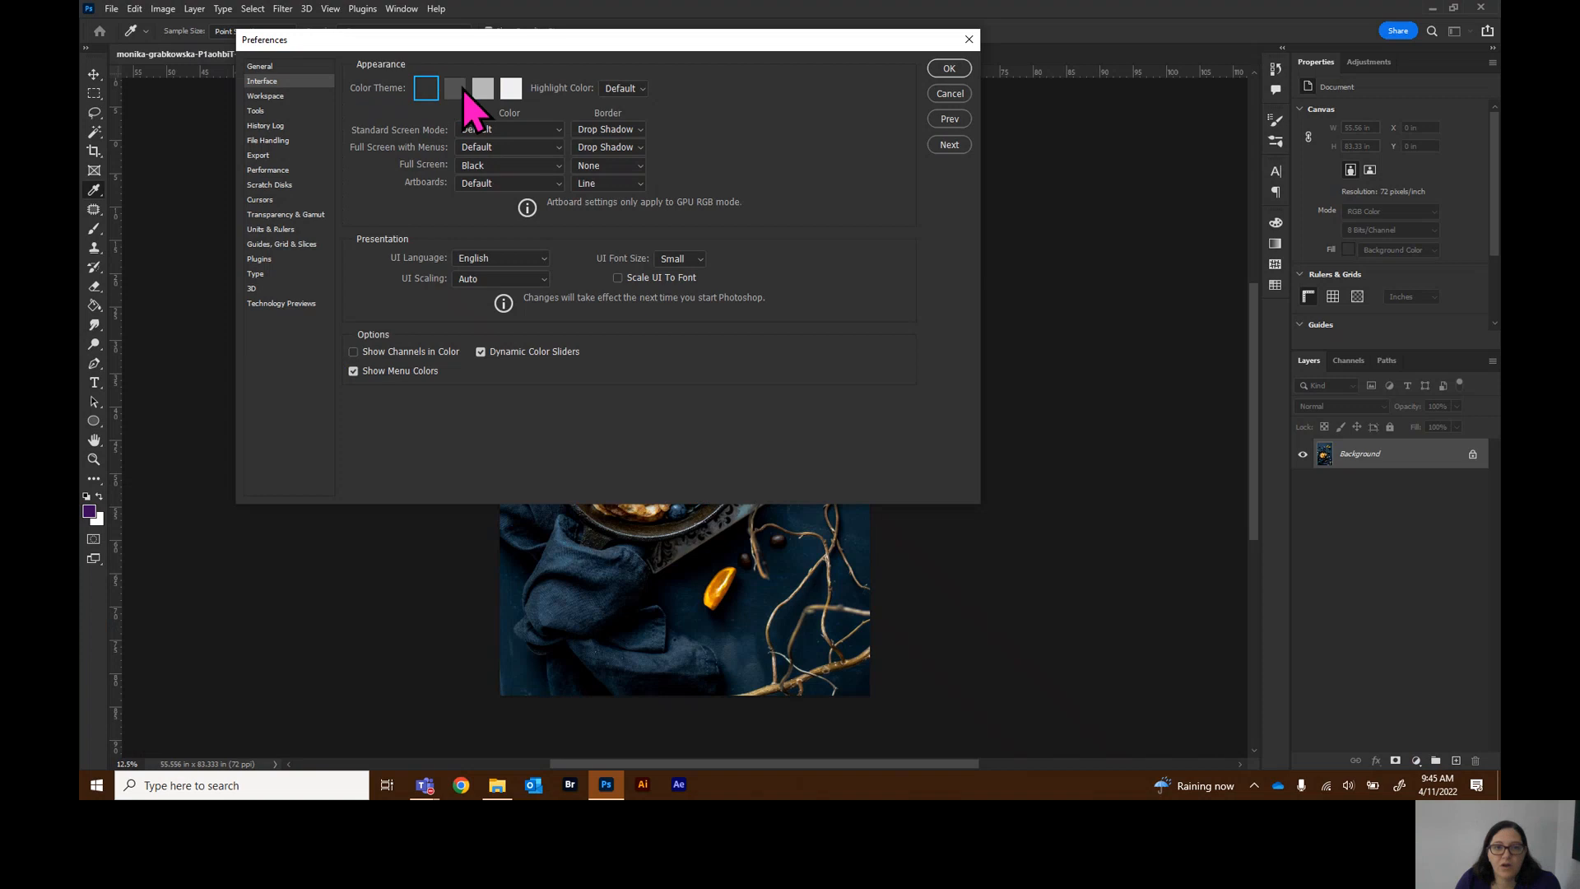
{"action": "left_click", "coordinate": [455, 88]}
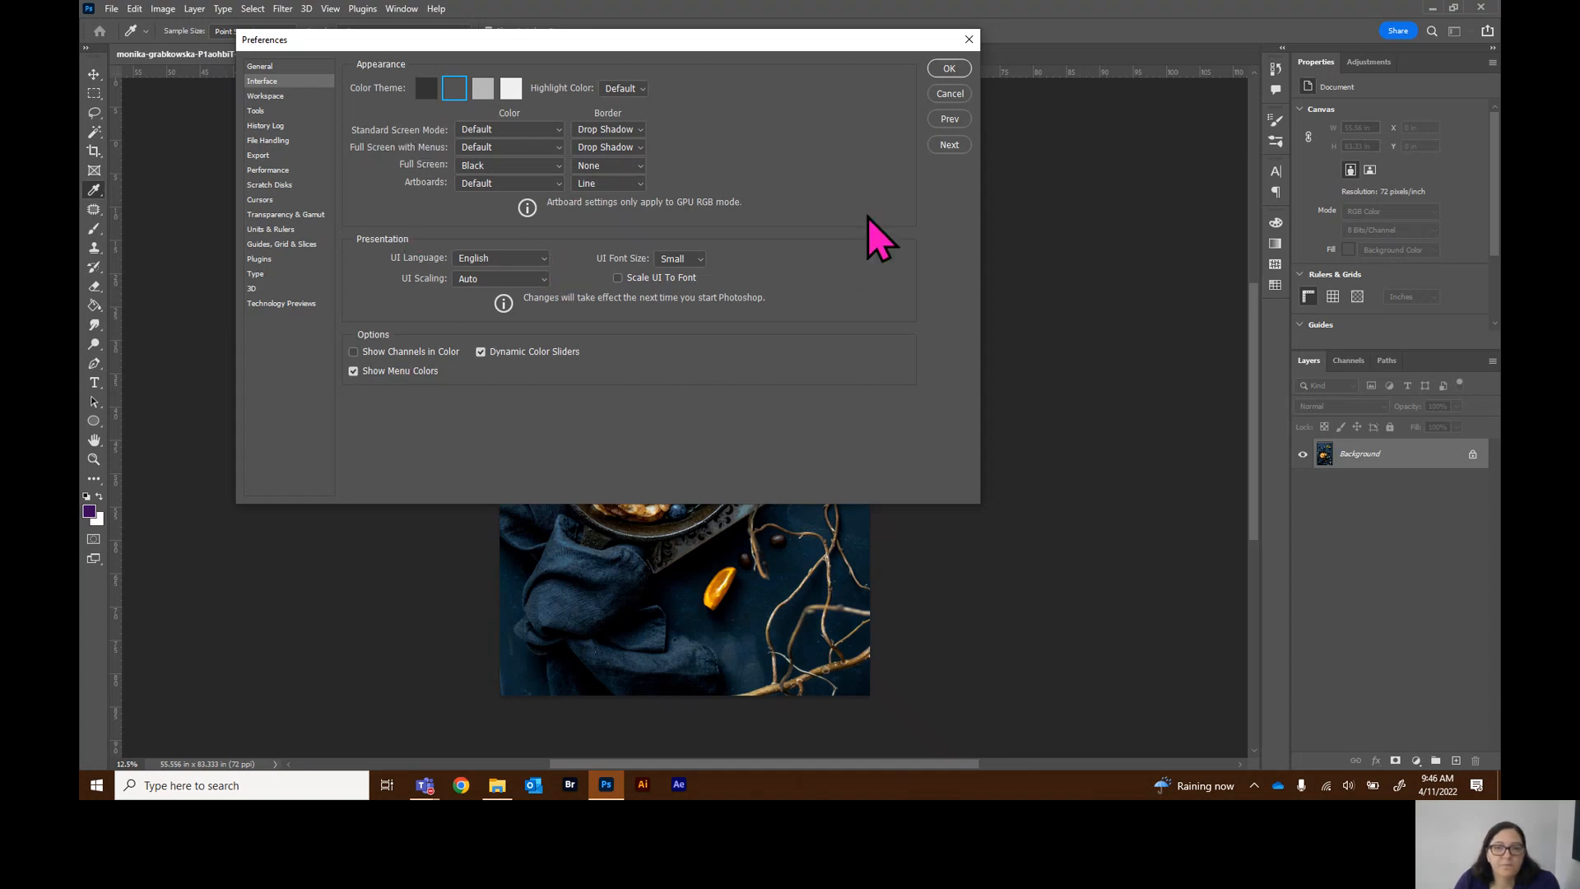
Browse the Preferences categories from Workspace through Type and close the dialog with OK
{"action": "left_click", "coordinate": [272, 99]}
{"action": "left_click", "coordinate": [259, 111]}
{"action": "left_click", "coordinate": [265, 126]}
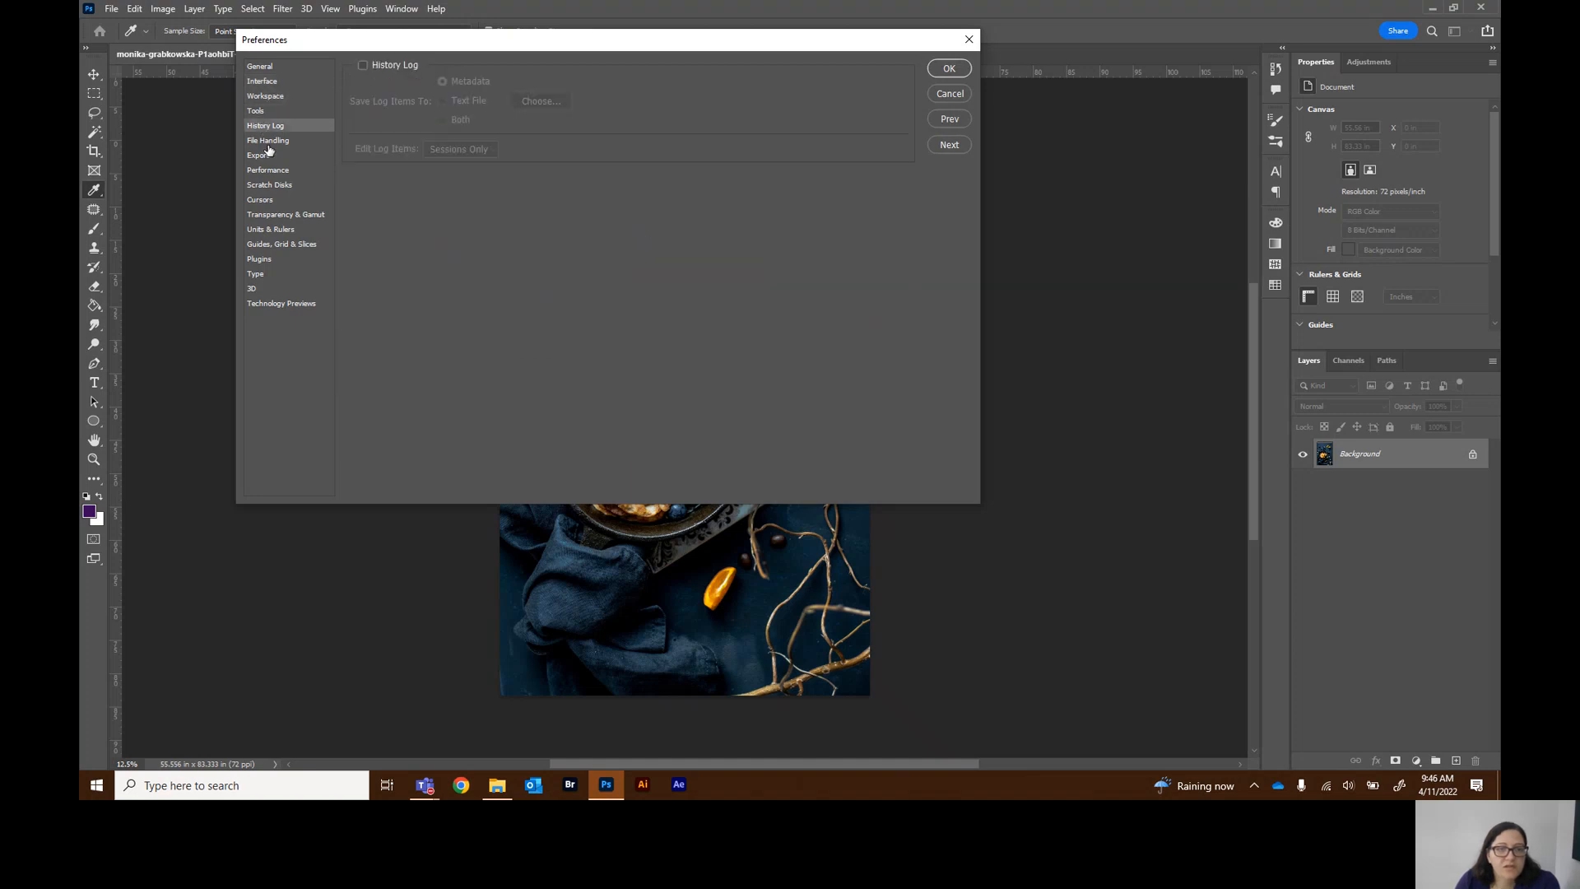
{"action": "left_click", "coordinate": [268, 155]}
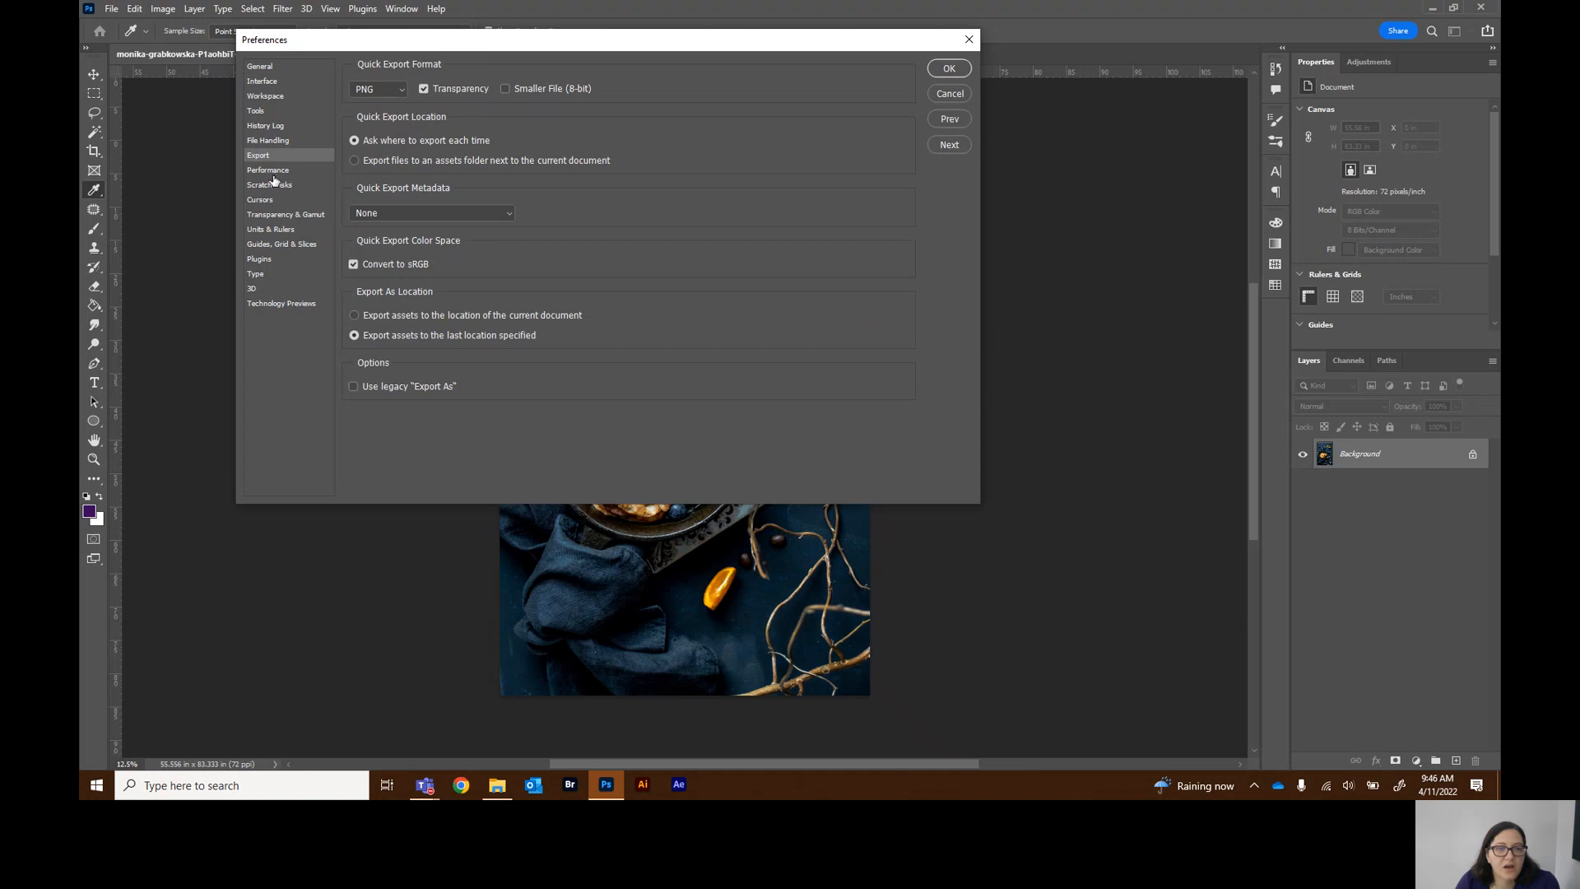
{"action": "left_click", "coordinate": [270, 170]}
{"action": "left_click", "coordinate": [276, 185]}
{"action": "left_click", "coordinate": [285, 172]}
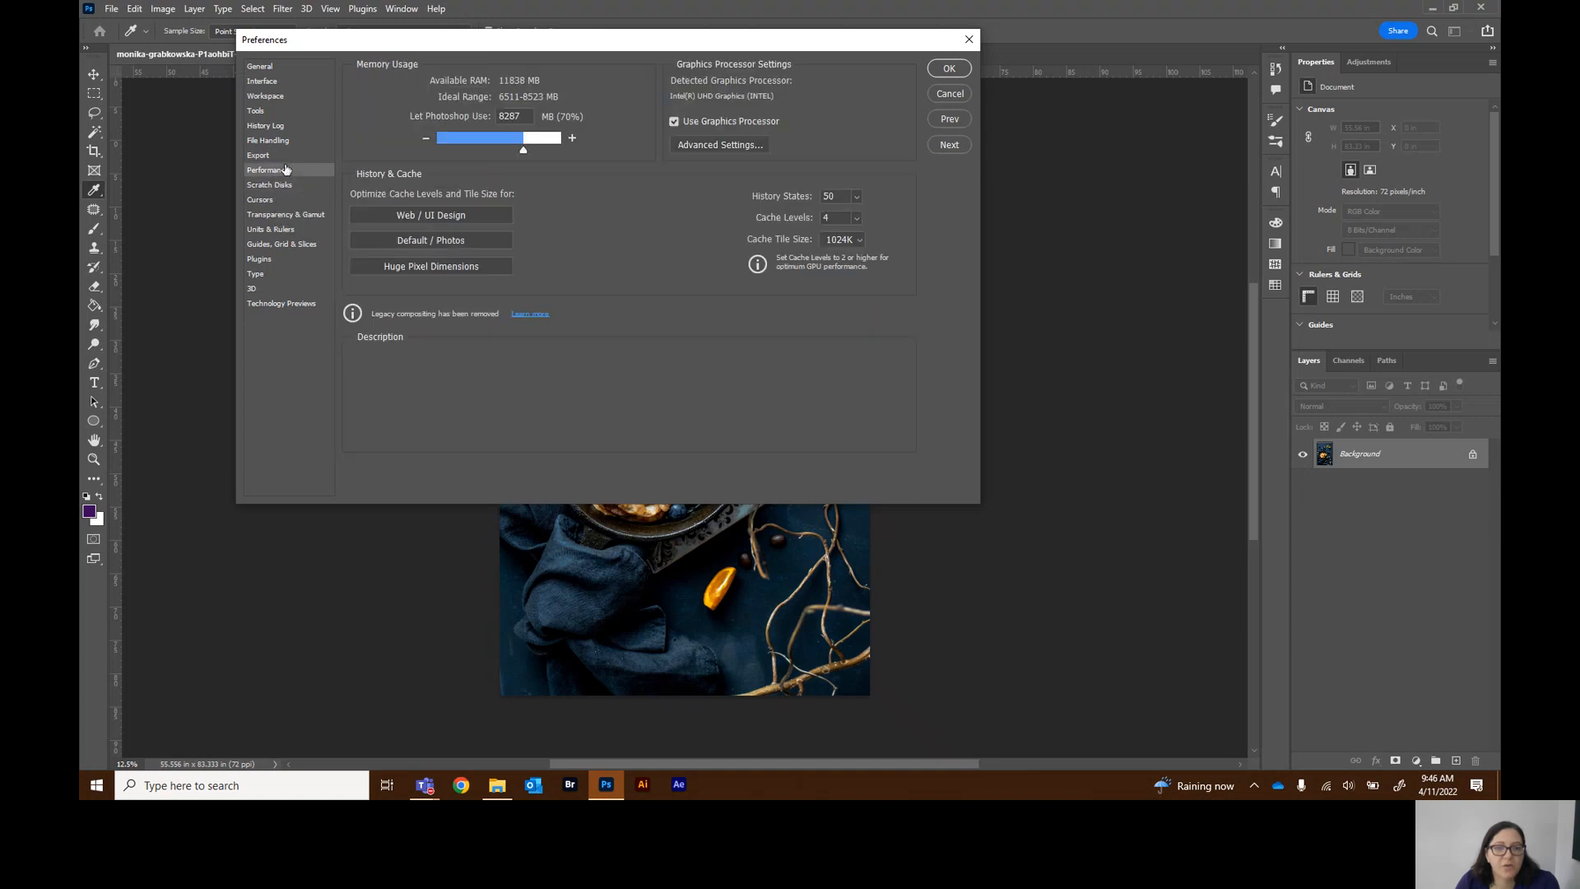
{"action": "left_click", "coordinate": [264, 200]}
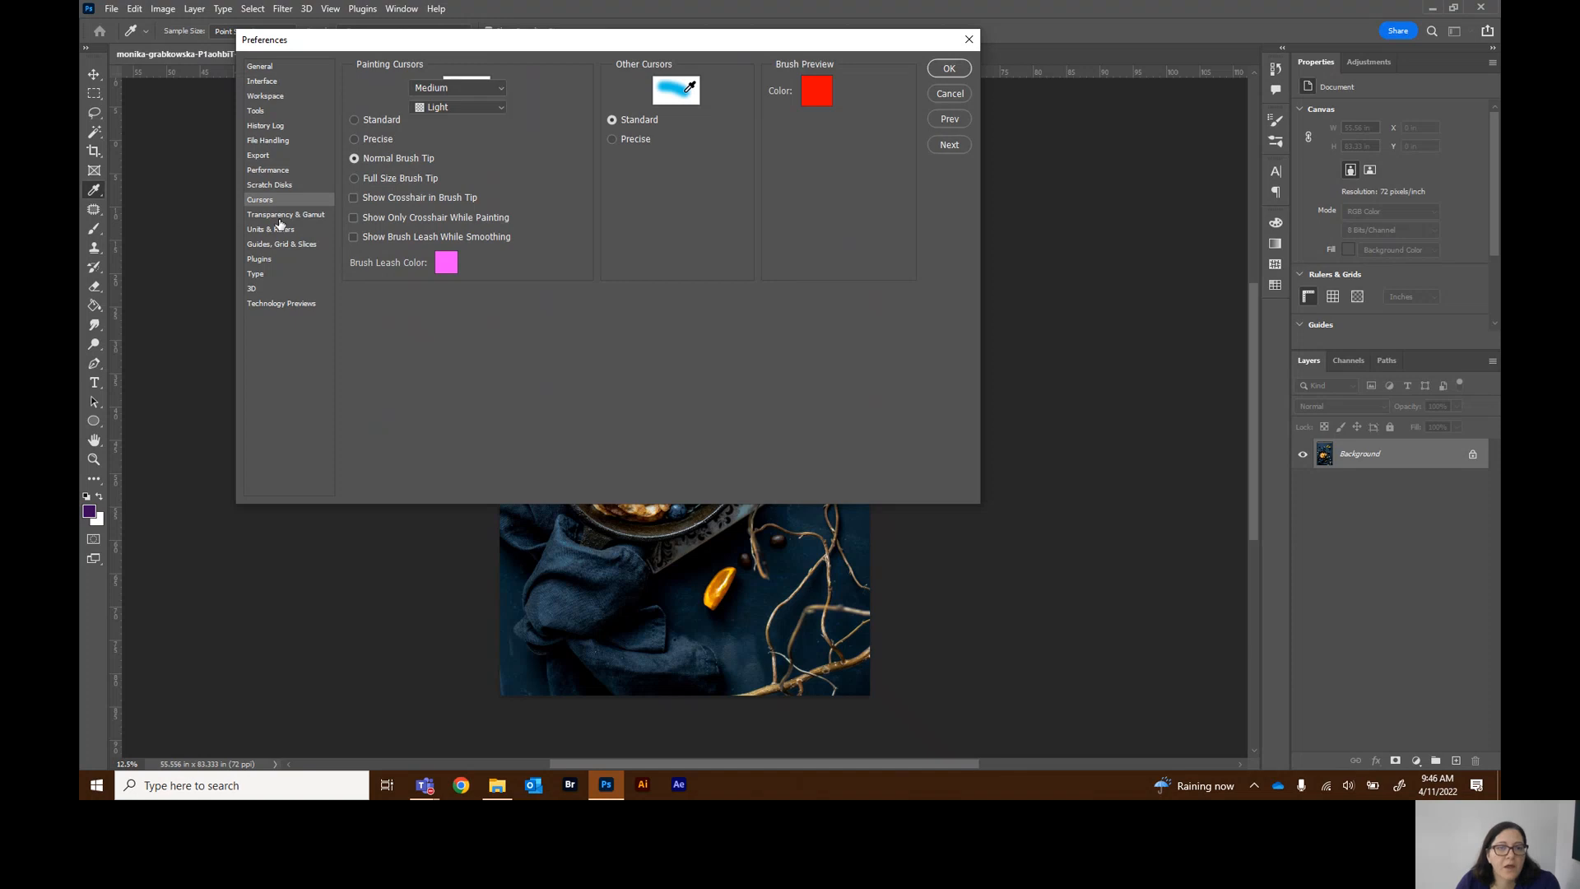
{"action": "left_click", "coordinate": [279, 217]}
{"action": "left_click", "coordinate": [276, 232]}
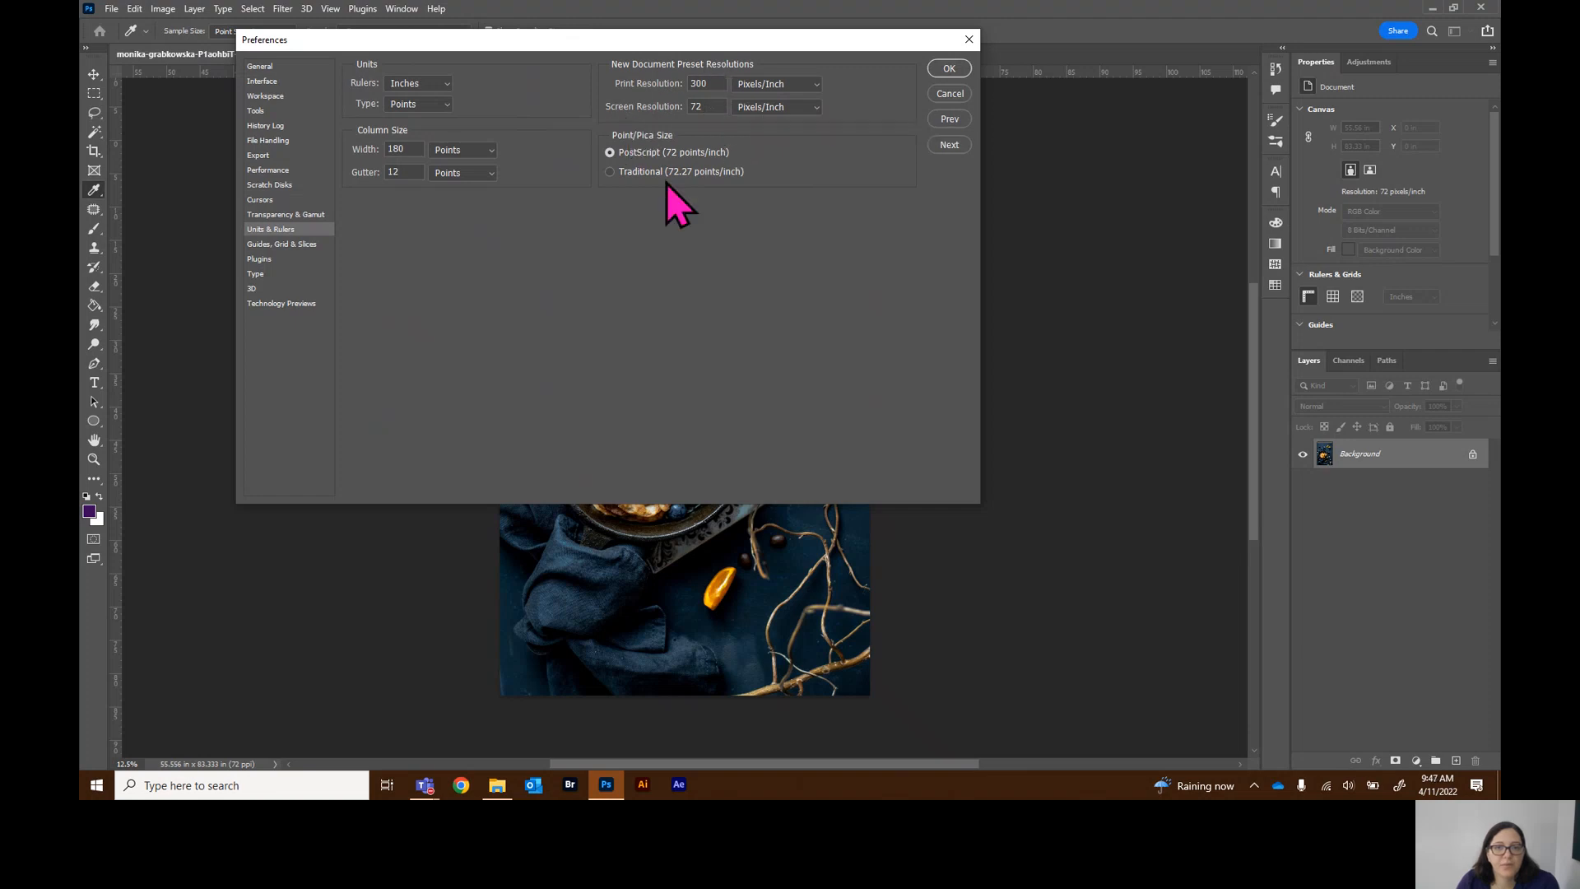
{"action": "left_click", "coordinate": [284, 247]}
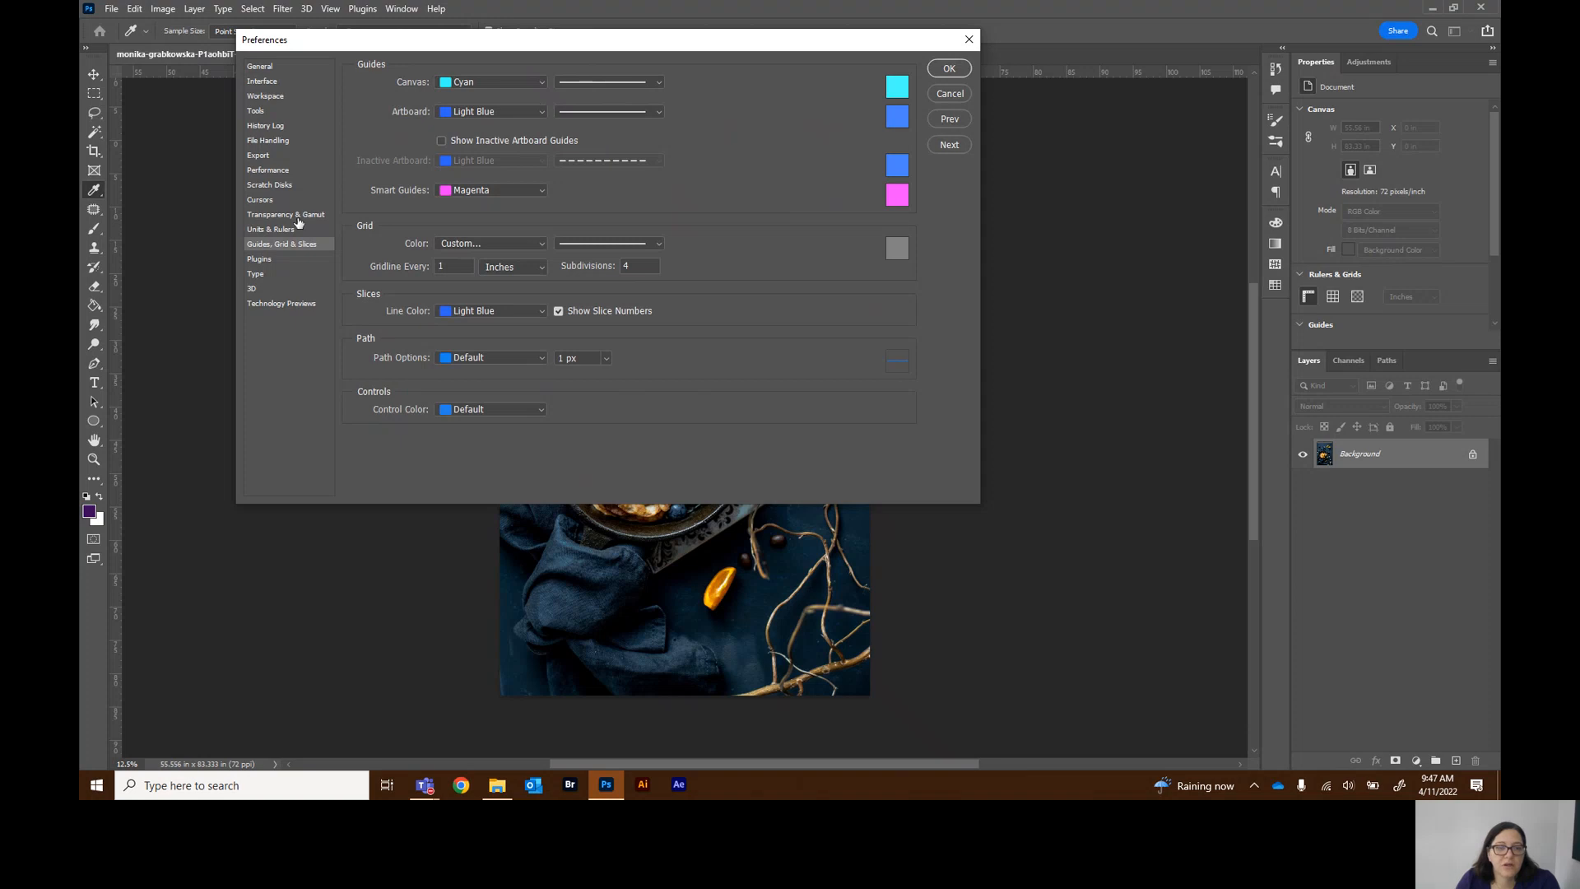
{"action": "left_click", "coordinate": [256, 275]}
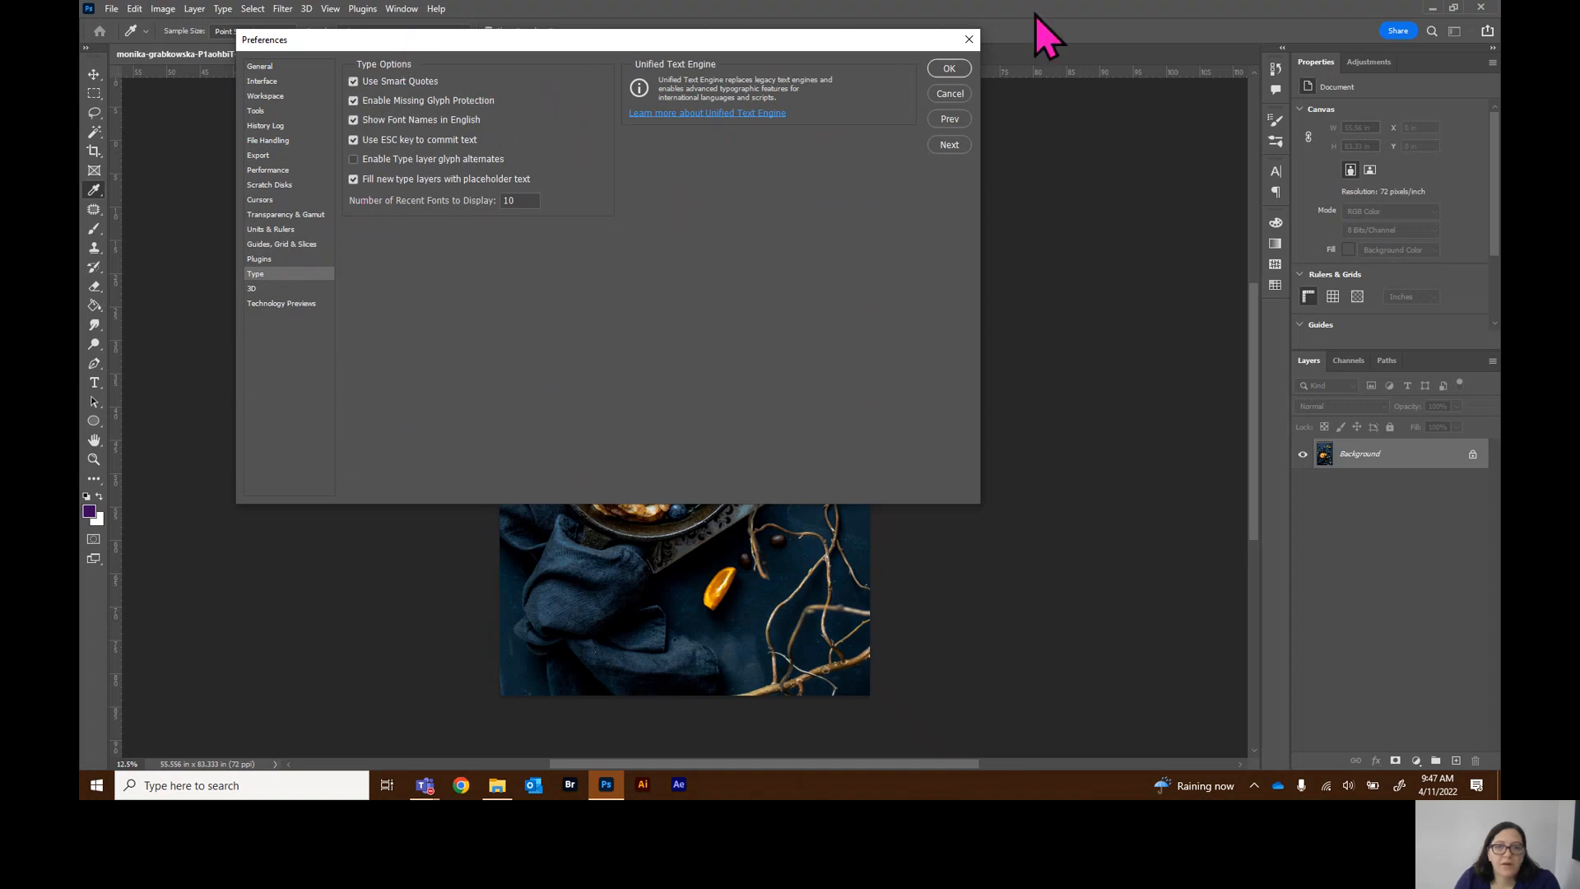
{"action": "left_click", "coordinate": [949, 69]}
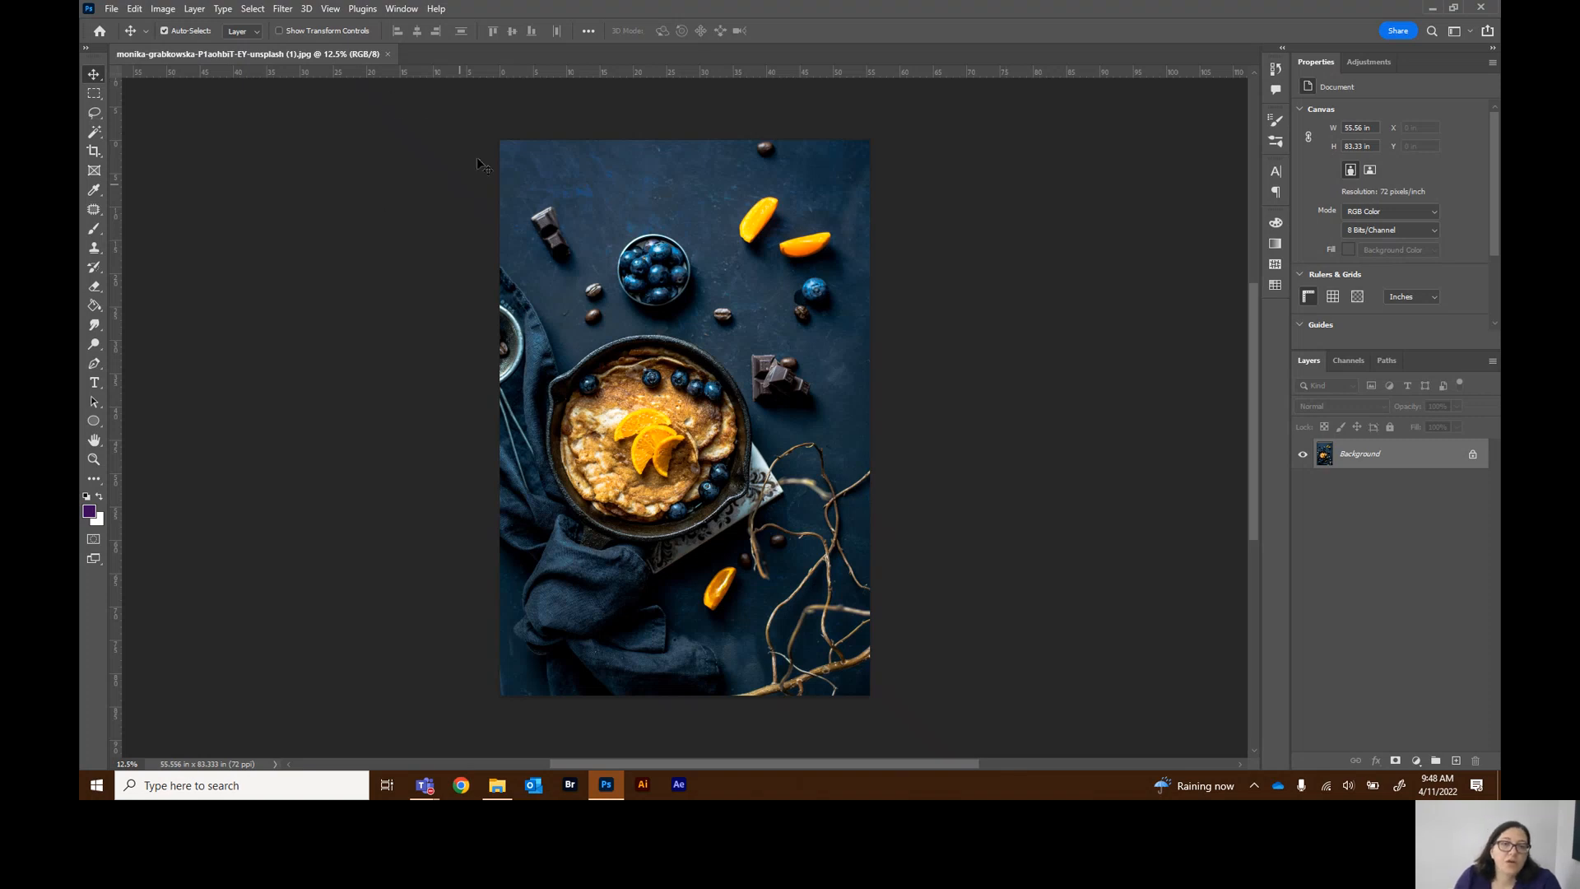
Switch the workspace to Essentials (Default) and reset the Essentials workspace
{"action": "left_click", "coordinate": [406, 9]}
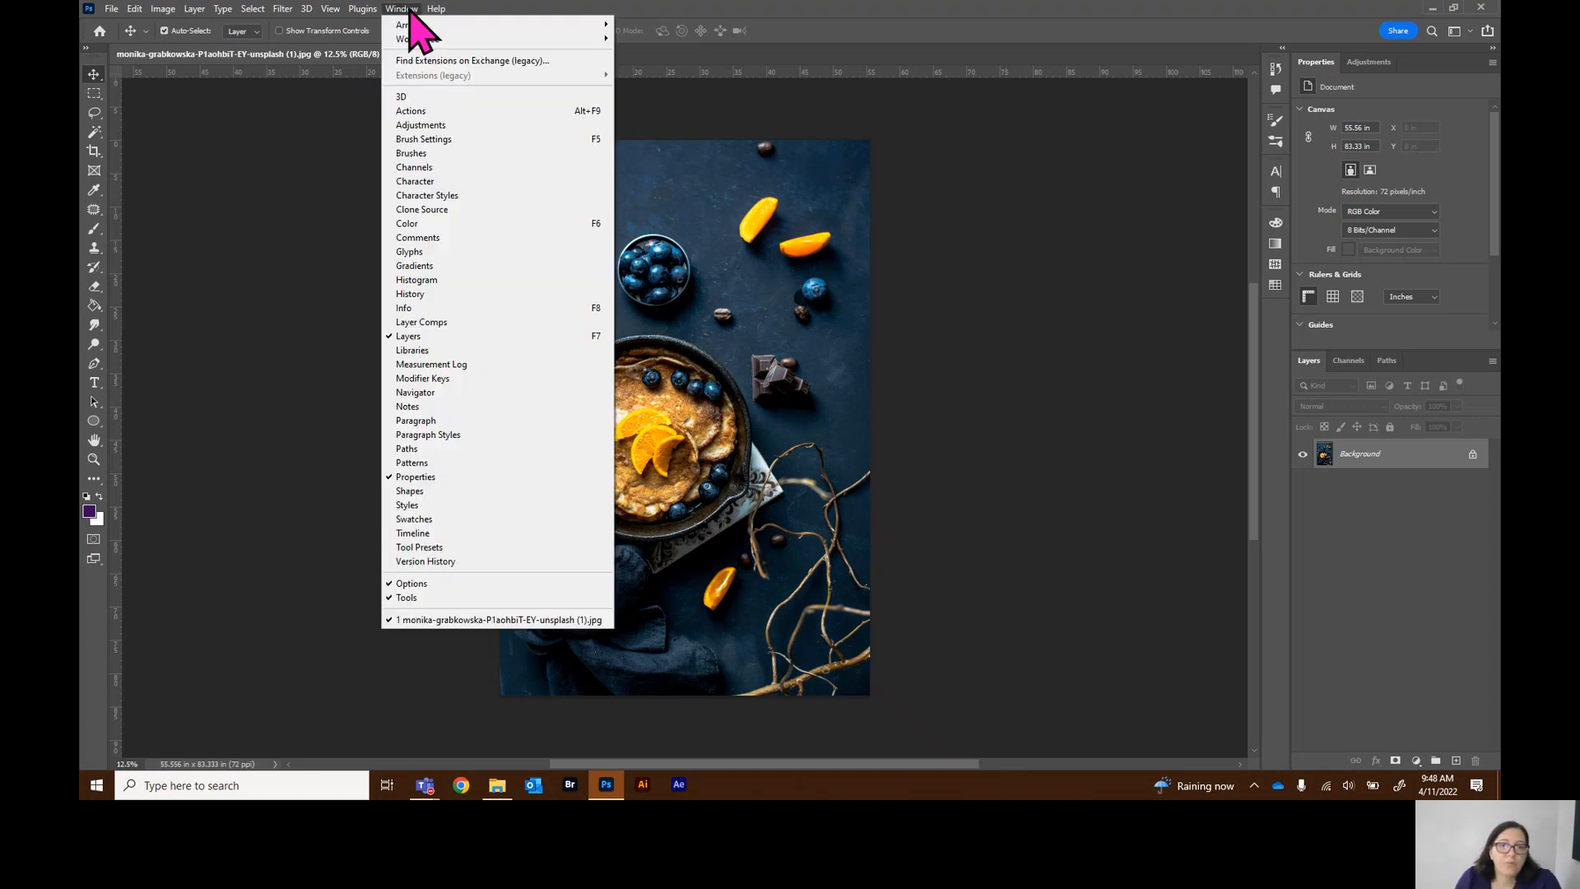
{"action": "mouse_move", "coordinate": [419, 40]}
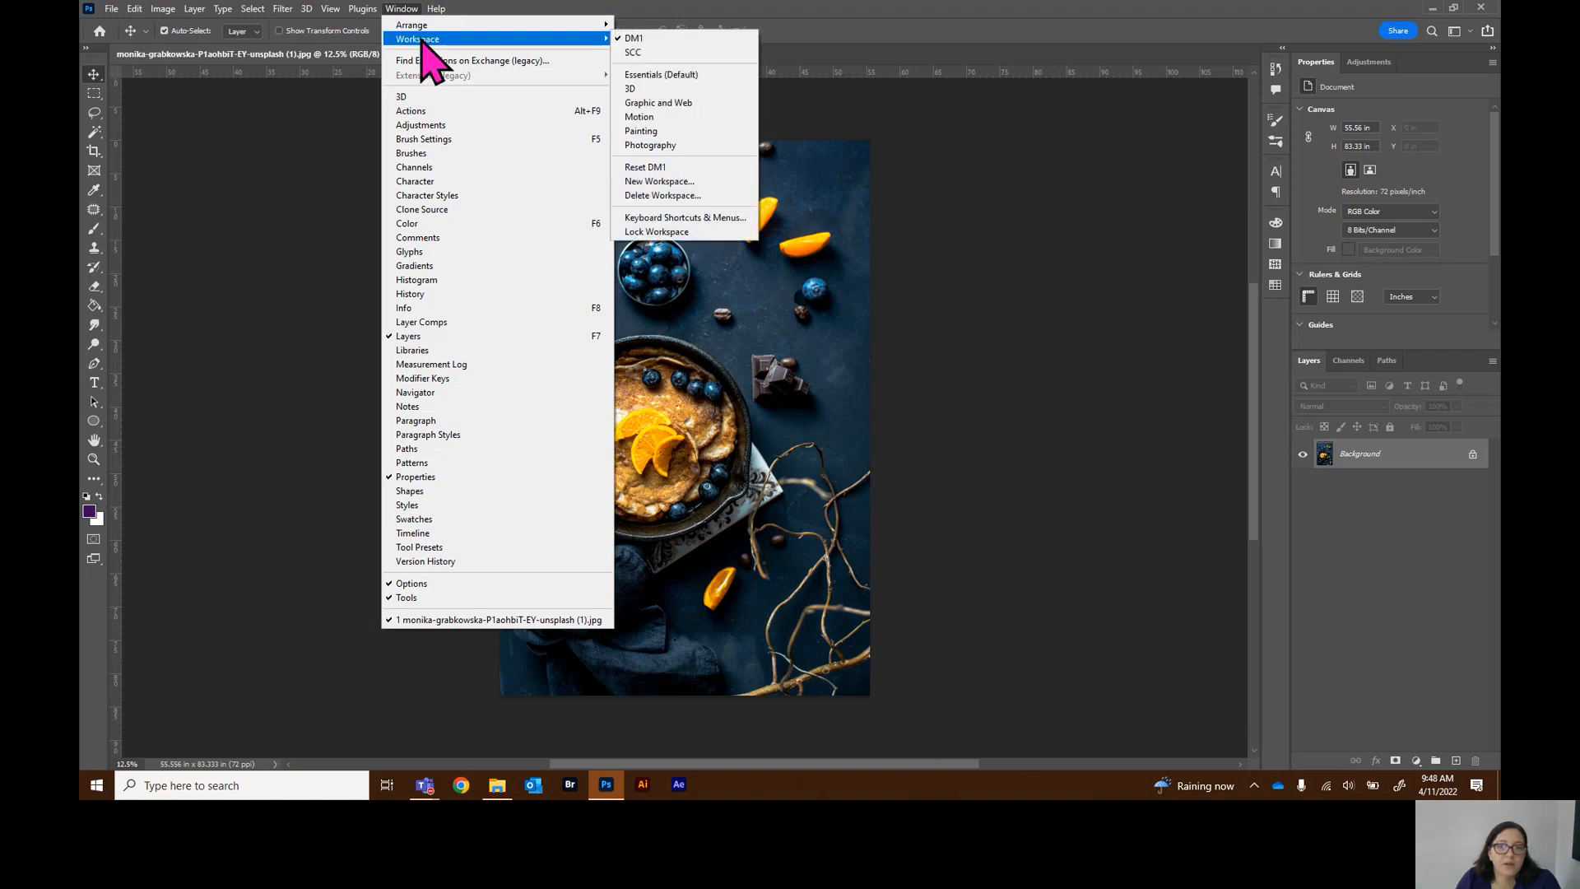
{"action": "left_click", "coordinate": [650, 75]}
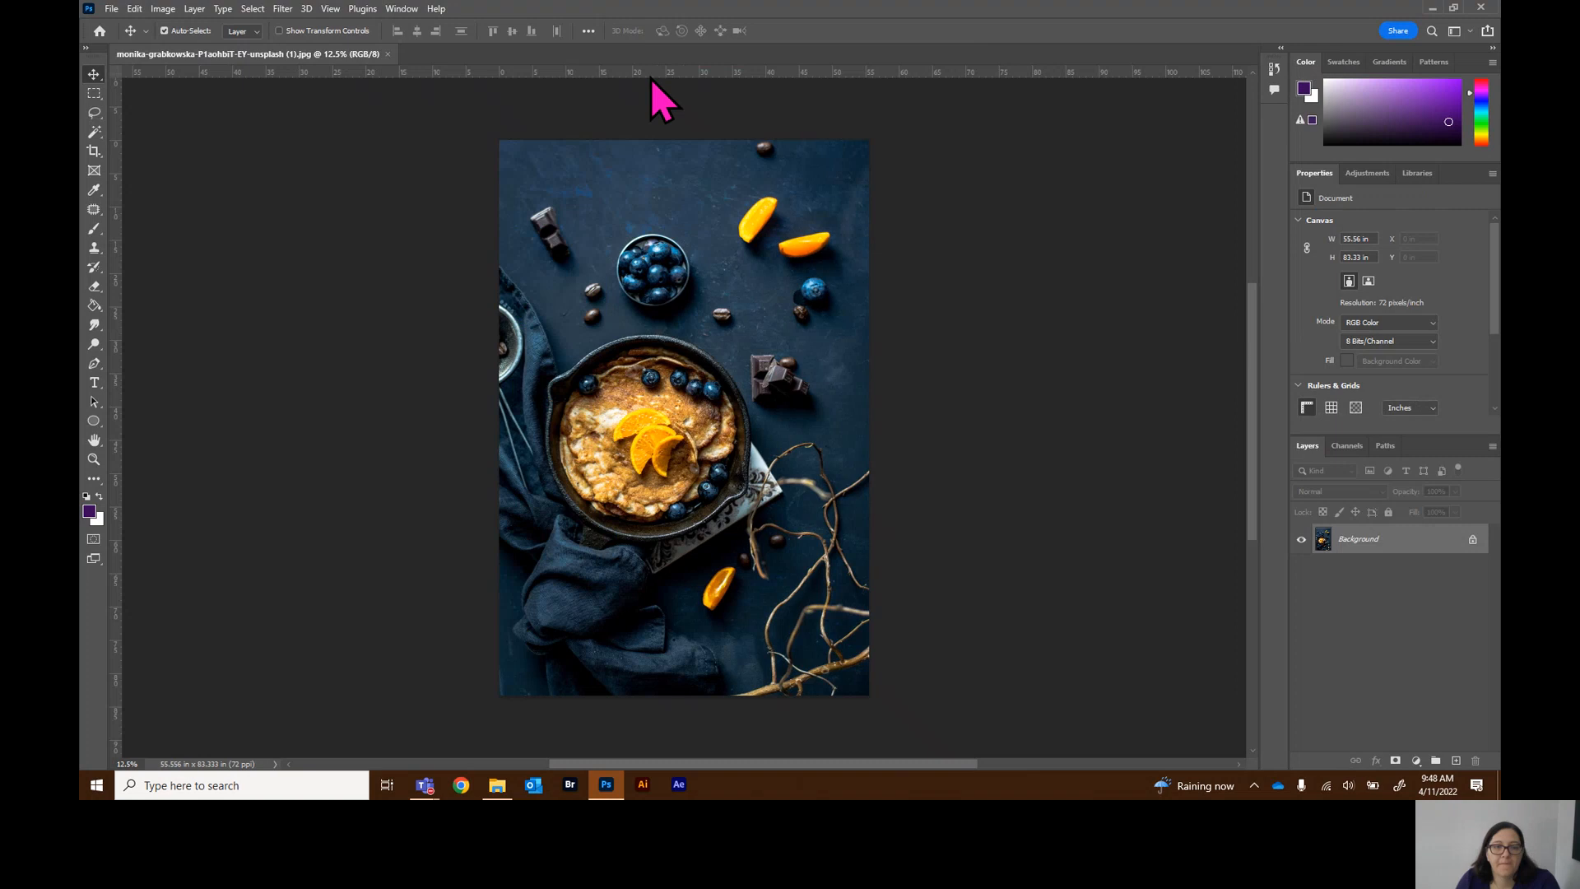
{"action": "left_click", "coordinate": [403, 9]}
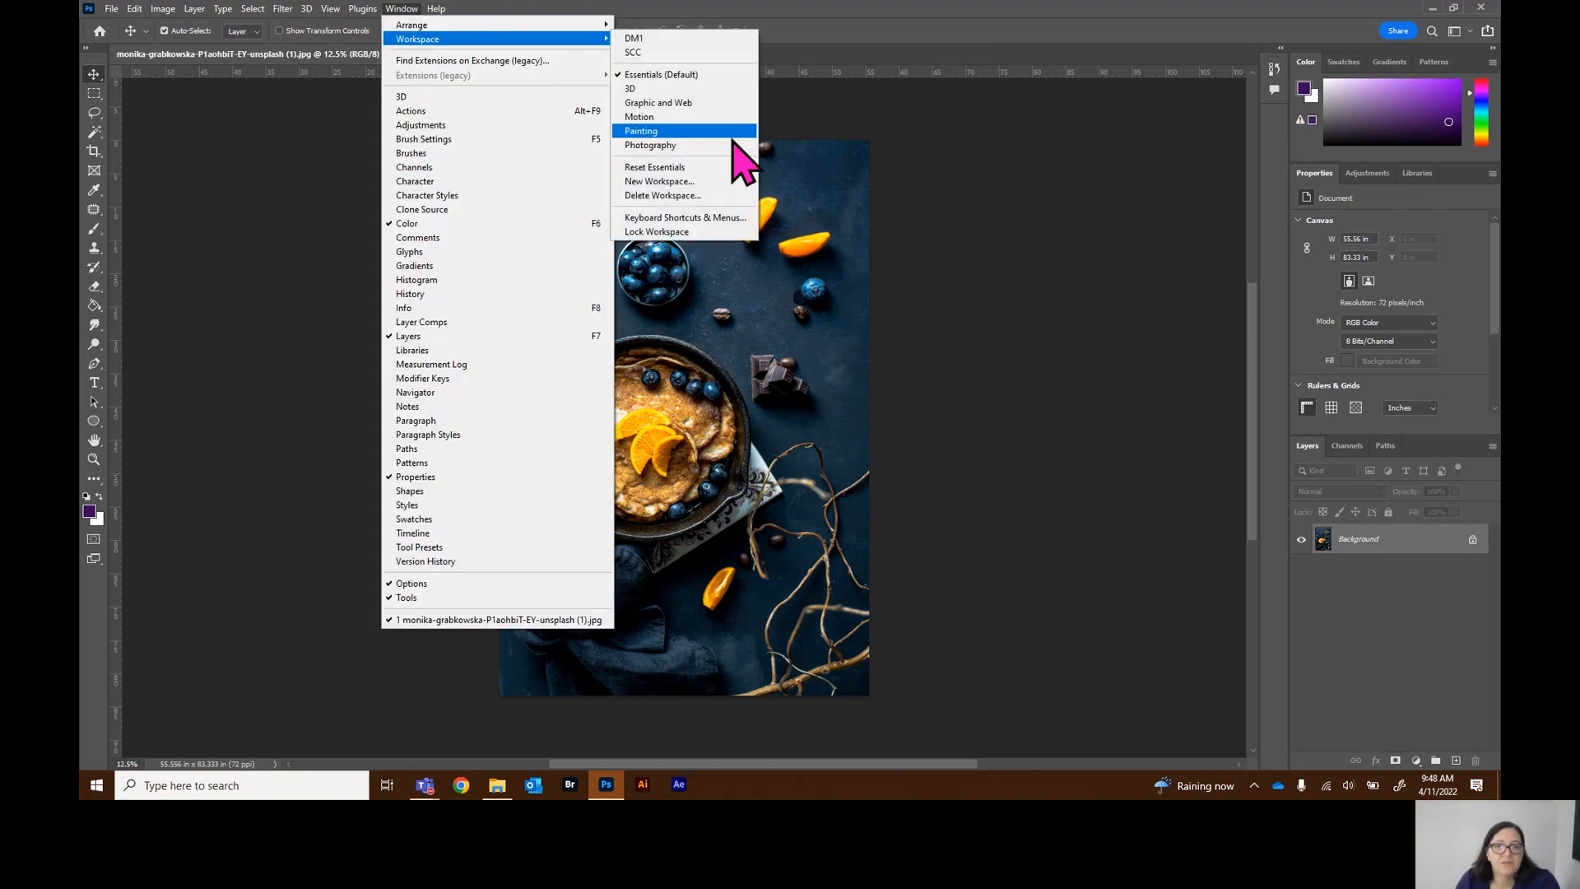
{"action": "left_click", "coordinate": [699, 169]}
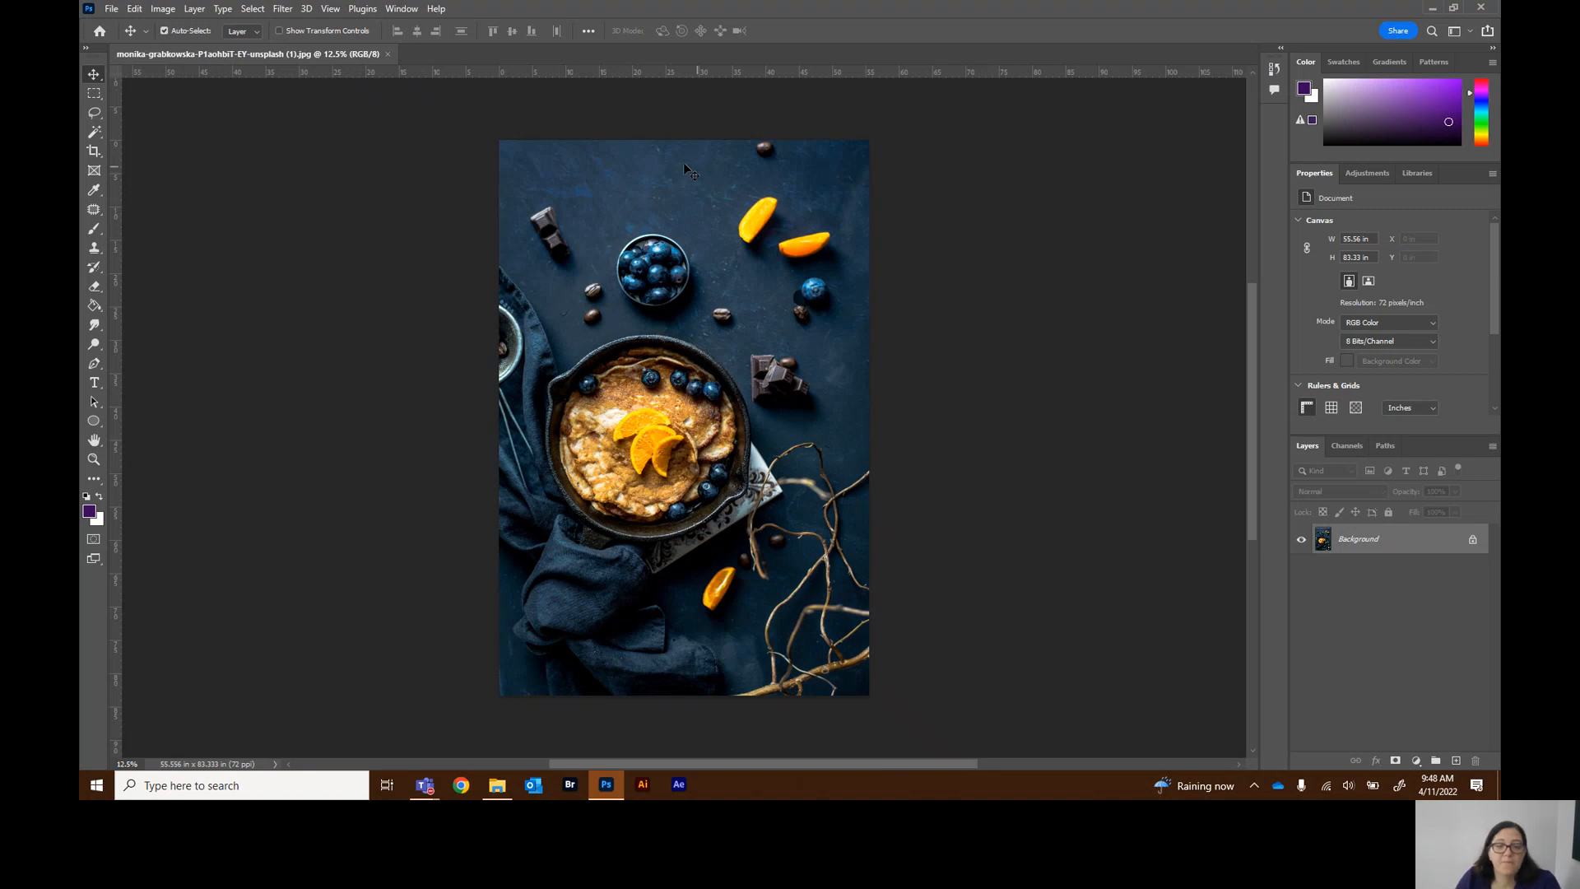
{"action": "left_click", "coordinate": [402, 8]}
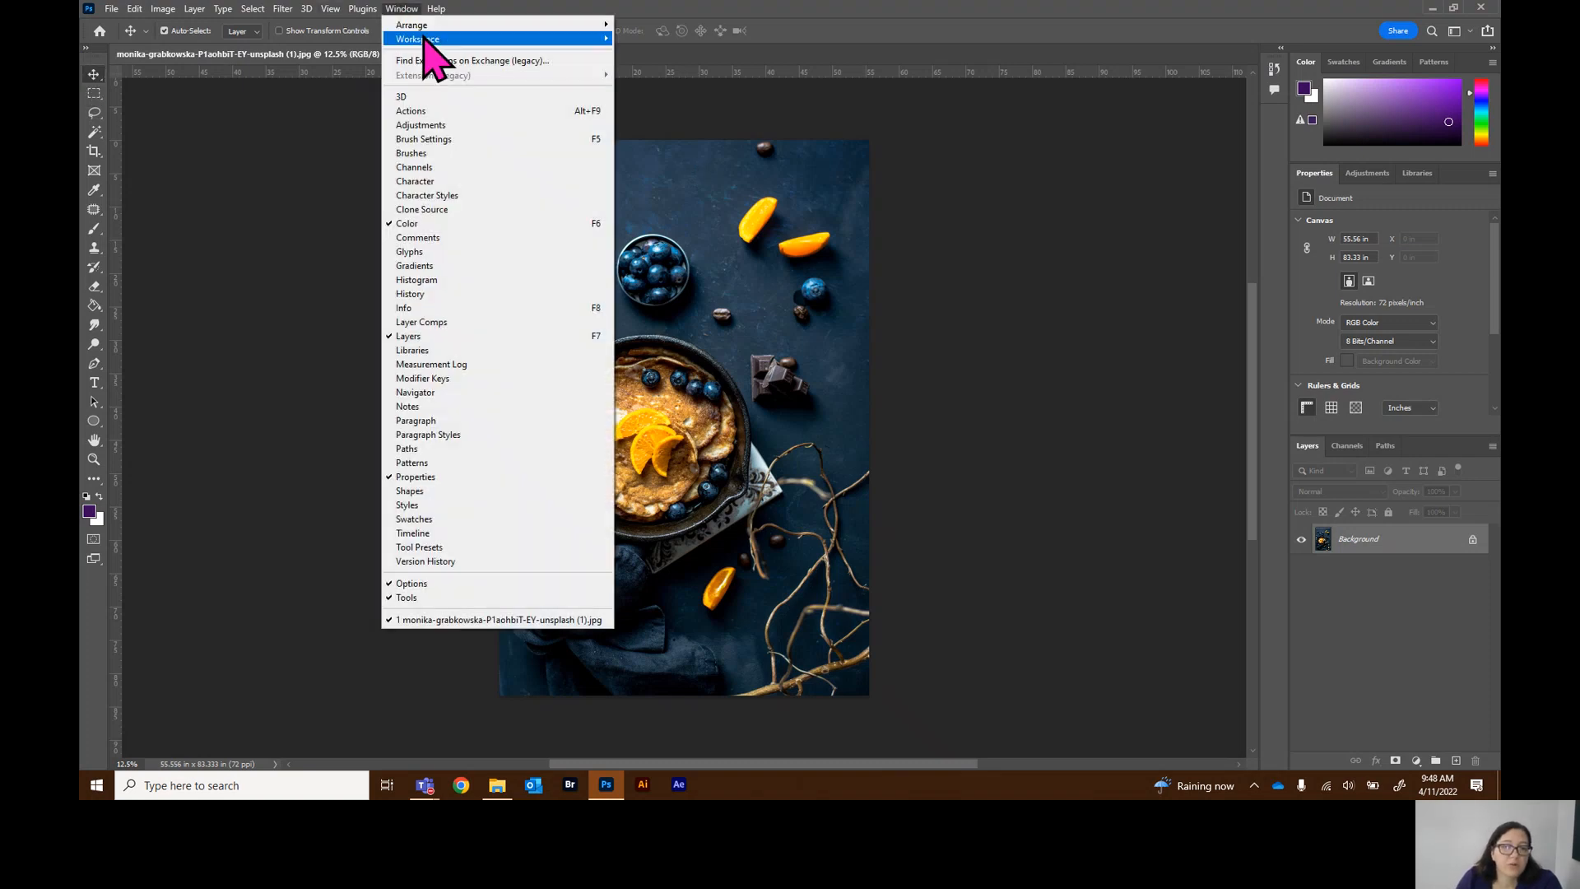
{"action": "mouse_move", "coordinate": [424, 40]}
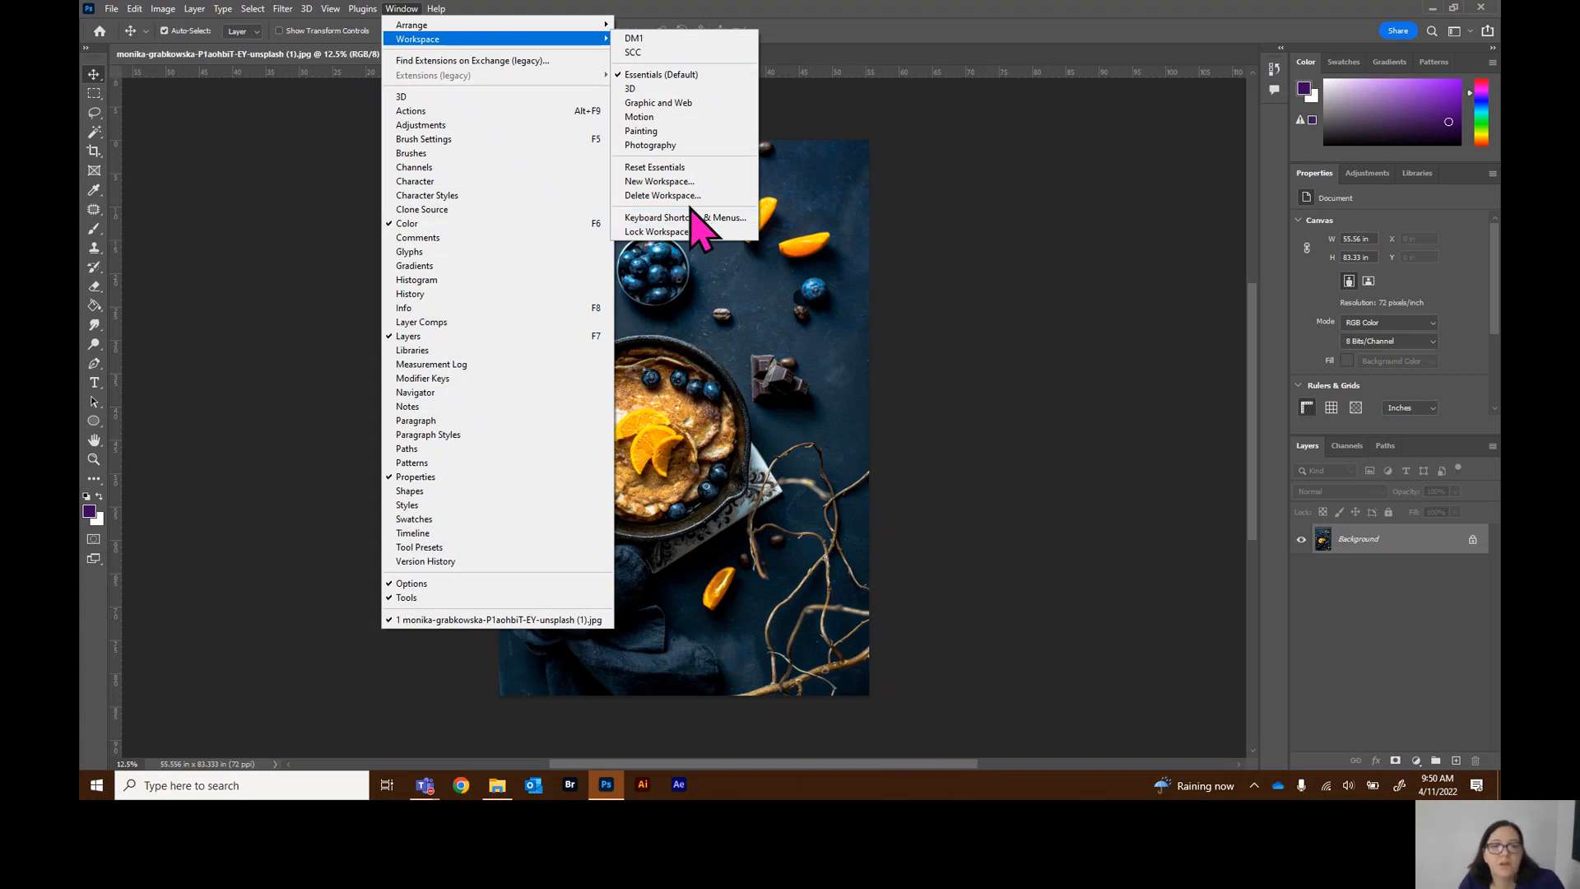
{"action": "left_click", "coordinate": [743, 254]}
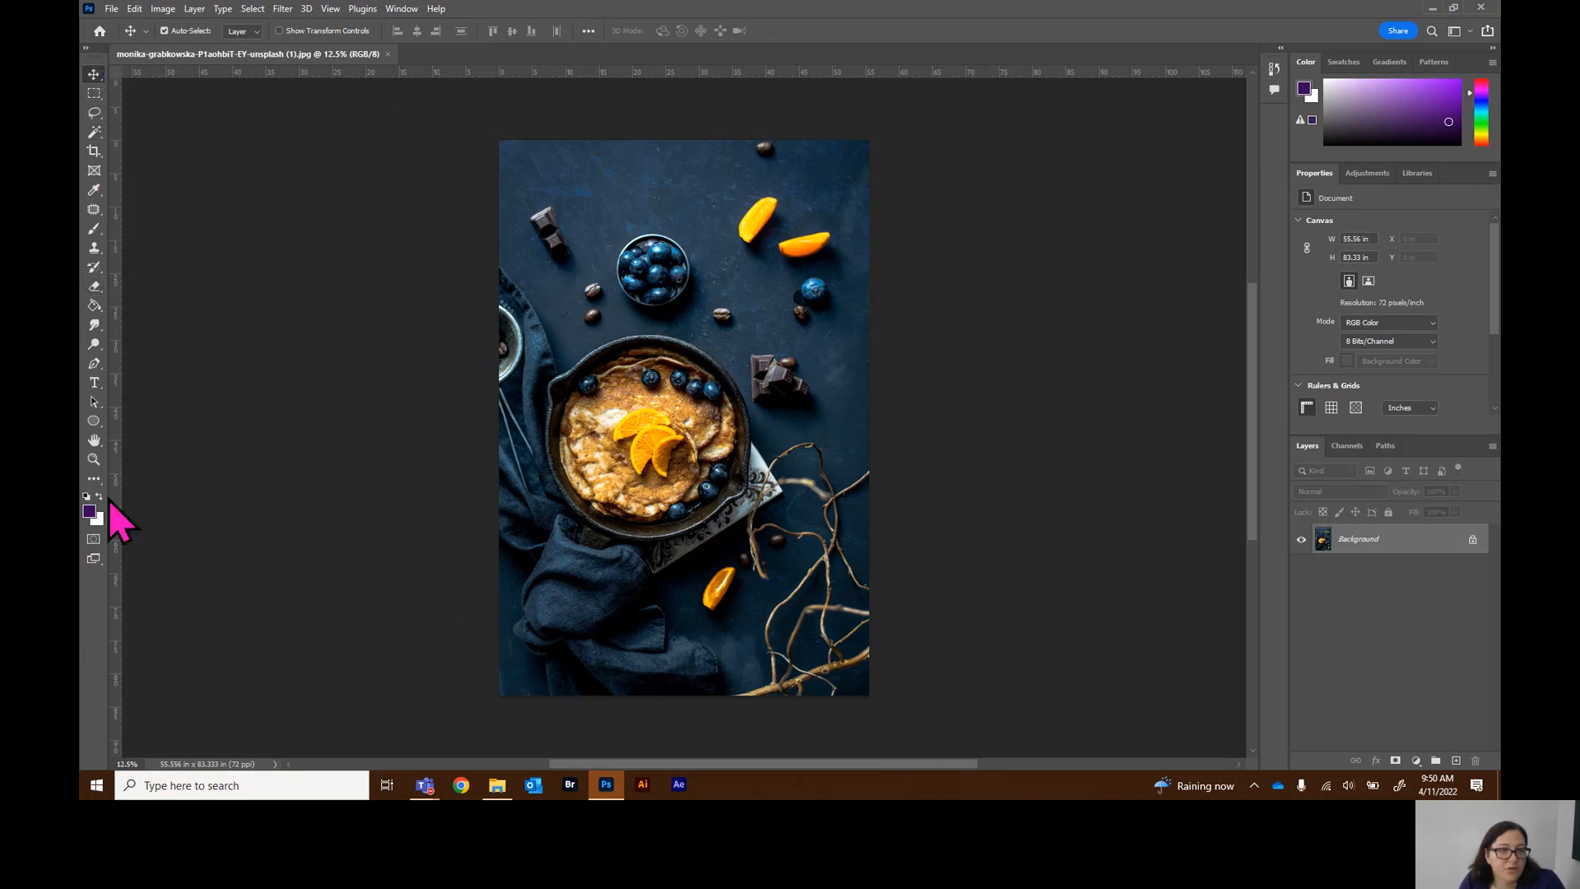
Expand the toolbar to two columns and collapse it back to one
{"action": "left_click", "coordinate": [86, 48]}
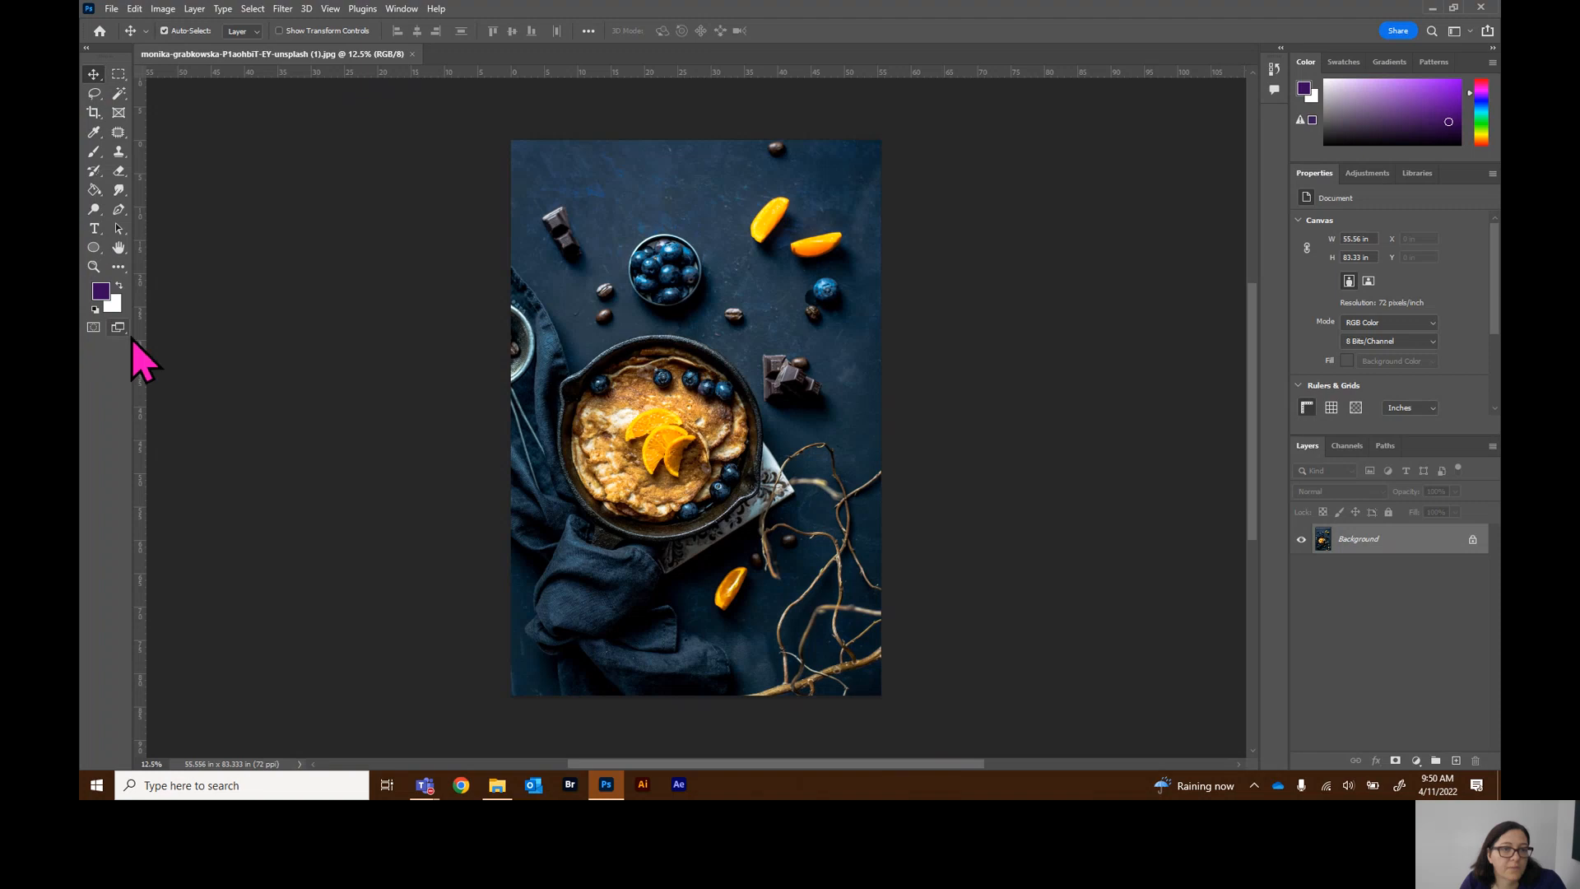
{"action": "left_click", "coordinate": [86, 49]}
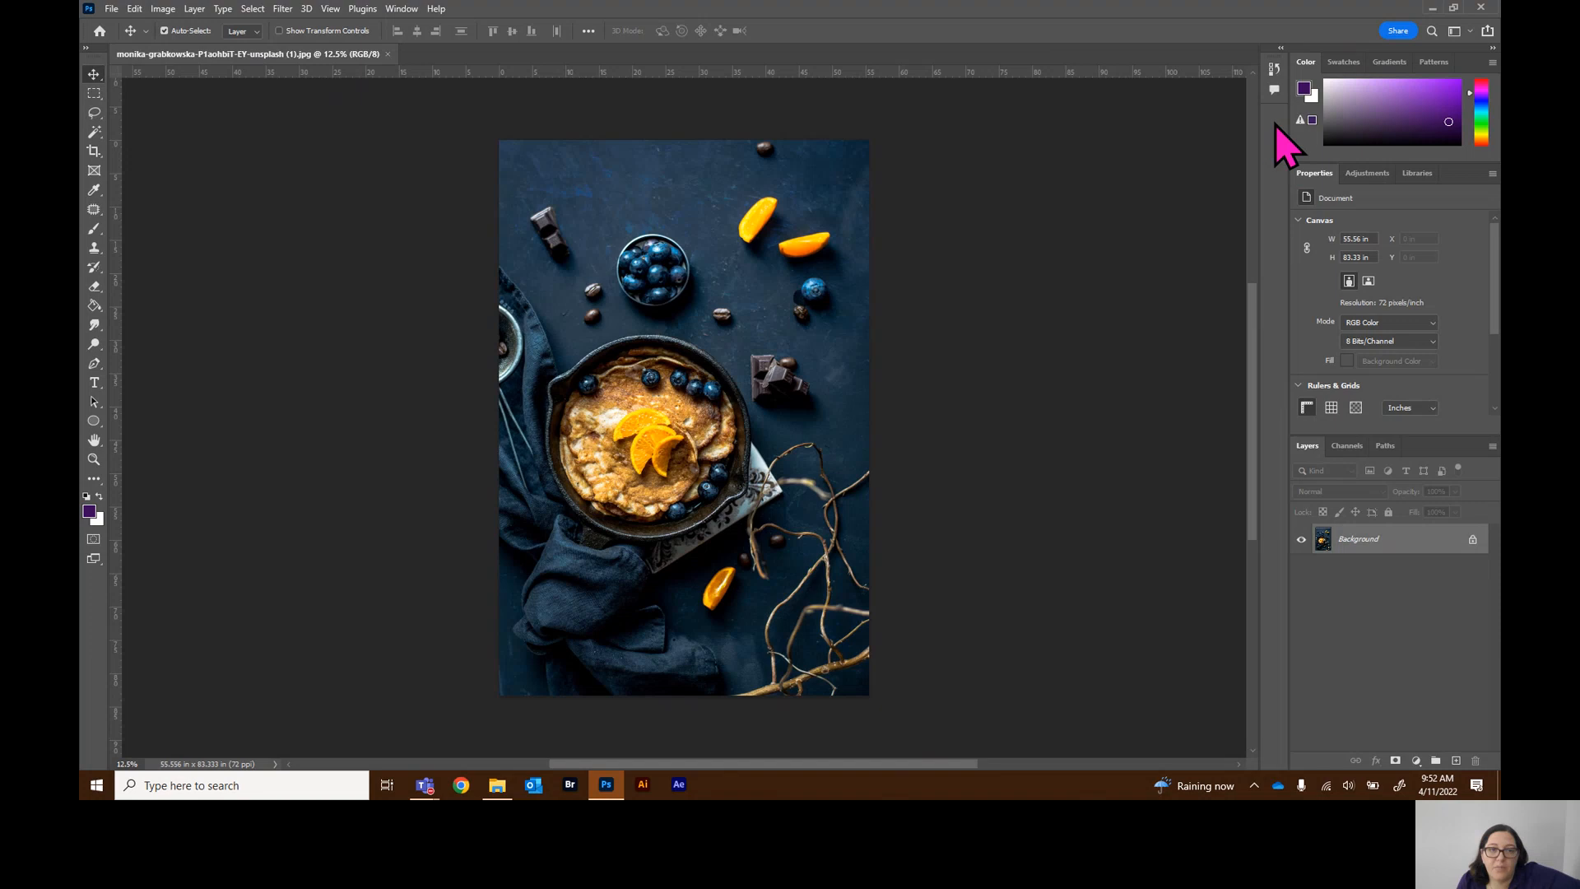
Open the History panel from the collapsed panel dock and lengthen it downward
{"action": "left_click", "coordinate": [411, 11]}
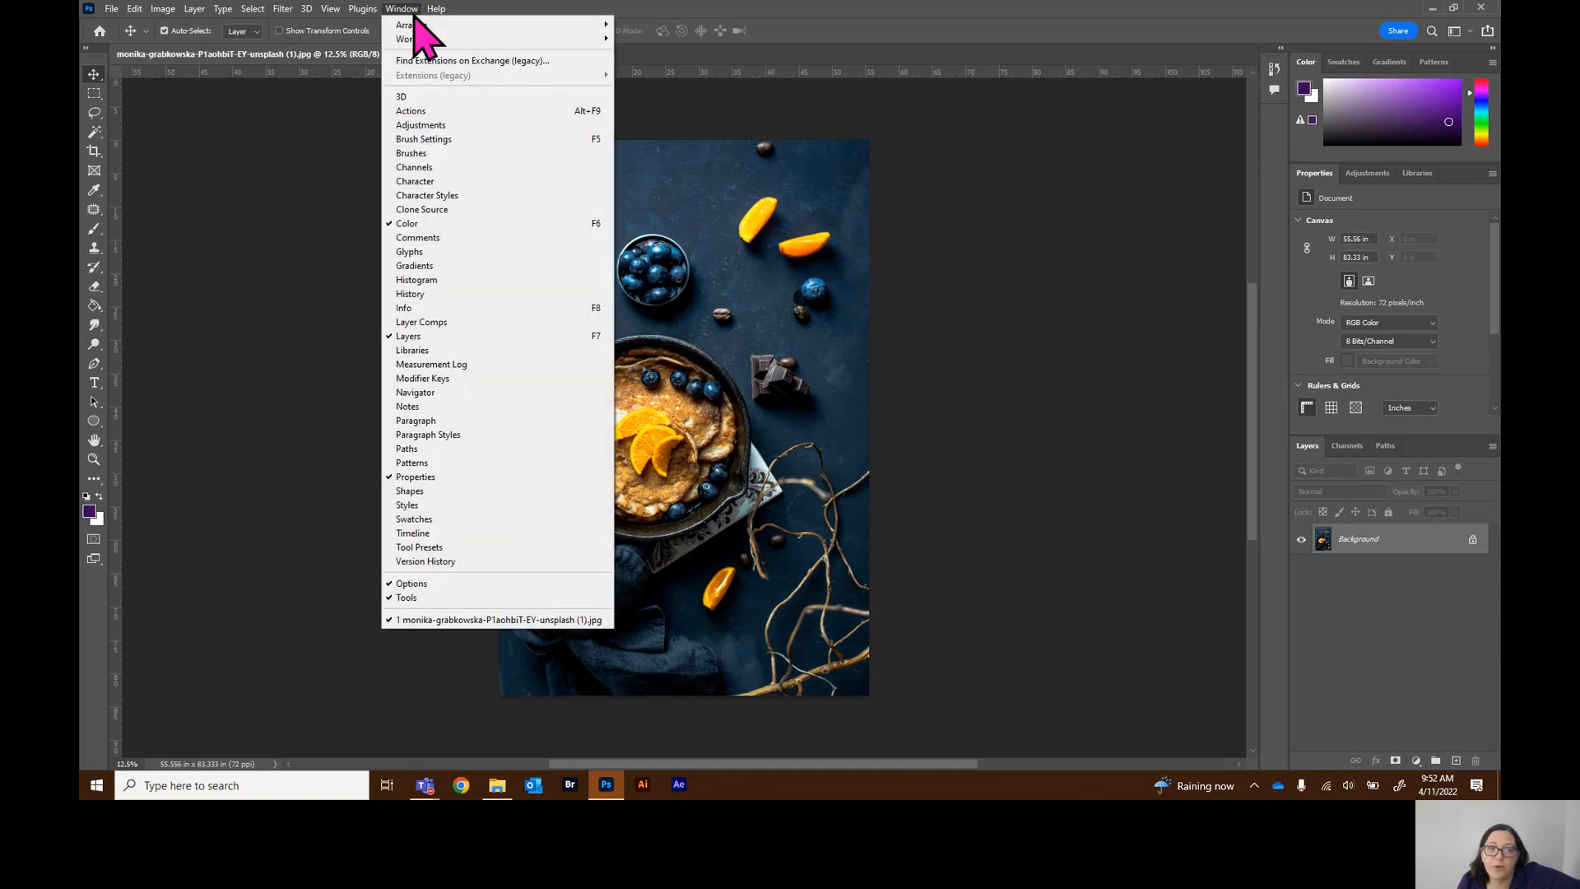
{"action": "left_click", "coordinate": [1049, 317]}
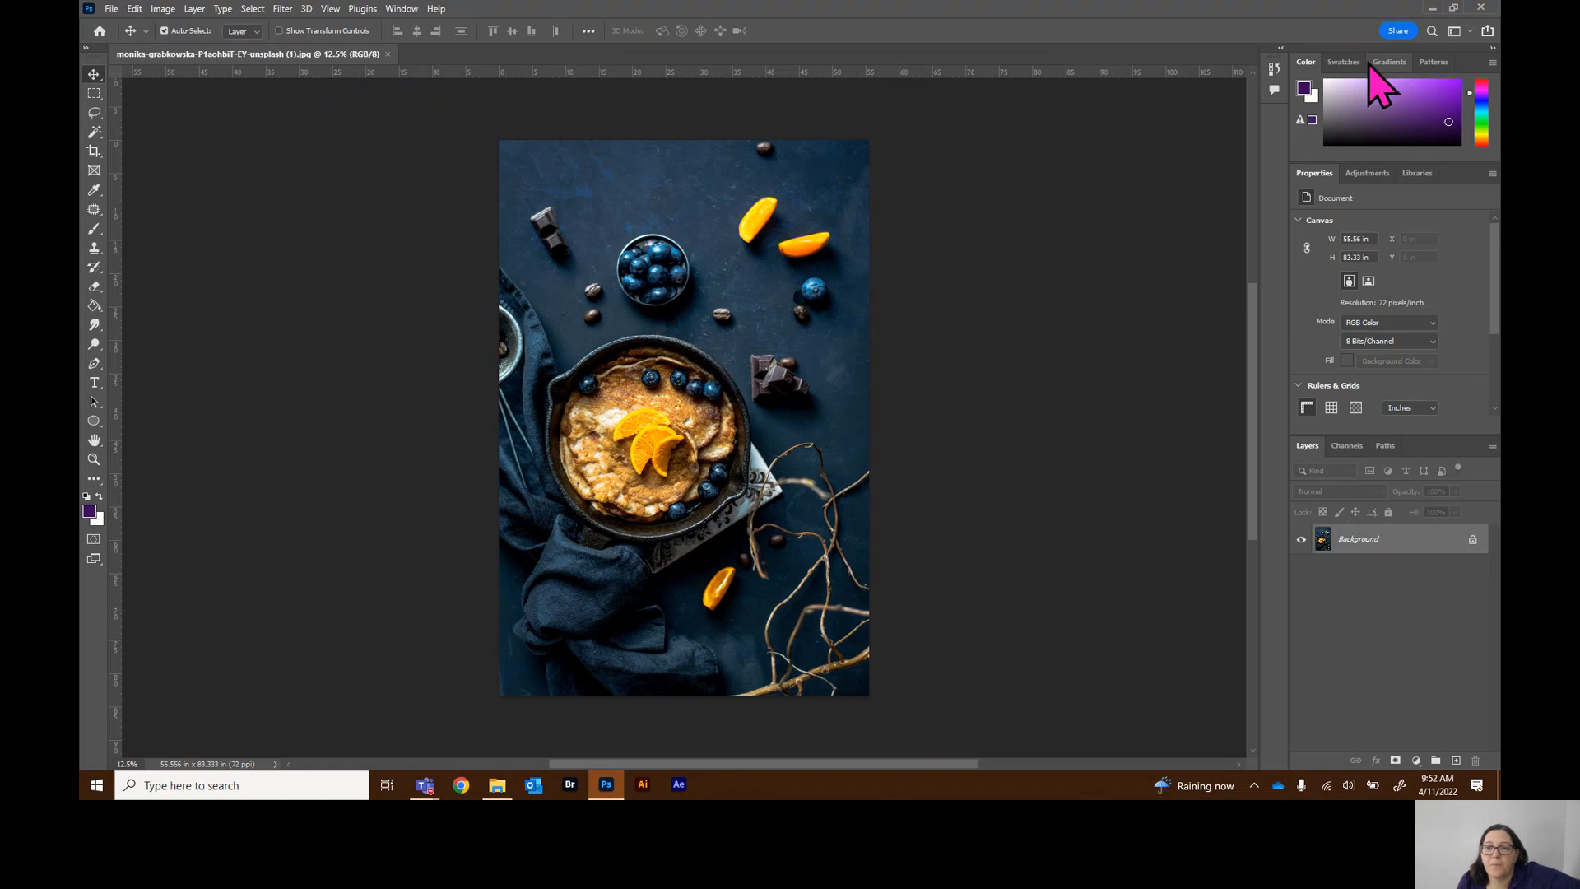
{"action": "left_click", "coordinate": [1272, 71]}
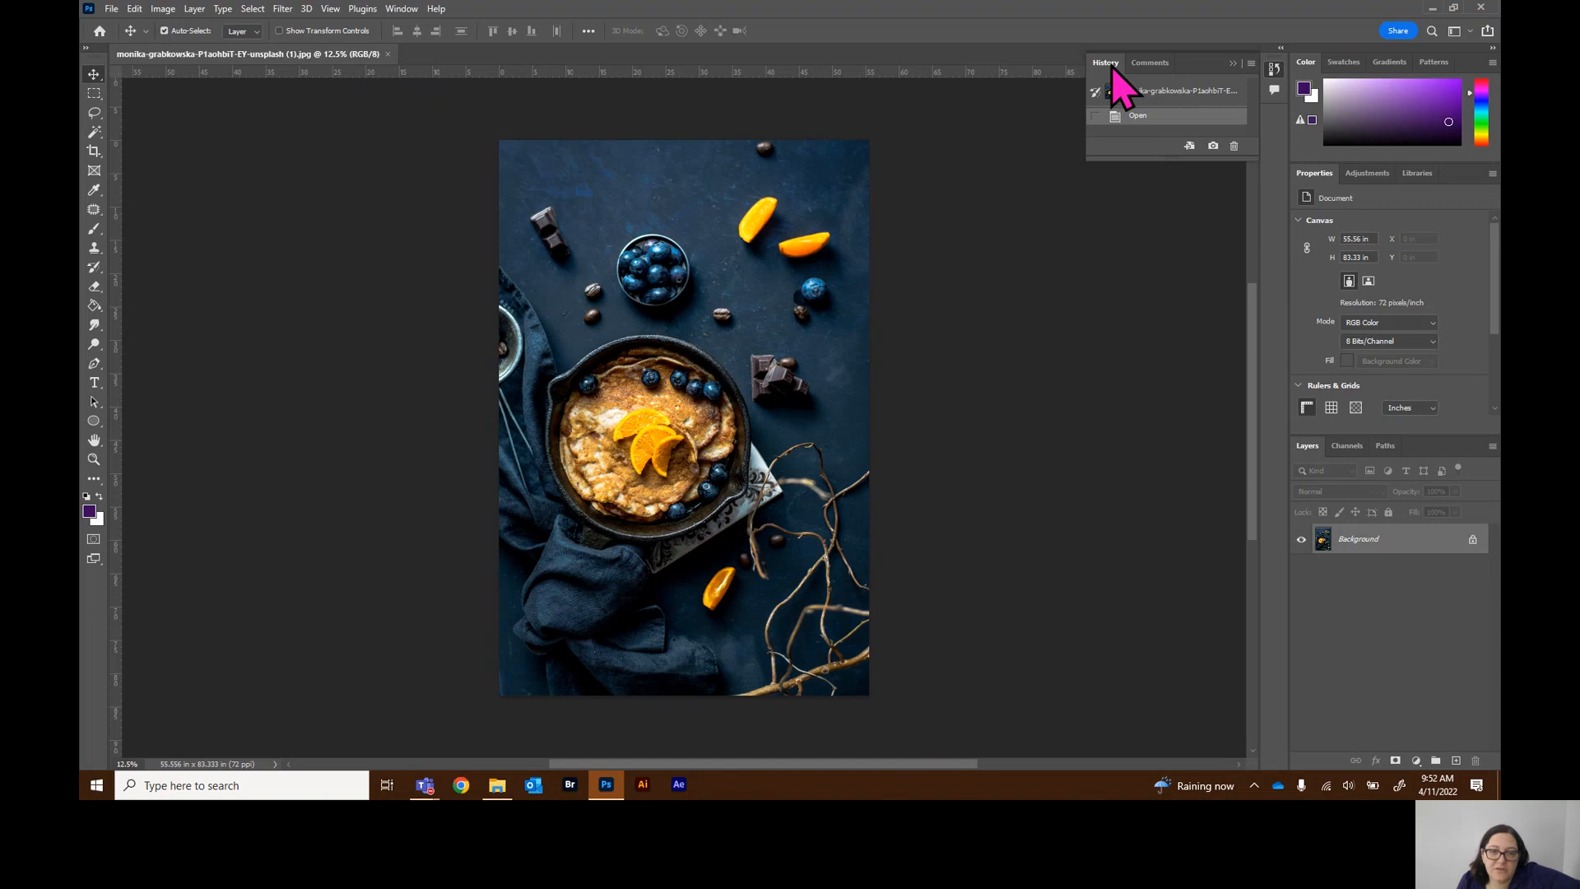
{"action": "left_click_drag", "start_coordinate": [1143, 157], "coordinate": [1163, 469]}
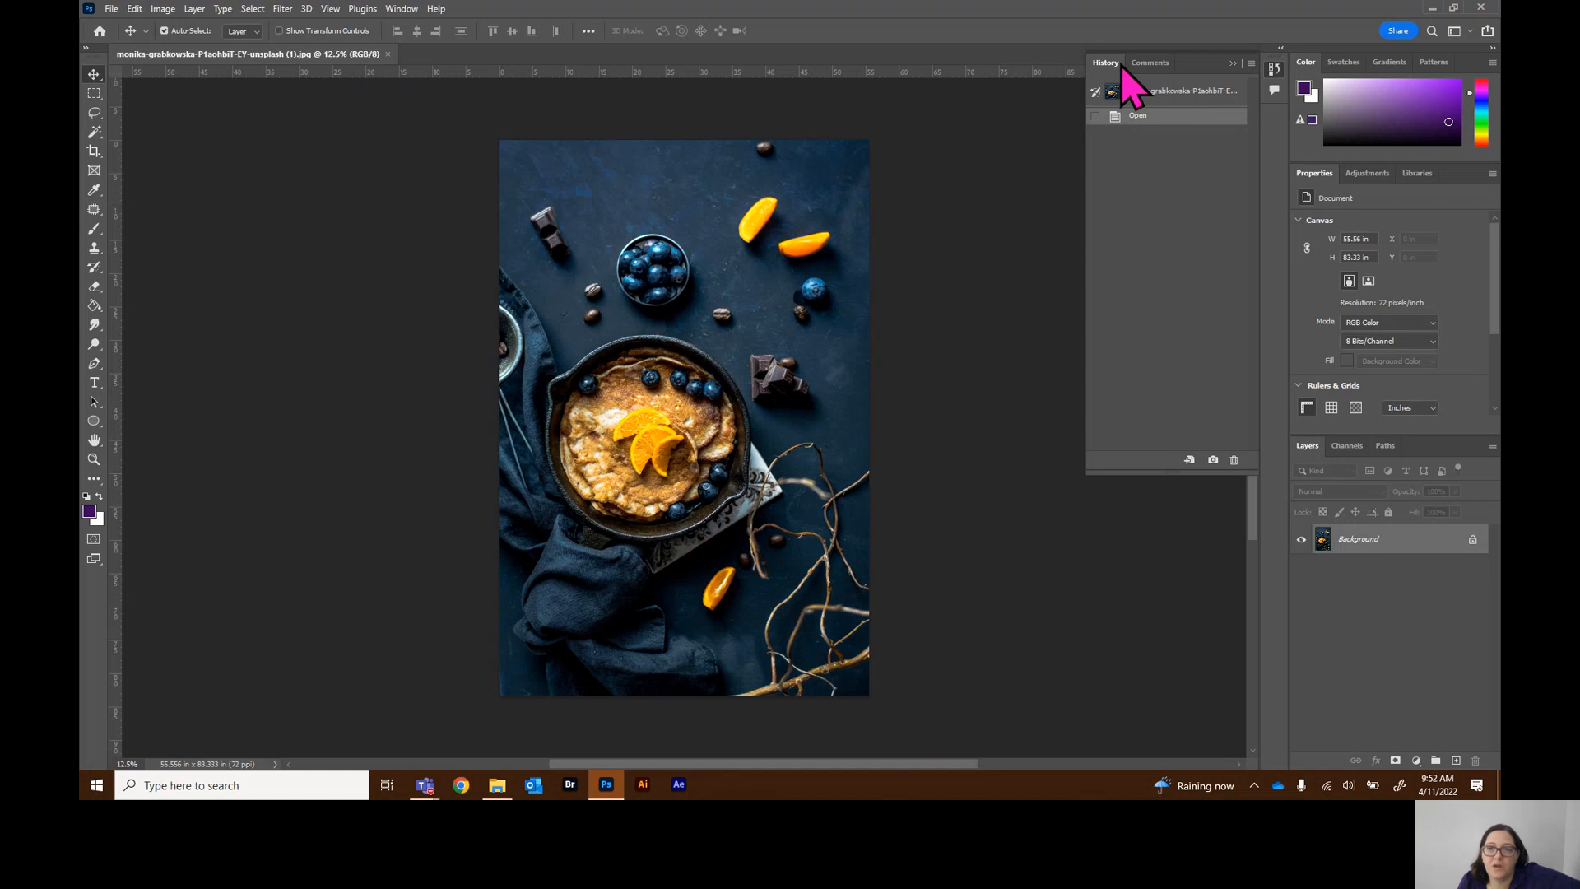
View the panel's Comments and History tabs and collapse the History panel back to its dock icon
{"action": "left_click", "coordinate": [1149, 64]}
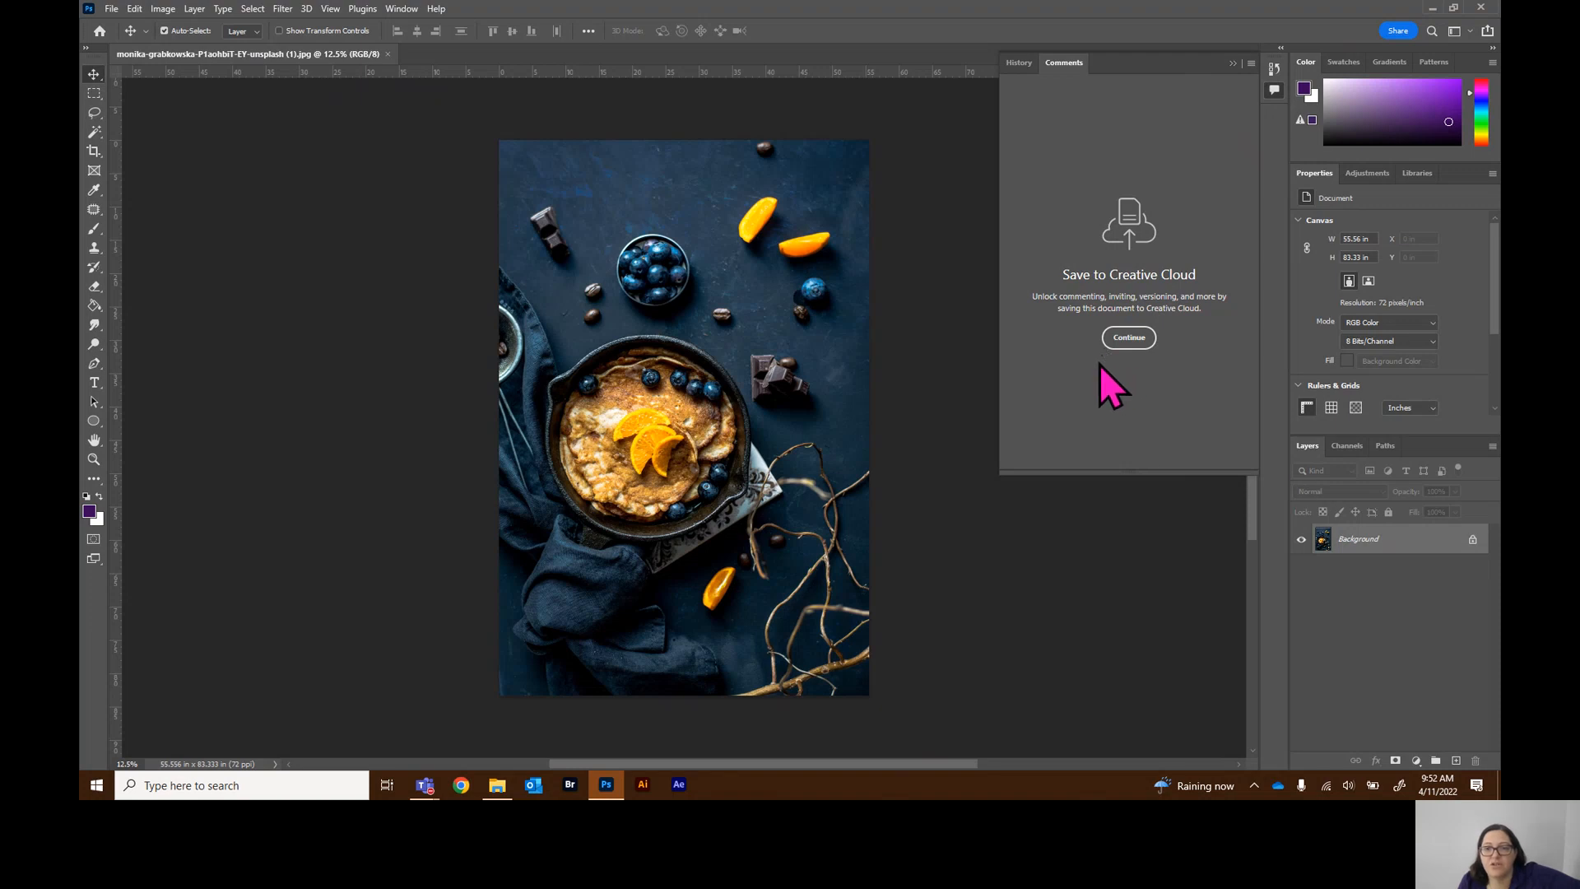
{"action": "left_click", "coordinate": [1019, 63]}
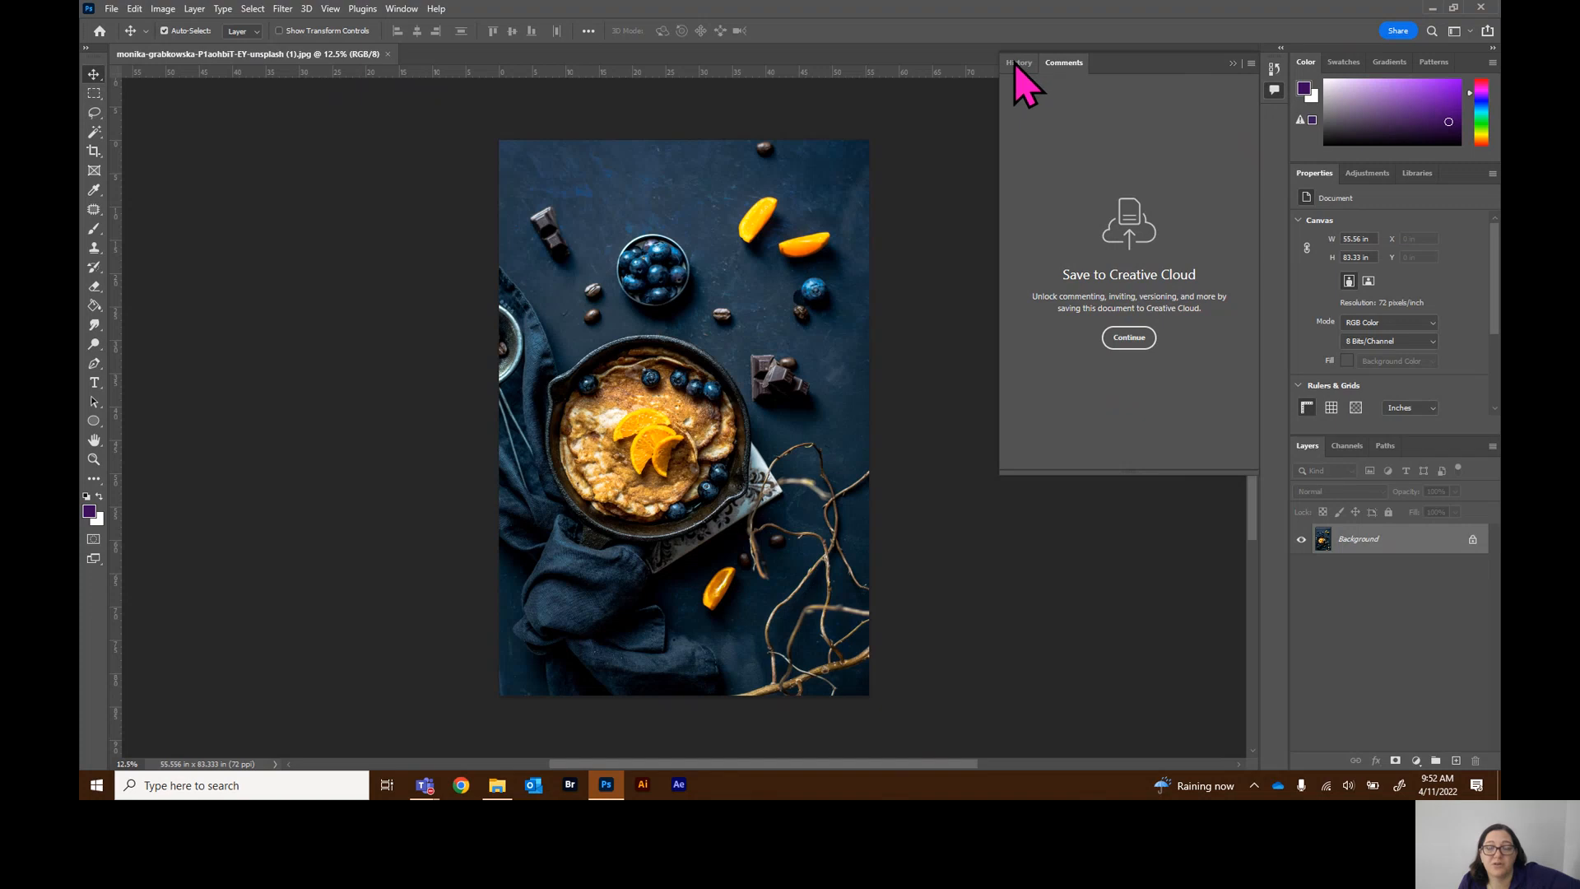
{"action": "left_click", "coordinate": [1233, 64]}
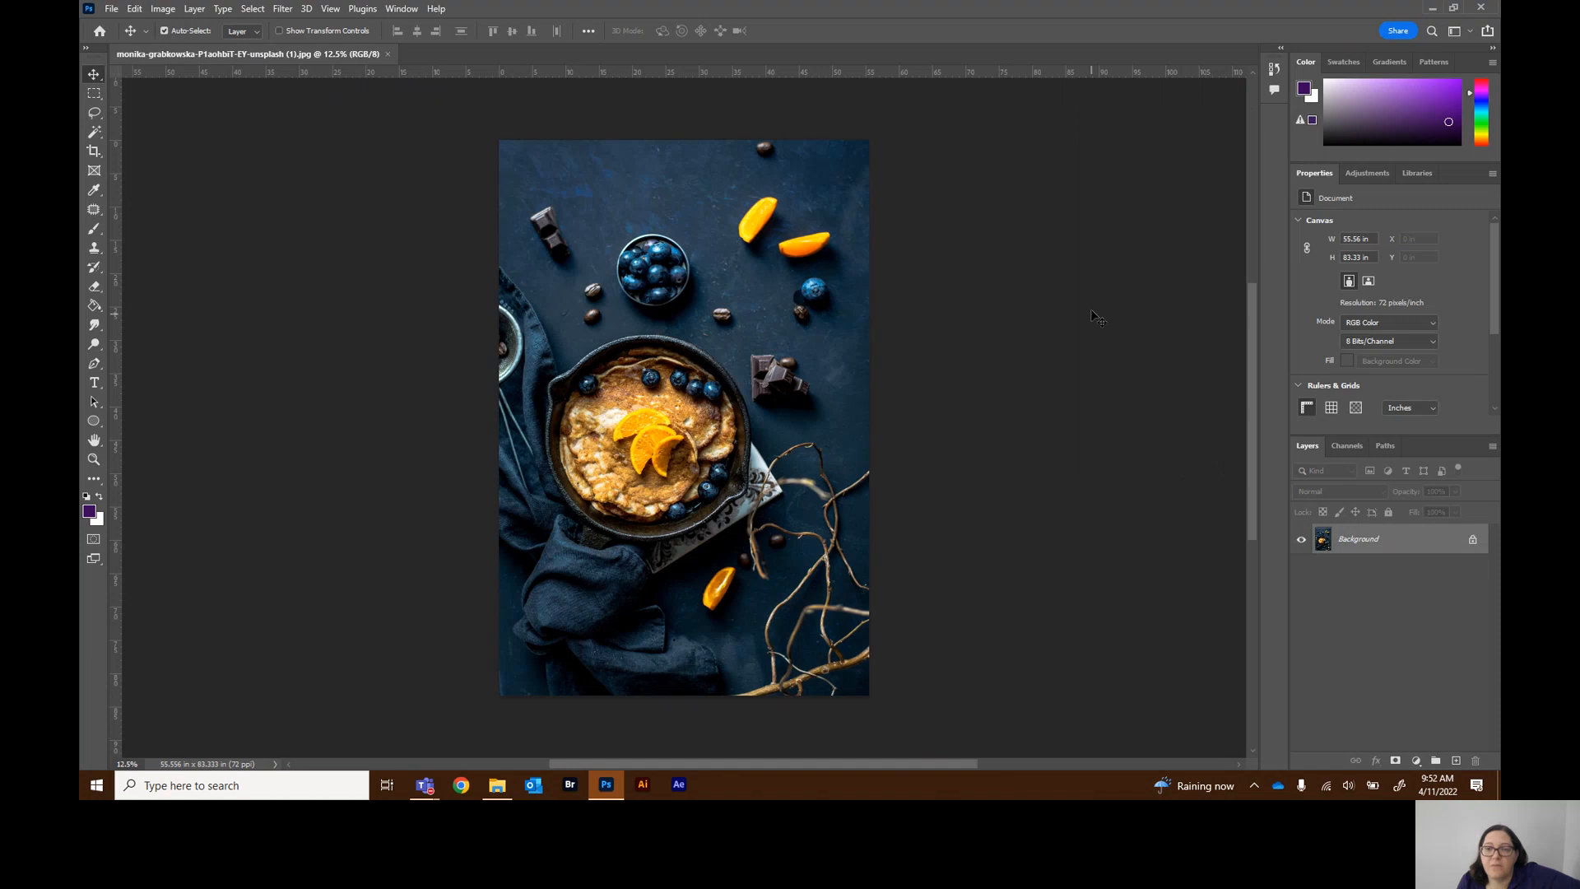
{"action": "left_click", "coordinate": [1274, 69]}
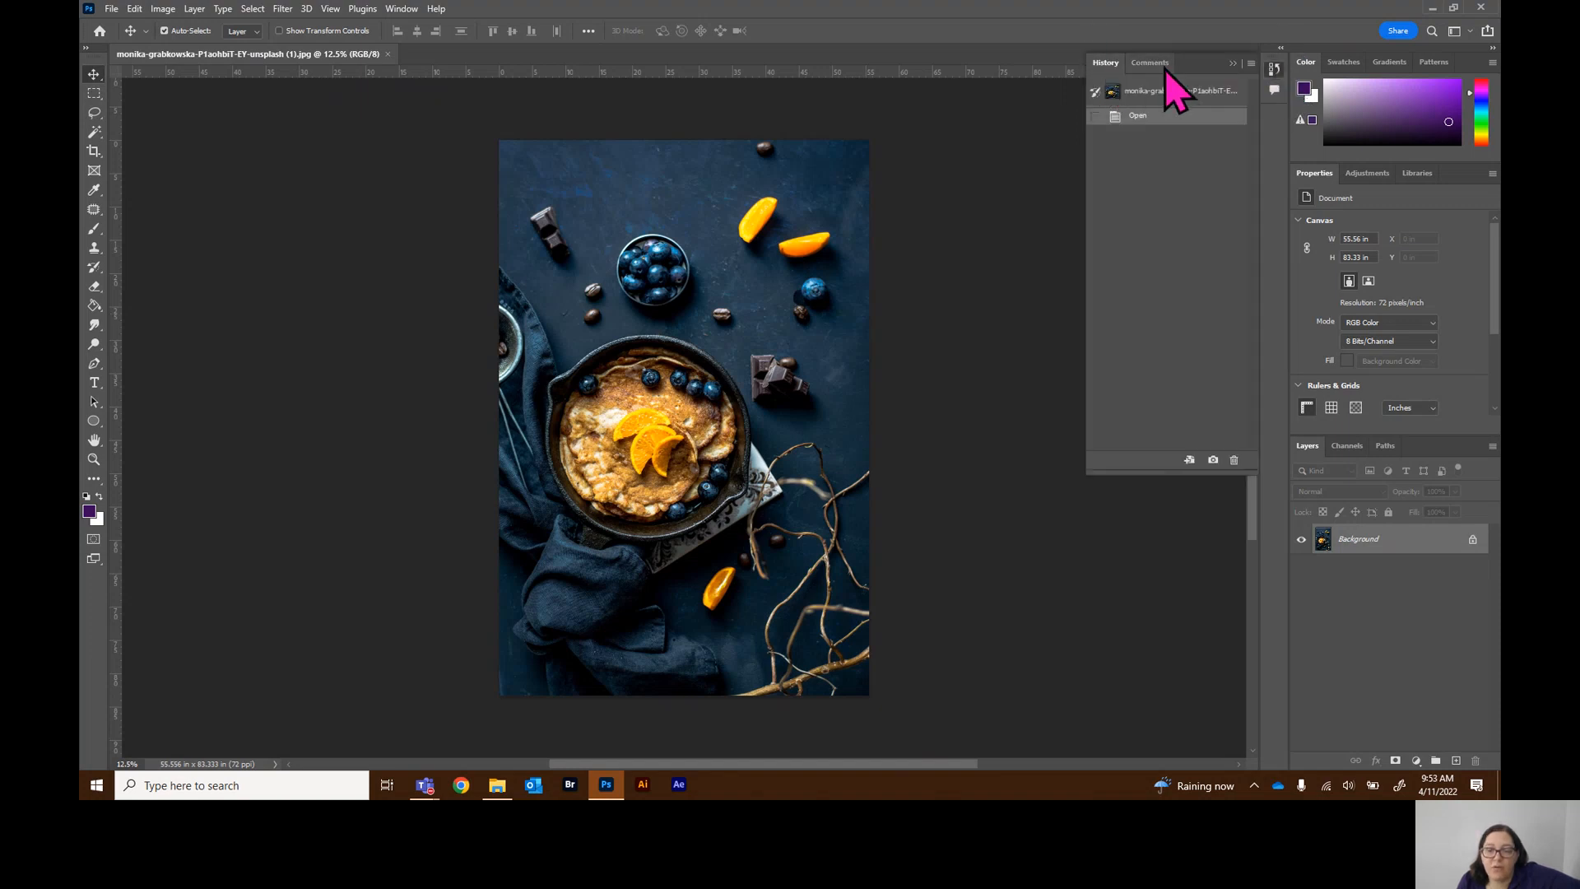
{"action": "left_click", "coordinate": [1274, 69]}
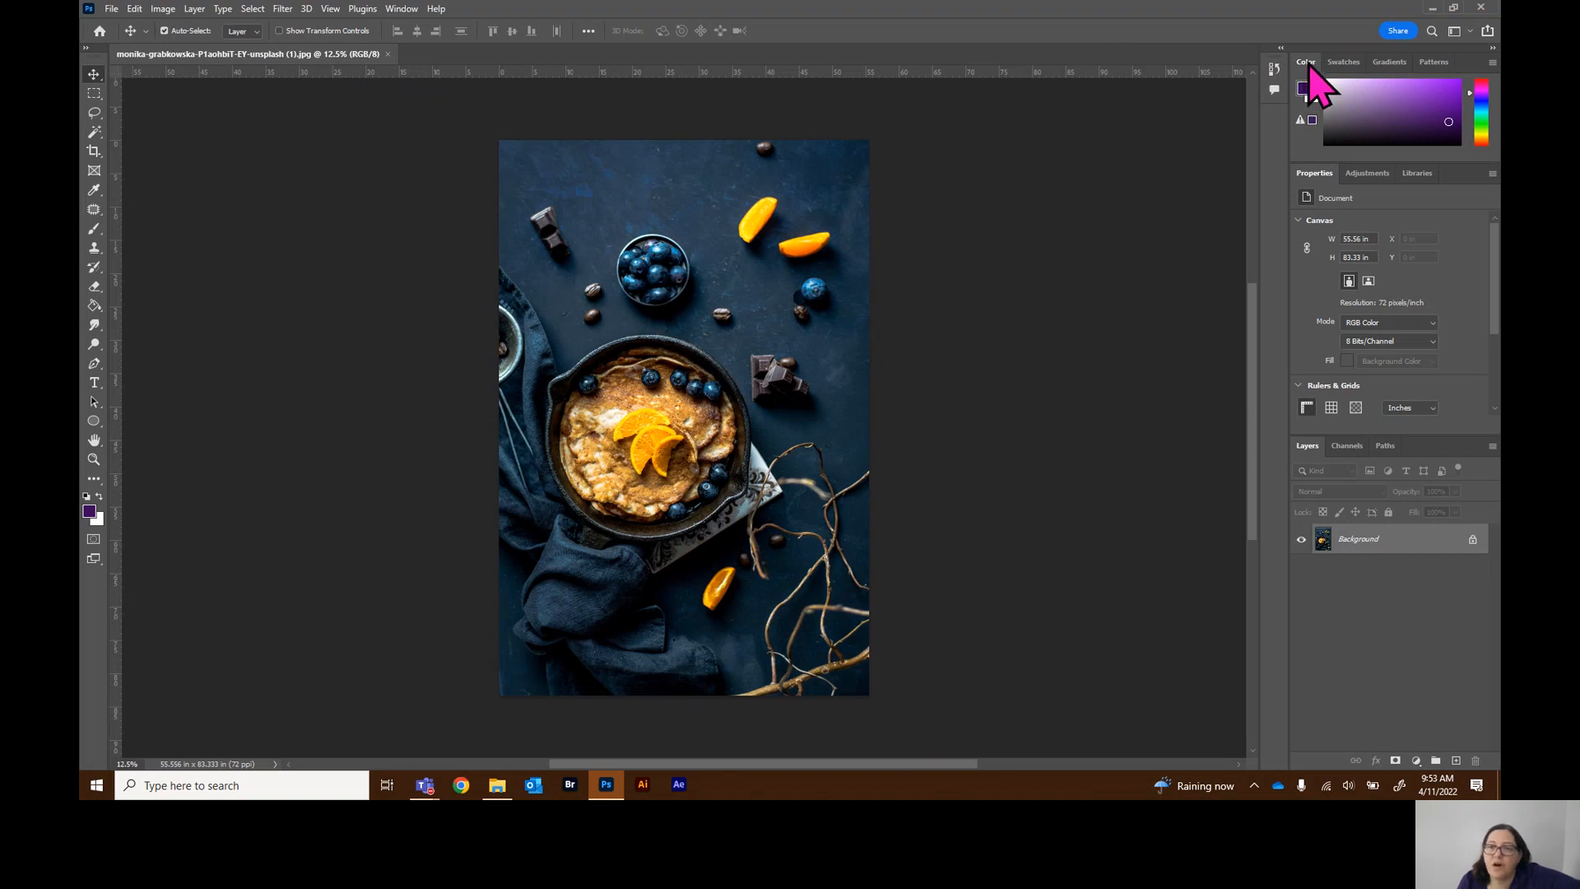
Dock the Color, Swatches, Gradients and Patterns panels as icons in the collapsed panel column
{"action": "left_click_drag", "start_coordinate": [1309, 67], "coordinate": [1276, 116]}
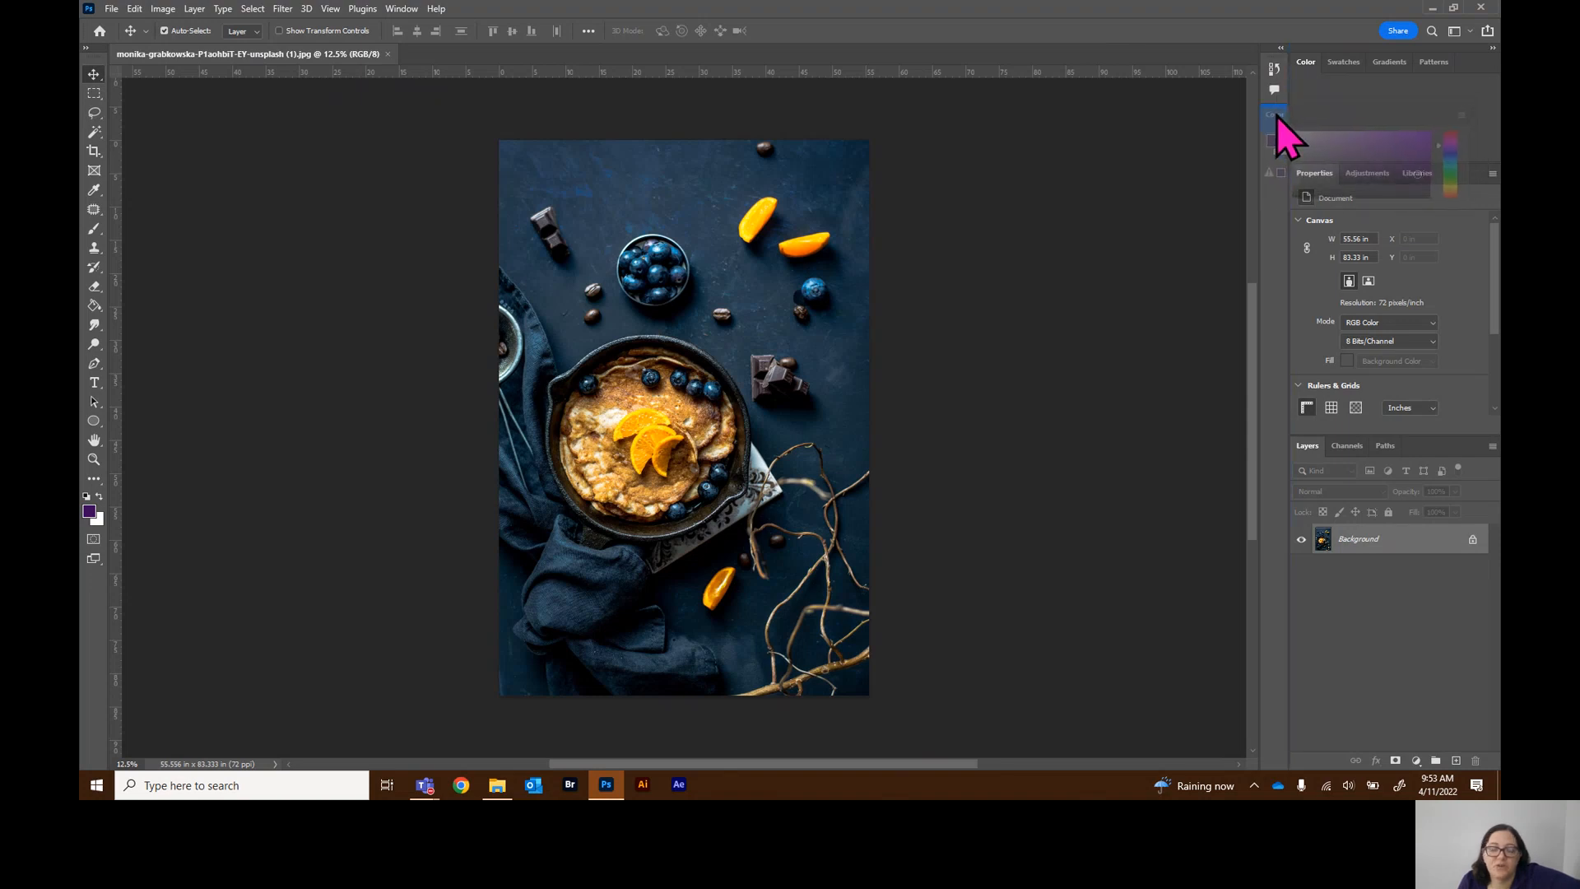
{"action": "left_click_drag", "start_coordinate": [1276, 113], "coordinate": [1275, 120]}
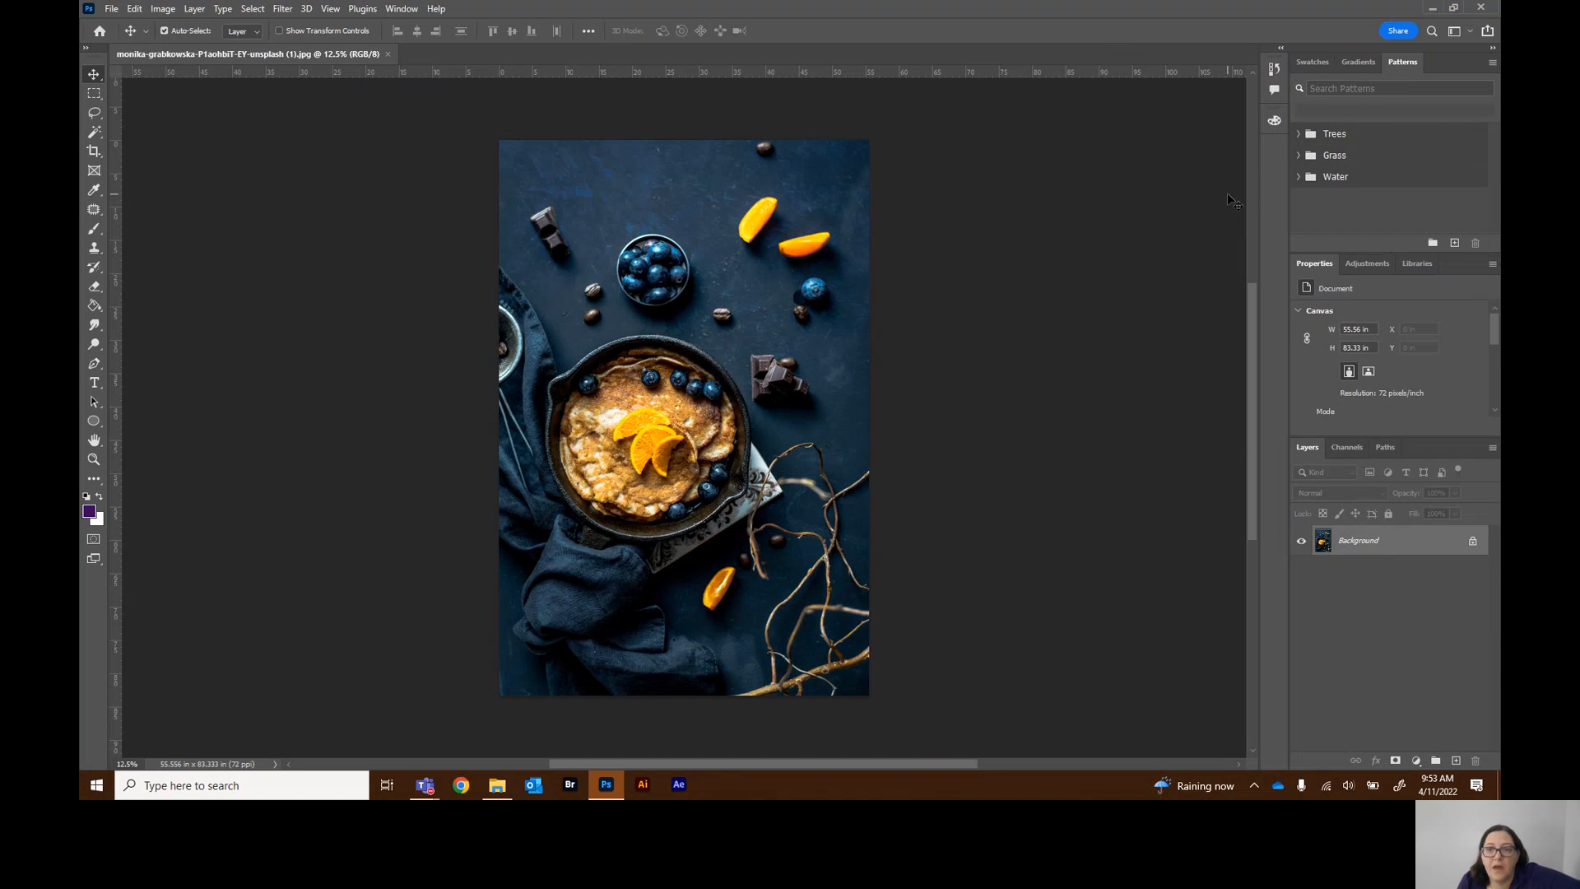
{"action": "left_click", "coordinate": [1316, 59]}
{"action": "left_click_drag", "start_coordinate": [1316, 59], "coordinate": [1277, 148]}
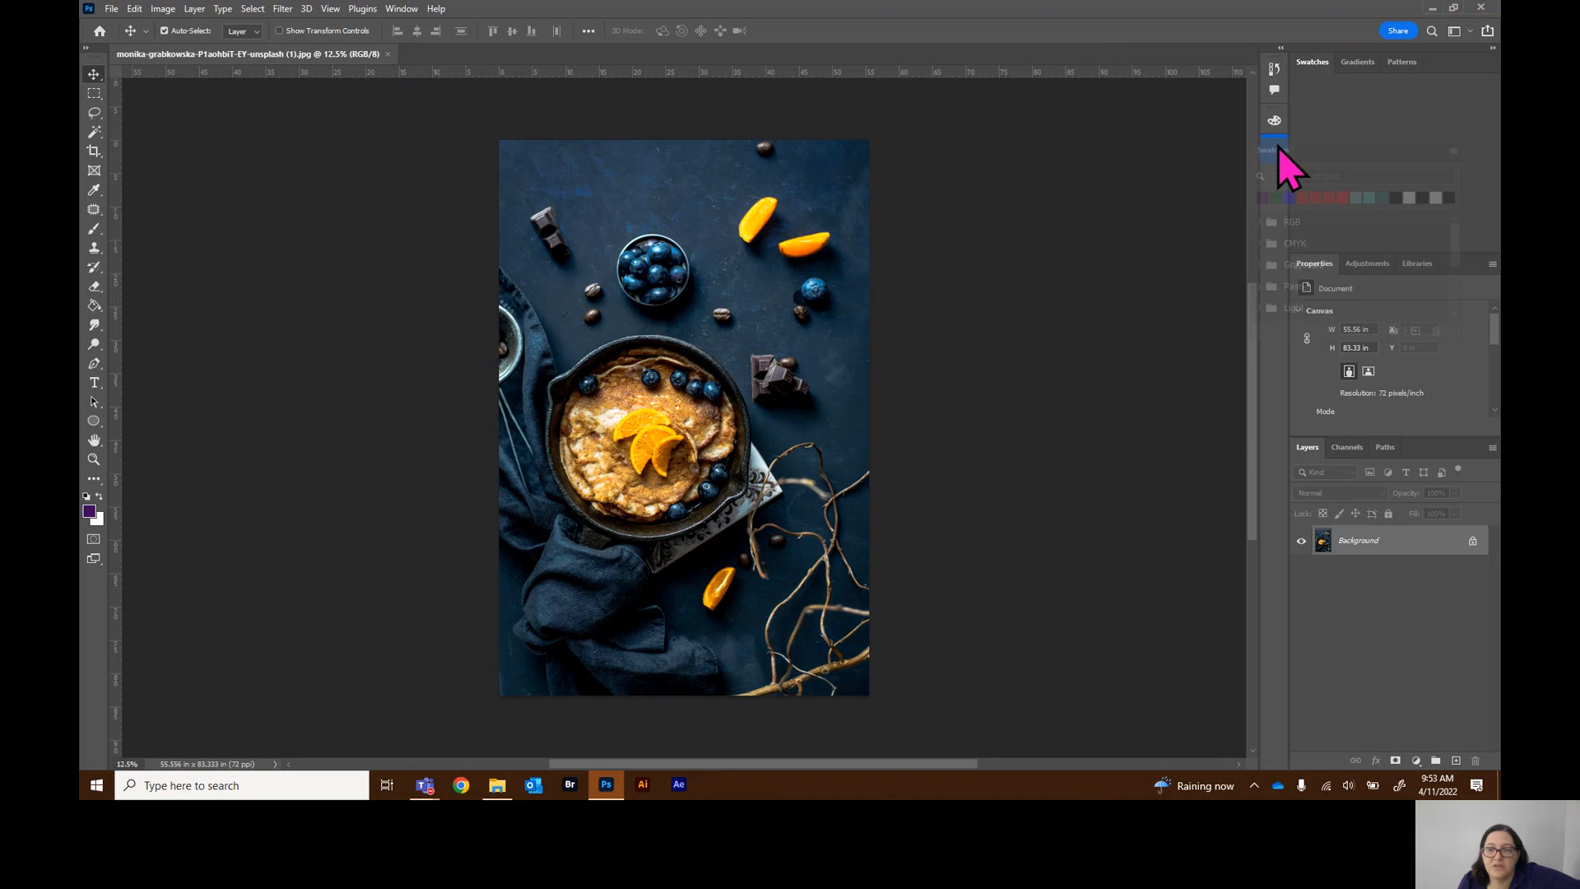
{"action": "left_click_drag", "start_coordinate": [1279, 146], "coordinate": [1414, 91]}
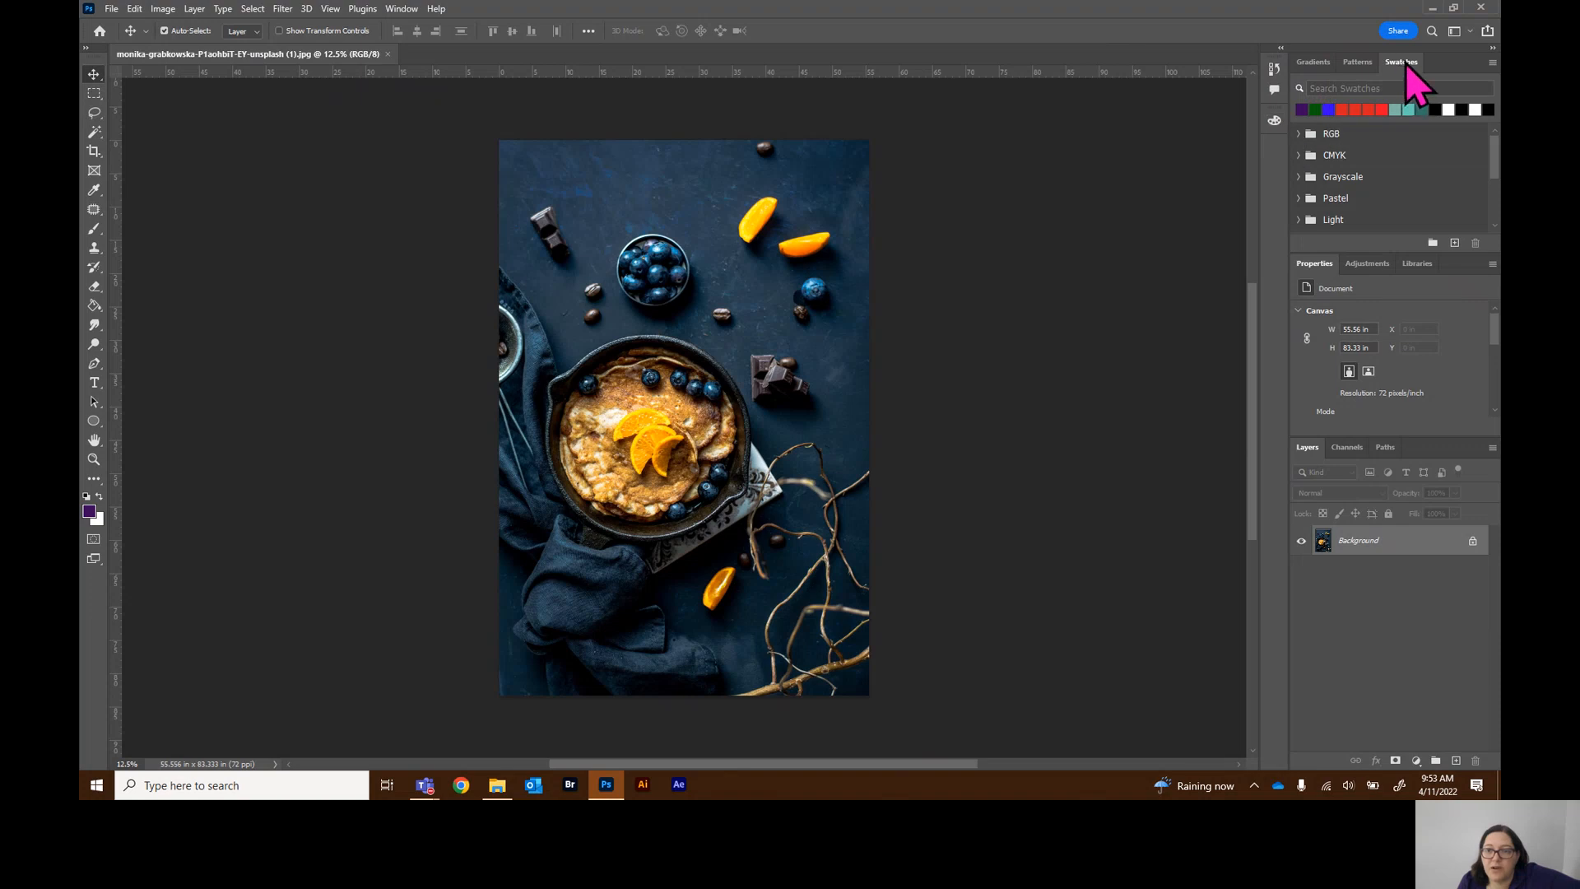
{"action": "left_click_drag", "start_coordinate": [1402, 64], "coordinate": [1272, 122]}
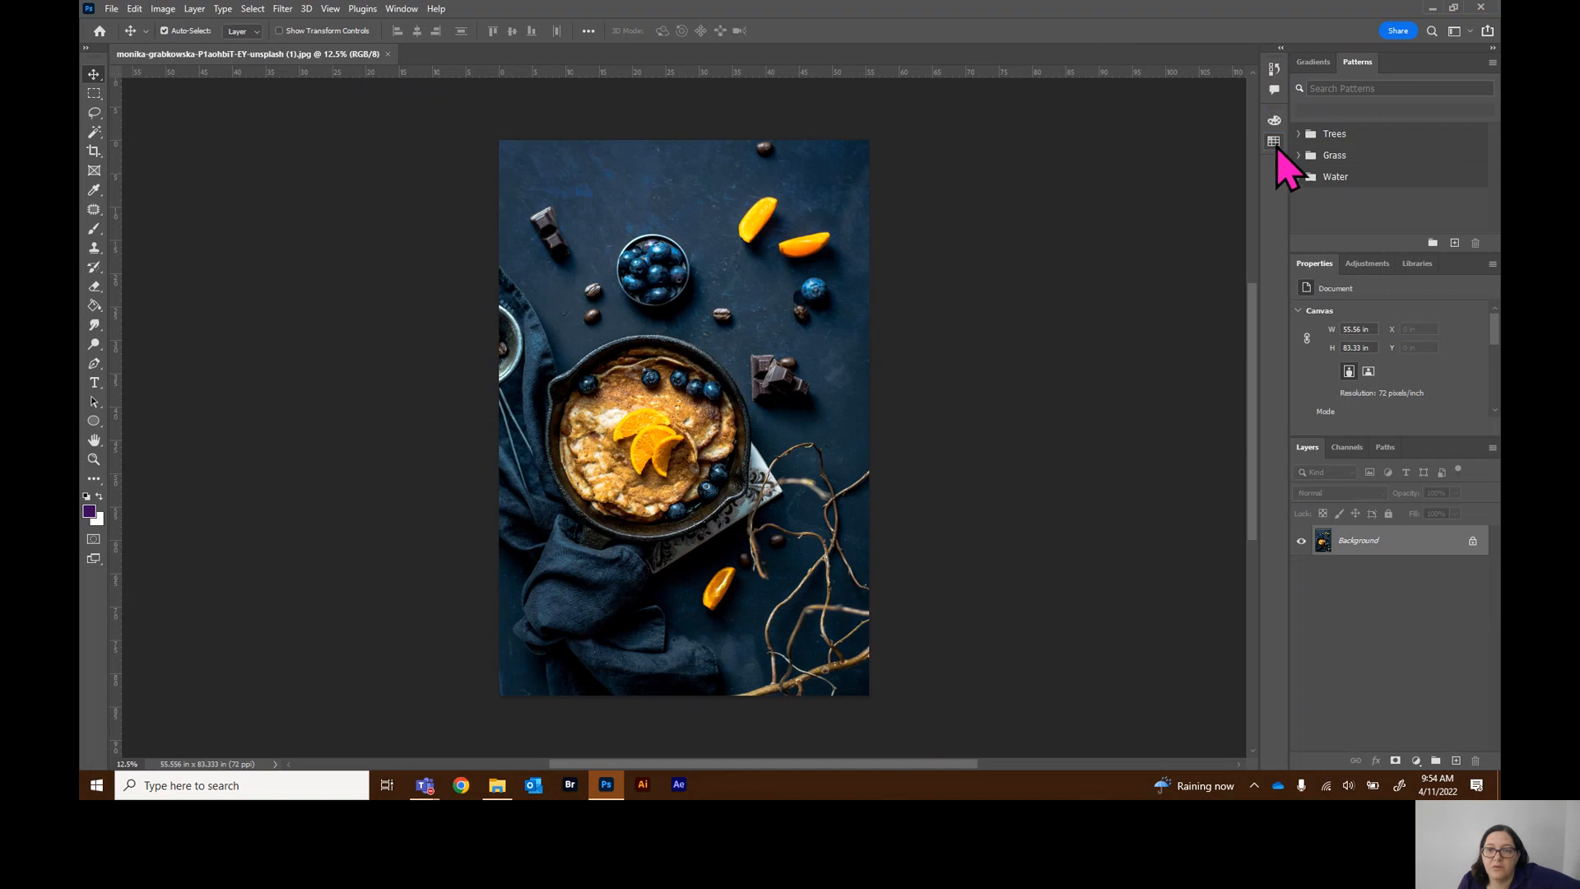
{"action": "left_click_drag", "start_coordinate": [1316, 62], "coordinate": [1272, 148]}
{"action": "left_click_drag", "start_coordinate": [1317, 62], "coordinate": [1277, 170]}
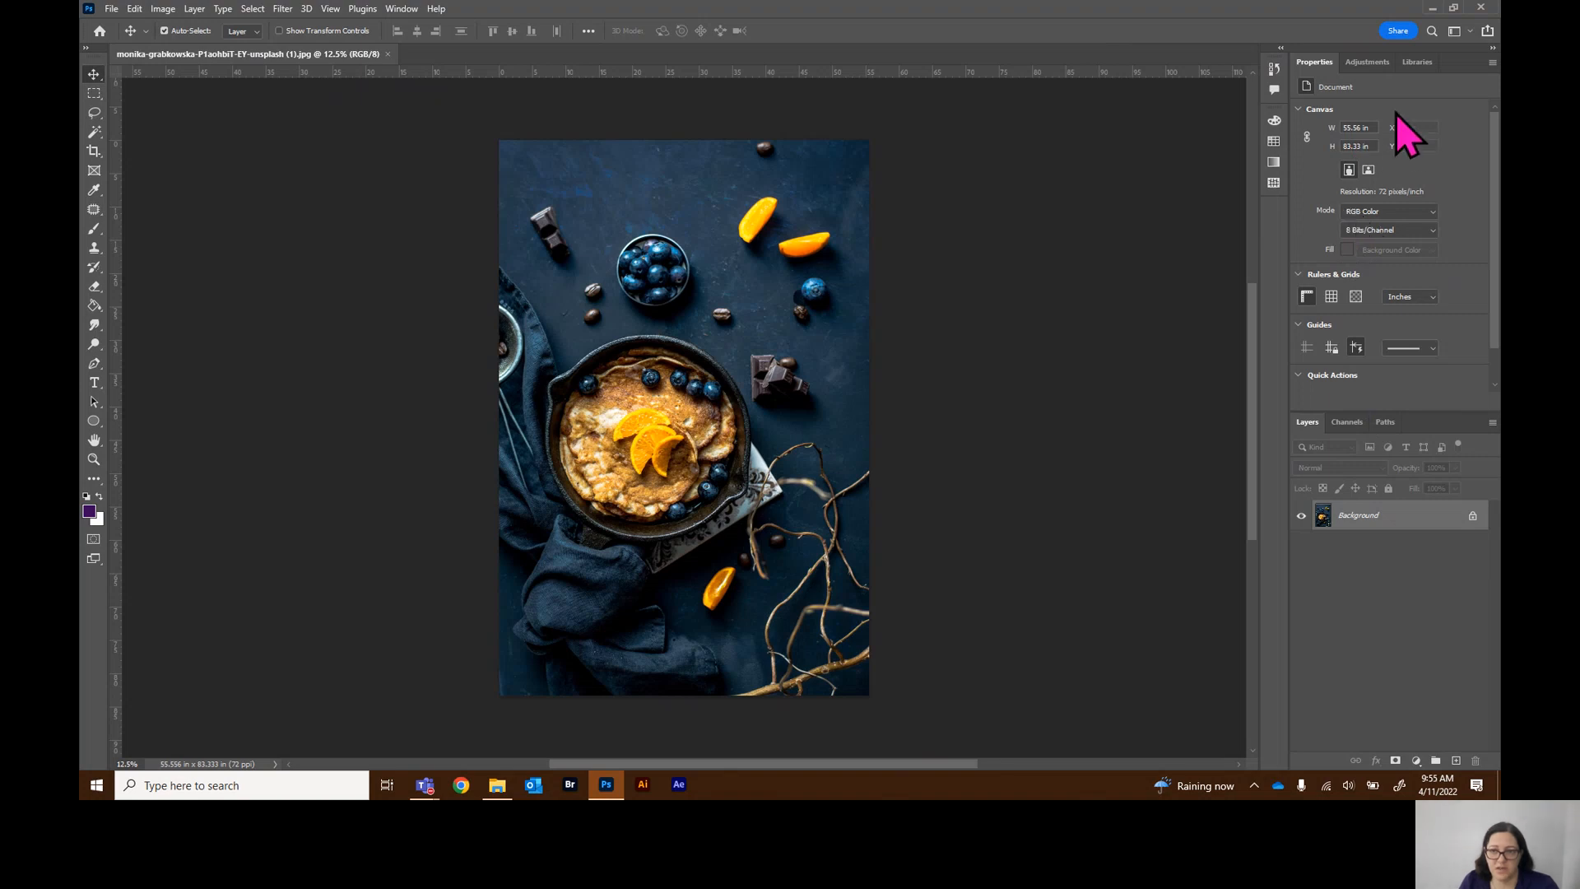
Browse the Adjustments and Libraries tabs, then dock the Libraries panel as an icon in the collapsed panel column
{"action": "left_click", "coordinate": [1374, 62]}
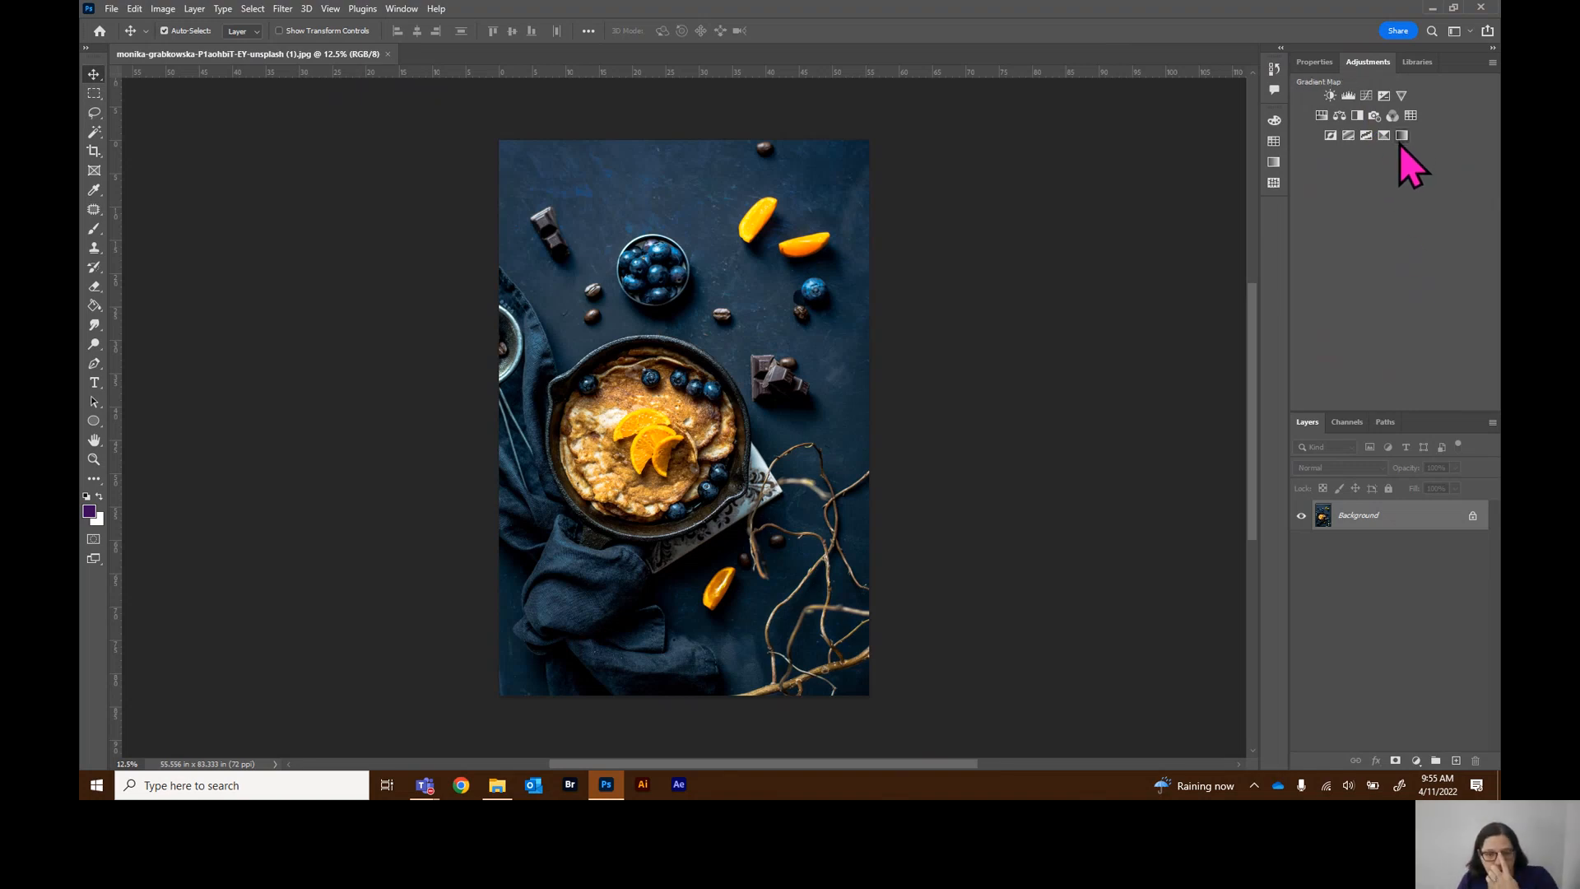
{"action": "left_click", "coordinate": [1424, 65]}
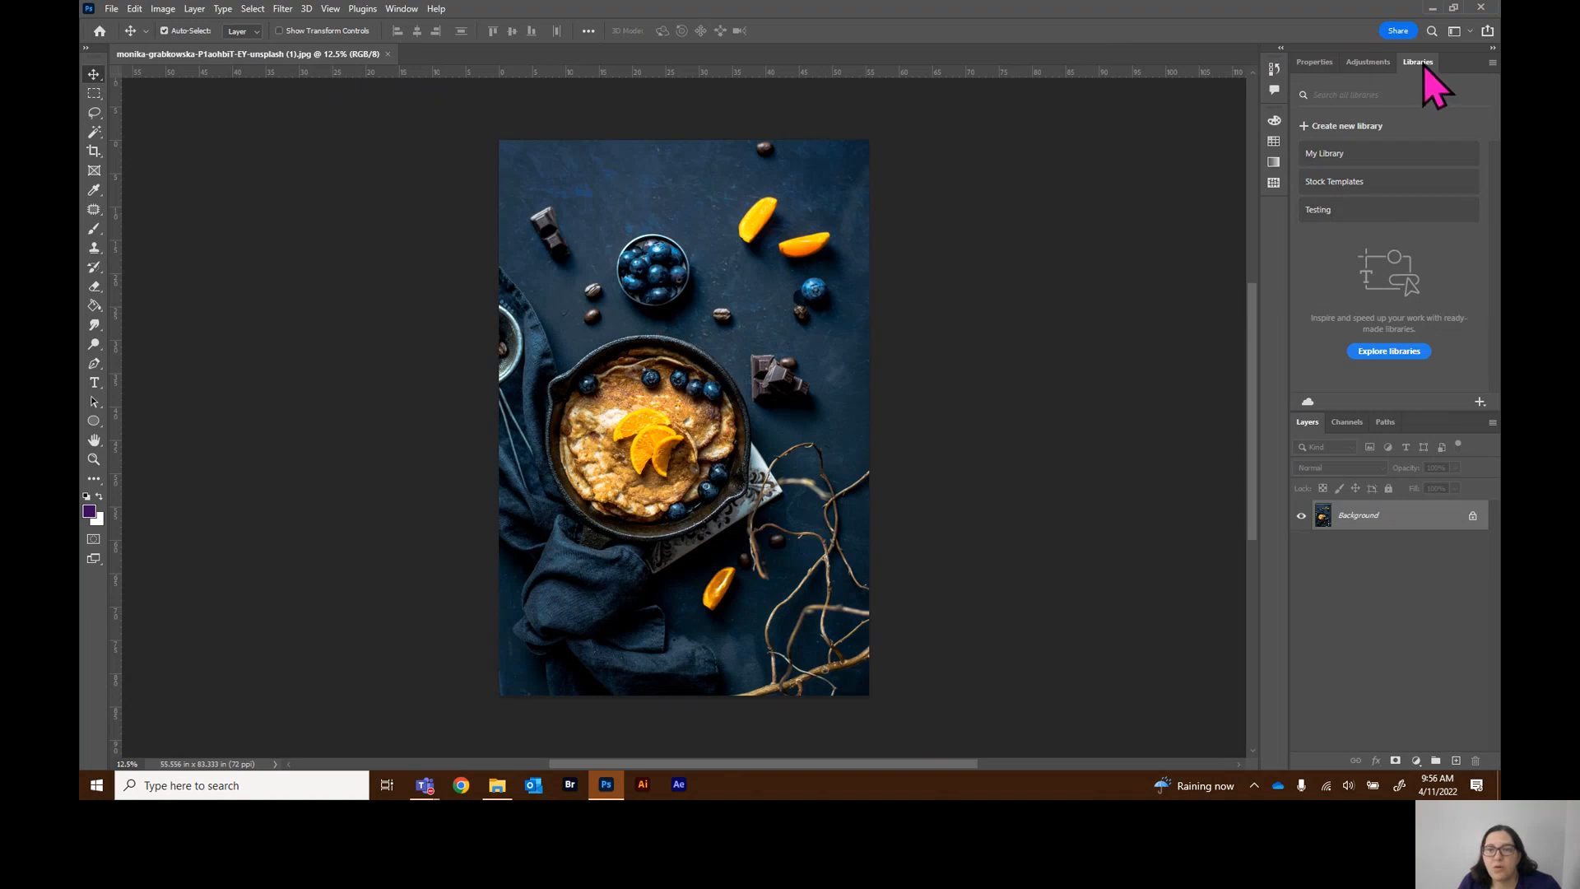
{"action": "left_click_drag", "start_coordinate": [1424, 64], "coordinate": [1272, 82]}
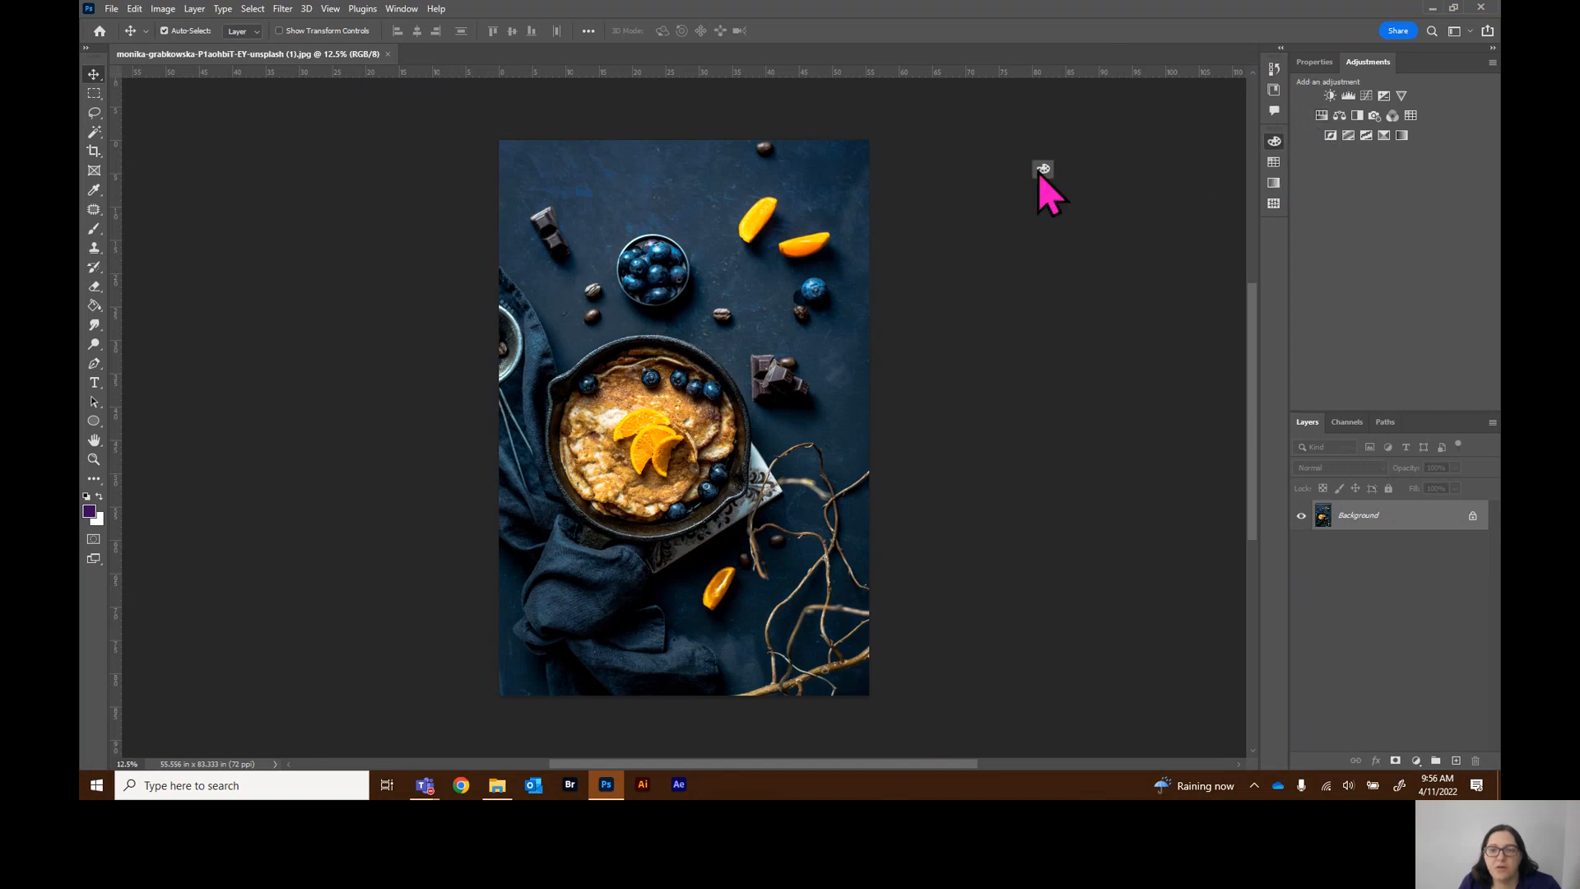
Pull the Color panel icon out as a floating panel, open and close it, and dock it back into the icon column
{"action": "left_click", "coordinate": [1275, 142]}
{"action": "left_click", "coordinate": [1275, 143]}
{"action": "left_click_drag", "start_coordinate": [1275, 143], "coordinate": [979, 171]}
{"action": "left_click", "coordinate": [978, 169]}
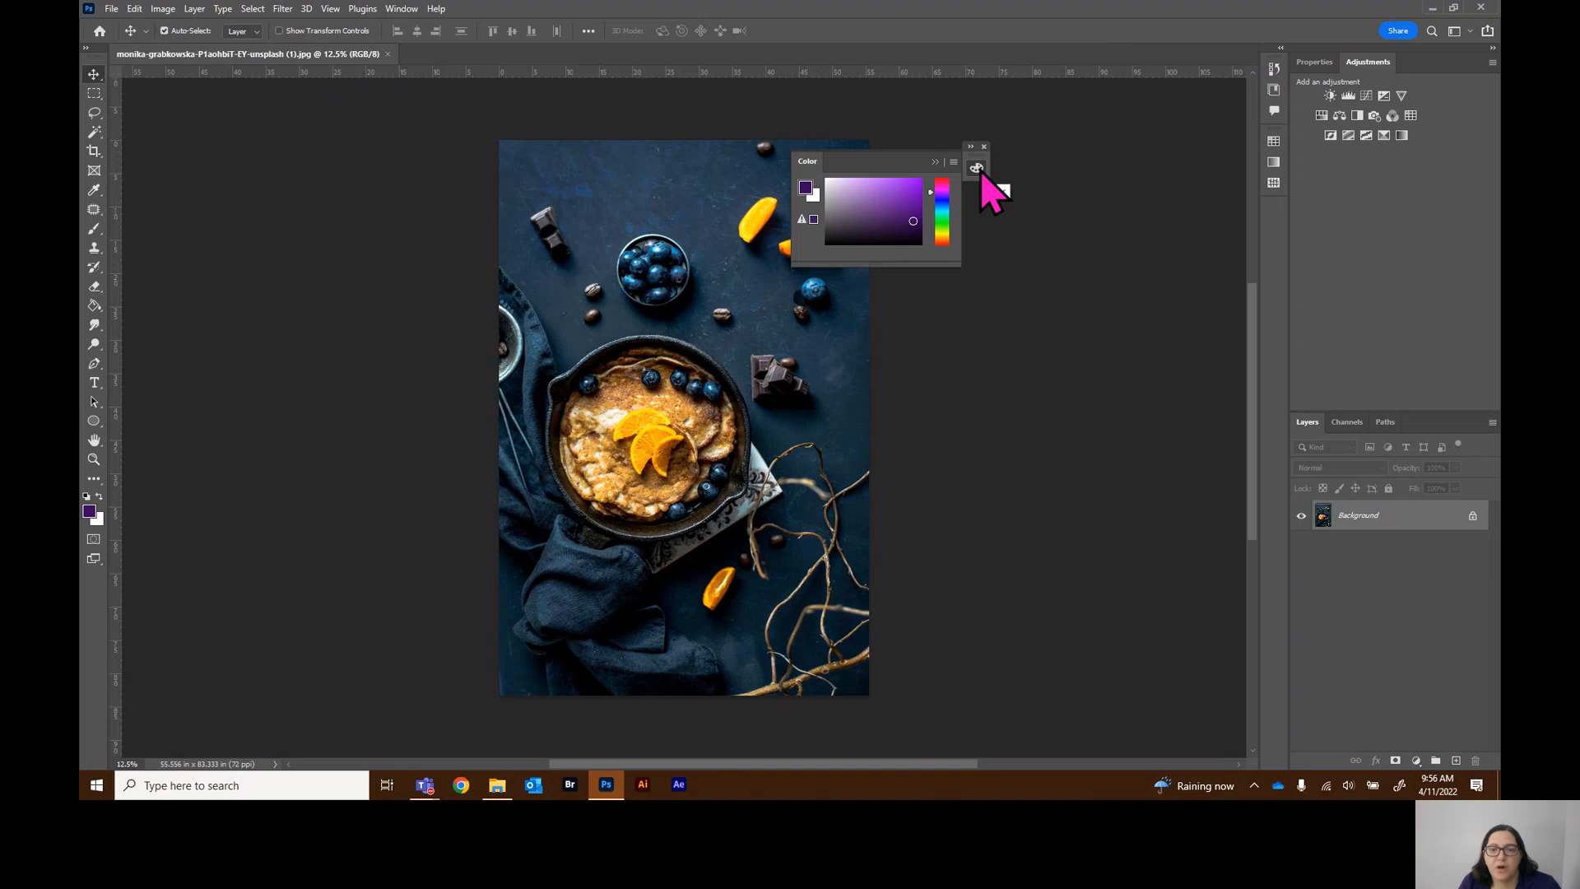
{"action": "left_click", "coordinate": [977, 167]}
{"action": "left_click", "coordinate": [976, 167]}
{"action": "left_click", "coordinate": [976, 169]}
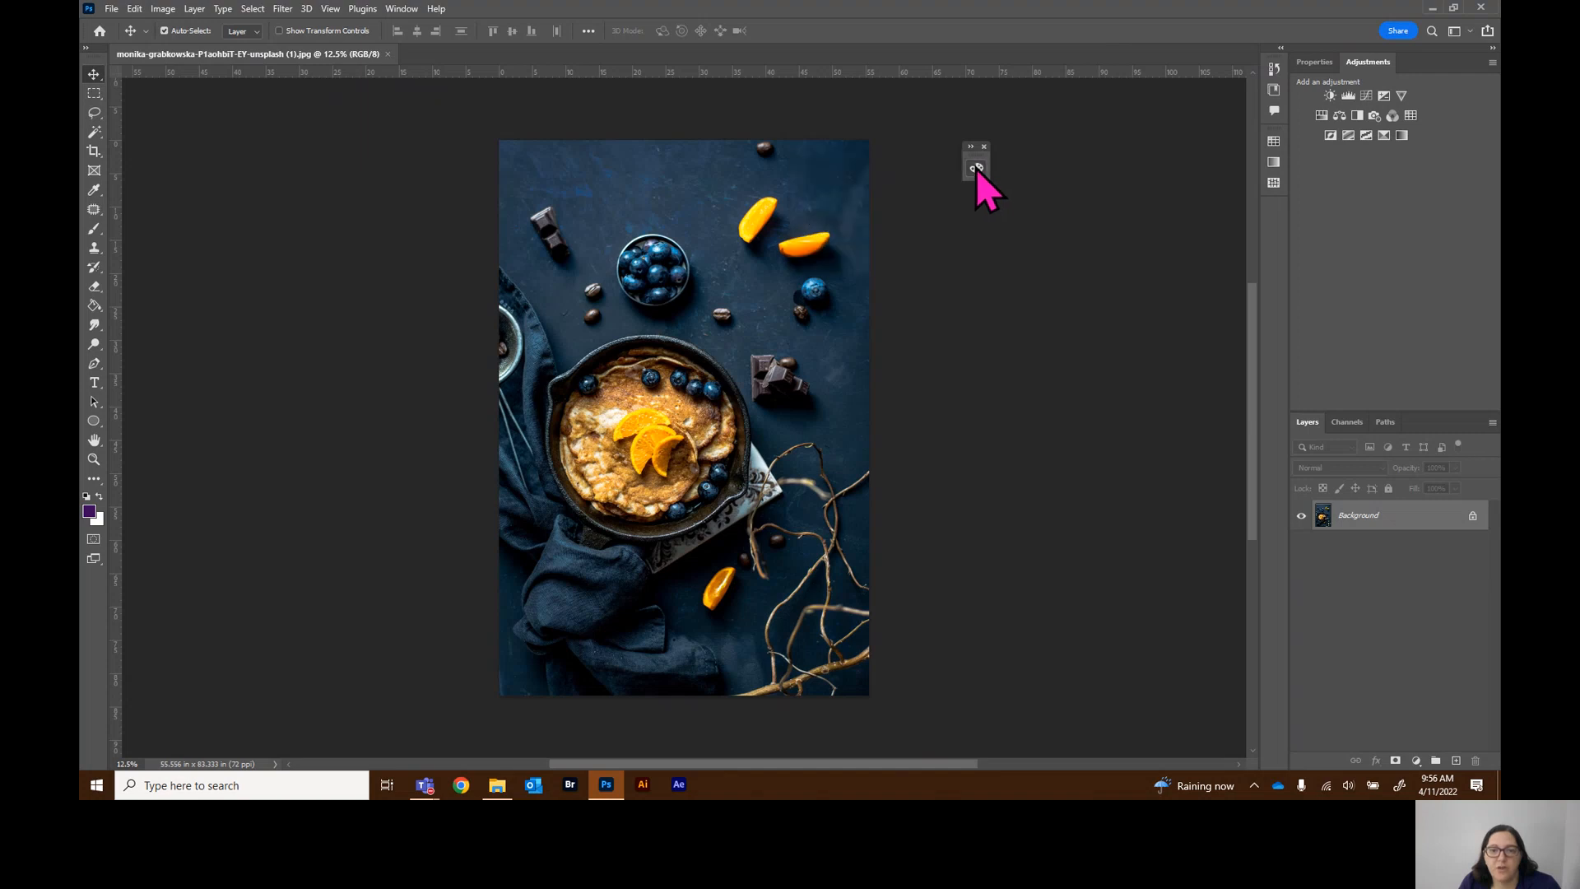
{"action": "left_click_drag", "start_coordinate": [866, 189], "coordinate": [1276, 136]}
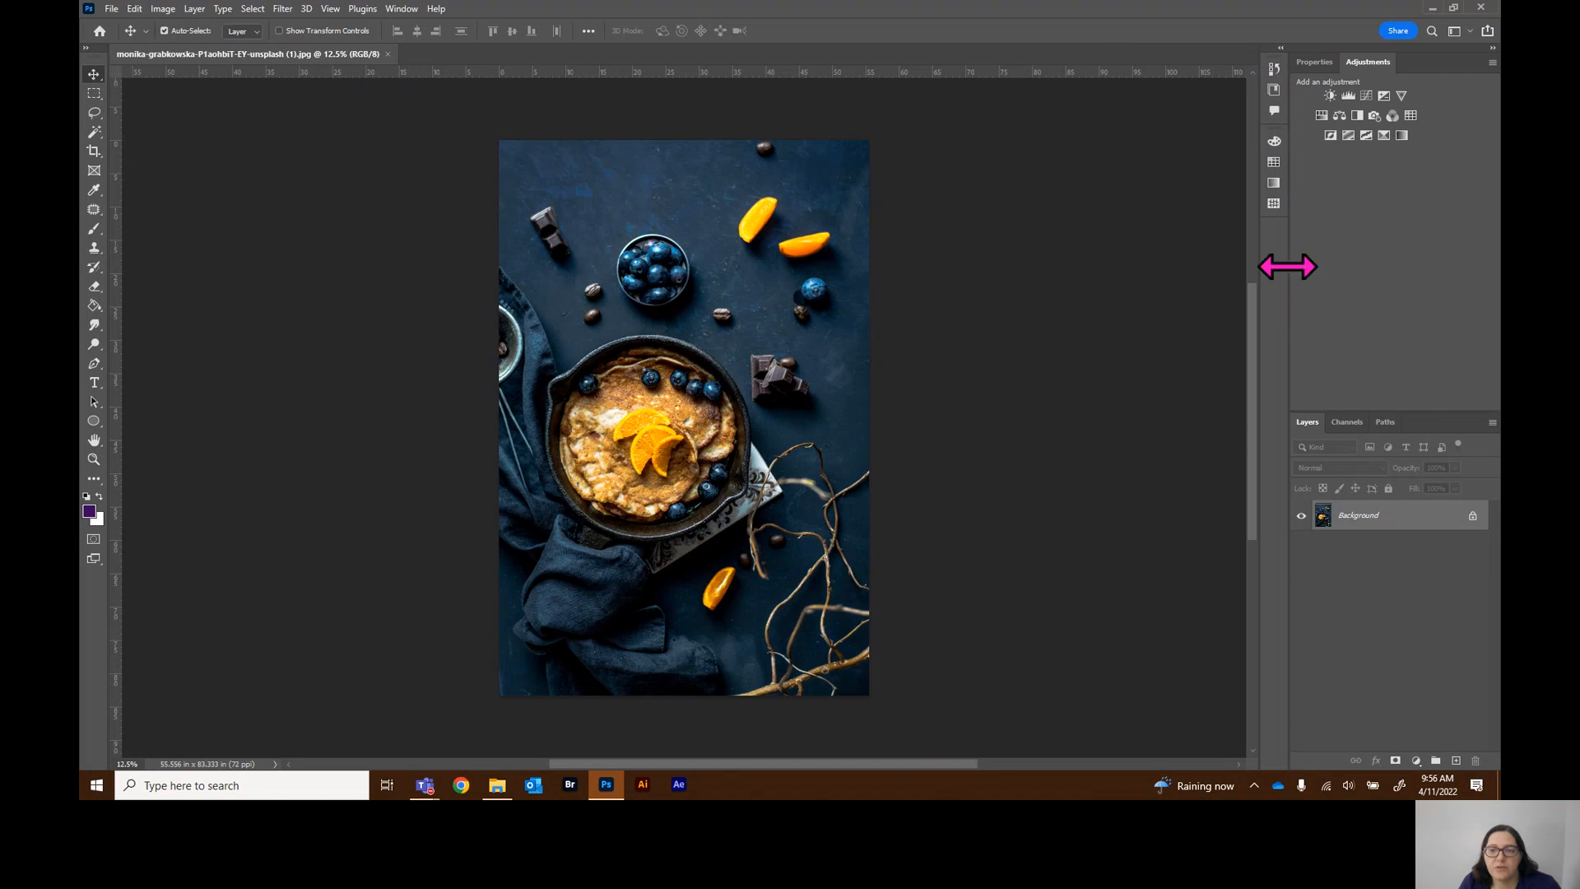
Widen the right panel column and resize the Properties and Layers panel groups by moving the divider between them
{"action": "mouse_move", "coordinate": [1284, 264]}
{"action": "left_mouse_down"}
{"action": "mouse_move", "coordinate": [1096, 272]}
{"action": "mouse_move", "coordinate": [1319, 261]}
{"action": "mouse_move", "coordinate": [1072, 269]}
{"action": "mouse_move", "coordinate": [1280, 264]}
{"action": "left_mouse_up"}
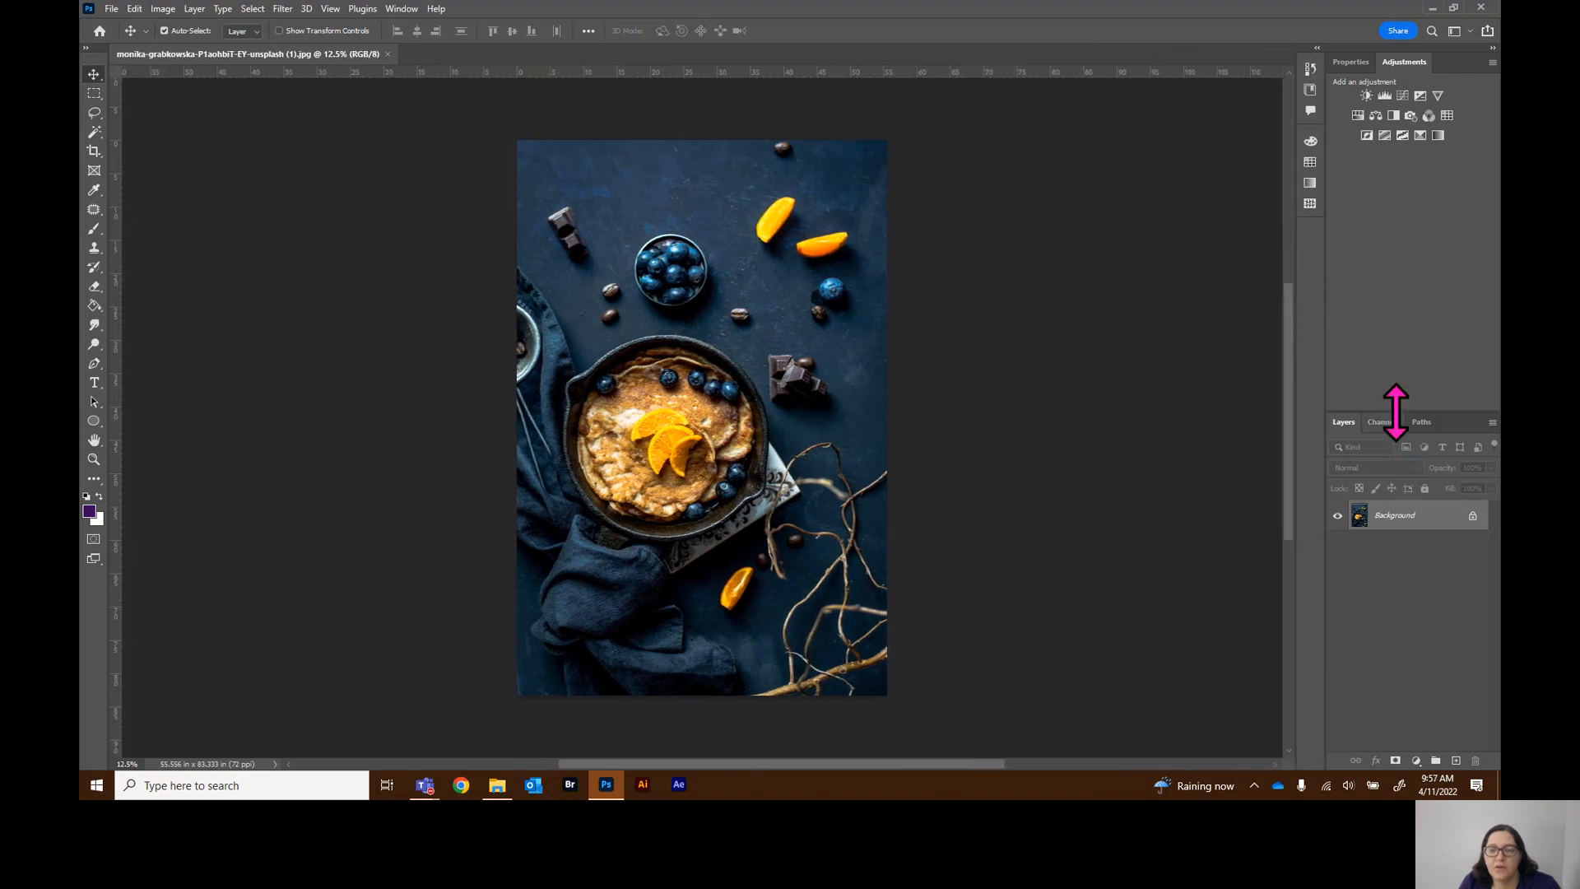
{"action": "left_click_drag", "start_coordinate": [1400, 412], "coordinate": [1407, 329]}
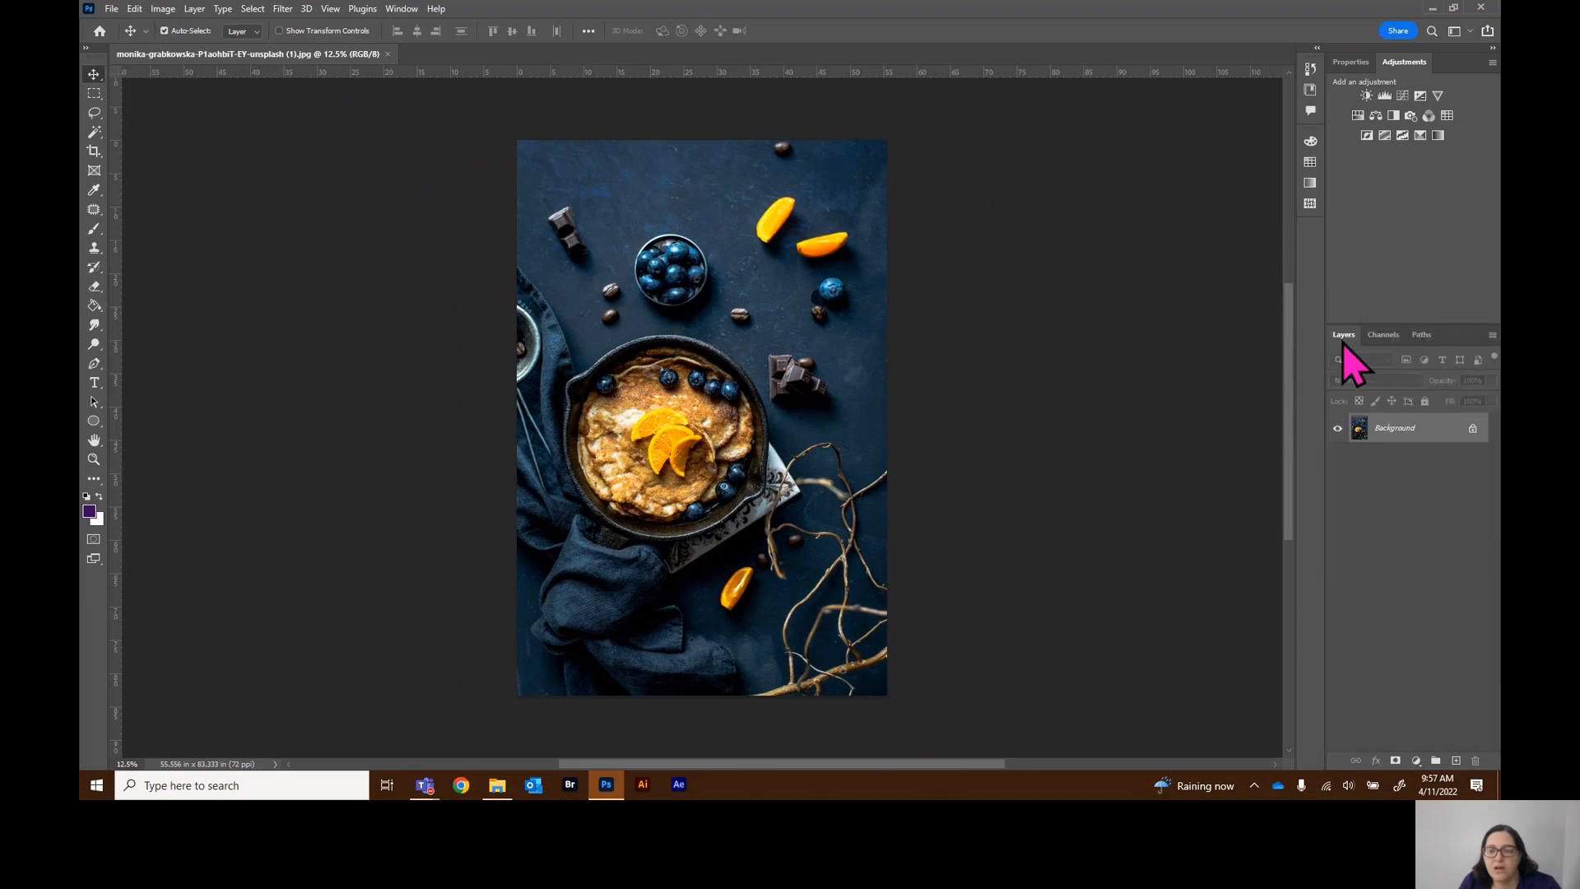
{"action": "left_click", "coordinate": [1361, 63]}
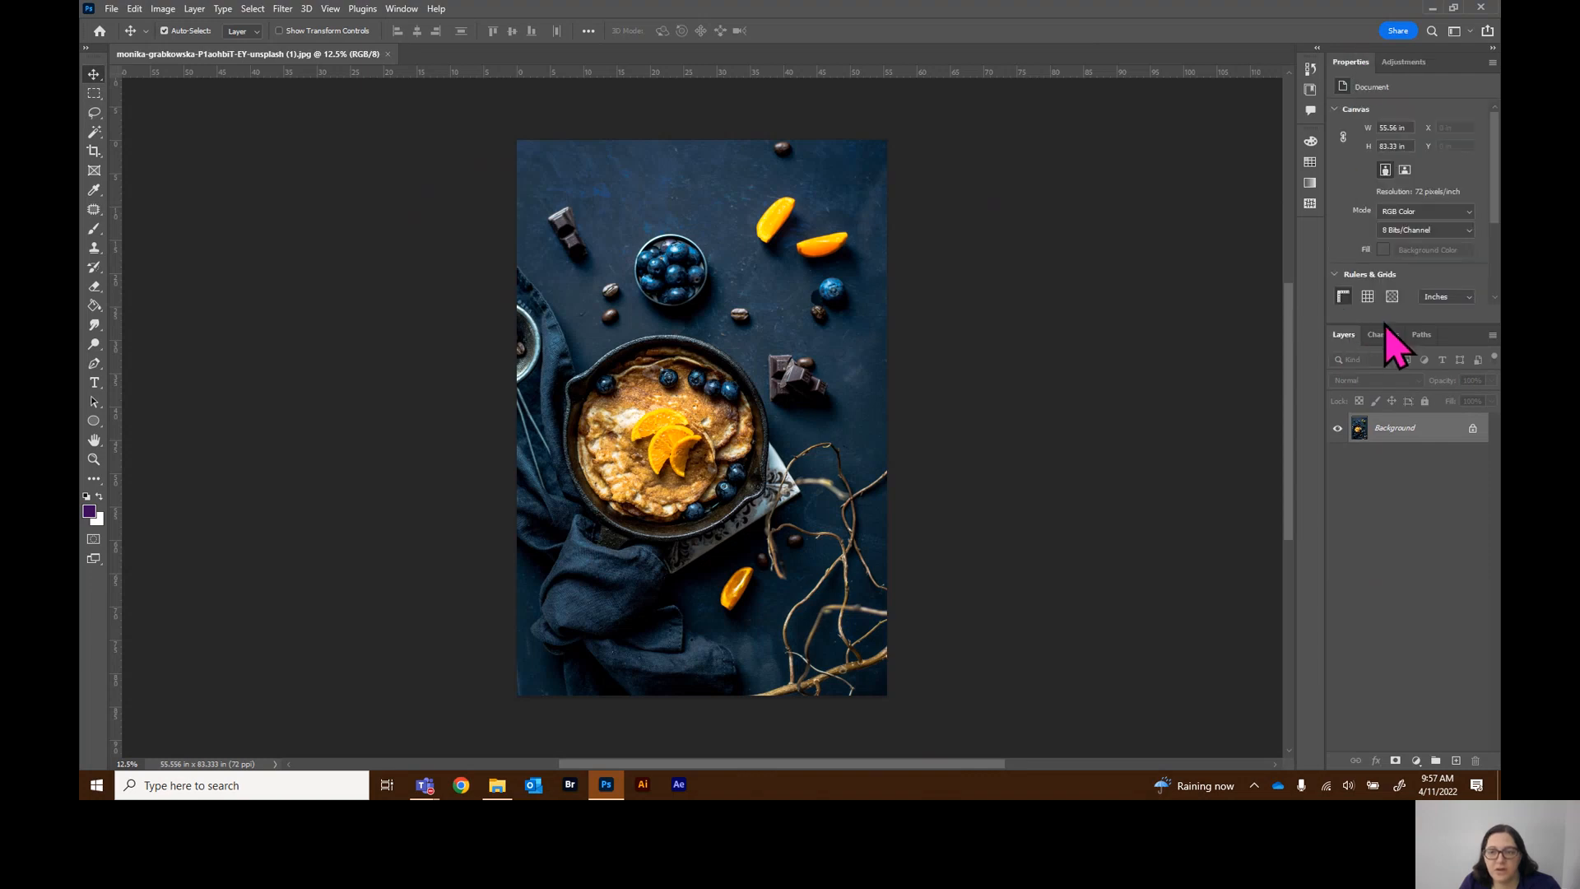
{"action": "left_click_drag", "start_coordinate": [1384, 325], "coordinate": [1396, 189]}
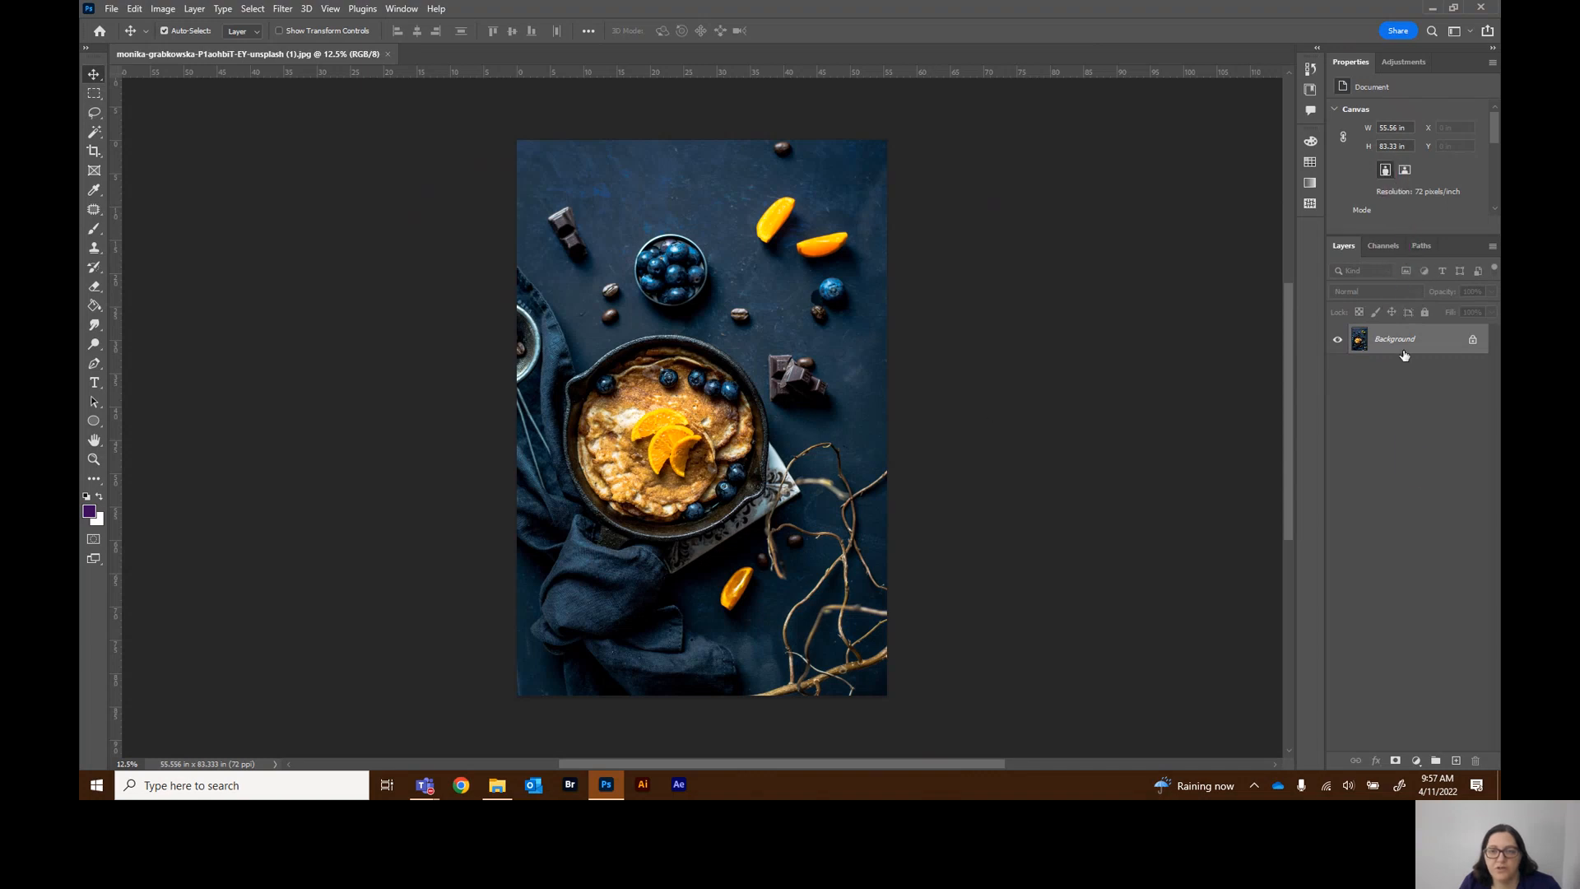
{"action": "left_click_drag", "start_coordinate": [1448, 237], "coordinate": [1446, 476]}
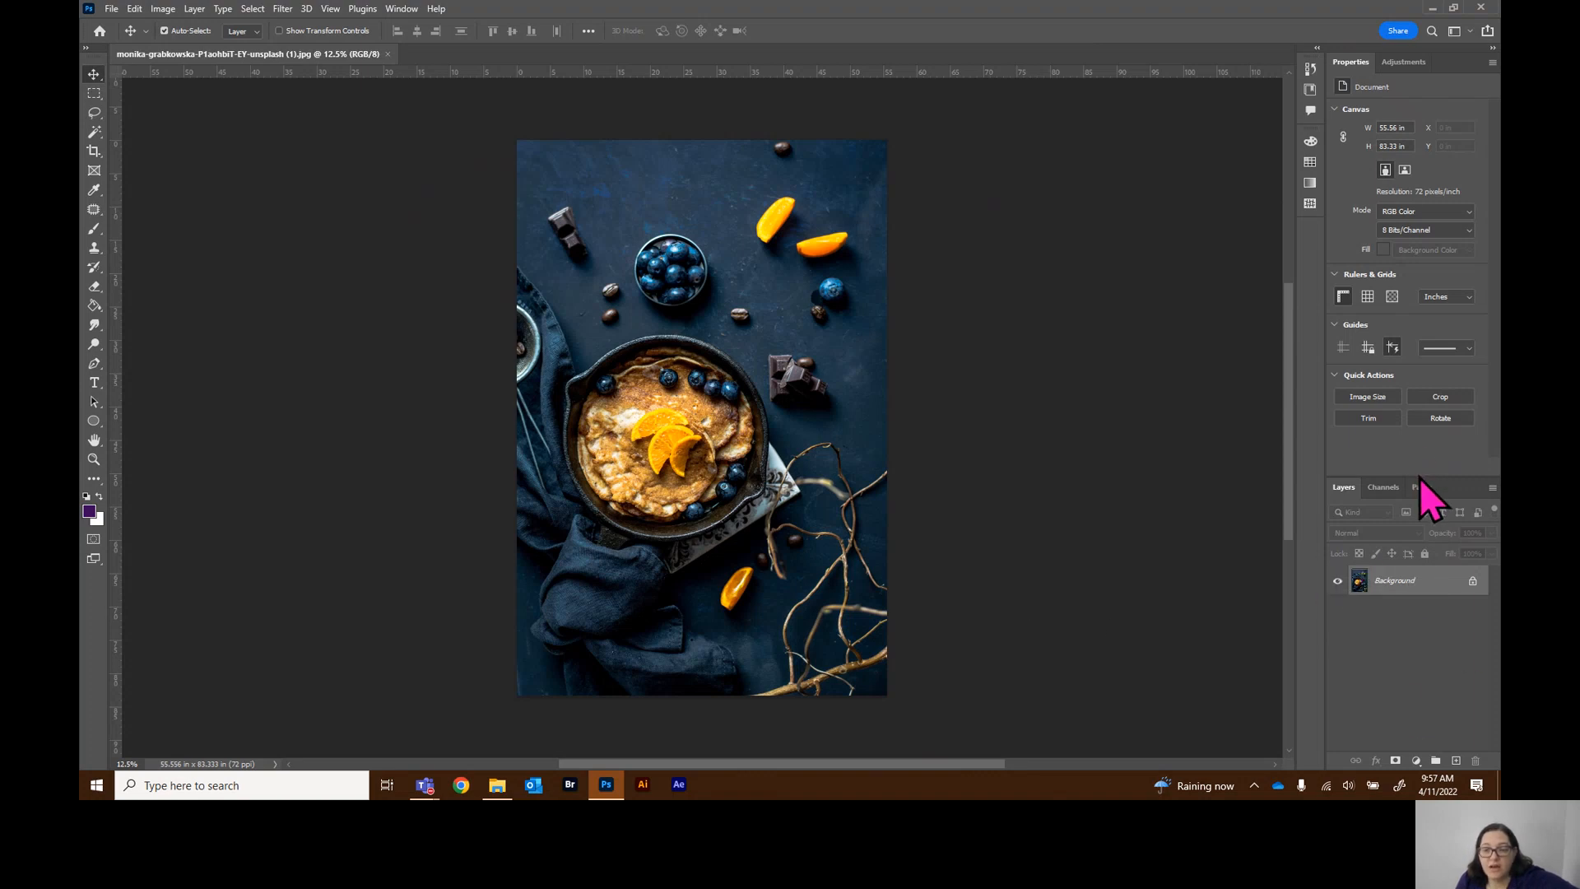
{"action": "mouse_move", "coordinate": [1421, 480]}
{"action": "left_mouse_down"}
{"action": "mouse_move", "coordinate": [1421, 437]}
{"action": "mouse_move", "coordinate": [1423, 456]}
{"action": "left_mouse_up"}
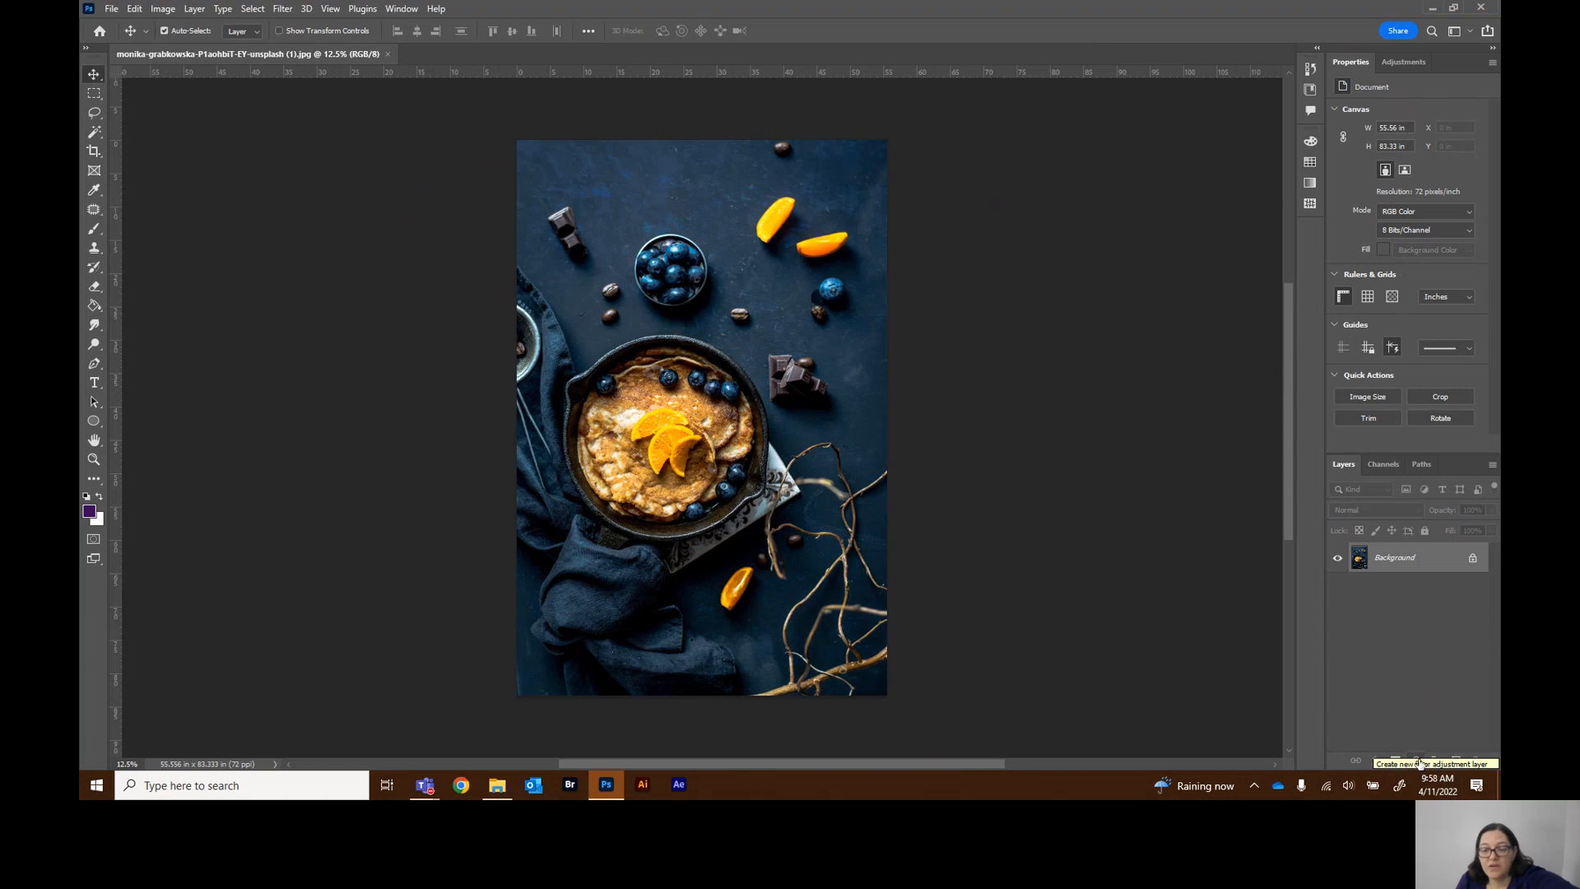
Browse the Adjustments, Properties, Channels, Paths and Layers panel tabs
{"action": "left_click", "coordinate": [1405, 64]}
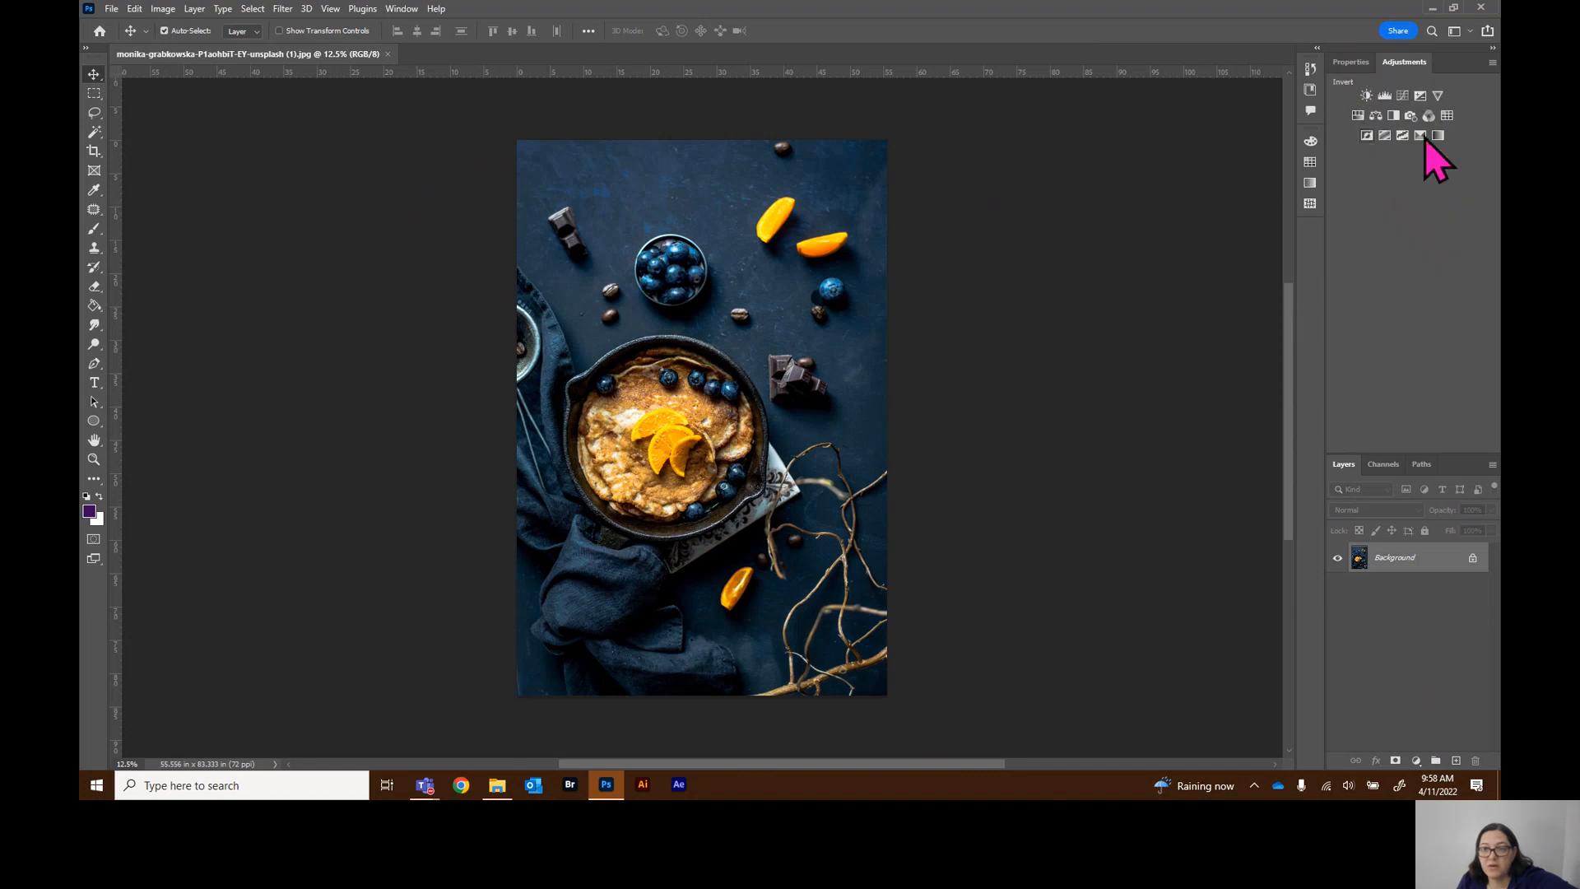
{"action": "left_click", "coordinate": [1358, 62]}
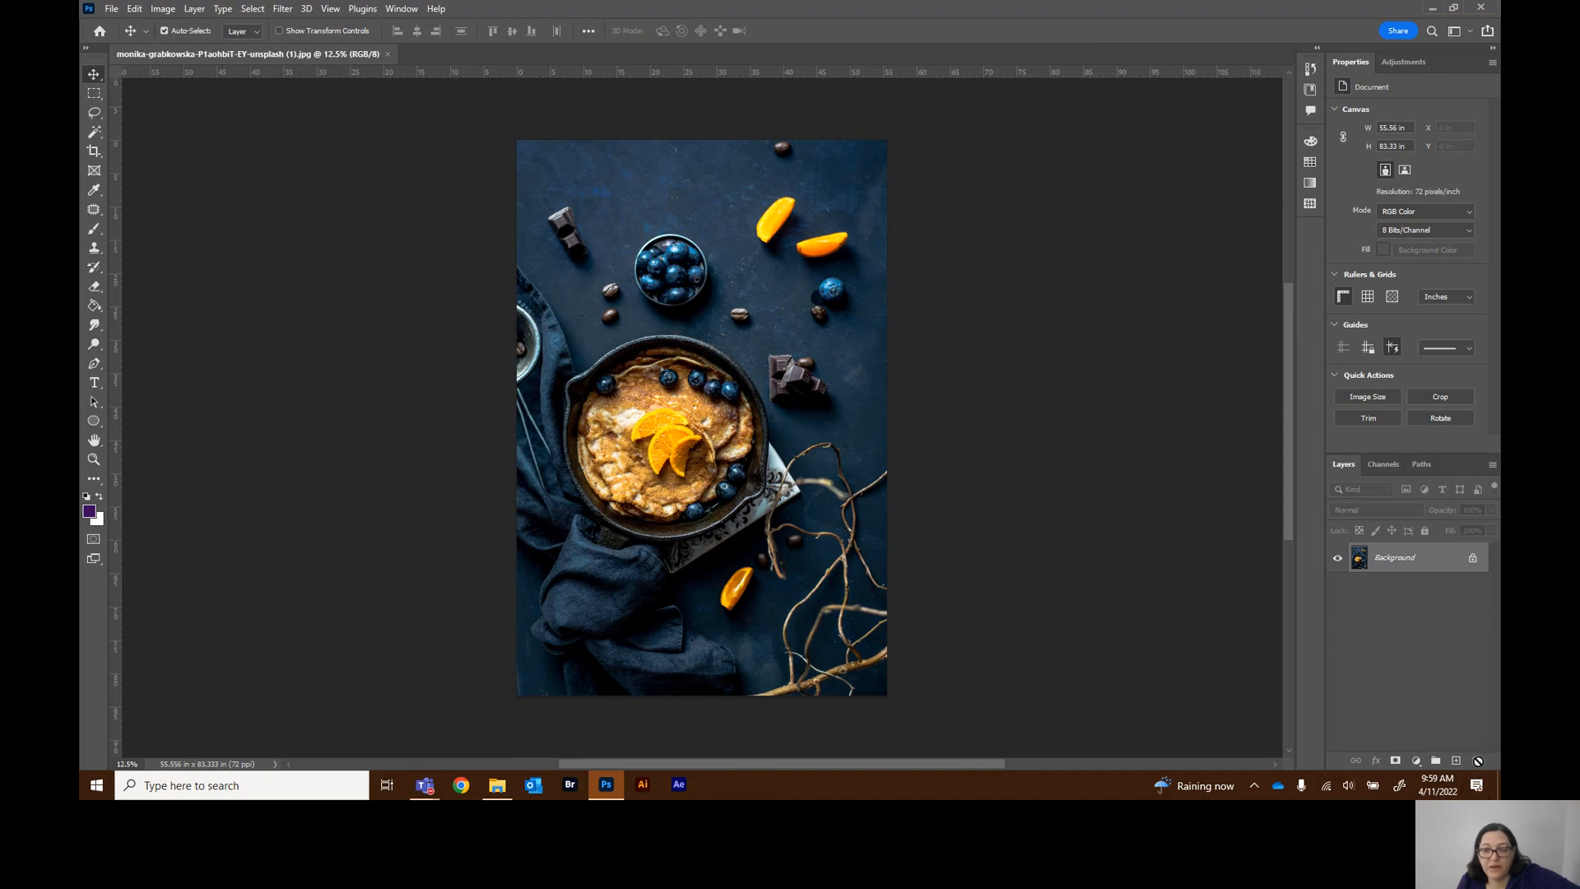
{"action": "left_click", "coordinate": [1384, 465]}
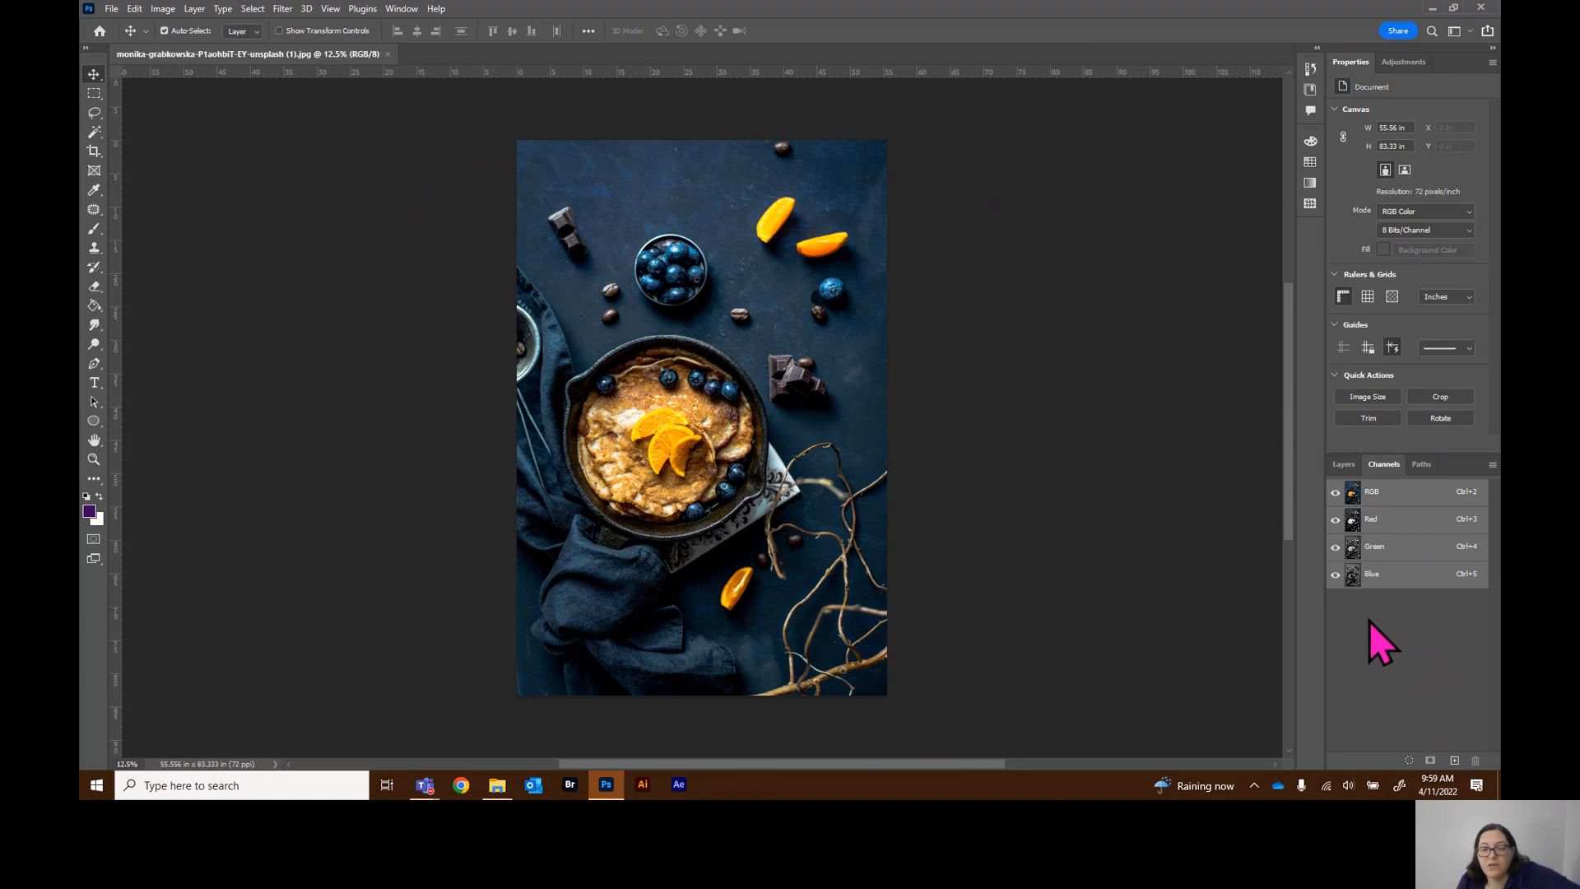
{"action": "left_click", "coordinate": [1421, 466]}
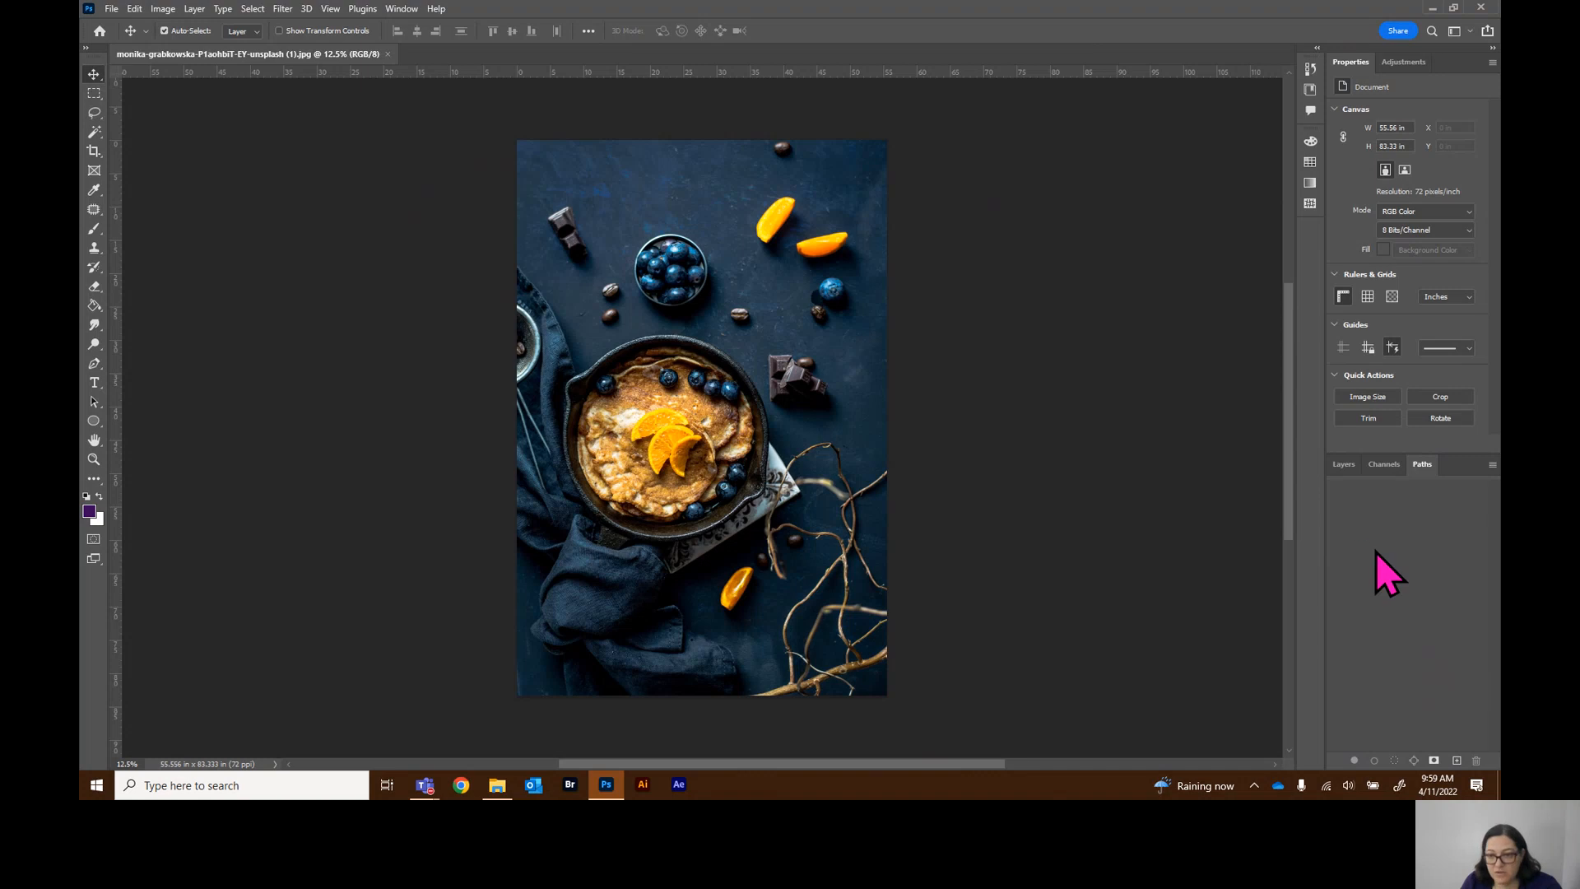
{"action": "left_click", "coordinate": [1344, 466]}
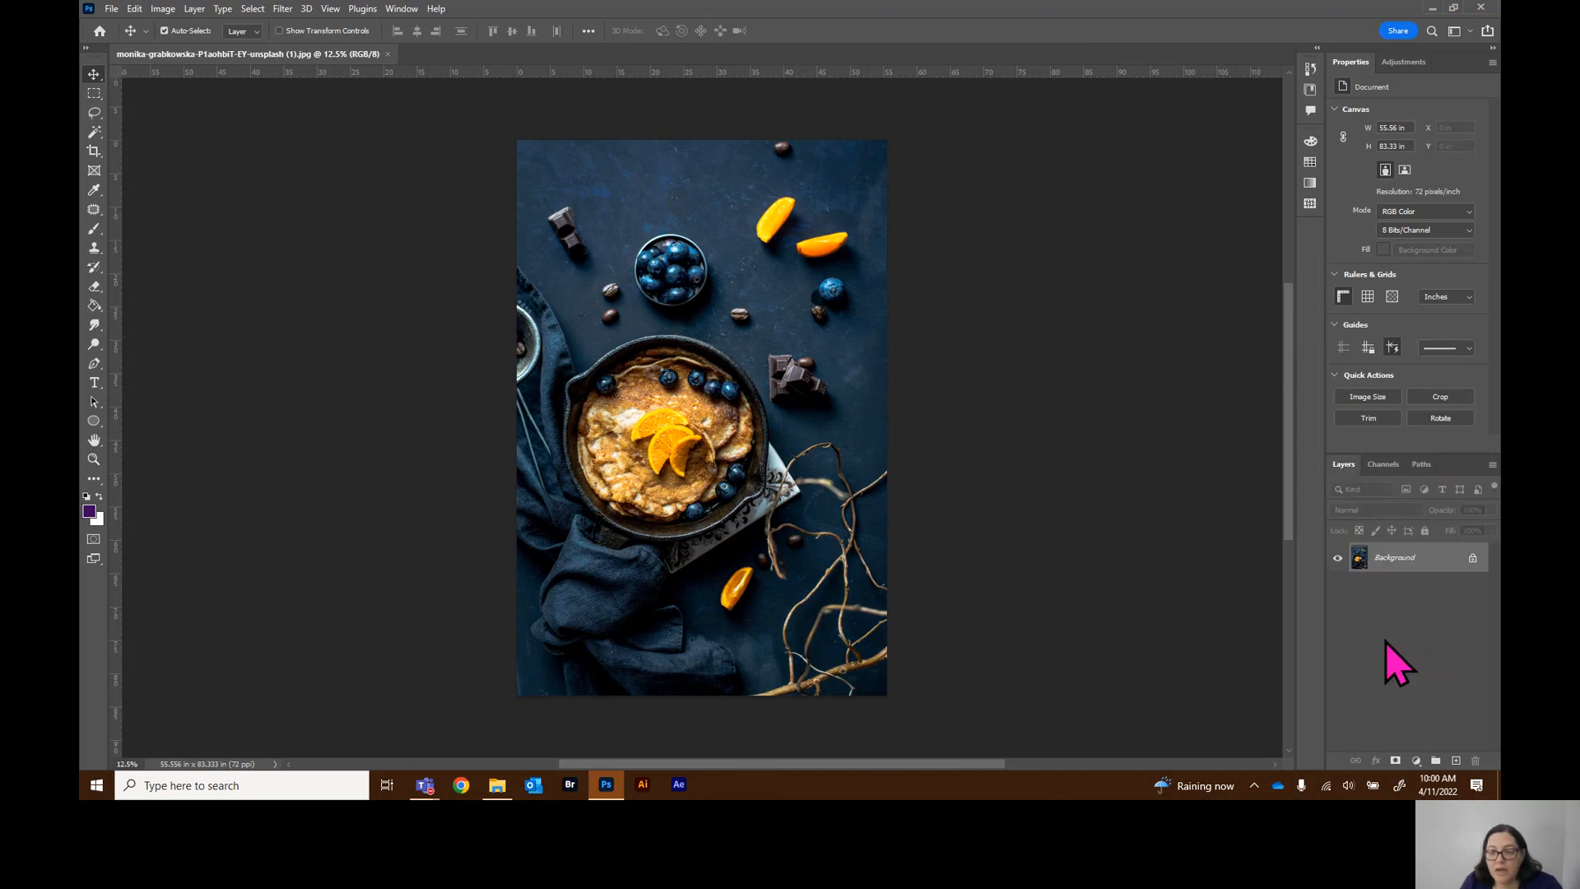
Create a new empty layer and toggle the visibility of Layer 1 and the Background layer off and on
{"action": "left_click", "coordinate": [1455, 765]}
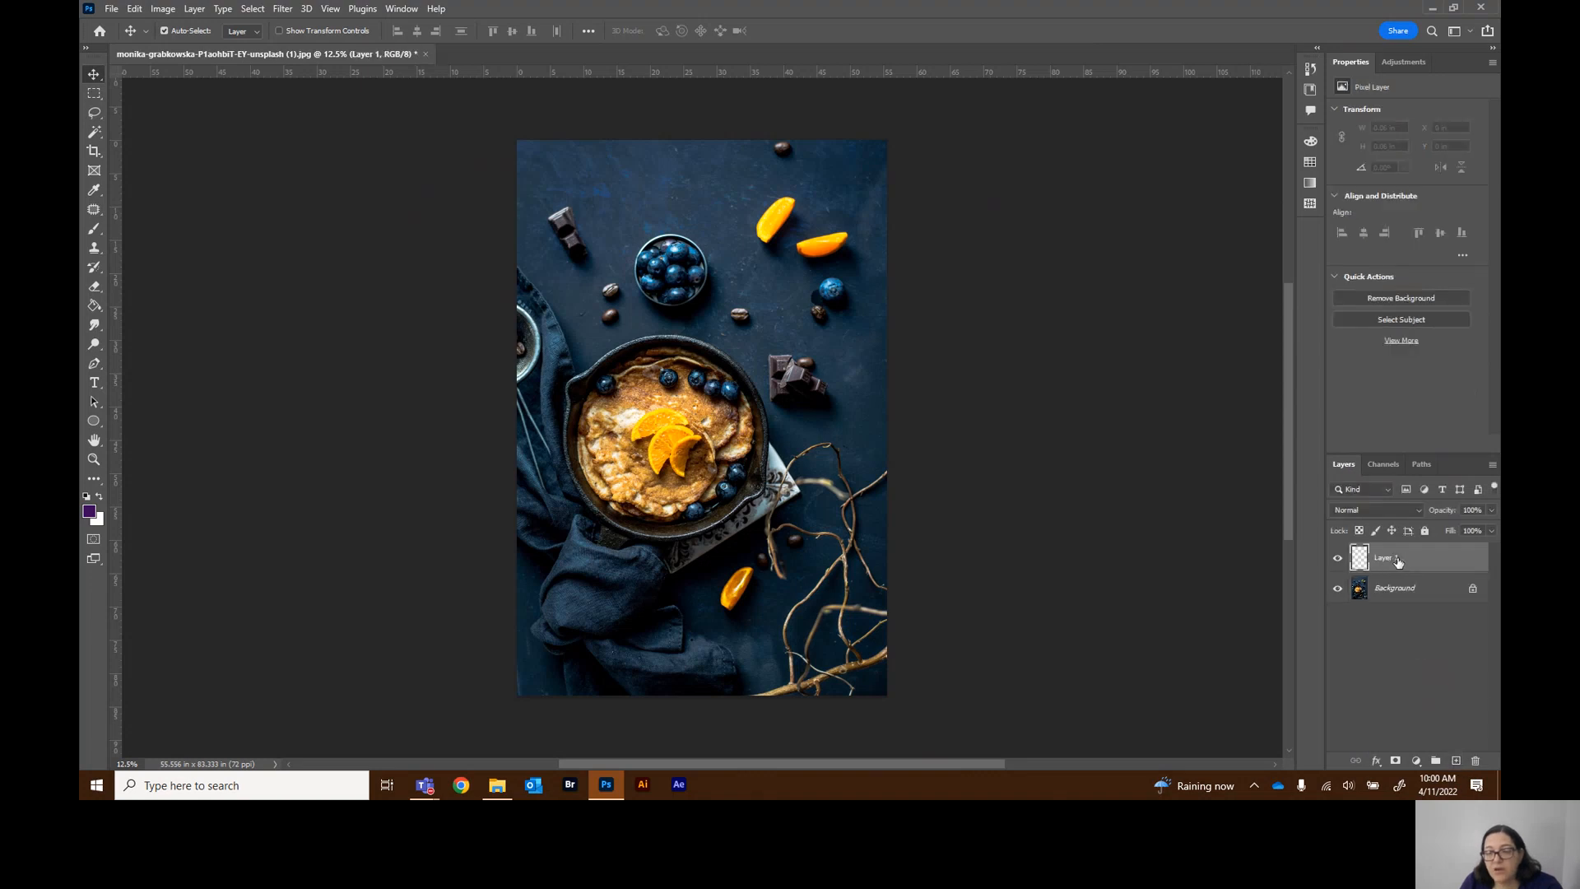
{"action": "left_click", "coordinate": [1337, 560]}
{"action": "left_click", "coordinate": [1337, 560]}
{"action": "left_click", "coordinate": [1338, 589]}
{"action": "left_click", "coordinate": [1338, 589]}
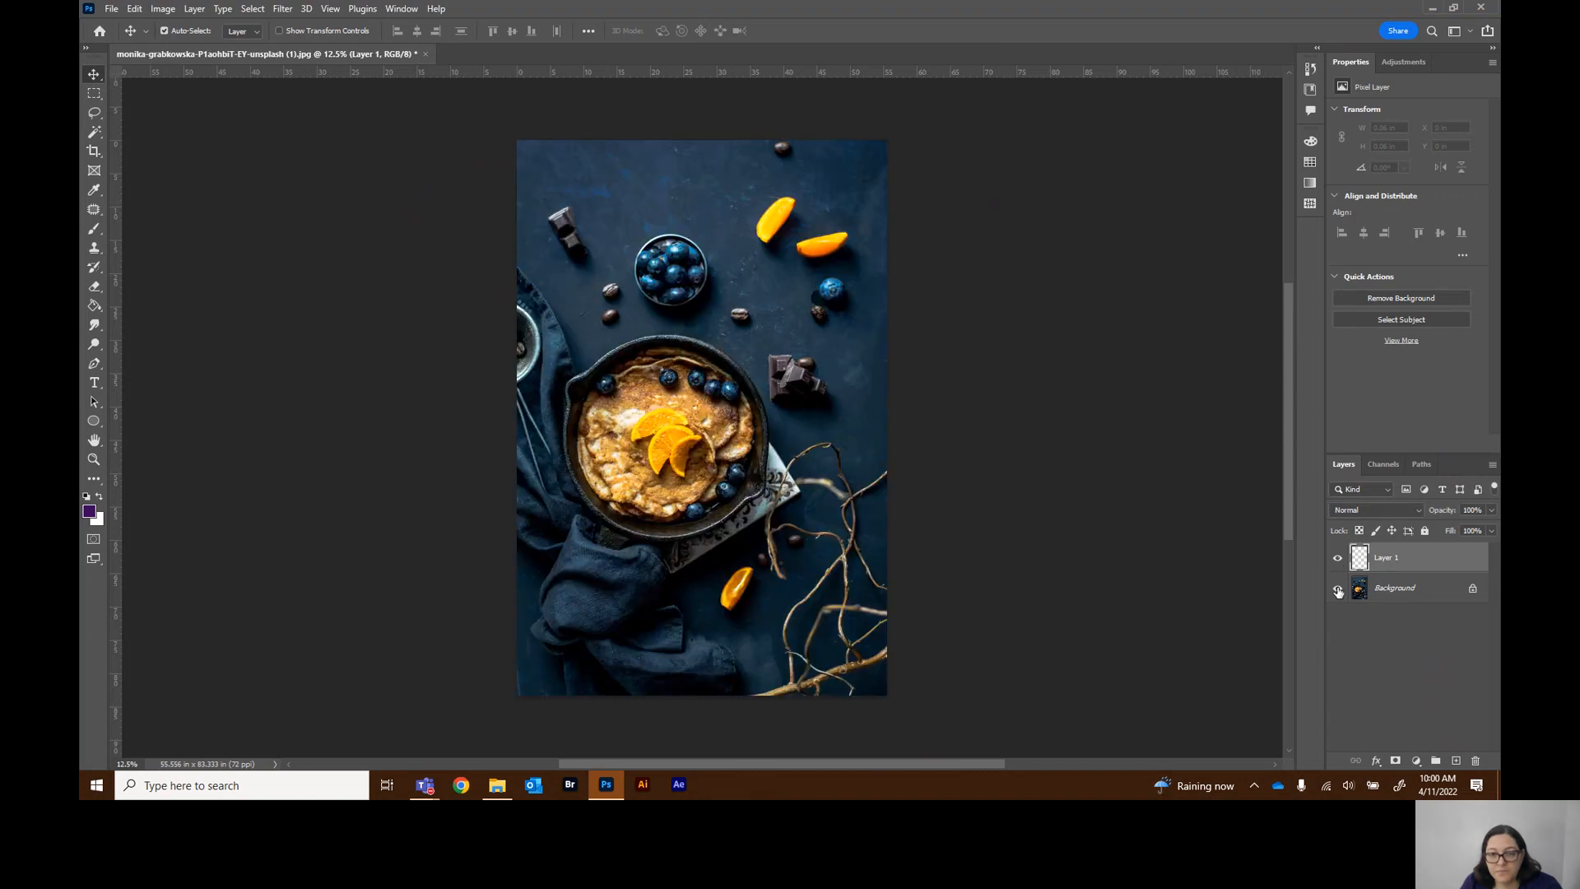
{"action": "left_click", "coordinate": [1338, 589]}
{"action": "left_click", "coordinate": [1337, 589]}
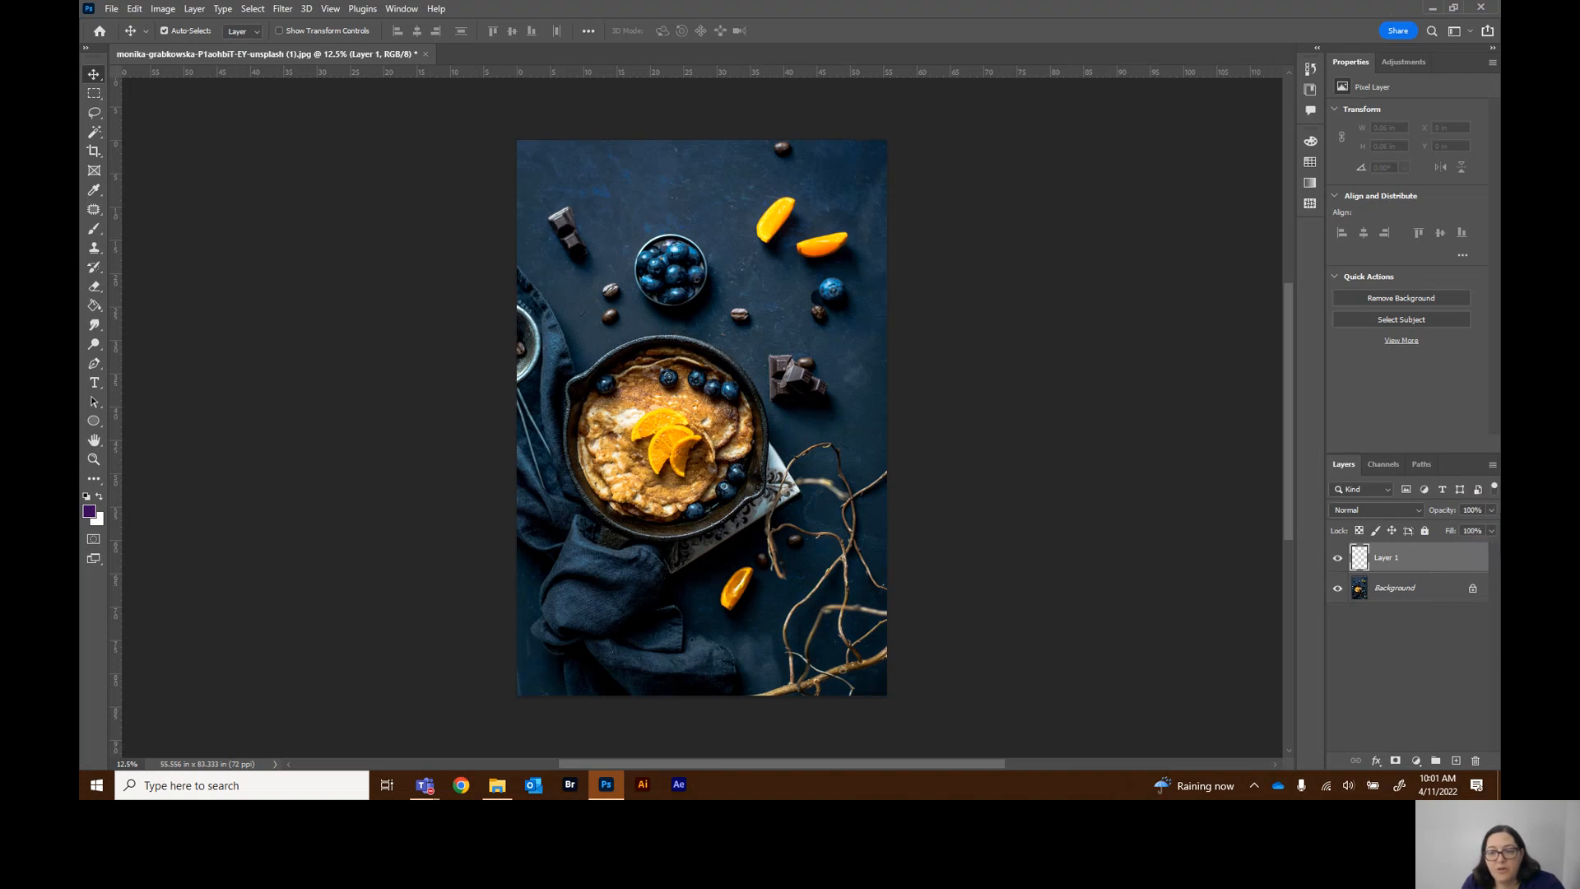
Open the layer blending mode list and keep Normal
{"action": "left_click", "coordinate": [1417, 512]}
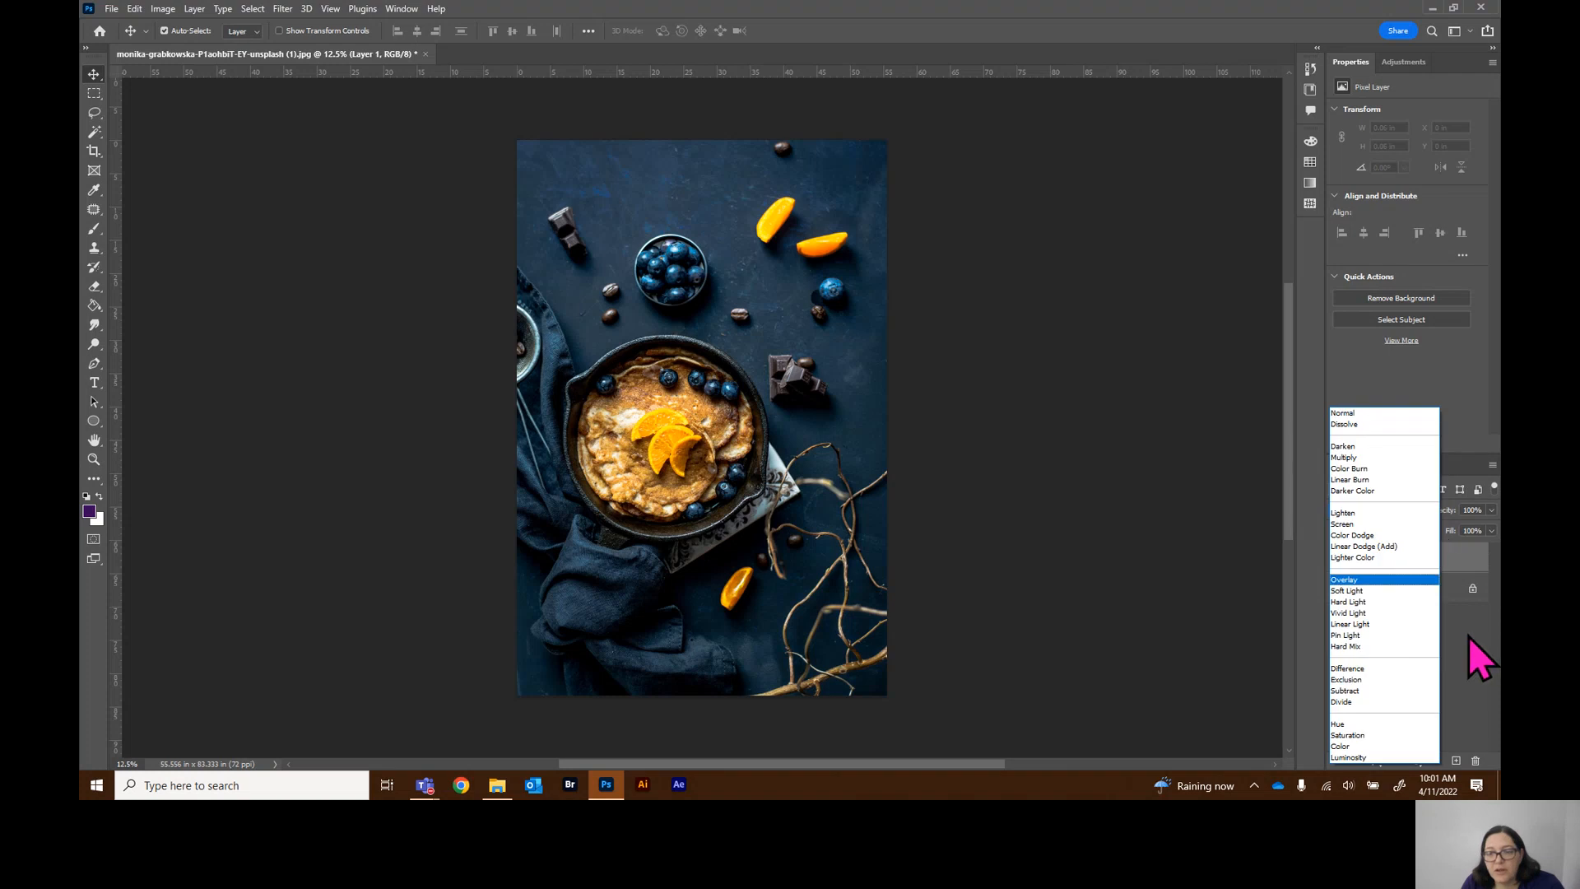
{"action": "left_click", "coordinate": [1360, 412]}
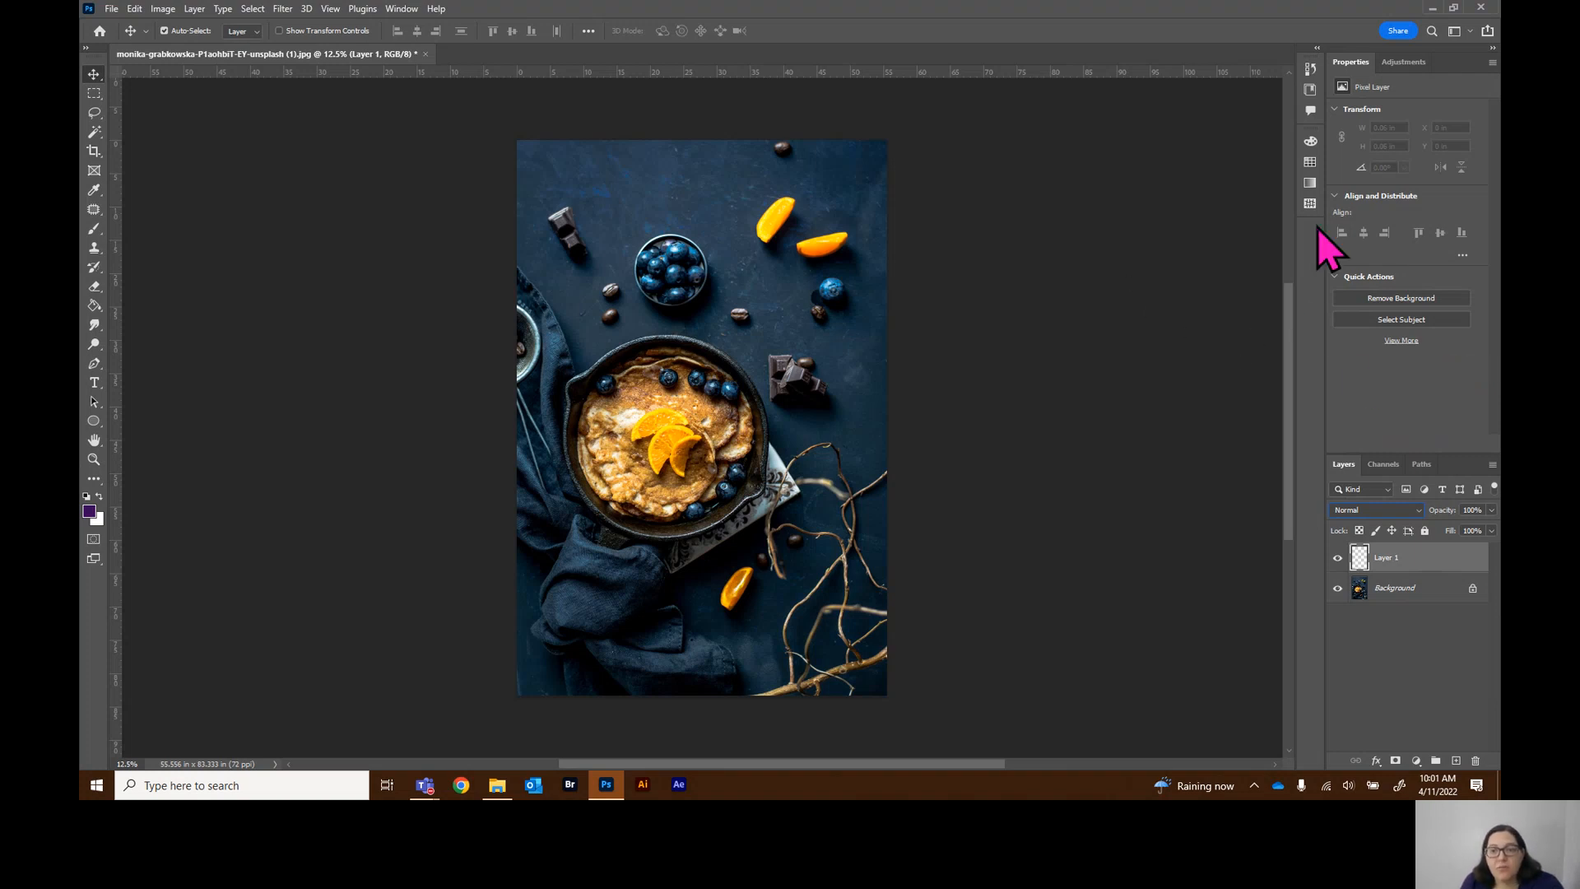
Open the Brushes panel, view its Brush Settings tab, return to Brushes and lengthen the panel downward
{"action": "left_click", "coordinate": [400, 10]}
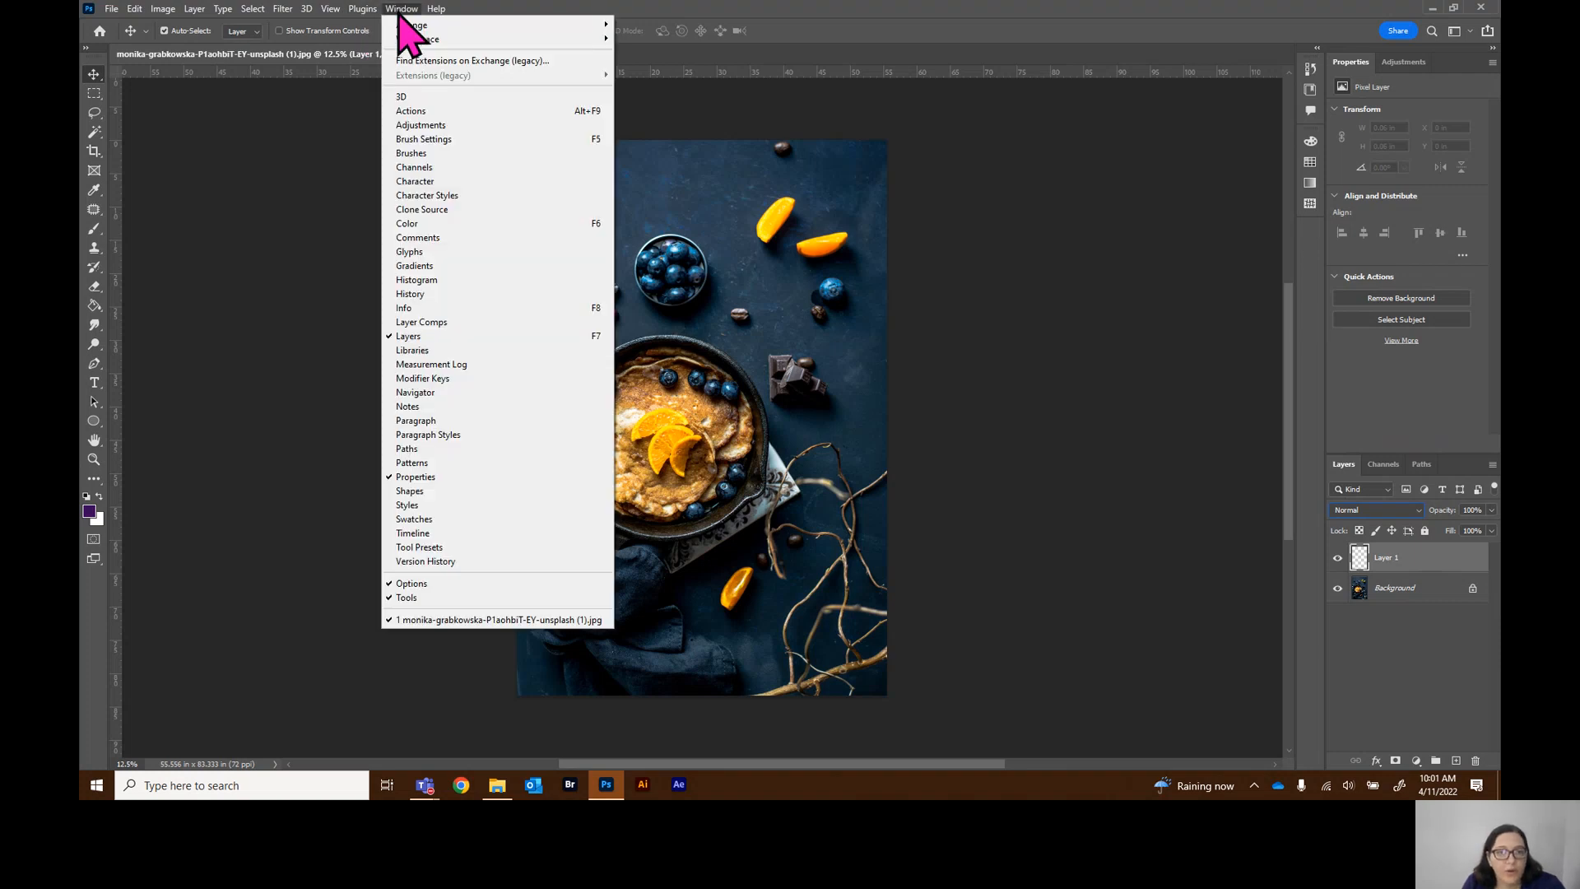
{"action": "left_click", "coordinate": [428, 156]}
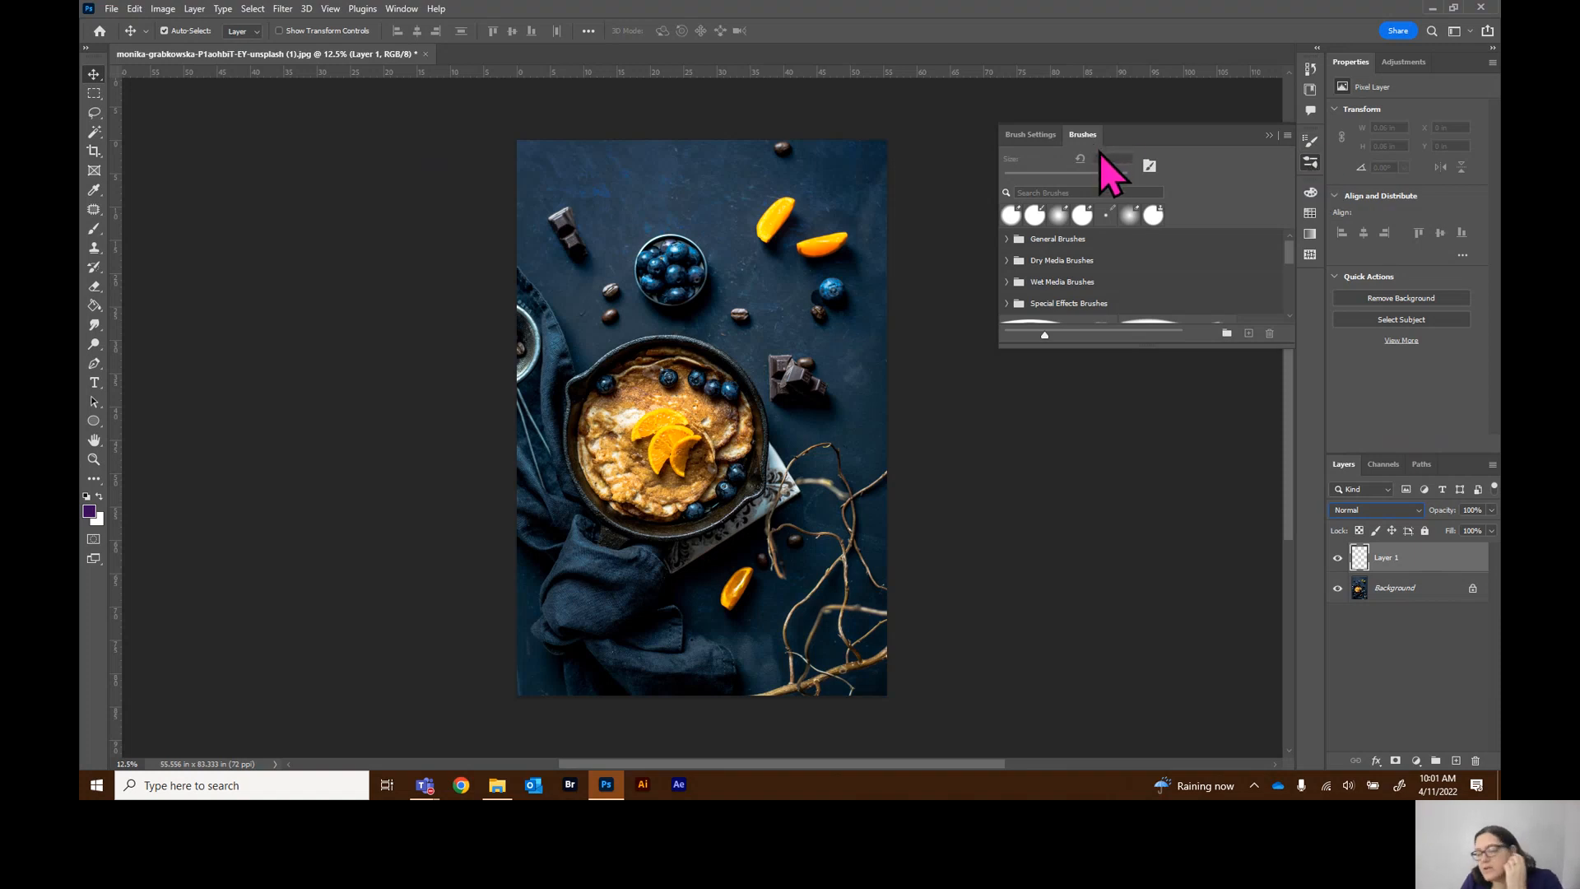
{"action": "left_click", "coordinate": [1029, 137]}
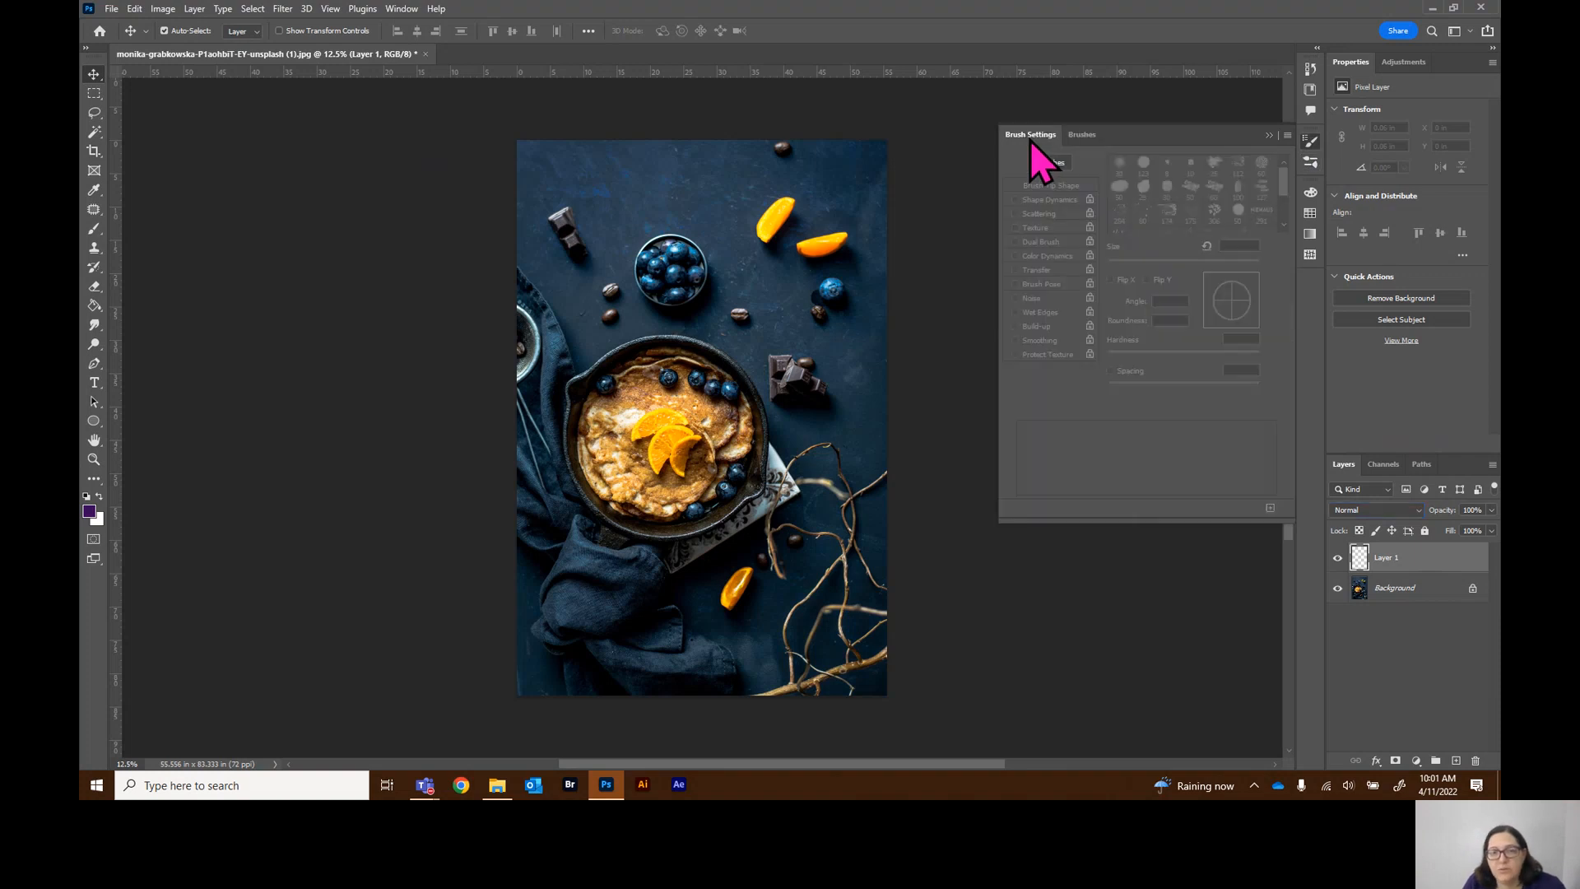
{"action": "left_click", "coordinate": [1083, 136]}
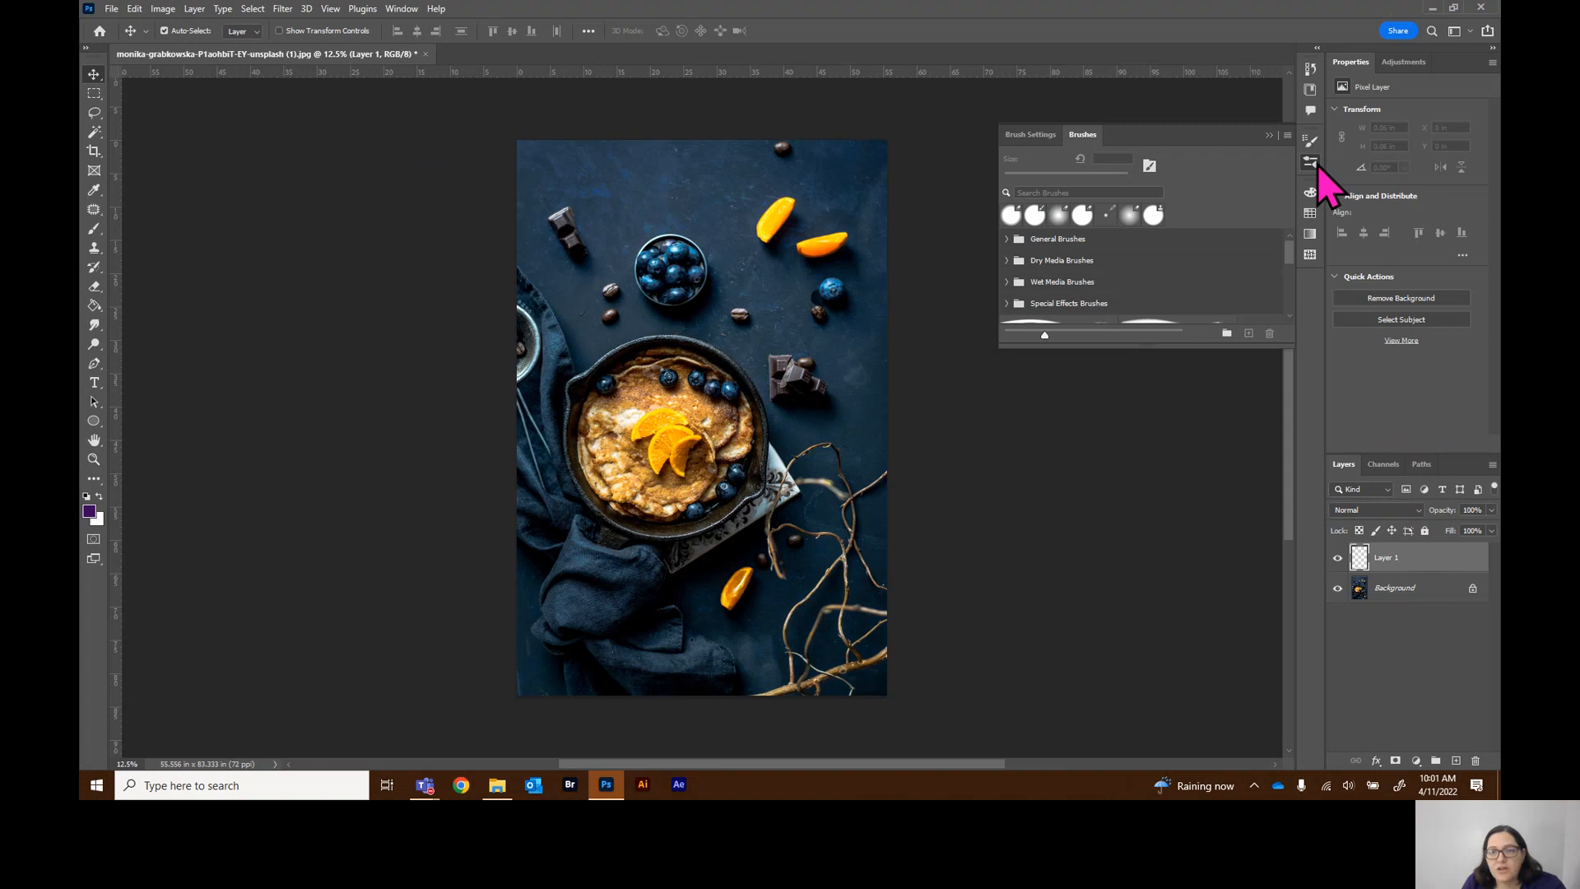
{"action": "left_click_drag", "start_coordinate": [1109, 347], "coordinate": [1119, 609]}
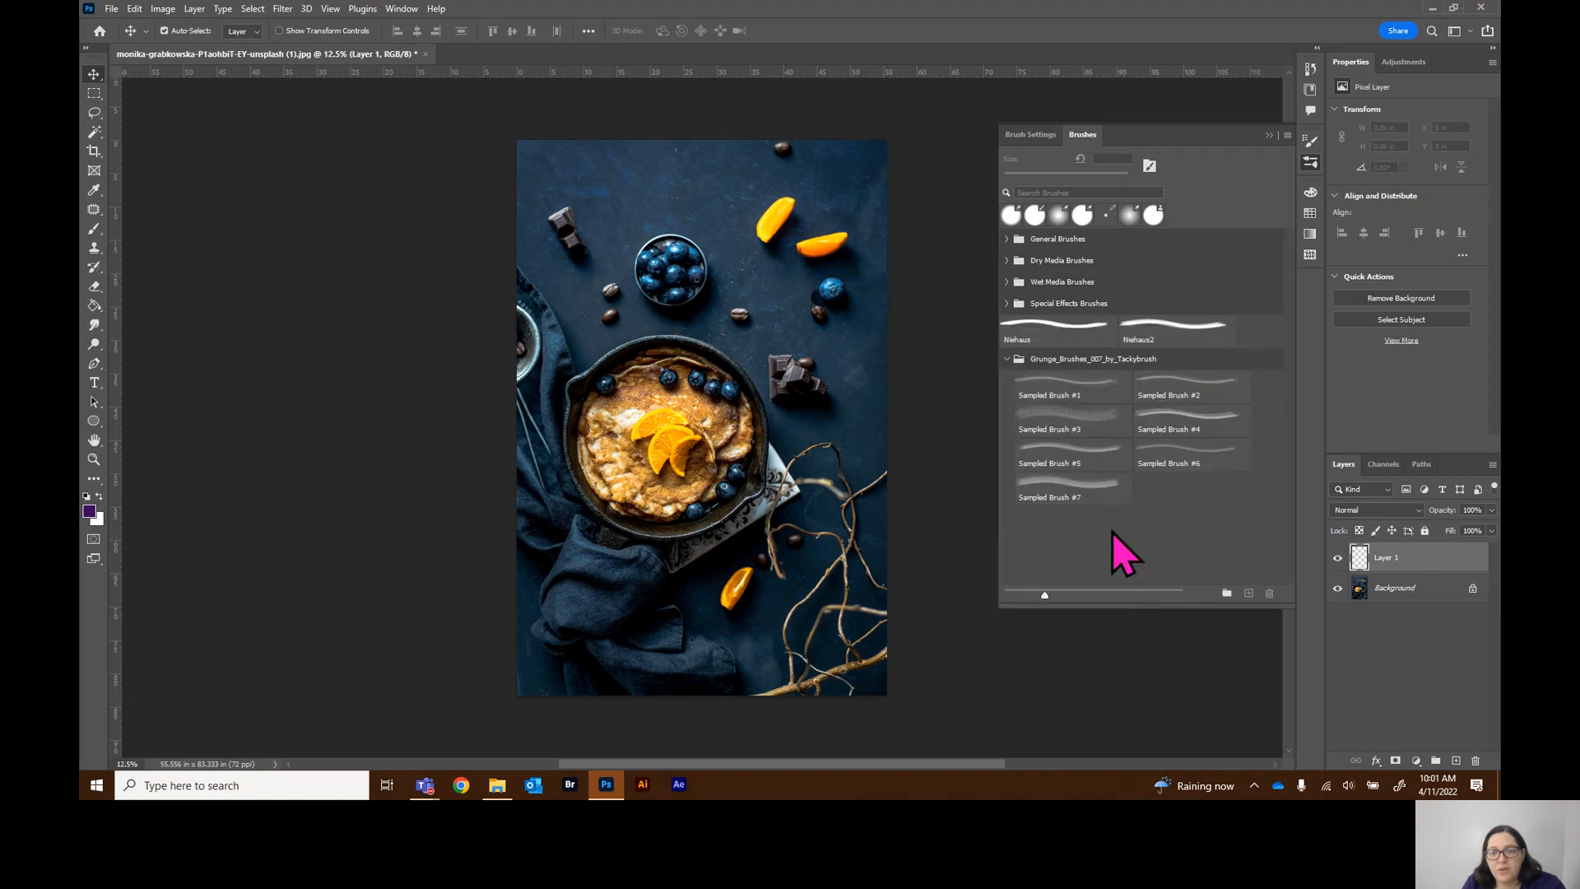
Expand the Grunge_Brushes_007_by_Tackybrush folder, select Sampled Brush #1, and collapse the folder again
{"action": "left_click", "coordinate": [1007, 360]}
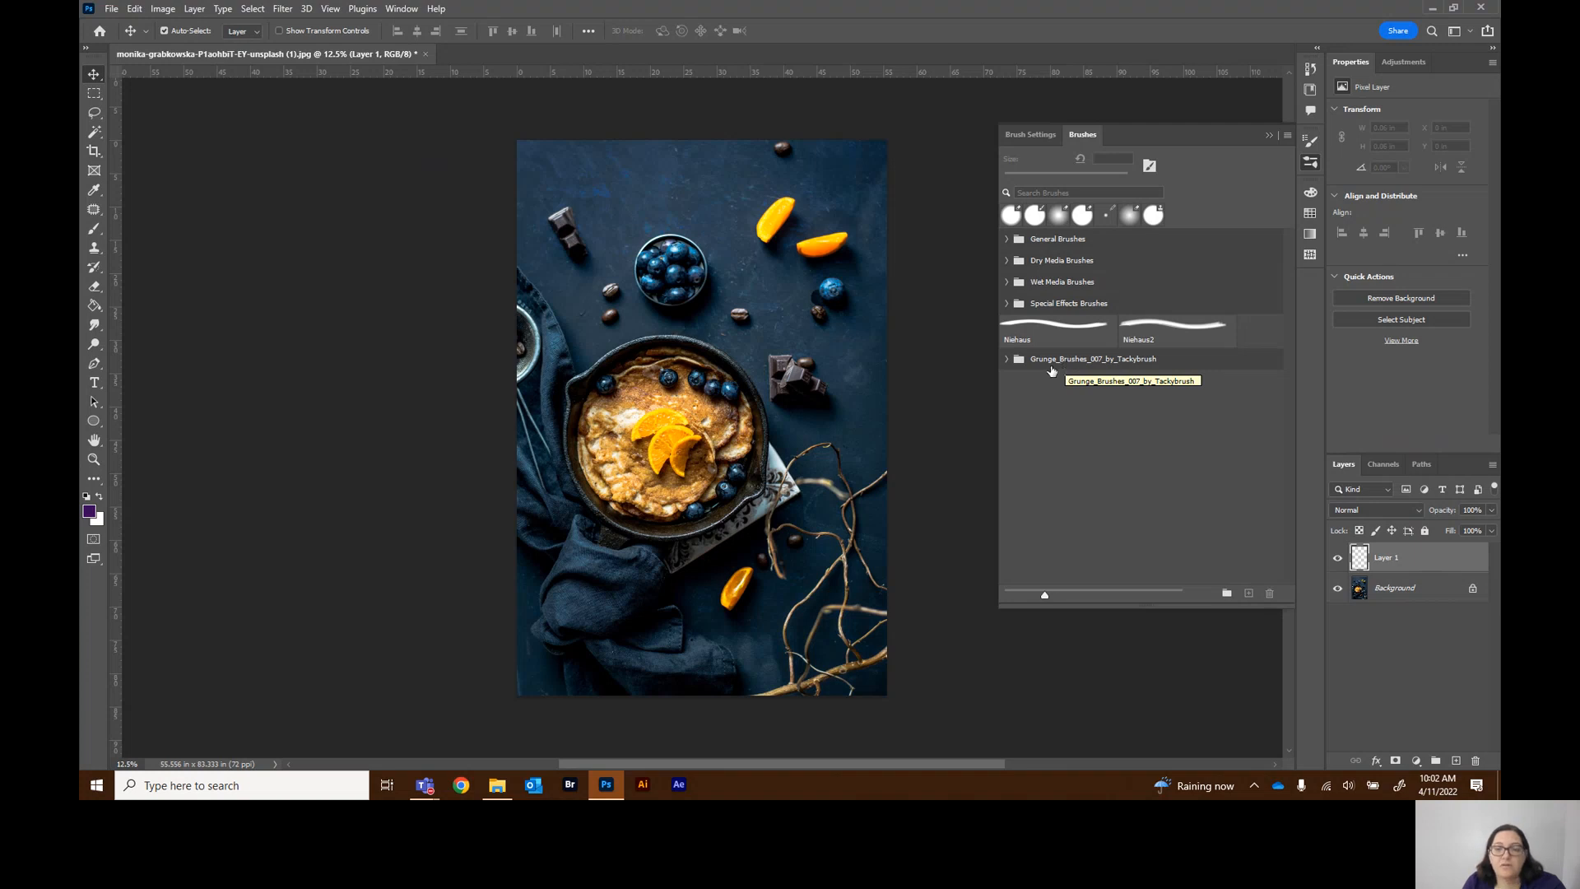
{"action": "left_click", "coordinate": [1005, 362]}
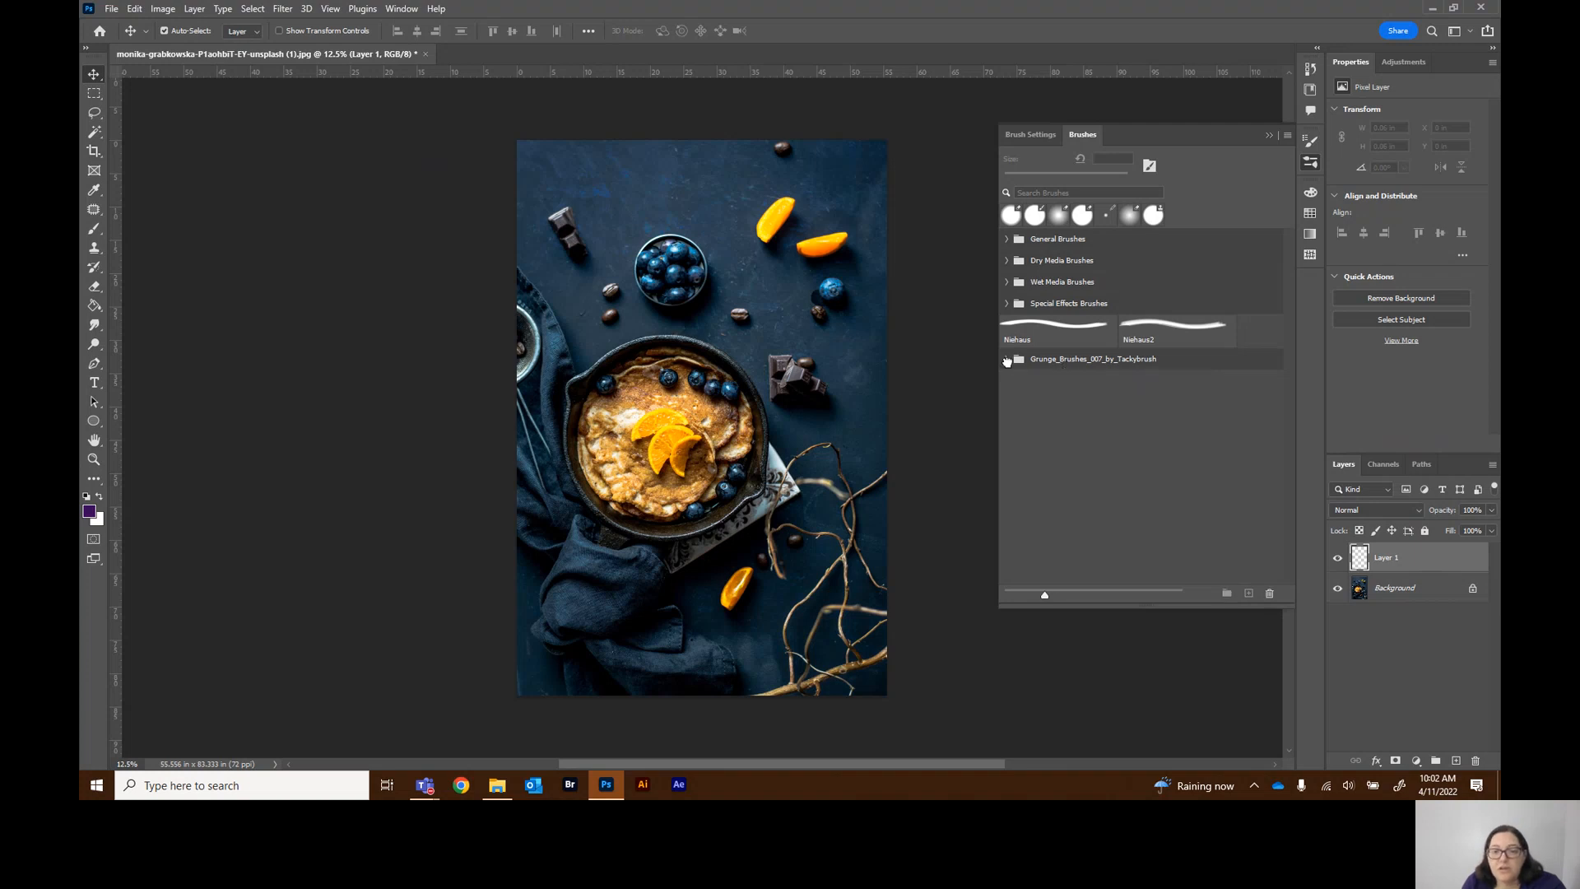
{"action": "left_click", "coordinate": [1097, 397]}
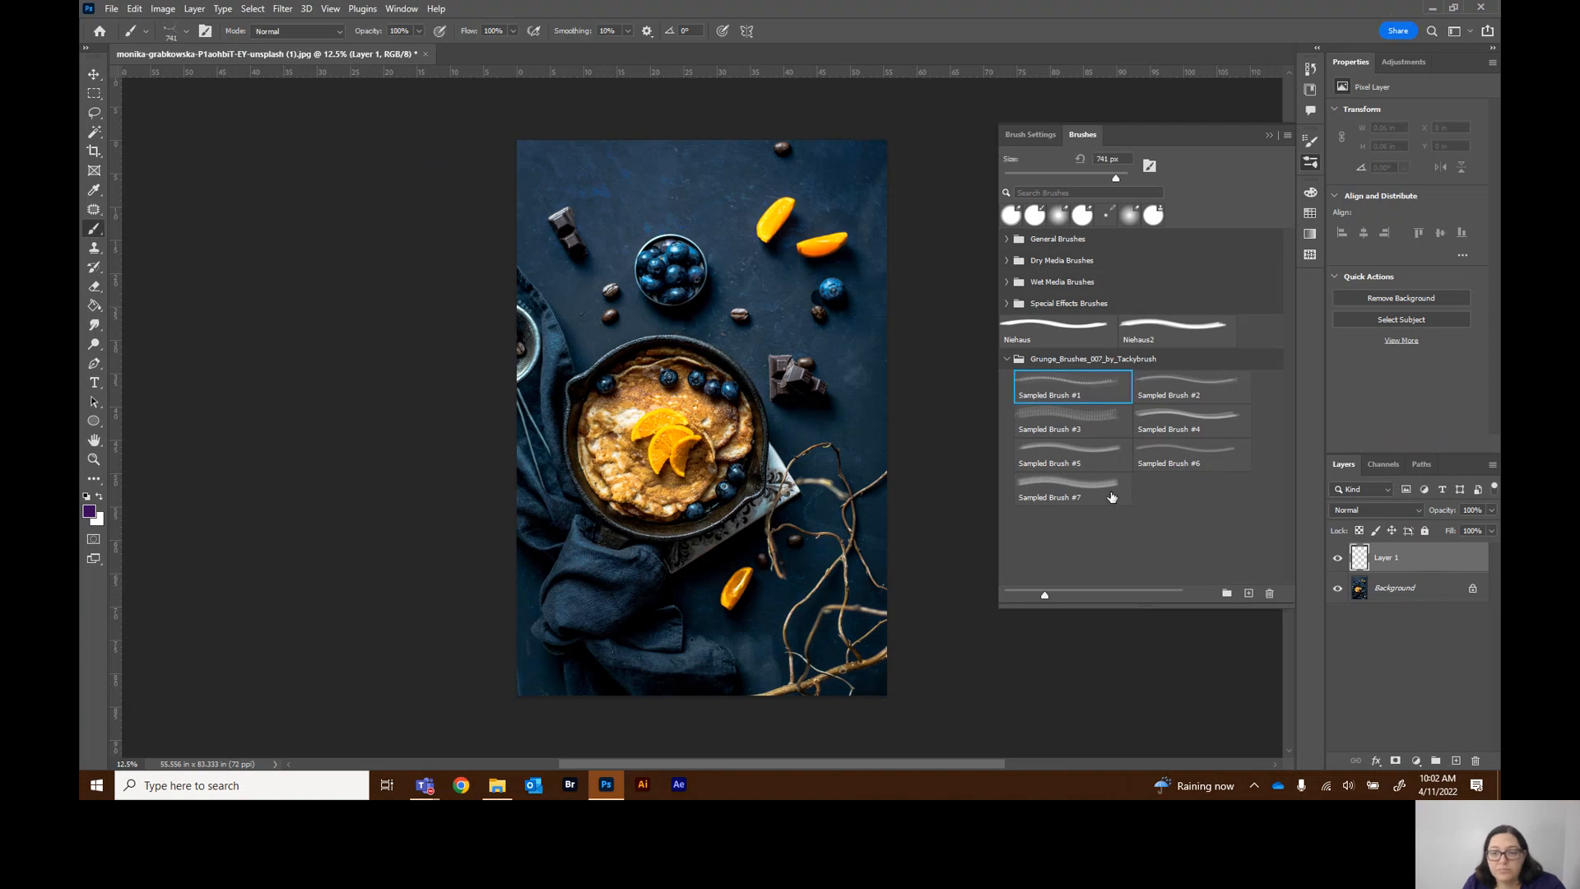
{"action": "left_click", "coordinate": [1005, 358]}
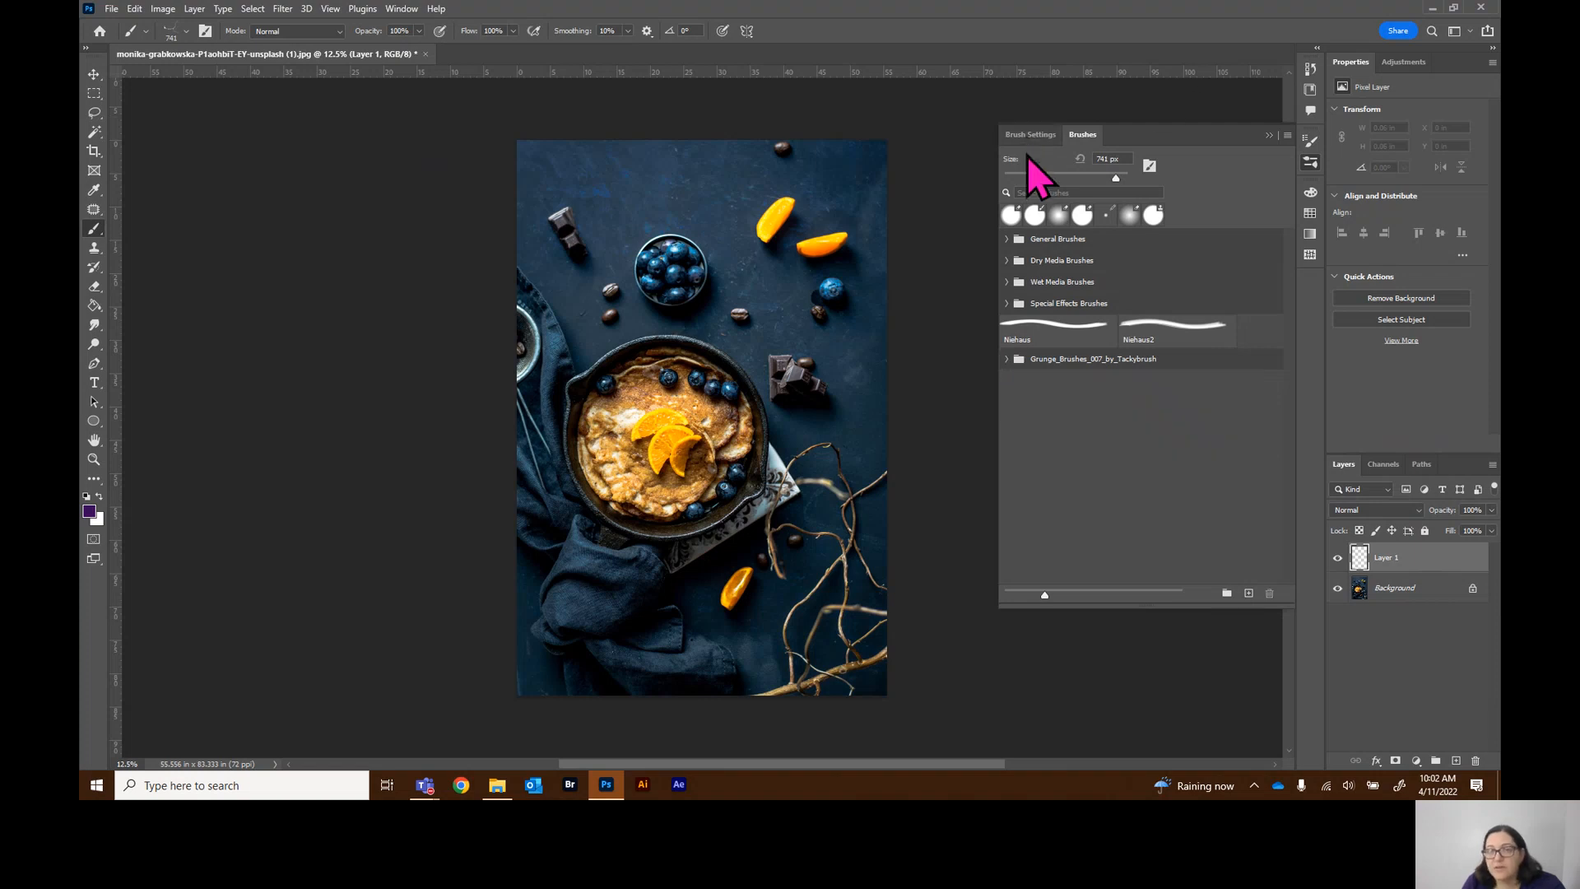
Collapse the Brushes panel to its dock icon and expand it again
{"action": "left_click", "coordinate": [1269, 135]}
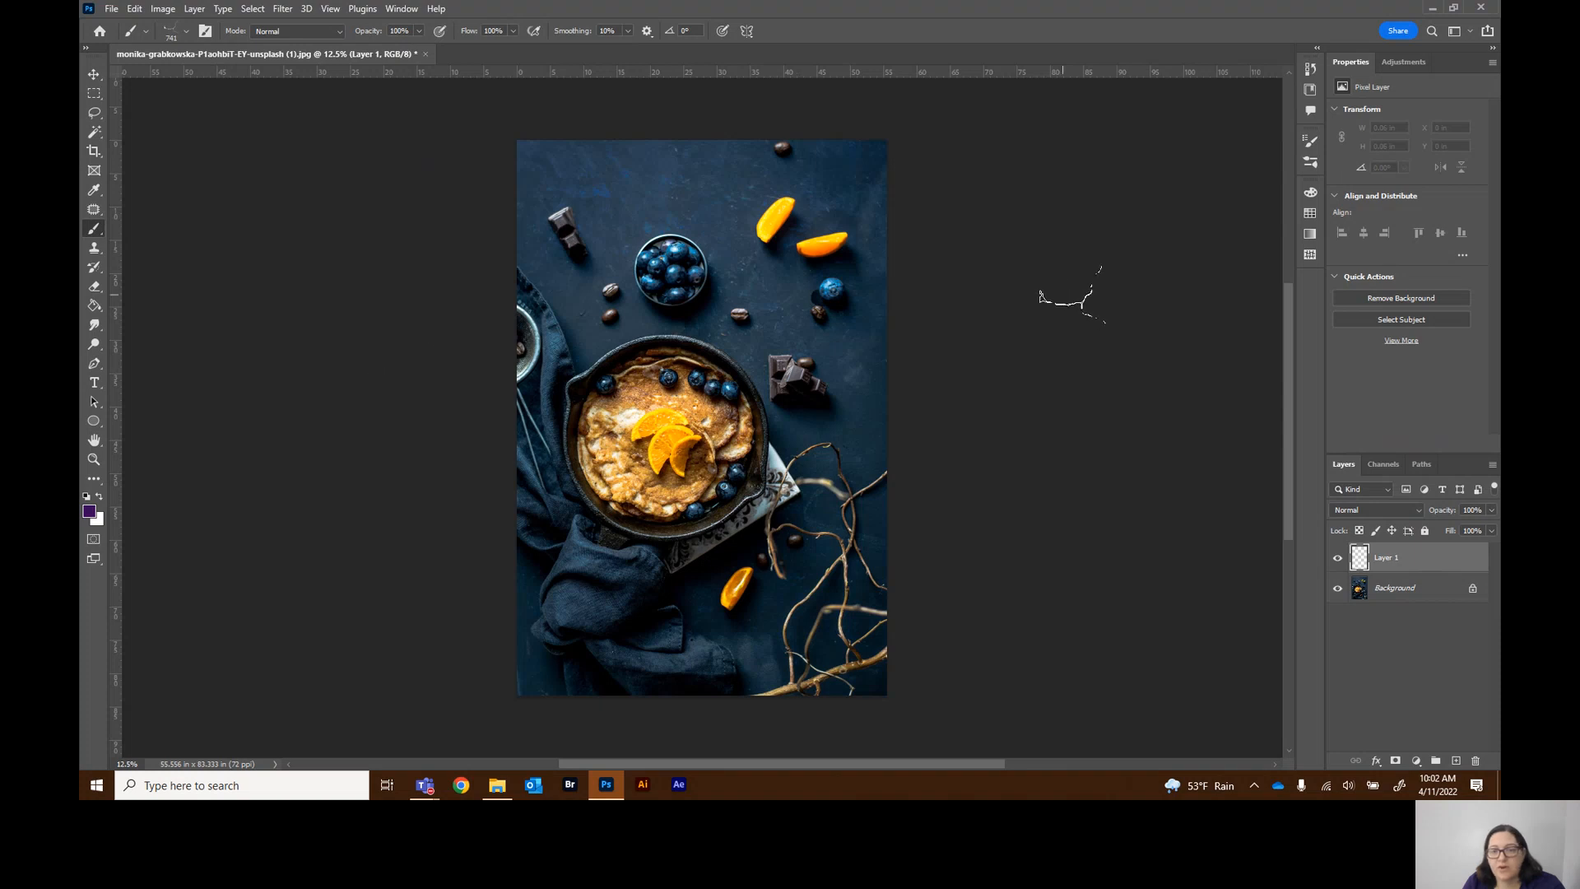
{"action": "left_click", "coordinate": [1317, 162]}
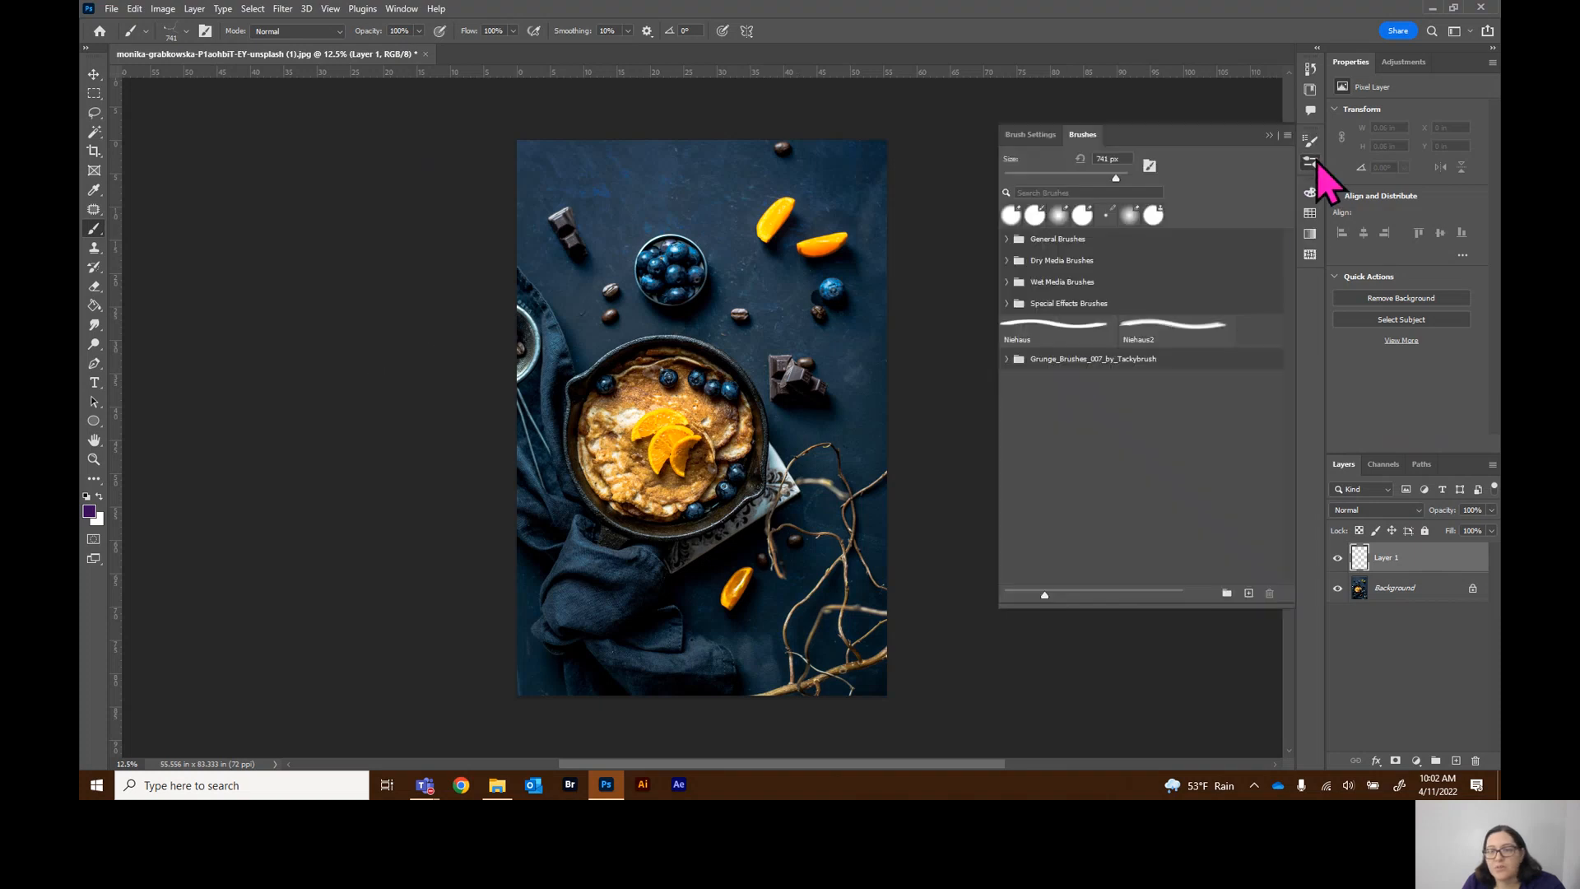
Pick the first round brush preset for the Eraser tool and collapse the Brushes panel to its icon
{"action": "left_click", "coordinate": [1013, 216]}
{"action": "key", "text": "e"}
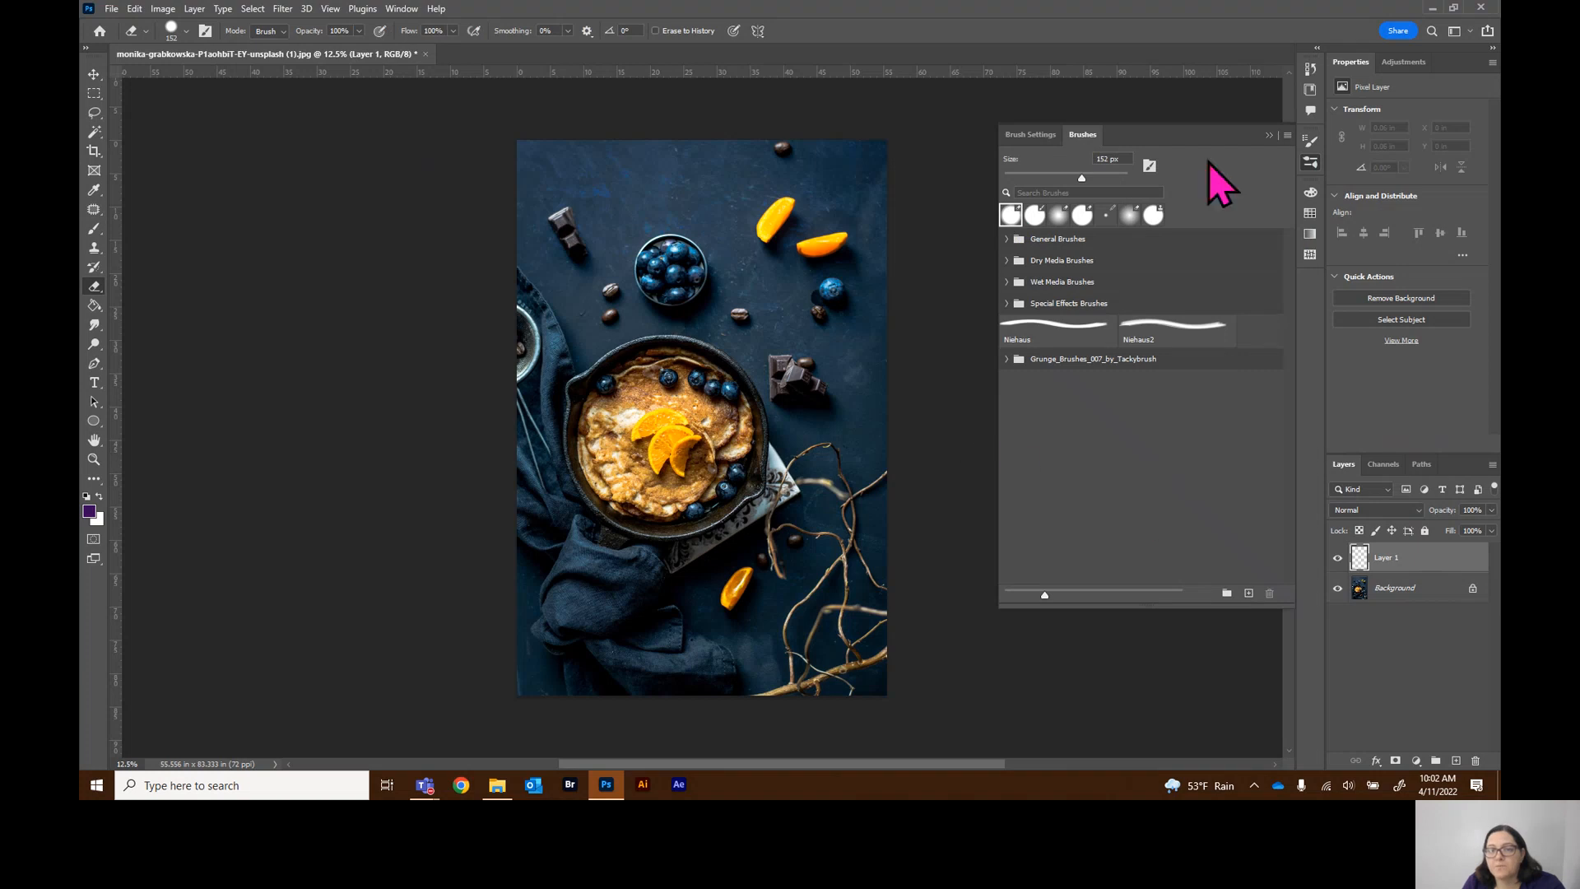
{"action": "left_click", "coordinate": [1268, 138]}
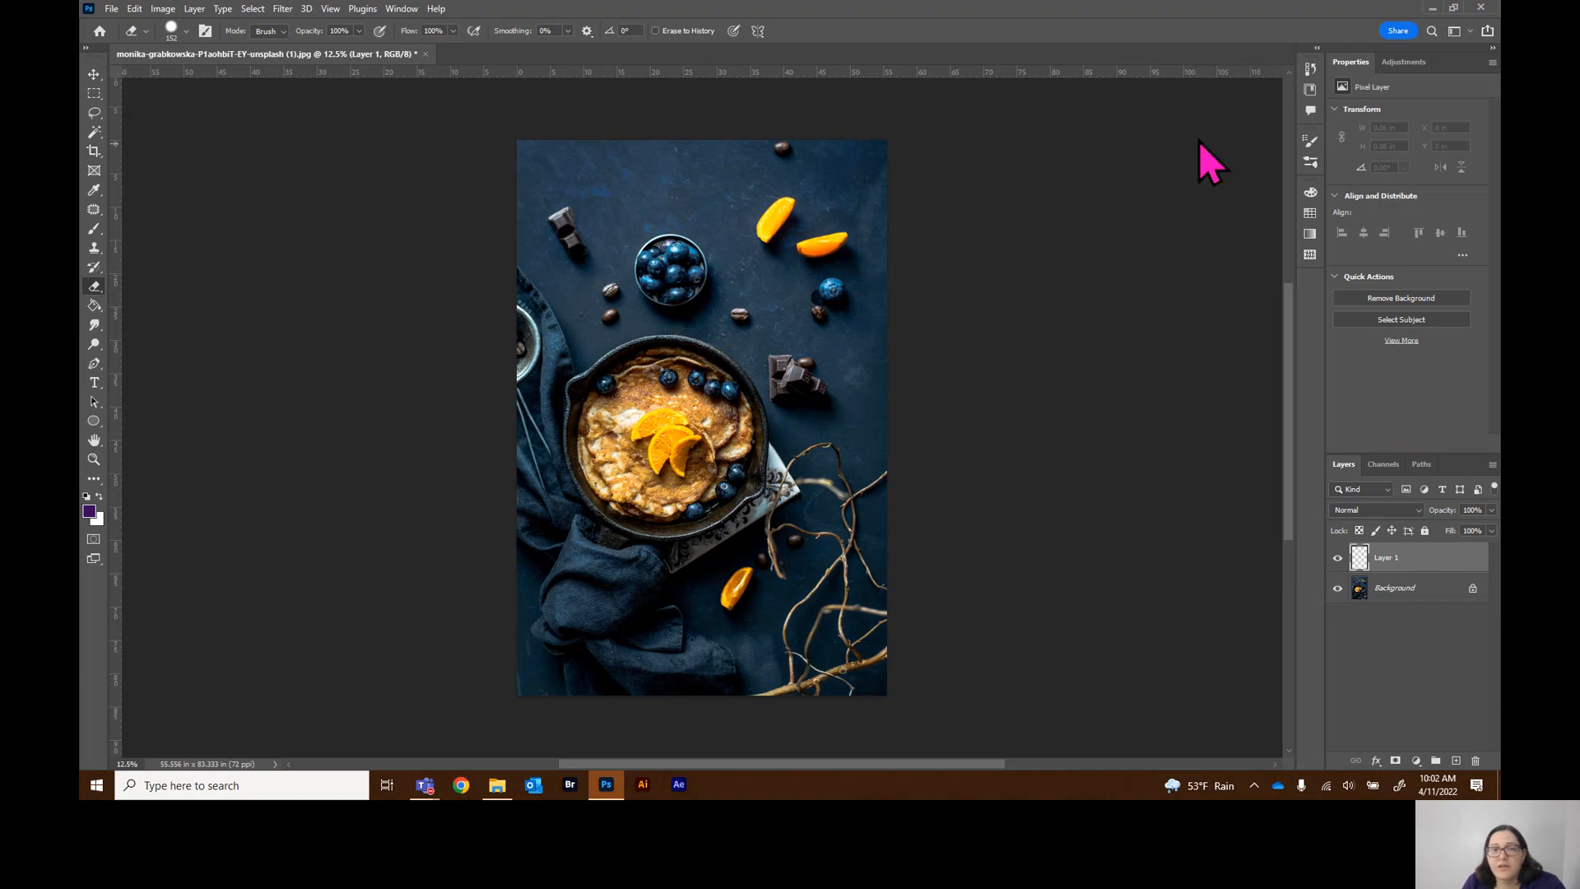
Open the Character panel, switch between its Character and Paragraph tabs, and collapse it to an icon
{"action": "left_click", "coordinate": [402, 9]}
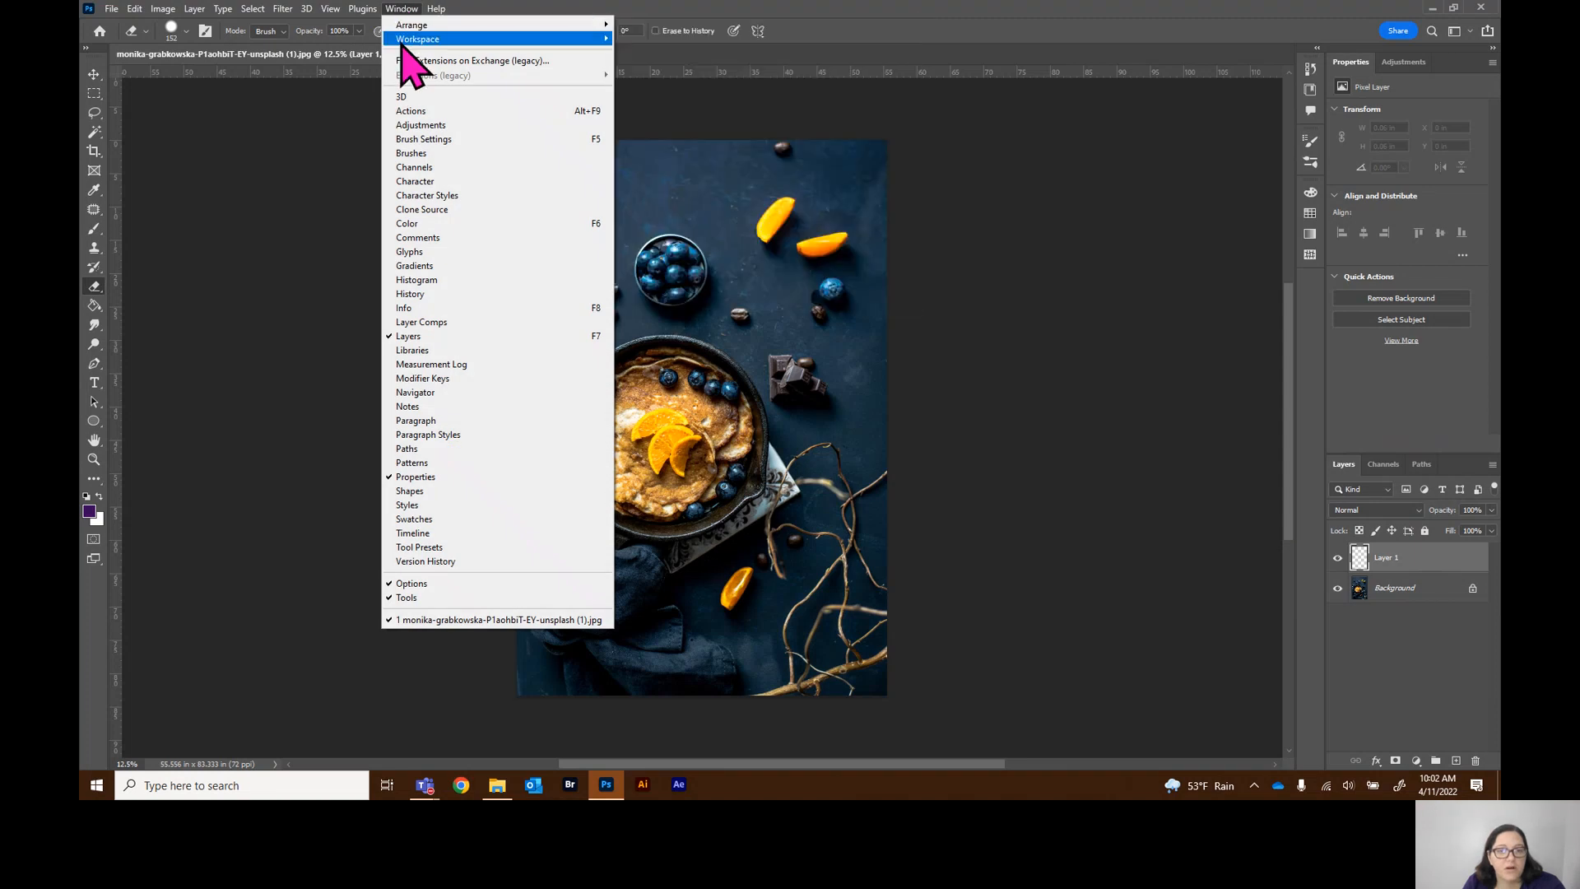
{"action": "left_click", "coordinate": [417, 185]}
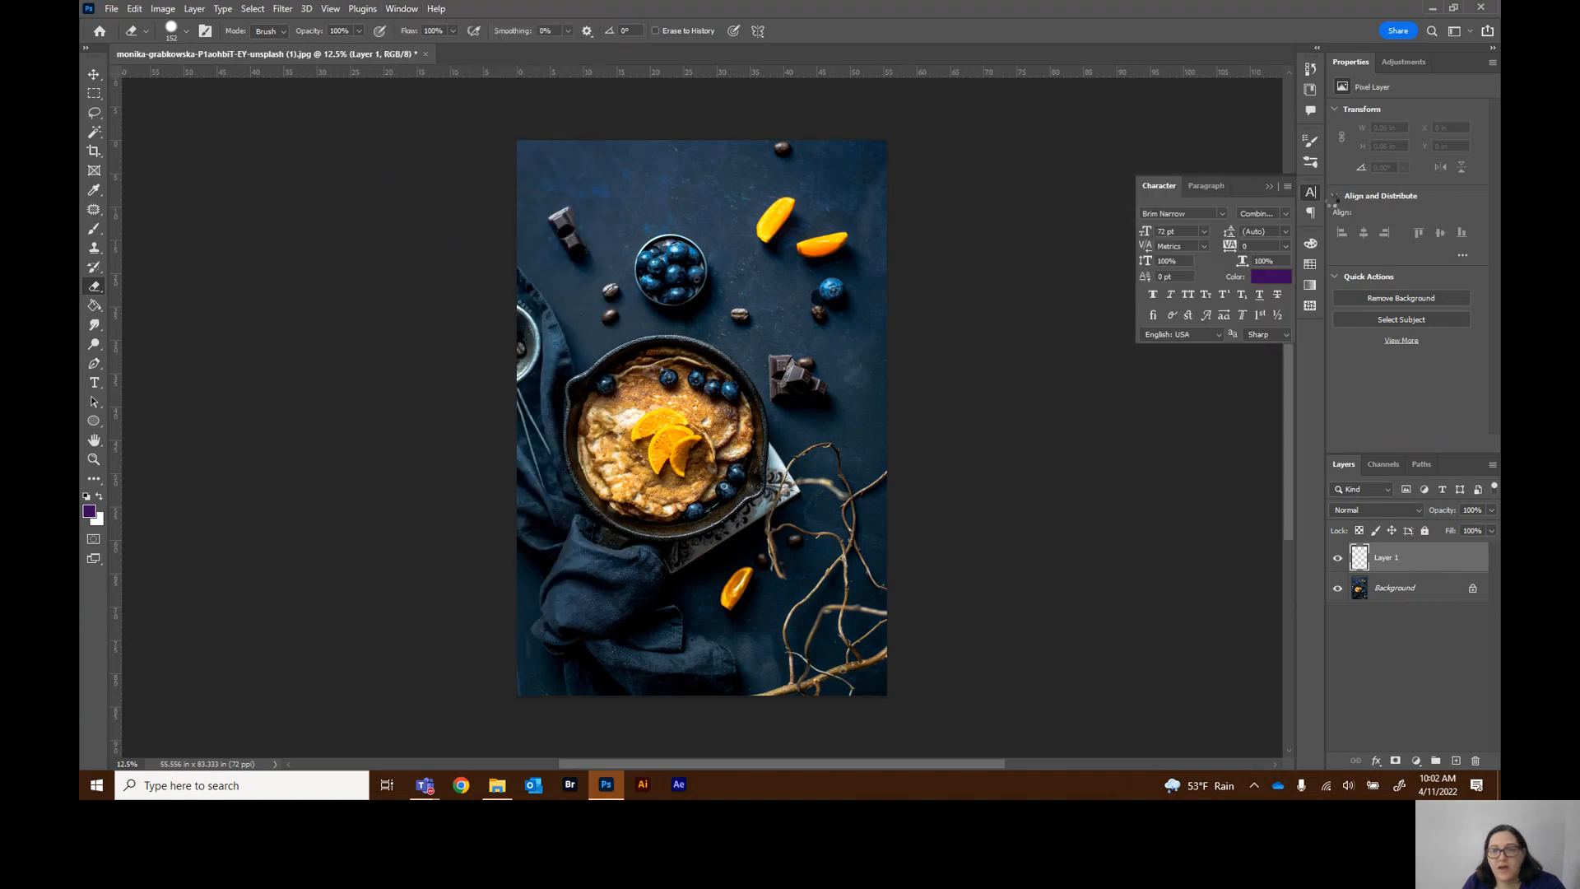
{"action": "left_click", "coordinate": [1206, 186]}
{"action": "left_click", "coordinate": [1171, 188]}
{"action": "left_click", "coordinate": [1203, 187]}
{"action": "left_click", "coordinate": [1170, 189]}
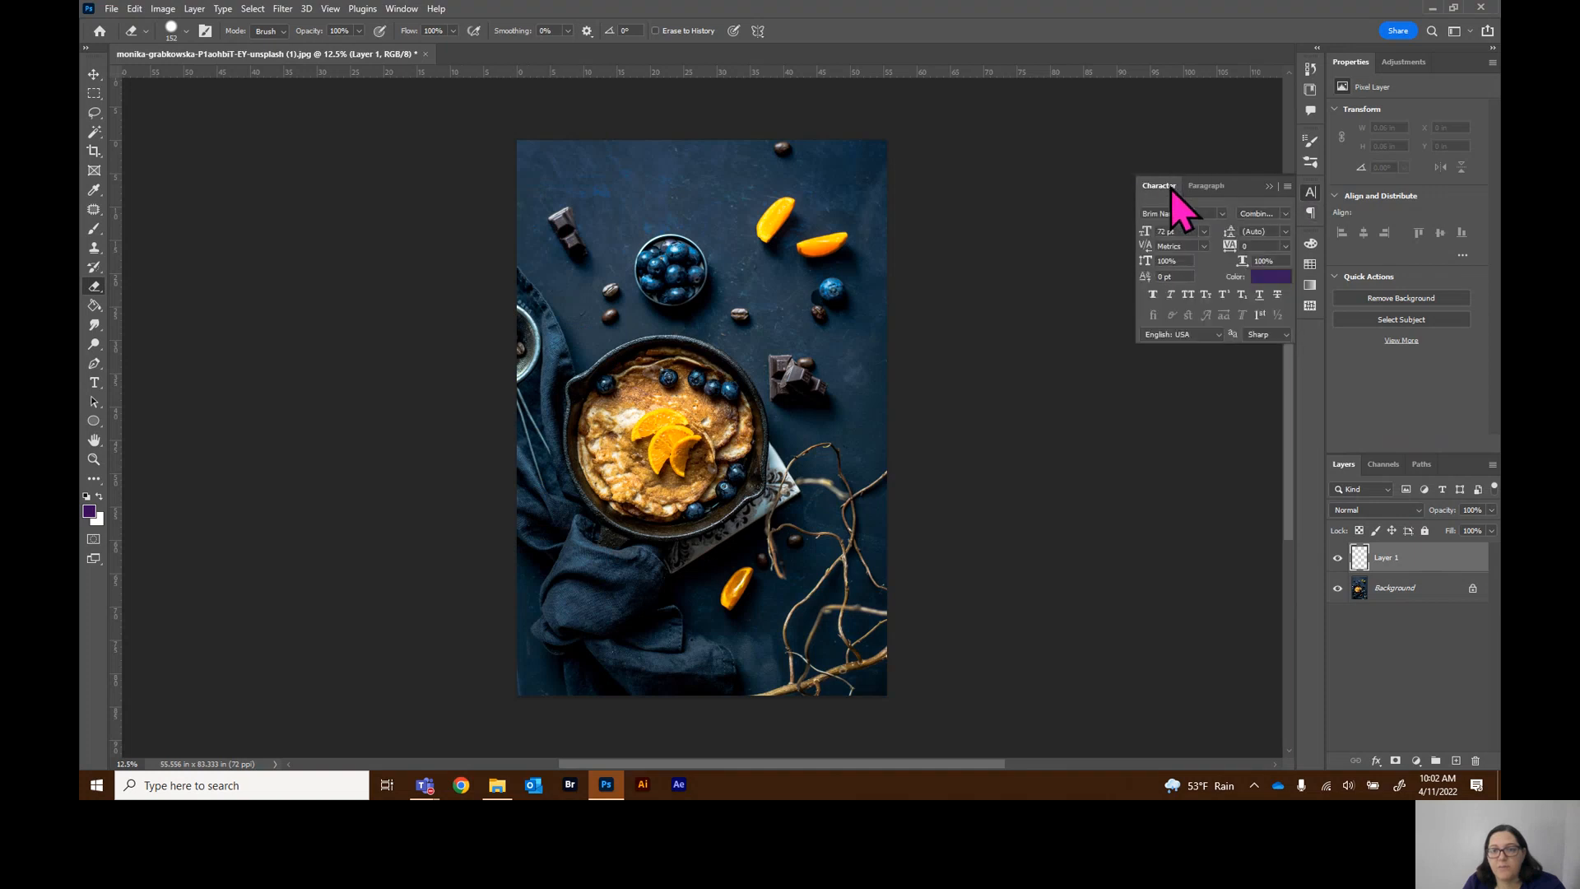
{"action": "left_click", "coordinate": [1268, 186]}
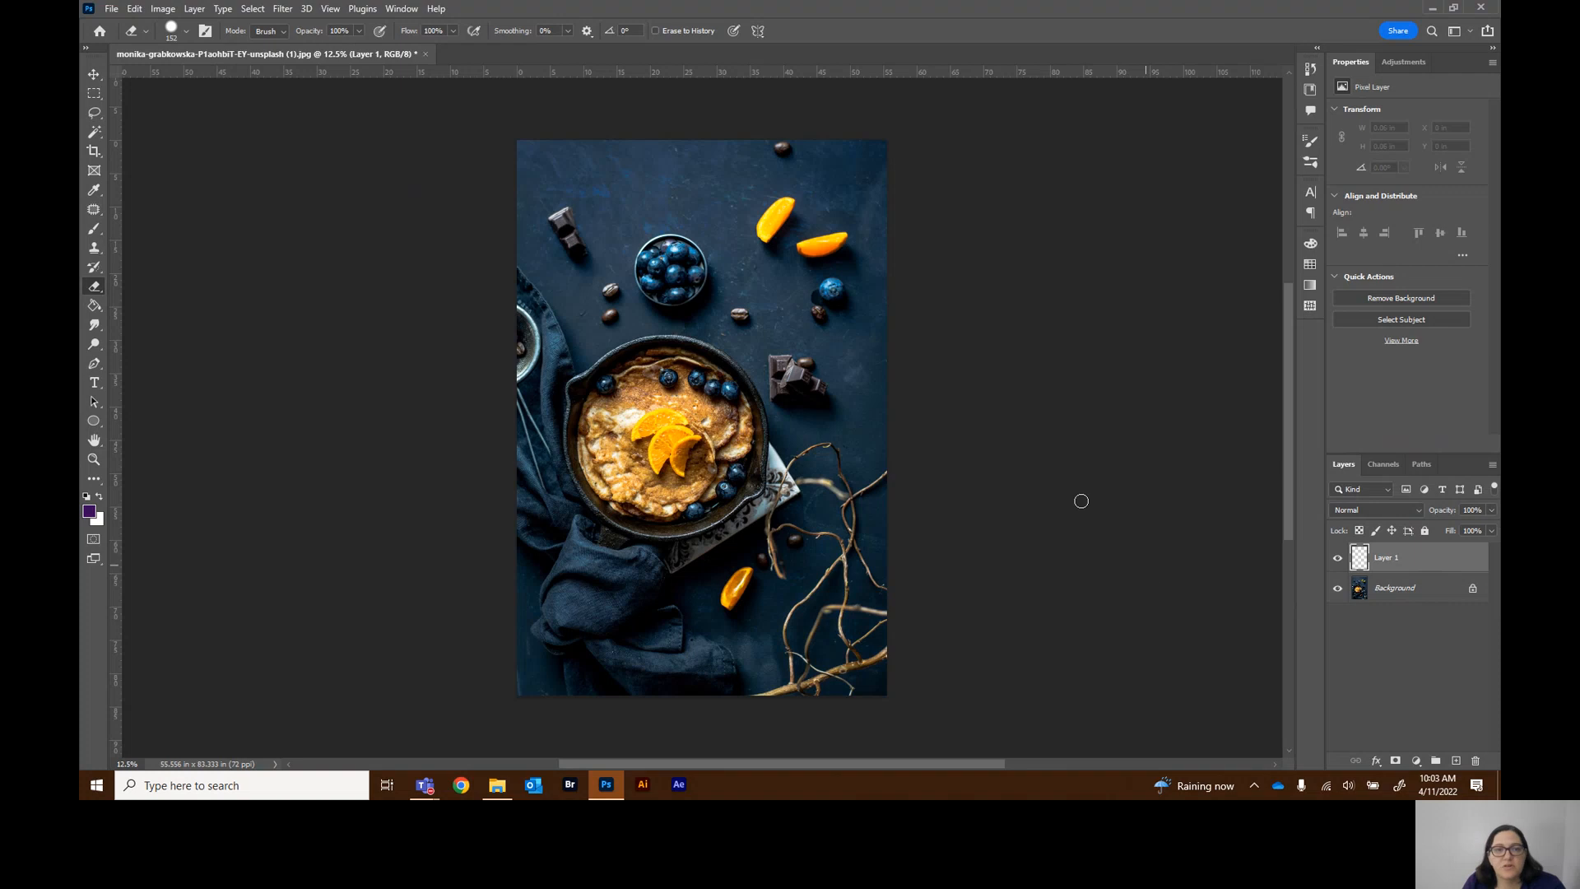
Start a new workspace named SCC, then close the dialog without saving it
{"action": "left_click", "coordinate": [399, 10]}
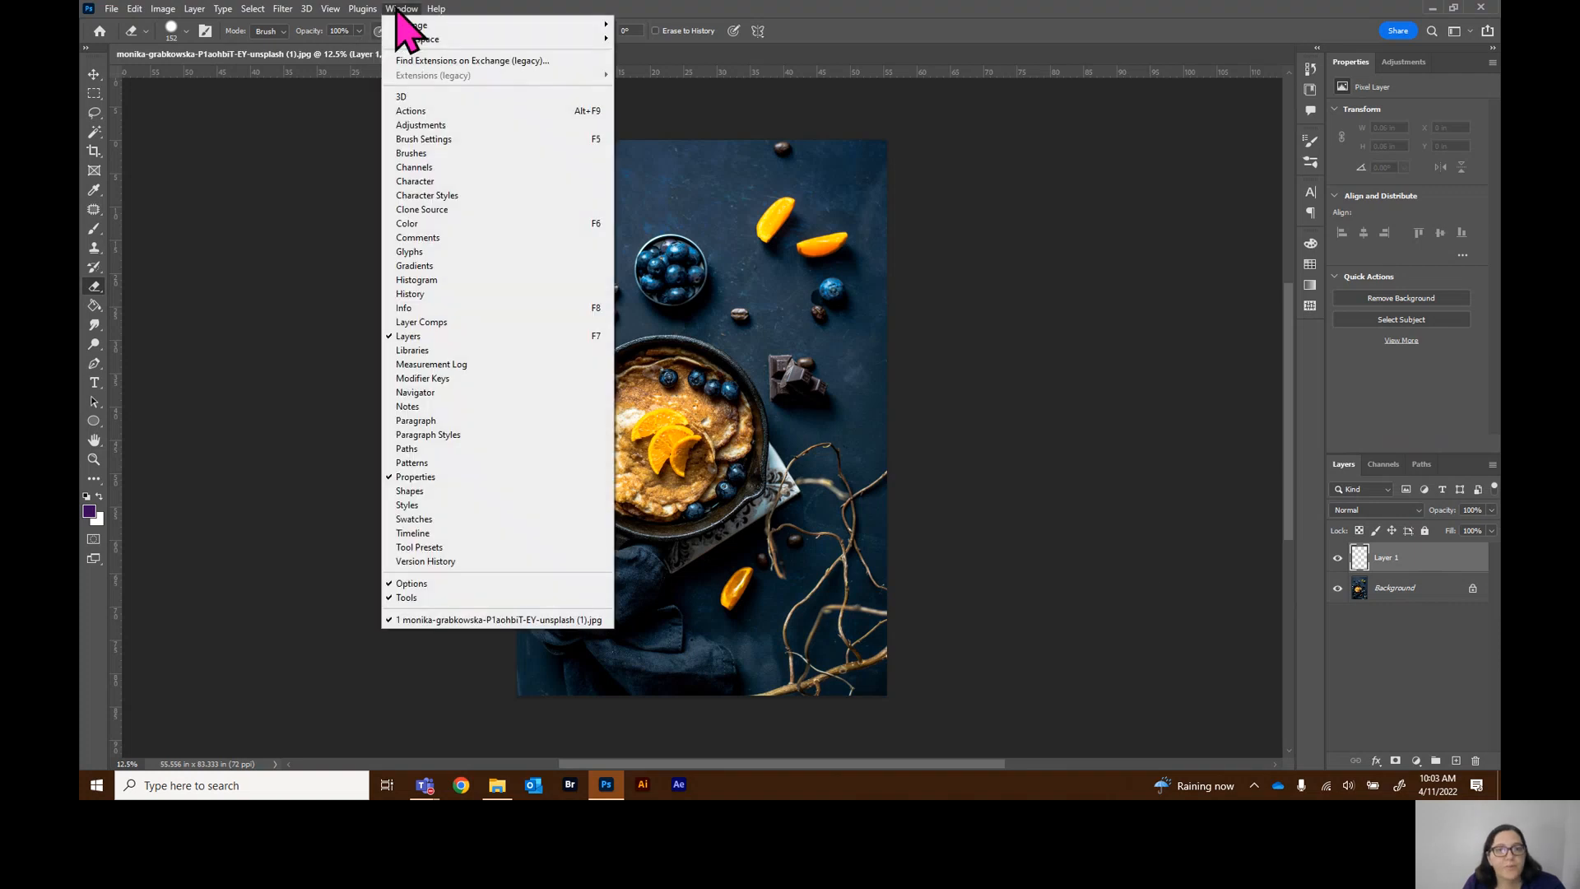
{"action": "mouse_move", "coordinate": [415, 43]}
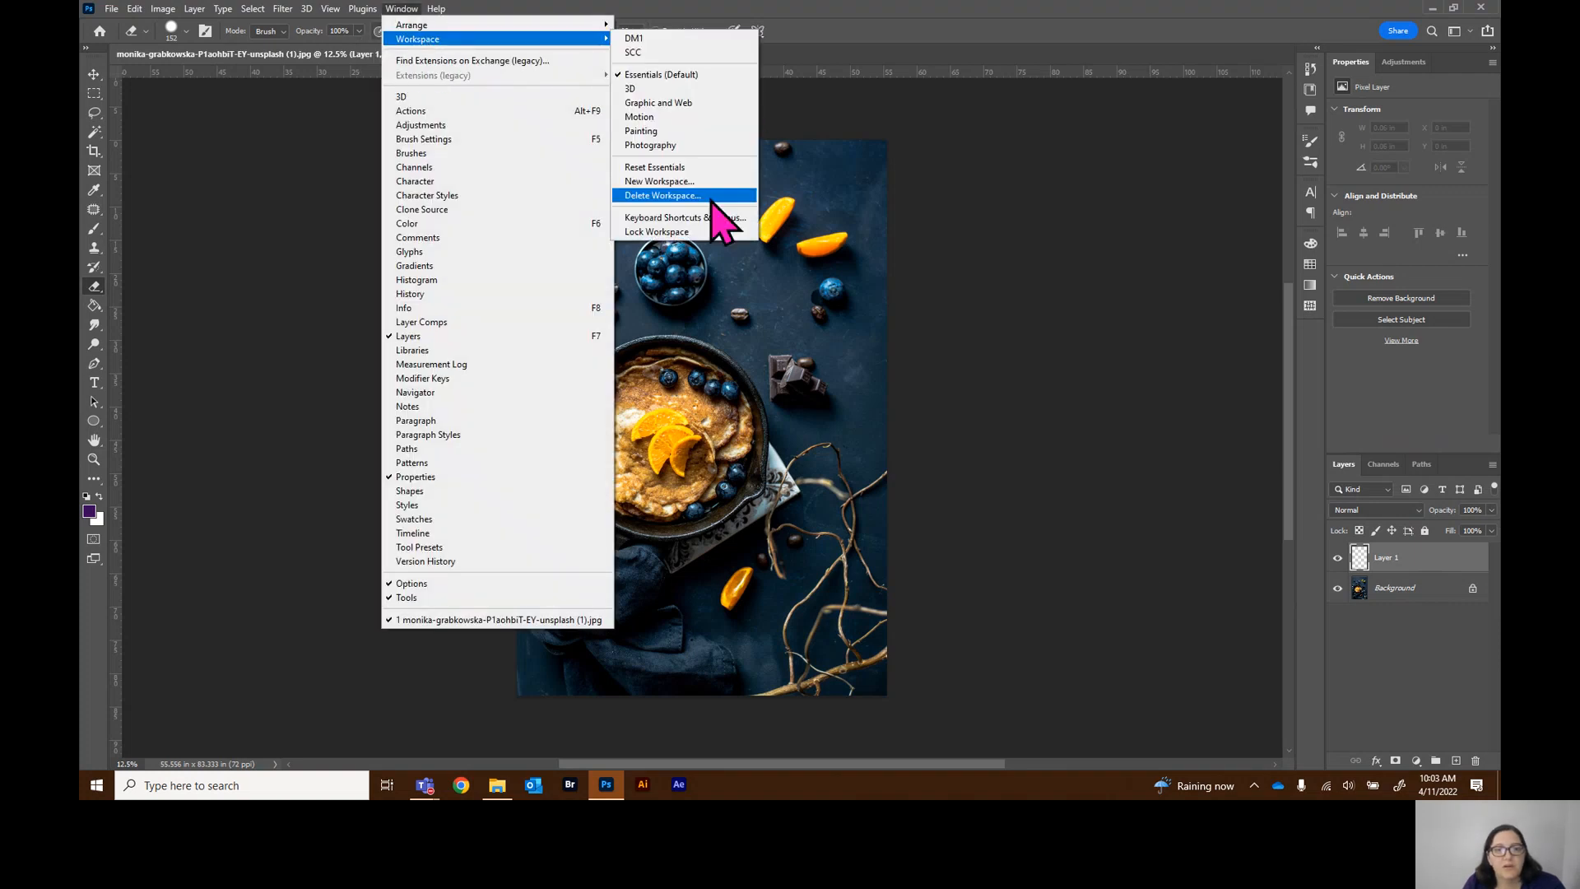
{"action": "left_click", "coordinate": [683, 184]}
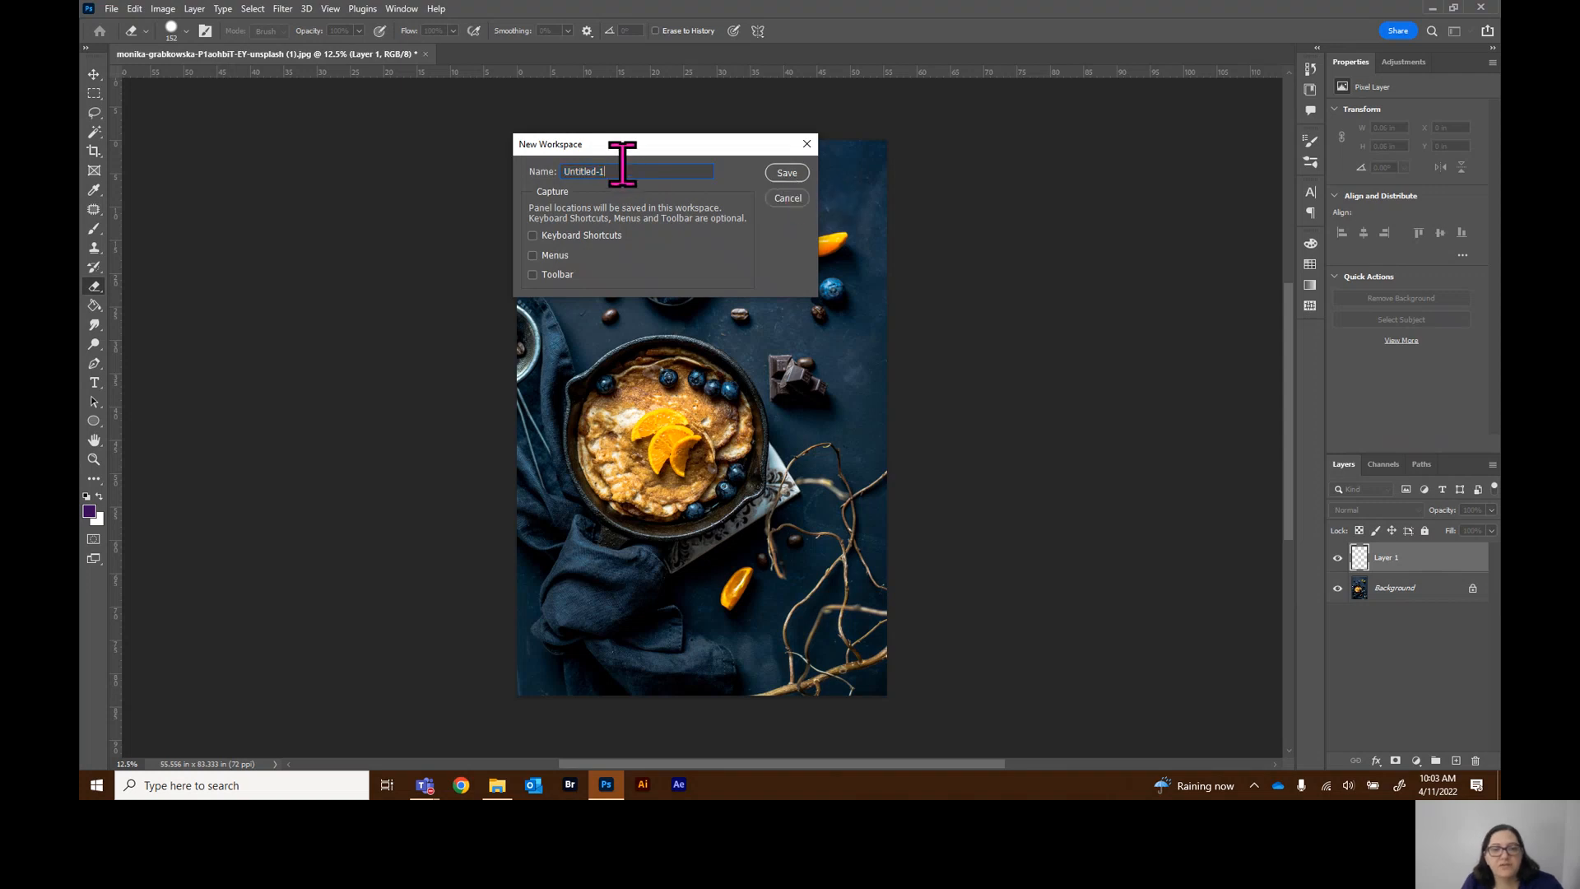
{"action": "key", "text": "BackSpace"}
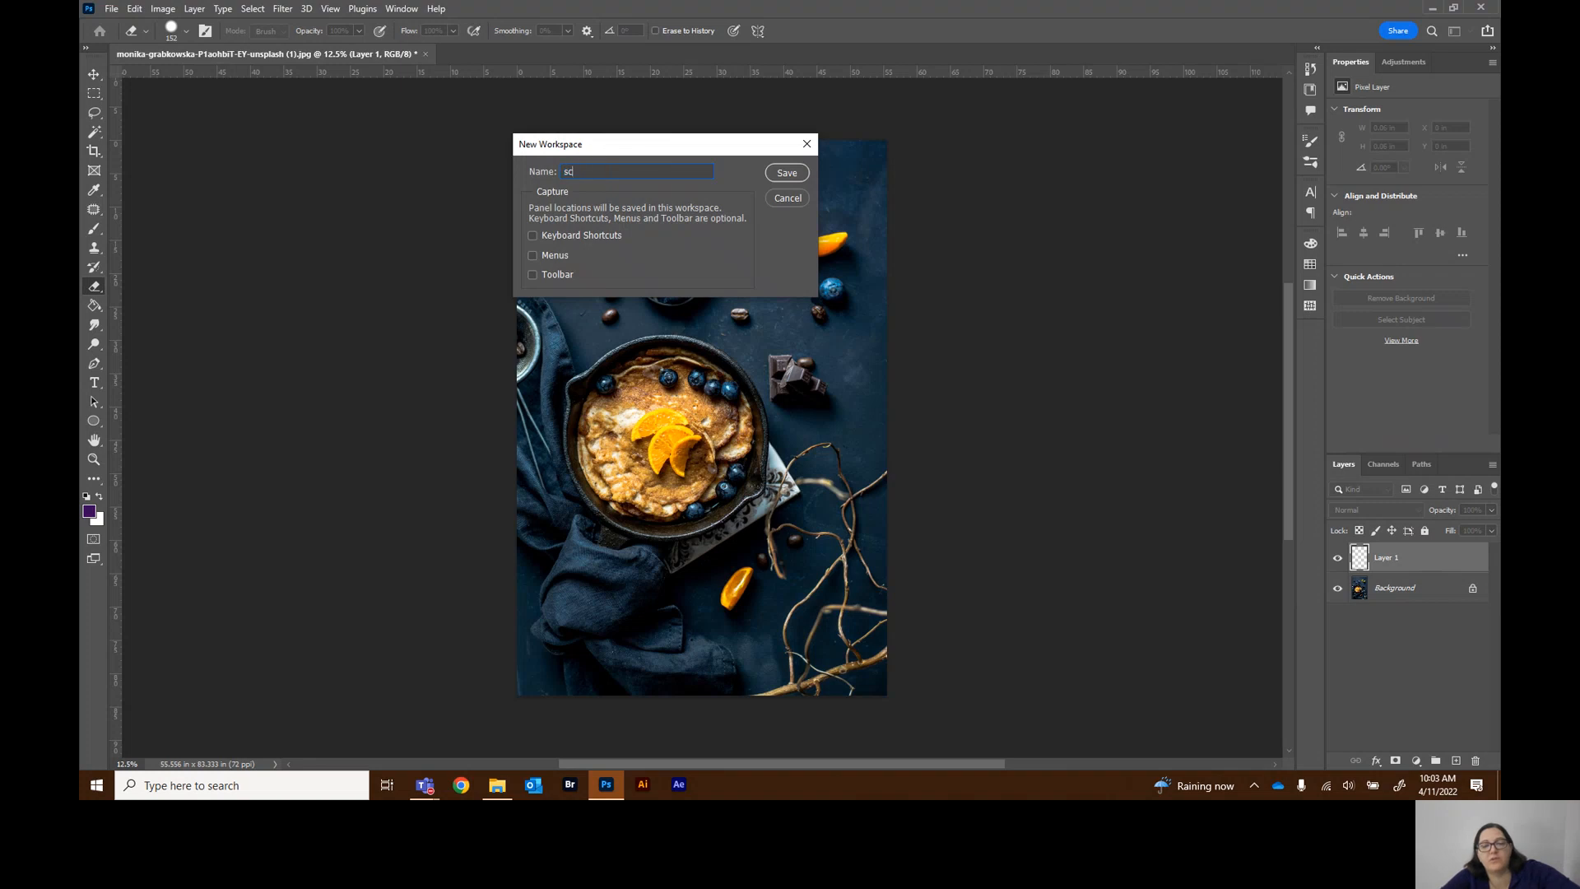
{"action": "type", "text": "SCC"}
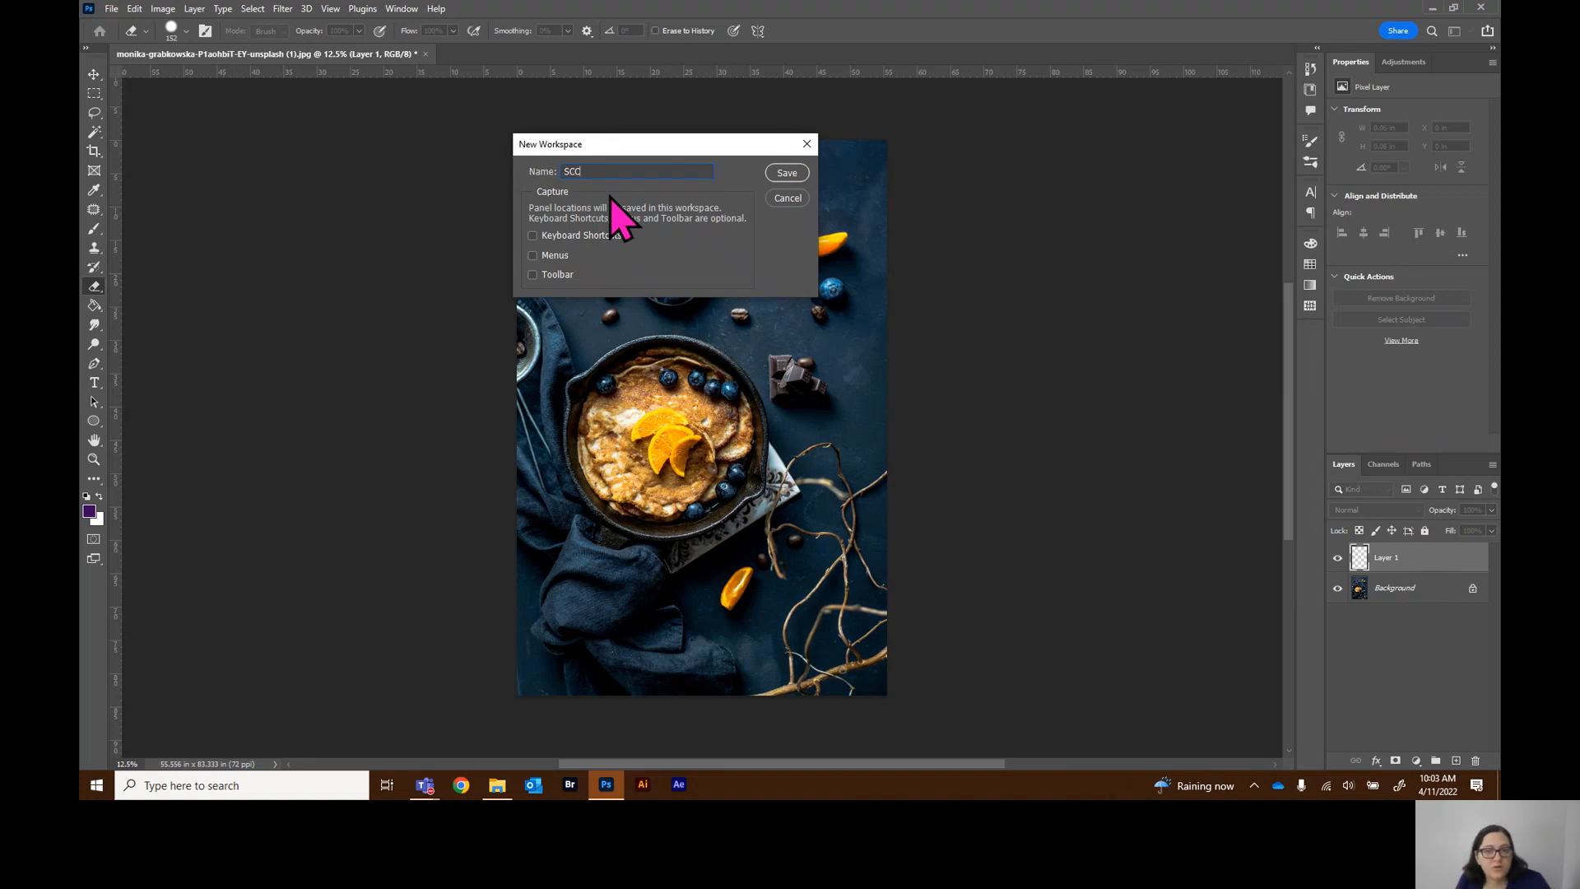
{"action": "left_click", "coordinate": [806, 144]}
Switch to the SCC workspace and move the Libraries panel into the collapsed icon dock
{"action": "left_click", "coordinate": [402, 9]}
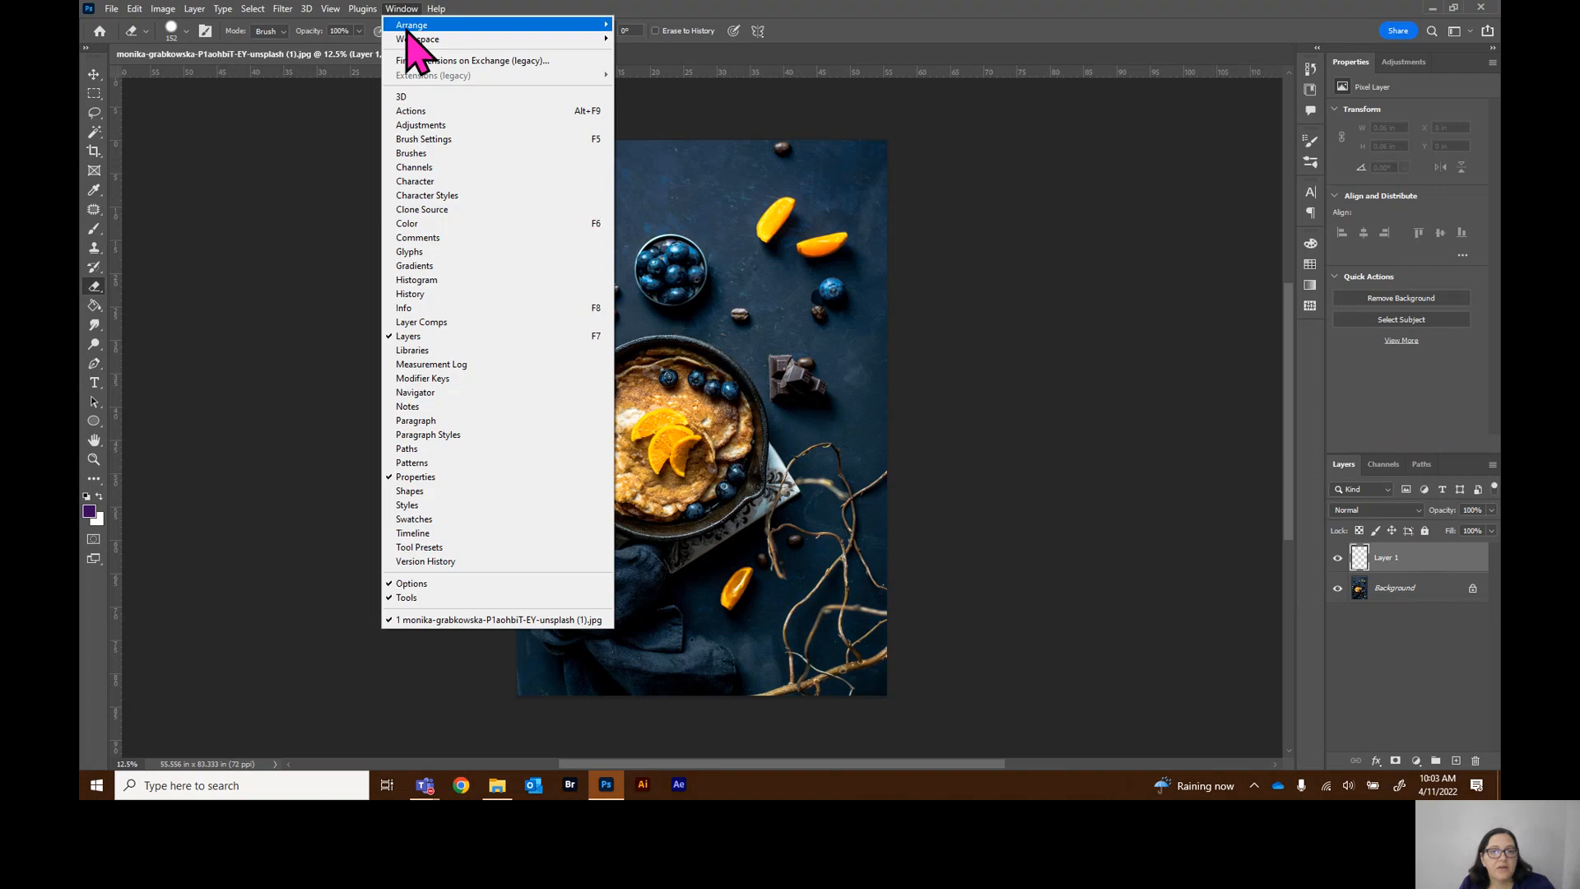
{"action": "mouse_move", "coordinate": [491, 39]}
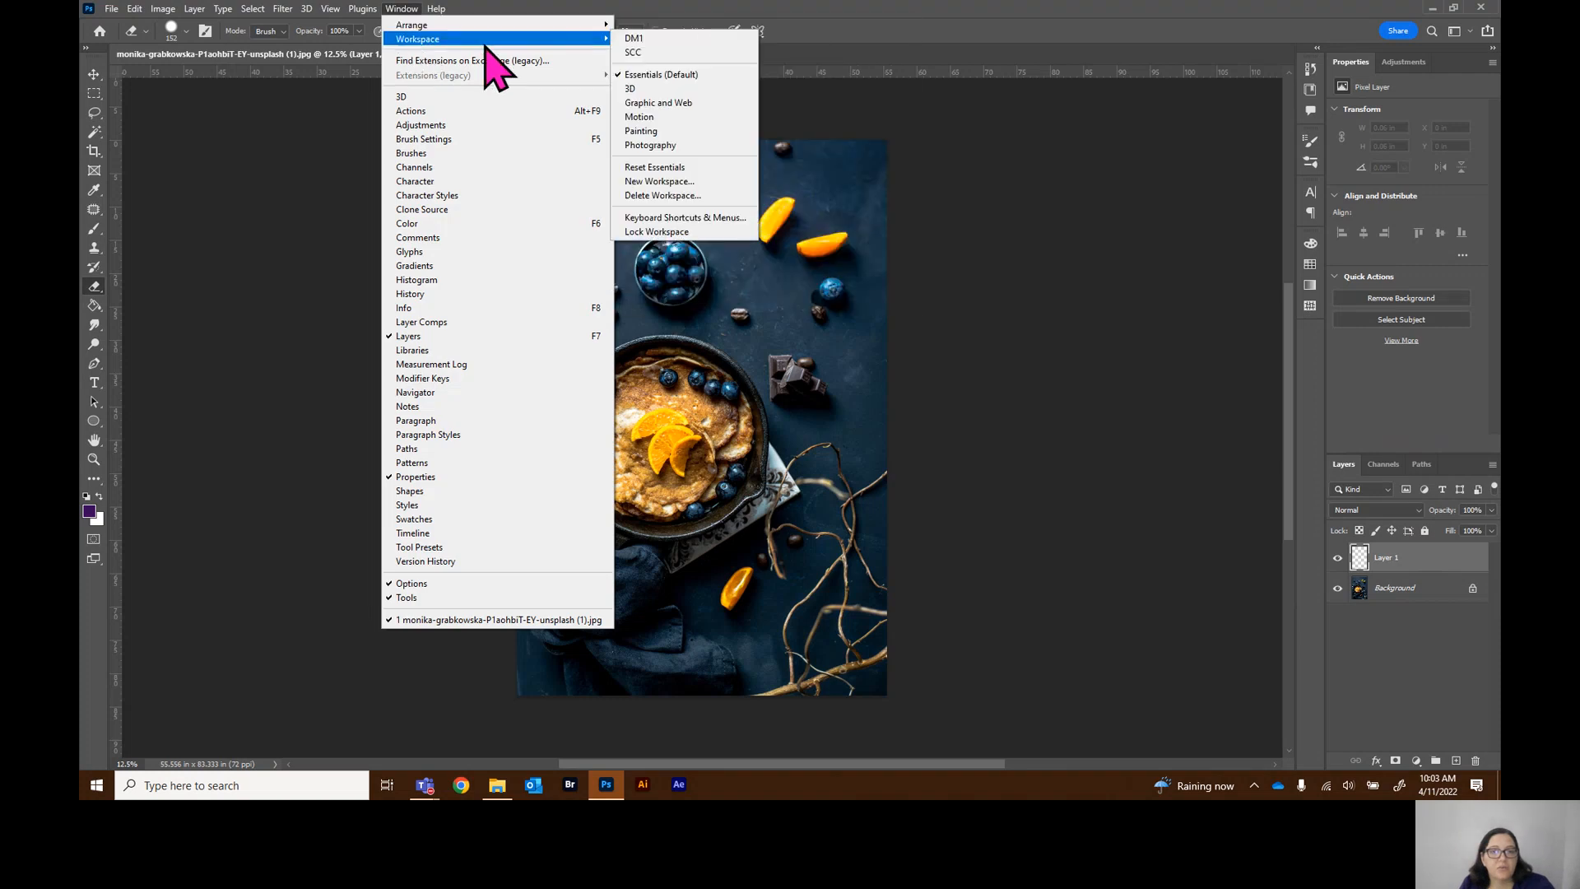
{"action": "left_click", "coordinate": [678, 54]}
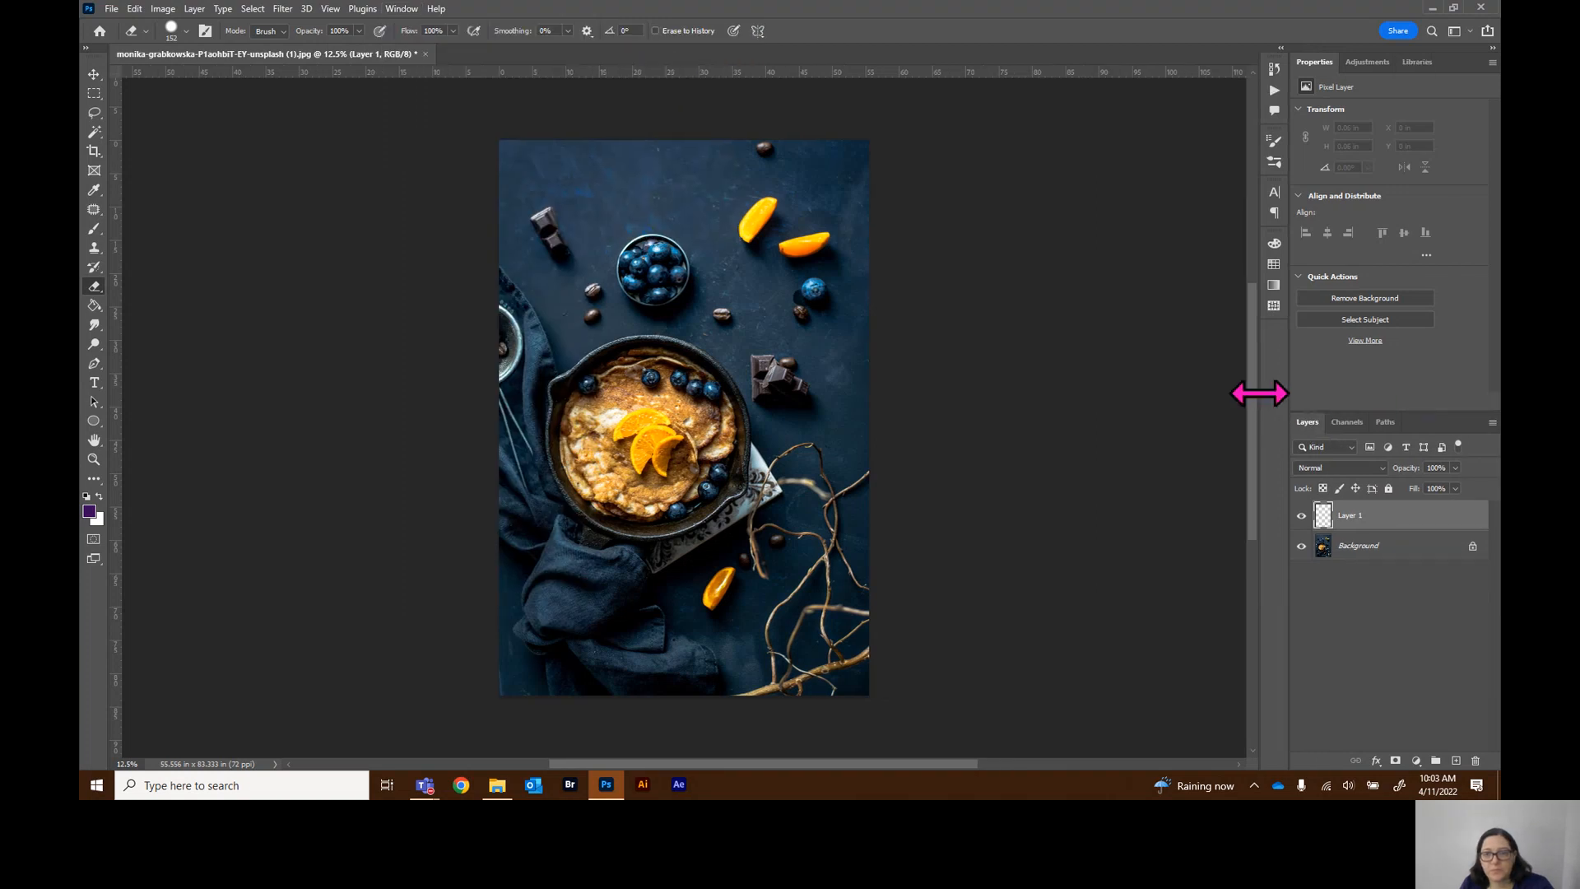
{"action": "left_click_drag", "start_coordinate": [1417, 63], "coordinate": [1273, 84]}
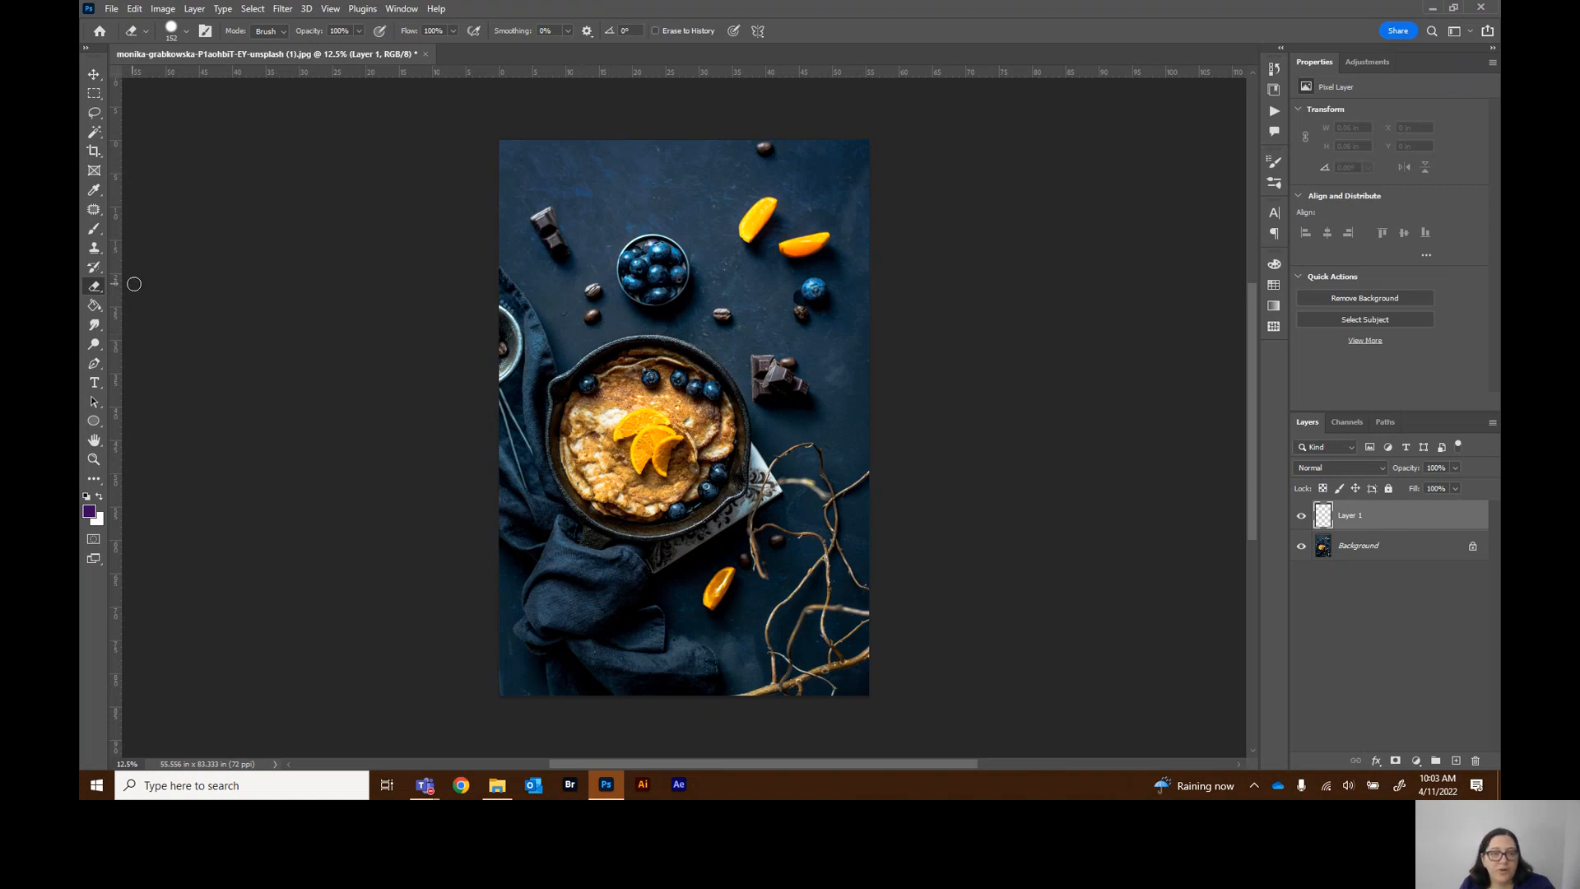
Switch between the Brush and Eraser tools, then paint a diagonal purple brush stroke across the image on Layer 1
{"action": "left_click", "coordinate": [93, 229]}
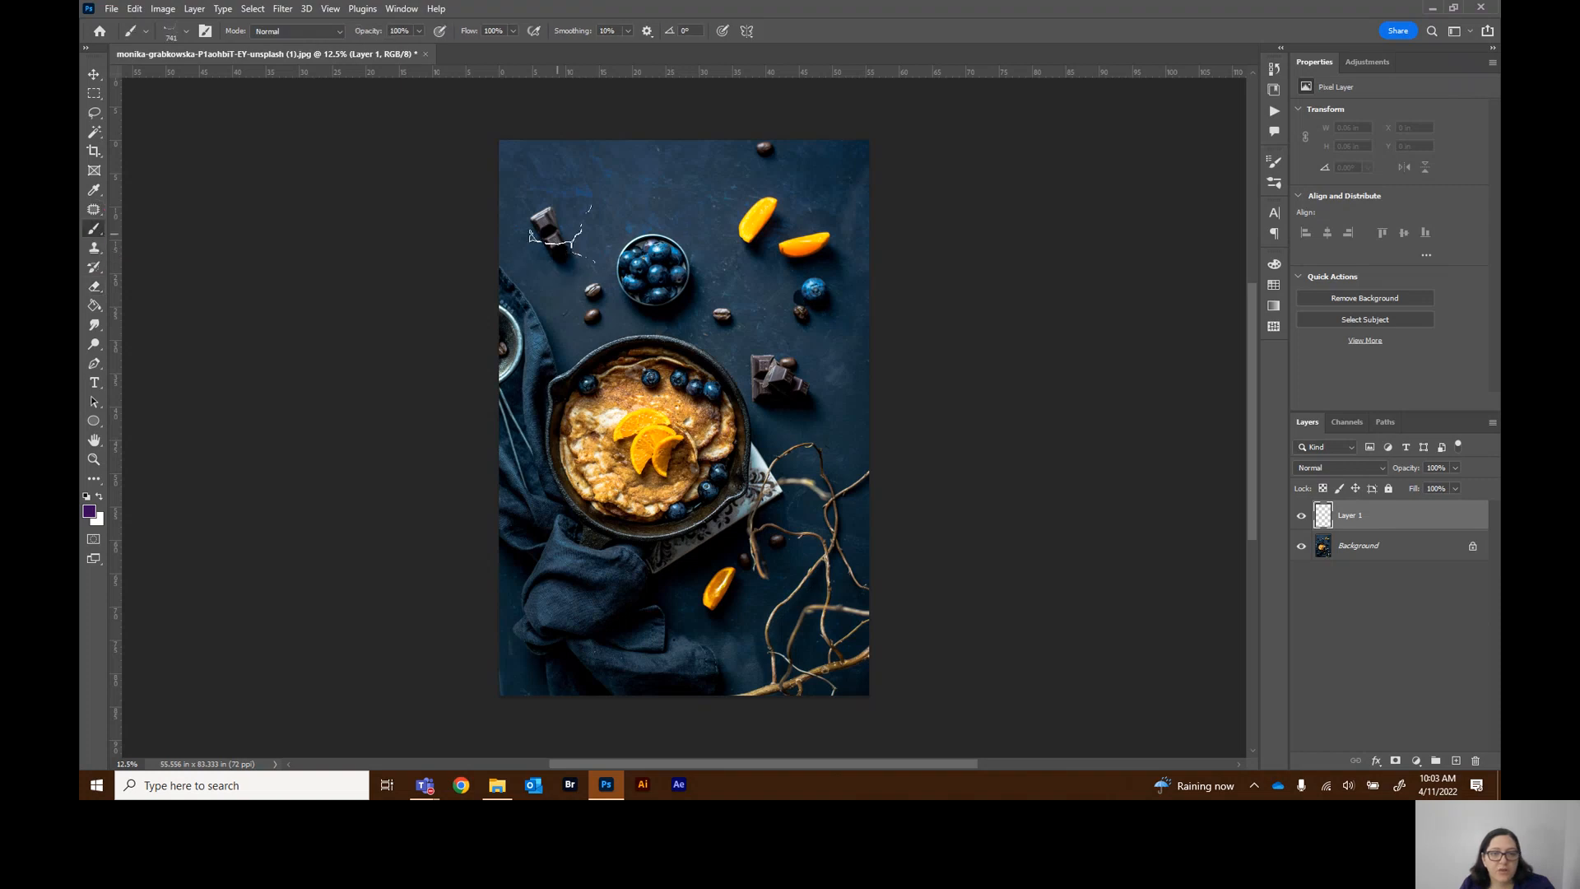
{"action": "left_click", "coordinate": [188, 31]}
{"action": "key", "text": "e"}
{"action": "left_click", "coordinate": [619, 248]}
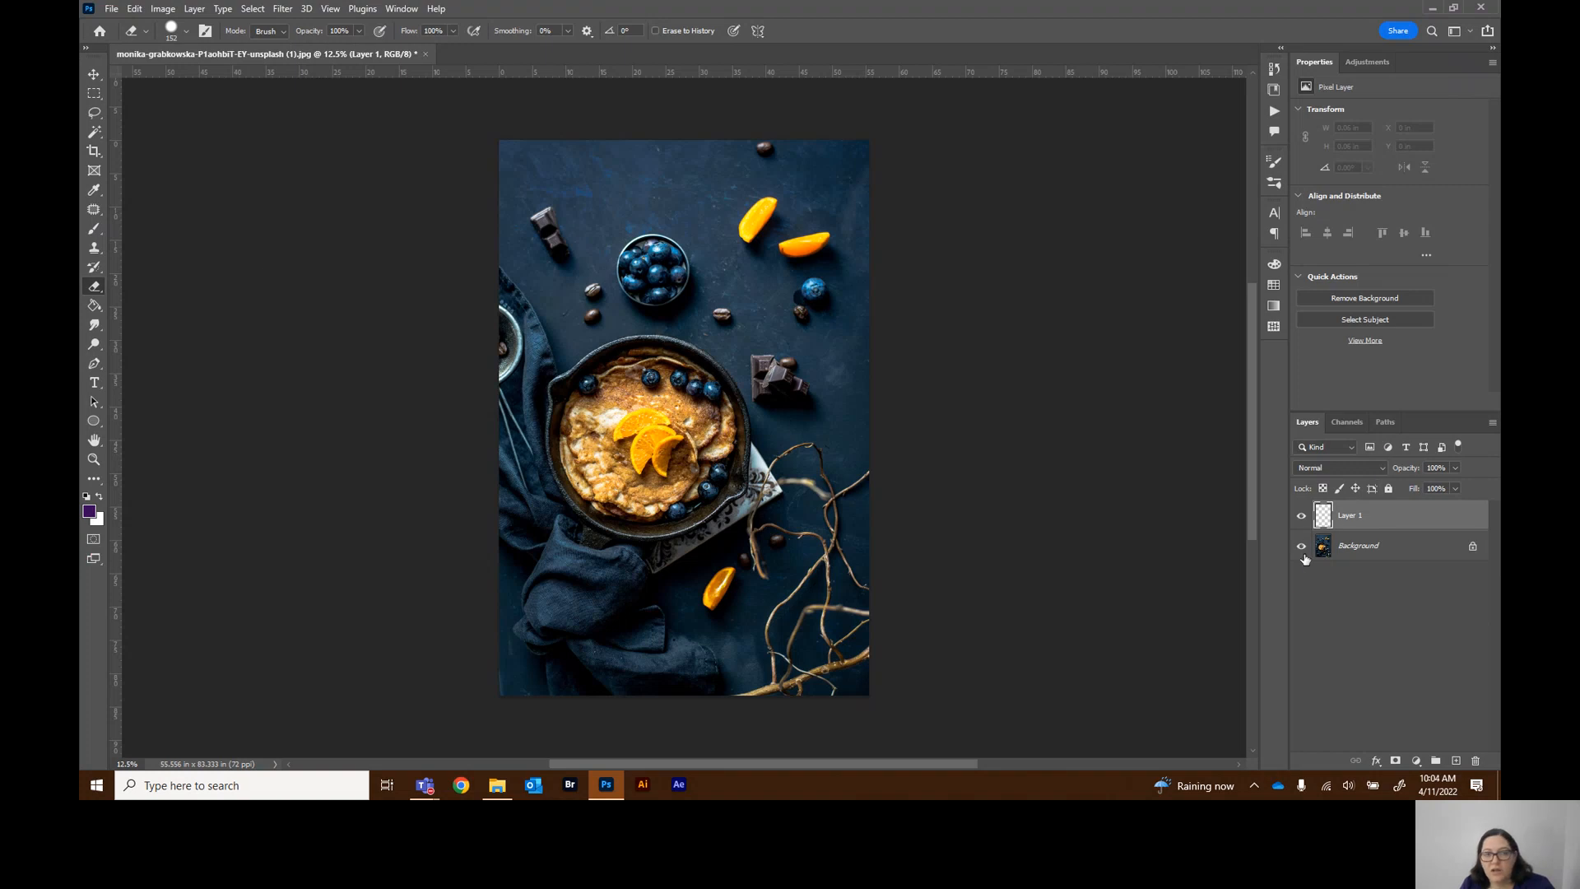
{"action": "left_click", "coordinate": [94, 230]}
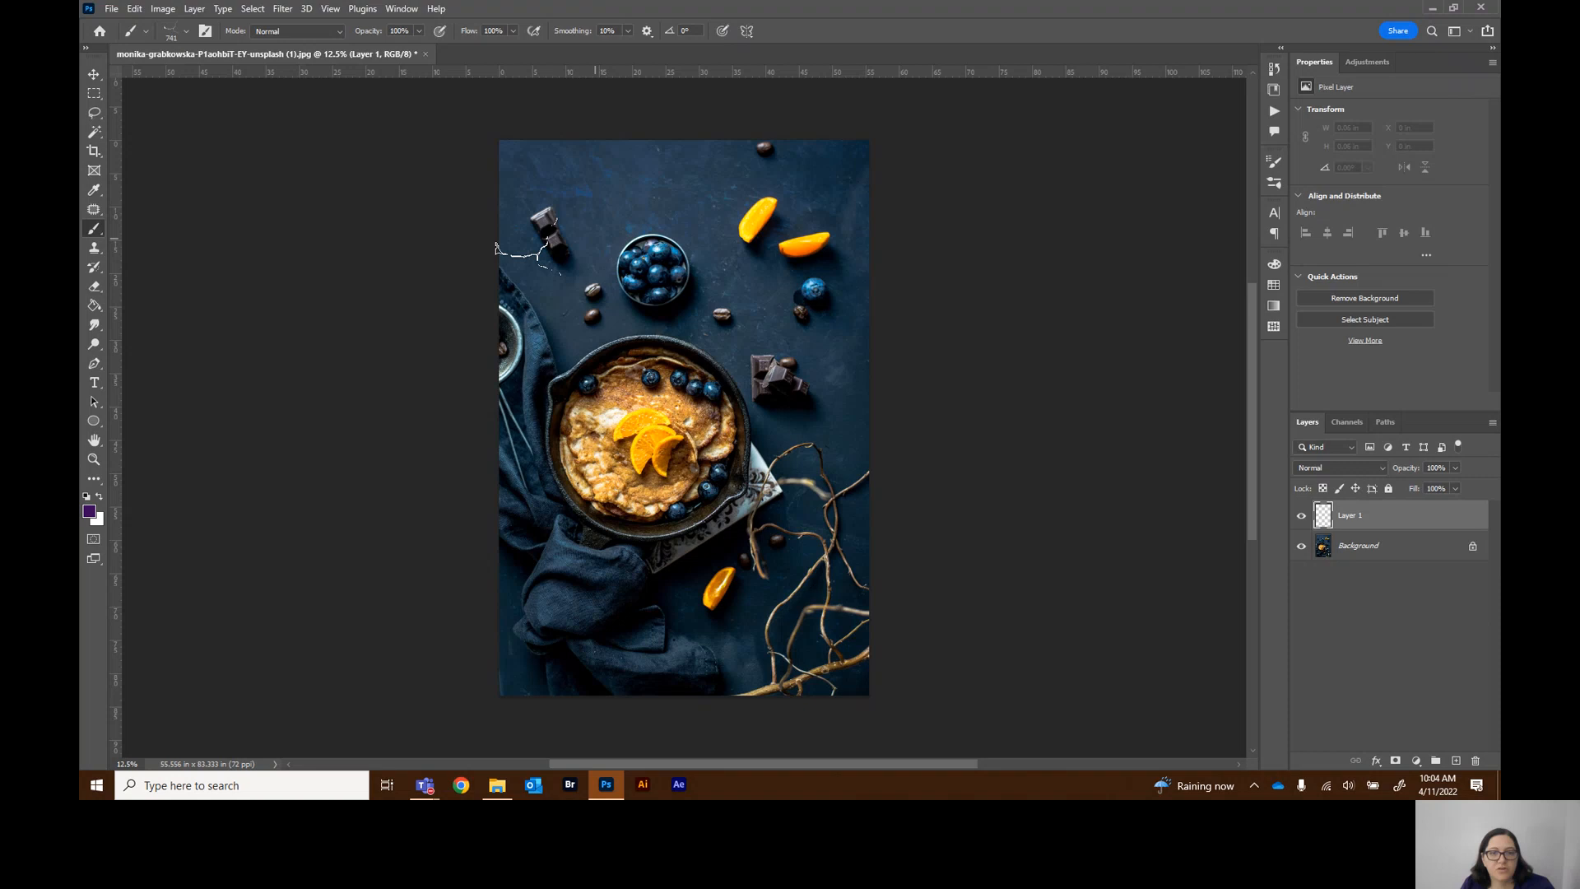
{"action": "left_click", "coordinate": [186, 31]}
{"action": "key", "text": "e"}
{"action": "key", "text": "b"}
{"action": "mouse_move", "coordinate": [576, 223]}
{"action": "left_mouse_down"}
{"action": "mouse_move", "coordinate": [630, 354]}
{"action": "mouse_move", "coordinate": [786, 621]}
{"action": "left_mouse_up"}
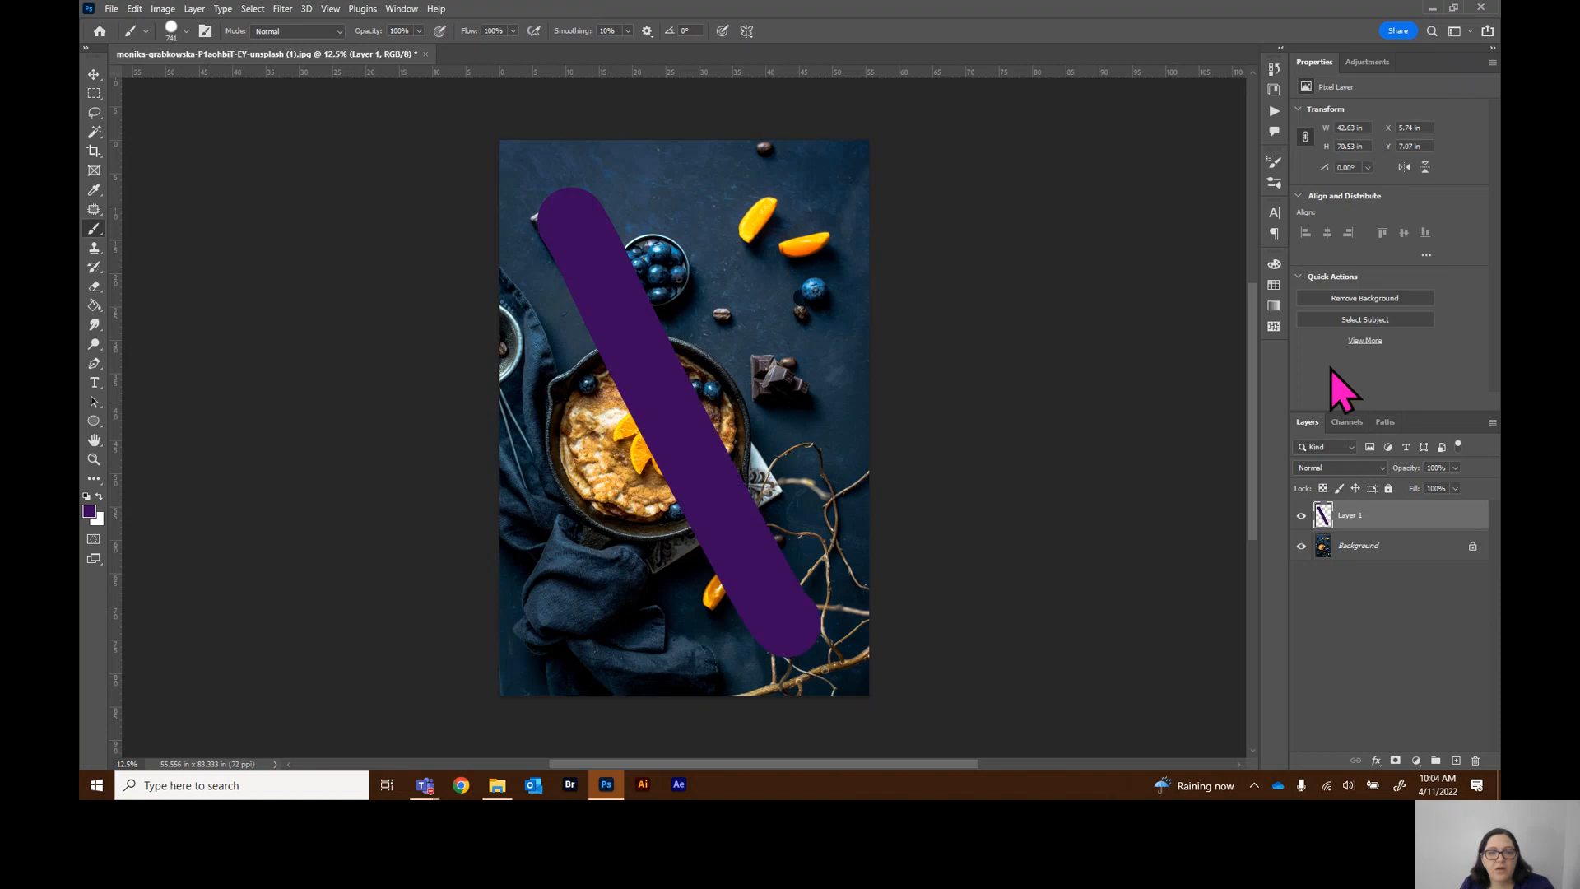
Toggle the Background layer's visibility off and on, then undo the brush stroke
{"action": "left_click", "coordinate": [1302, 547]}
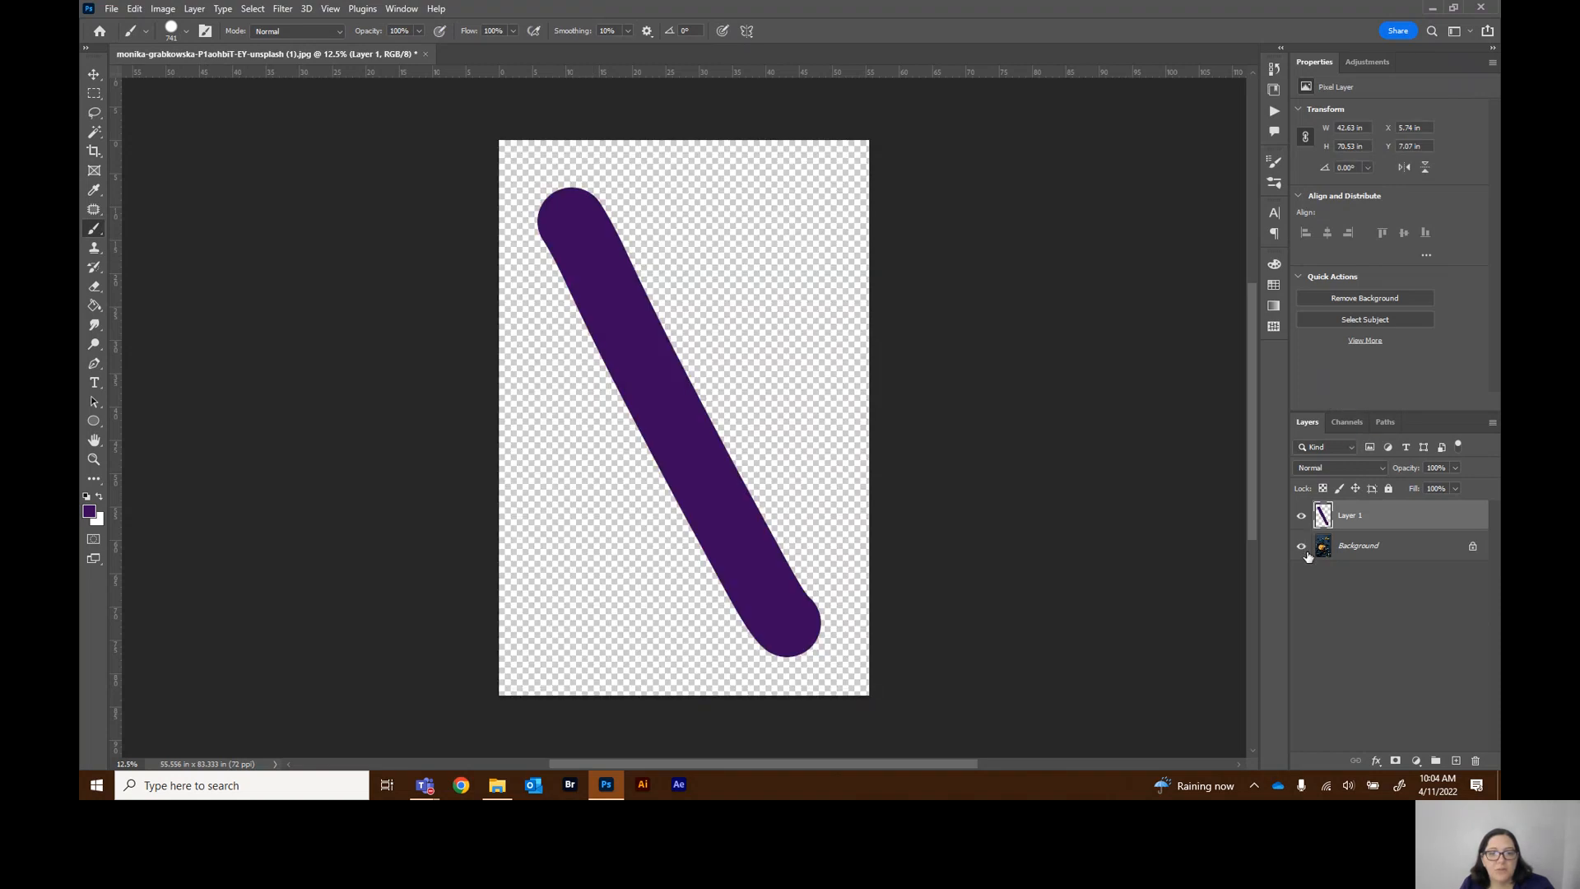
{"action": "left_click", "coordinate": [1301, 548]}
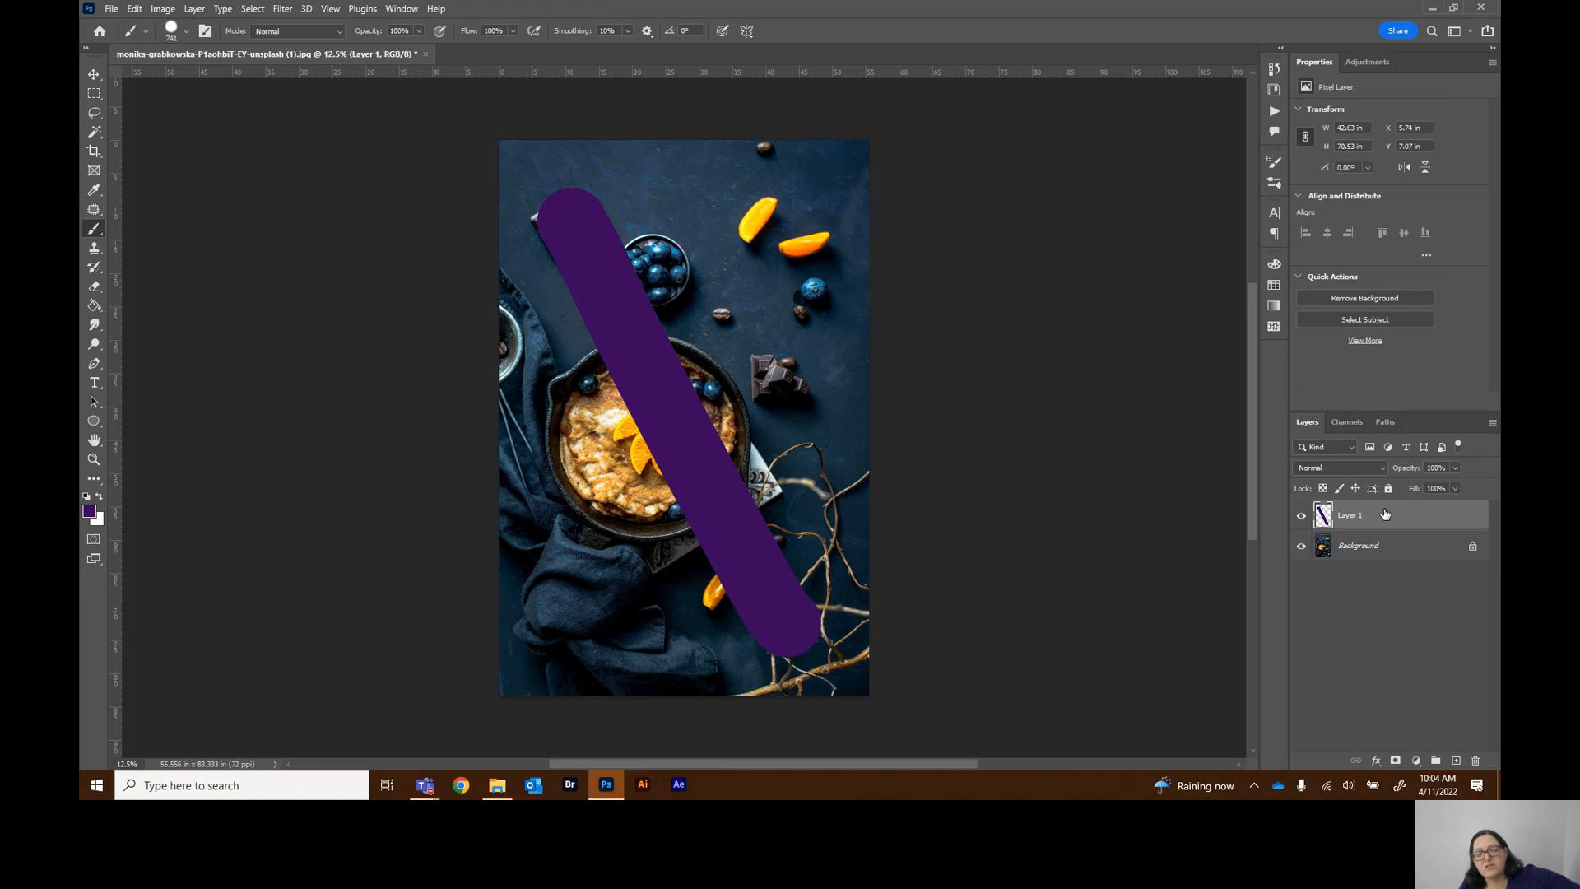
{"action": "left_click", "coordinate": [1302, 546]}
{"action": "key", "text": "ctrl+z"}
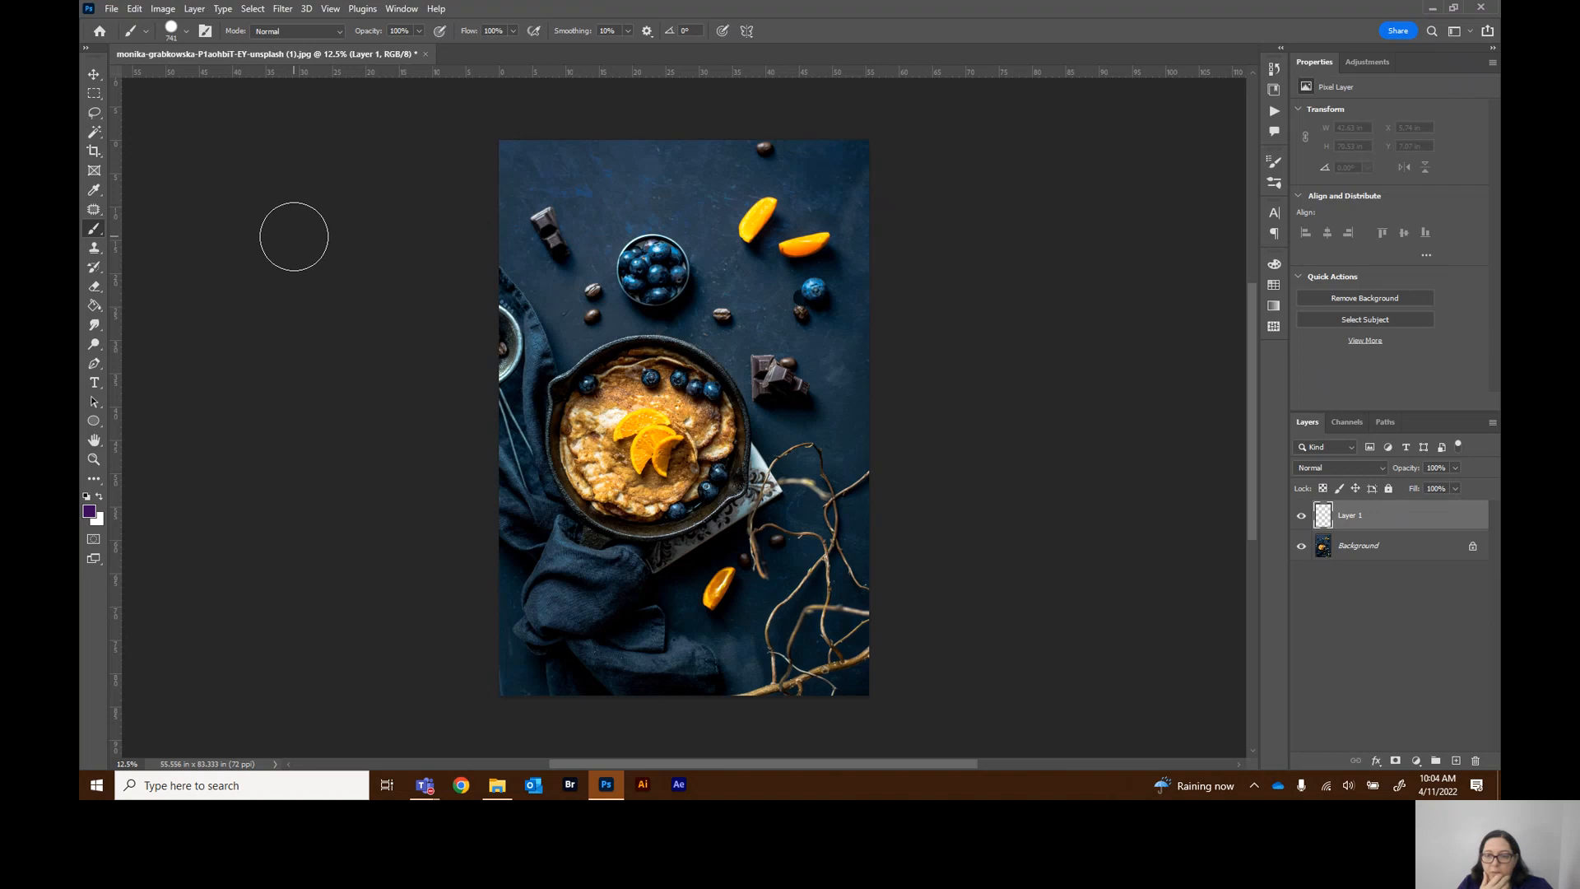
Step through the toolbar tools one by one to review each tool's options
{"action": "left_click", "coordinate": [95, 75]}
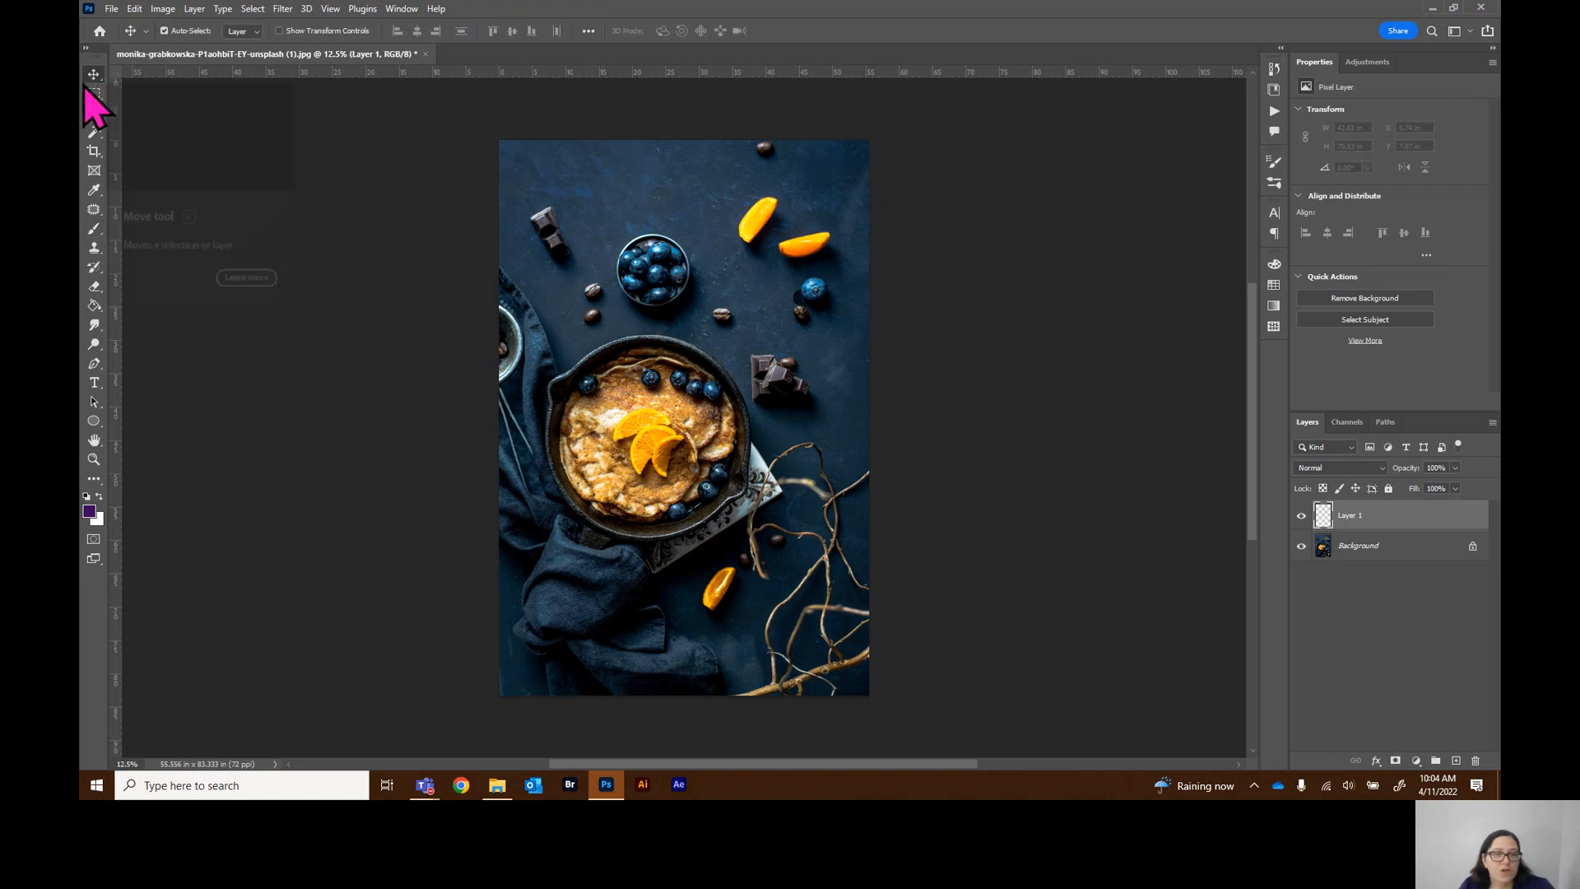
{"action": "left_click", "coordinate": [96, 93]}
{"action": "left_click", "coordinate": [95, 113]}
{"action": "left_click", "coordinate": [97, 136]}
{"action": "left_click", "coordinate": [97, 174]}
{"action": "left_click", "coordinate": [97, 214]}
{"action": "left_click", "coordinate": [95, 268]}
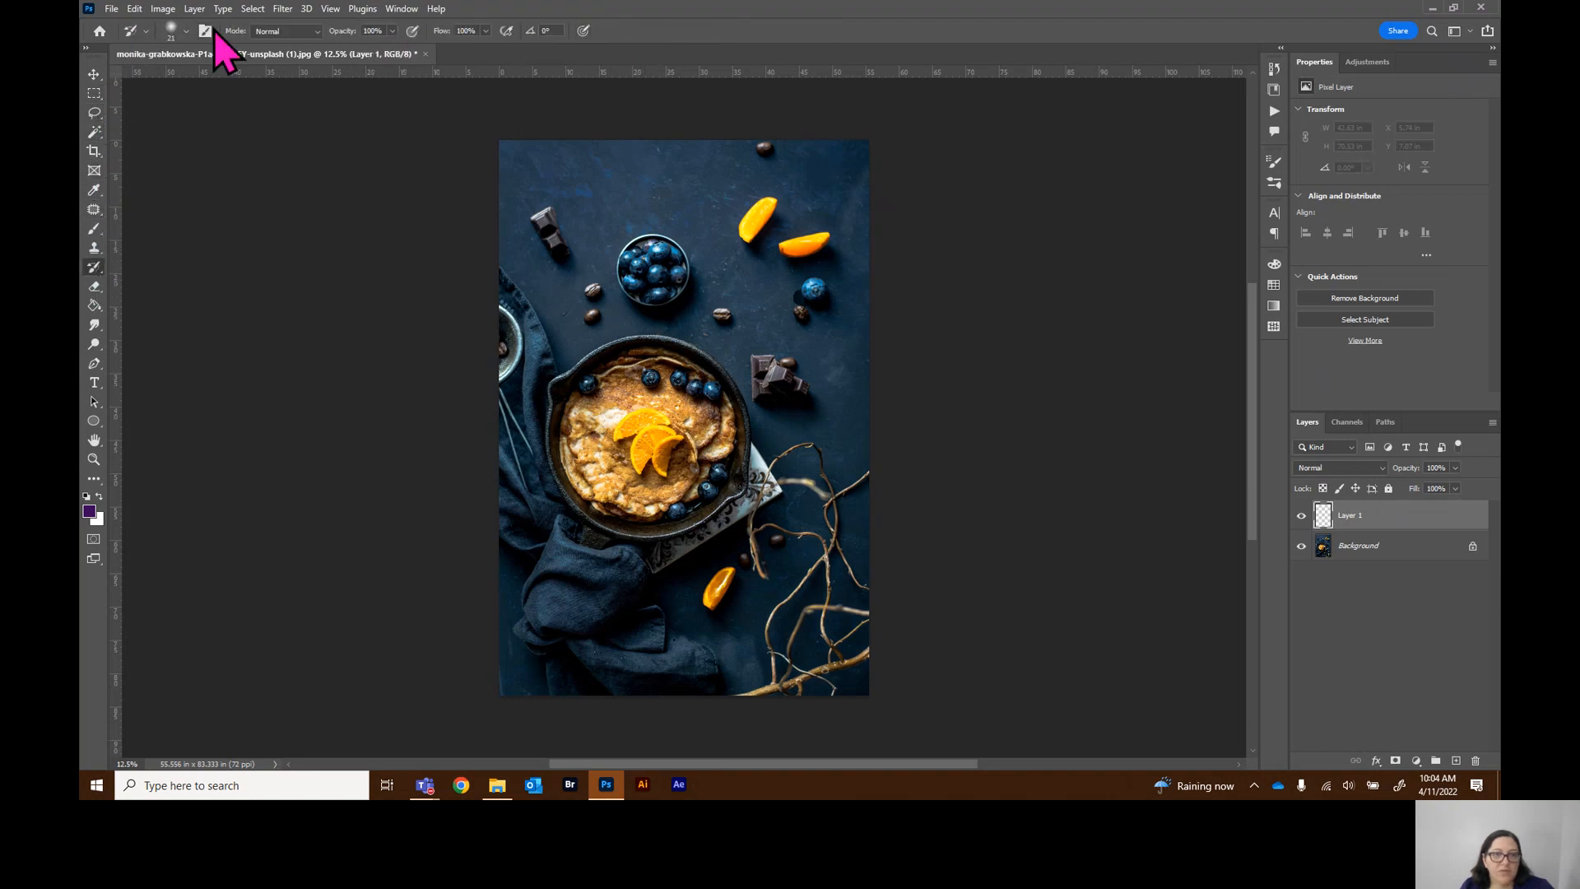
{"action": "left_click", "coordinate": [94, 325]}
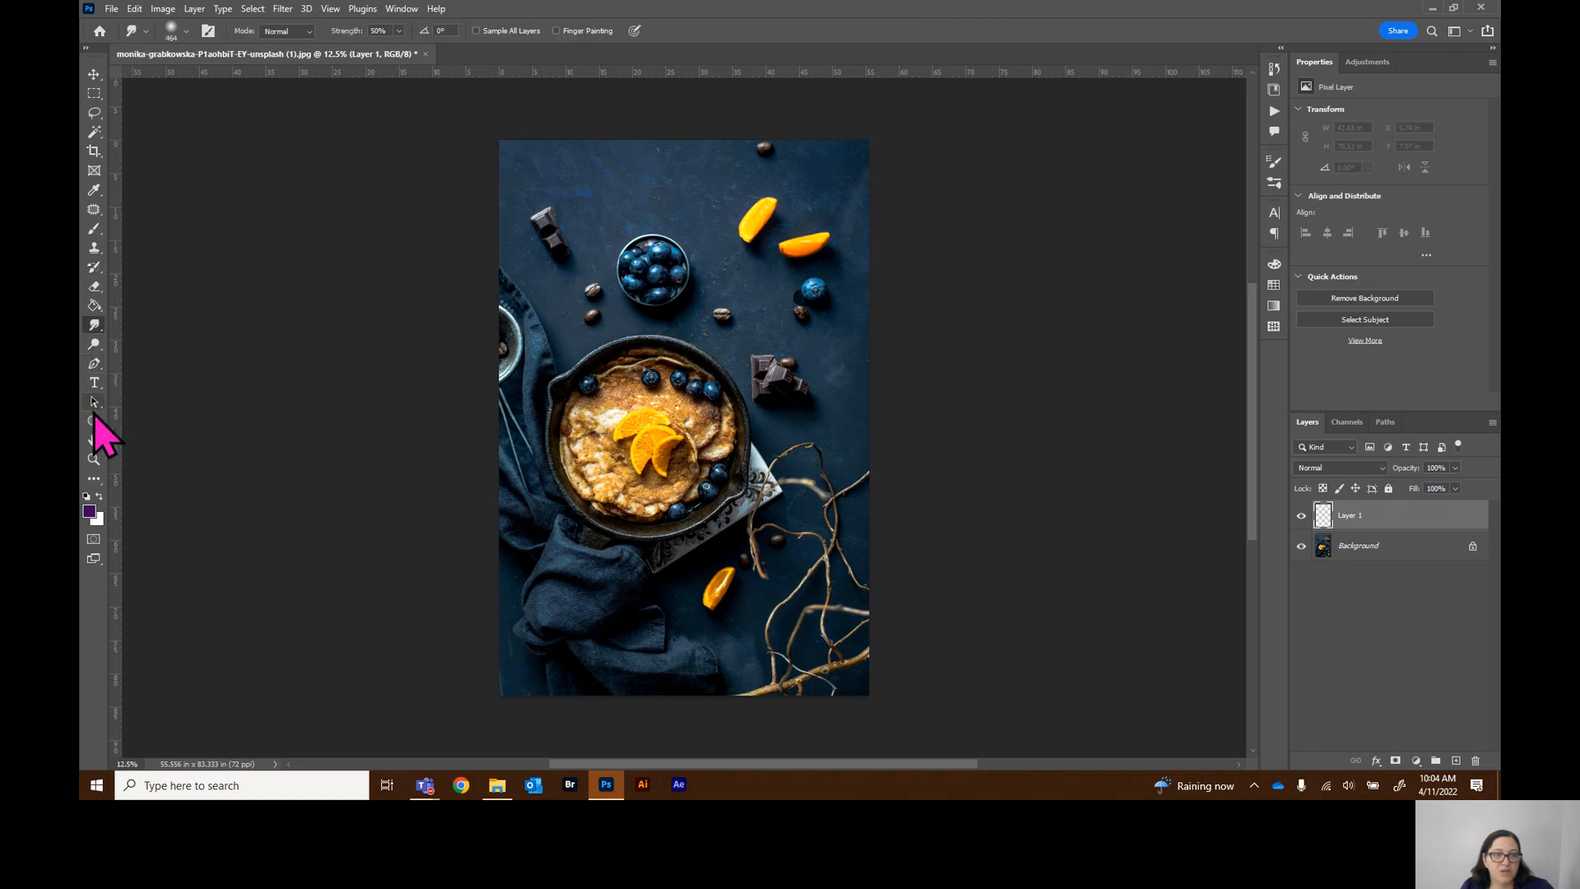
{"action": "left_click", "coordinate": [94, 285]}
{"action": "left_click", "coordinate": [98, 152]}
{"action": "left_click", "coordinate": [98, 95]}
{"action": "left_click", "coordinate": [98, 74]}
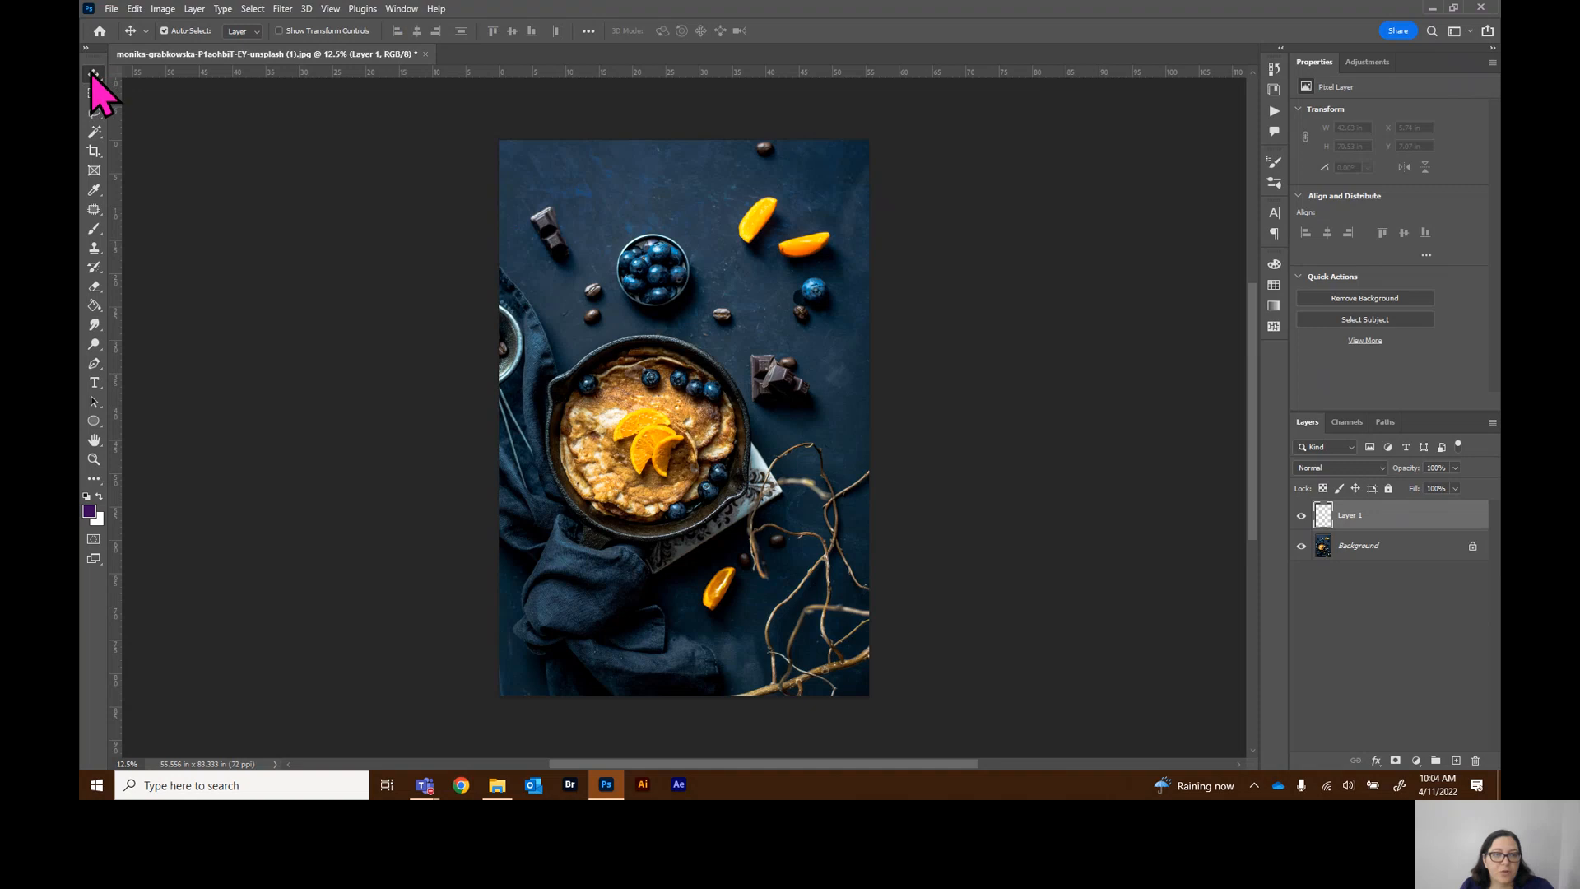
{"action": "left_click", "coordinate": [97, 86]}
{"action": "left_click", "coordinate": [94, 77]}
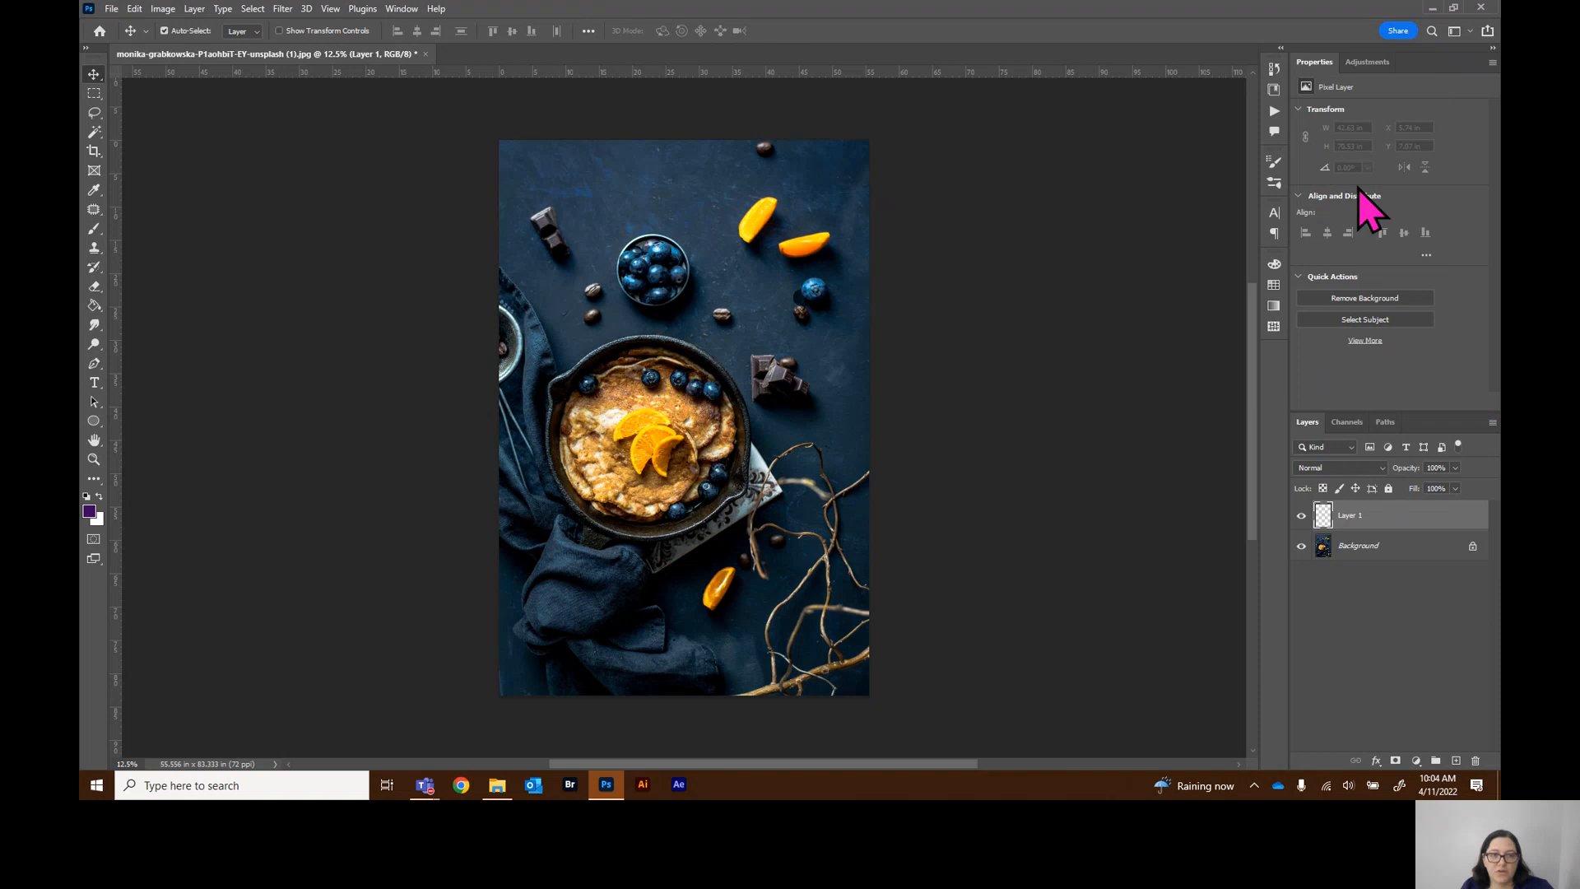
{"action": "left_click", "coordinate": [94, 93]}
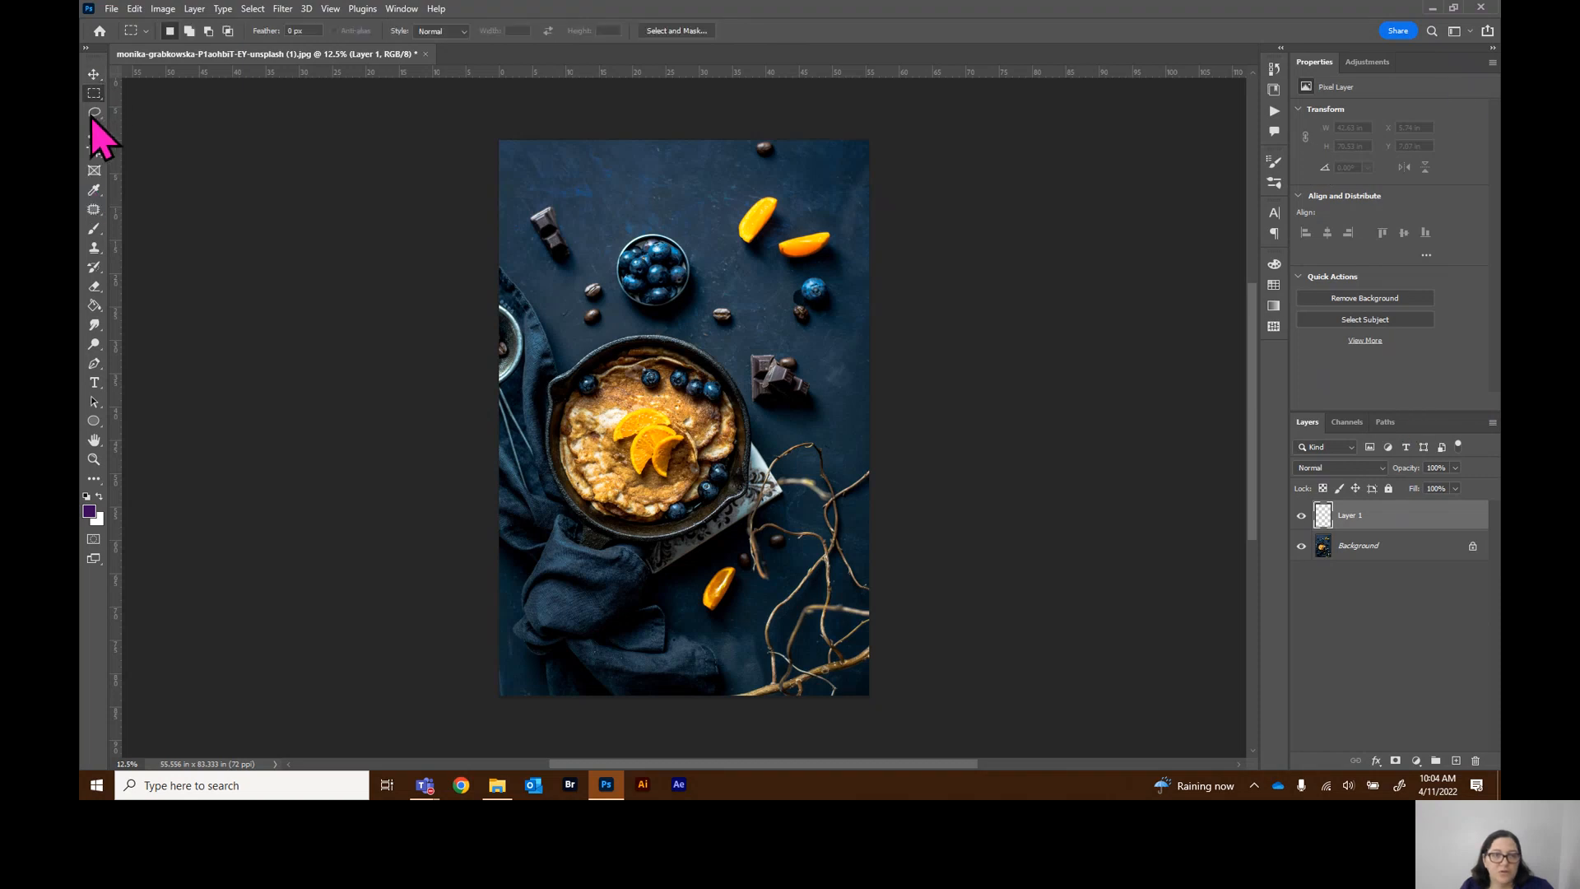
{"action": "left_click", "coordinate": [93, 75]}
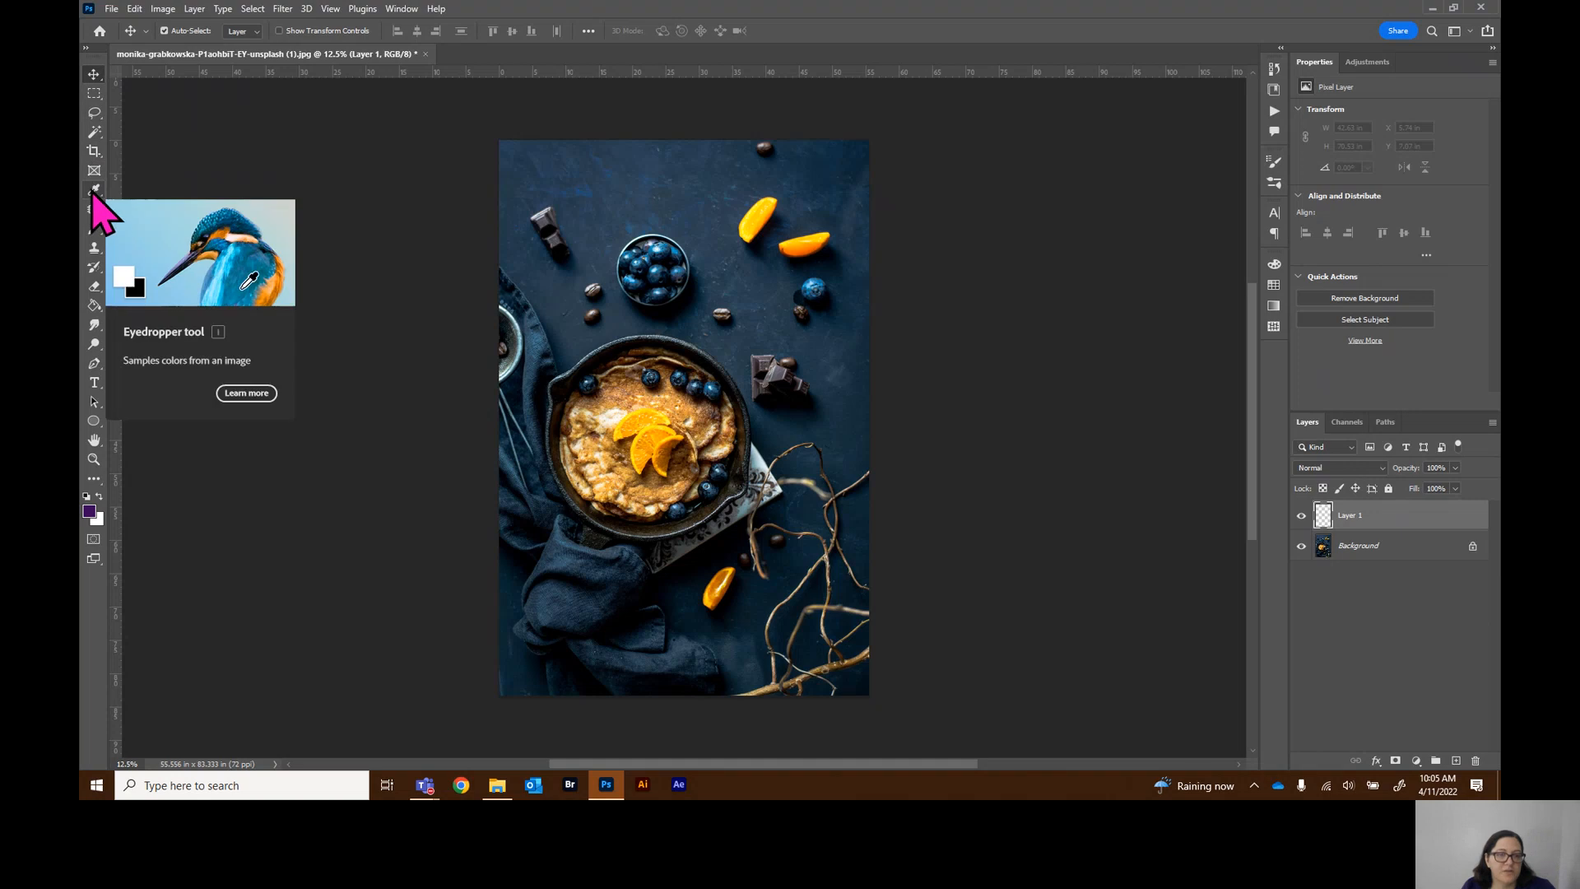
Open the Move tool's hidden tool group with the Artboard tool and keep the Move tool selected
{"action": "right_click", "coordinate": [95, 75]}
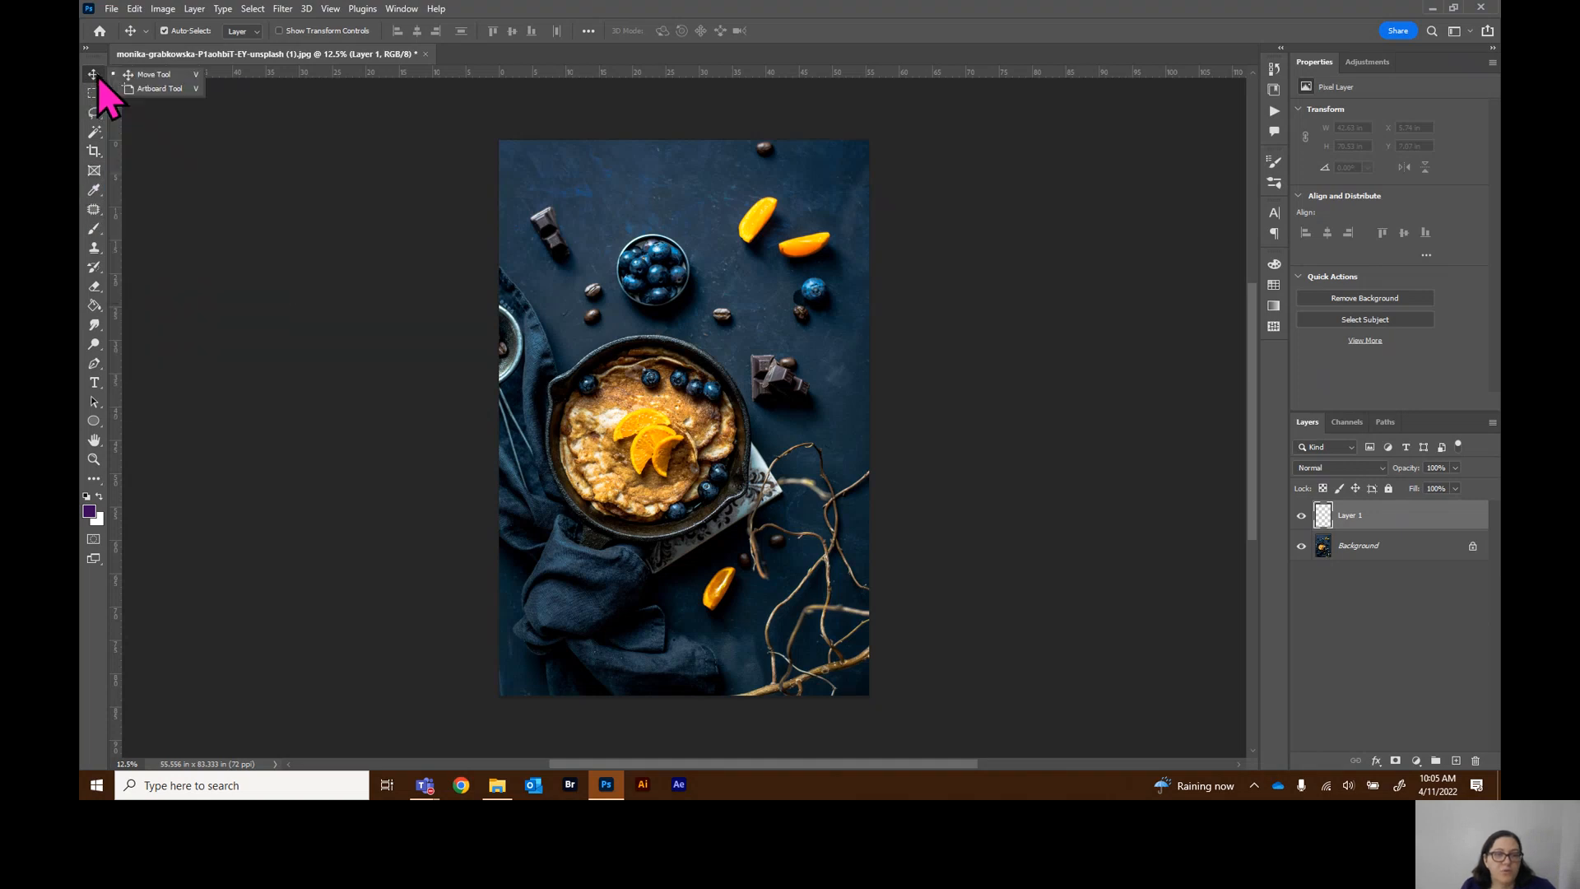
{"action": "left_click", "coordinate": [97, 77]}
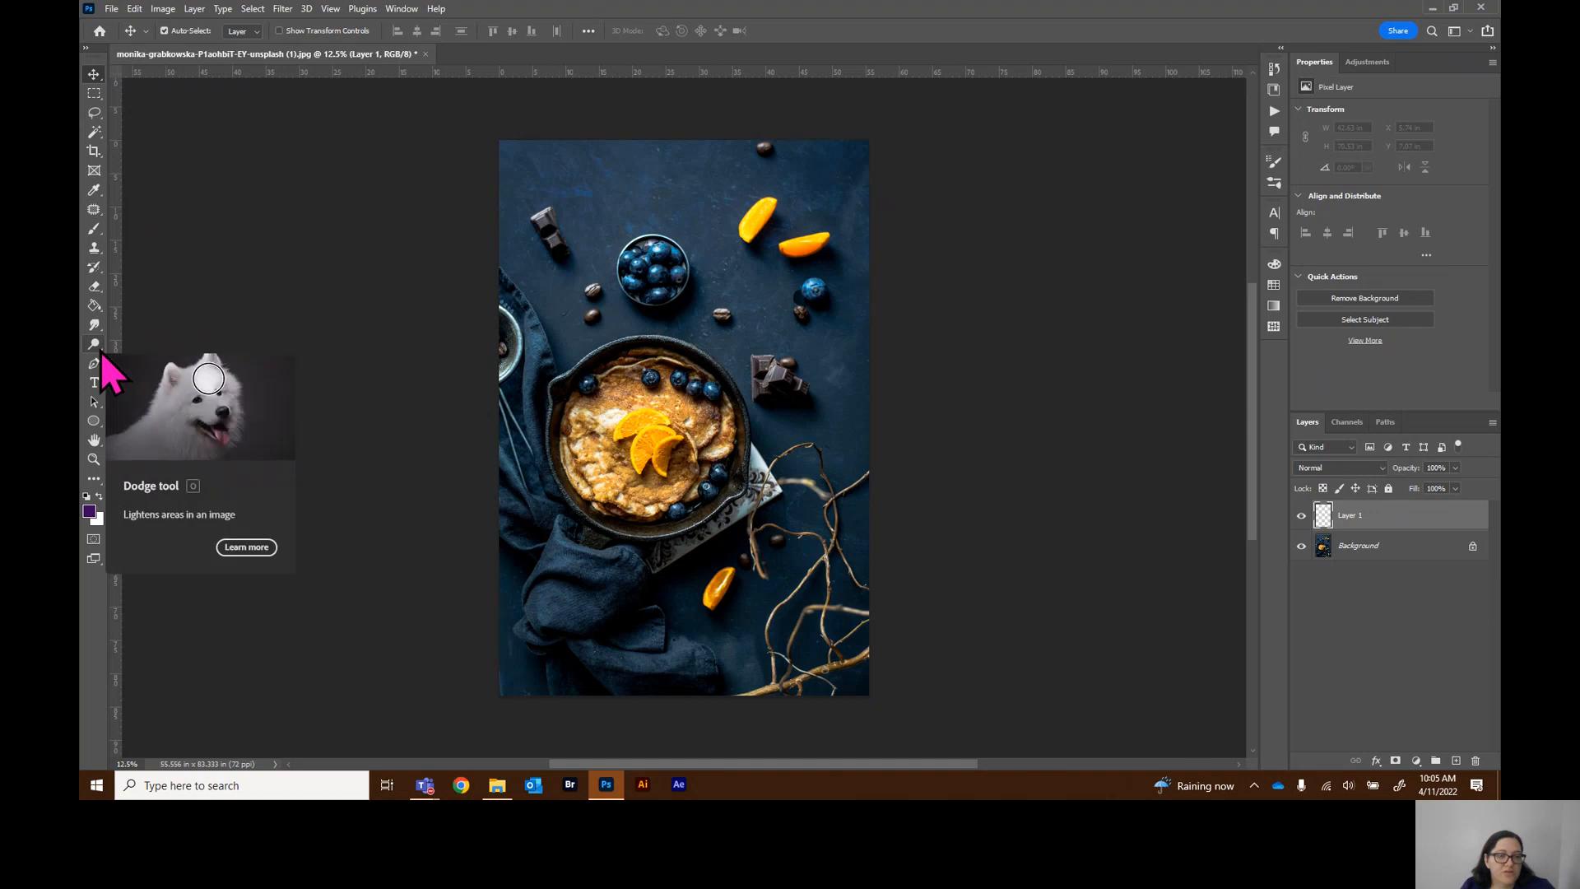
{"action": "right_click", "coordinate": [95, 77]}
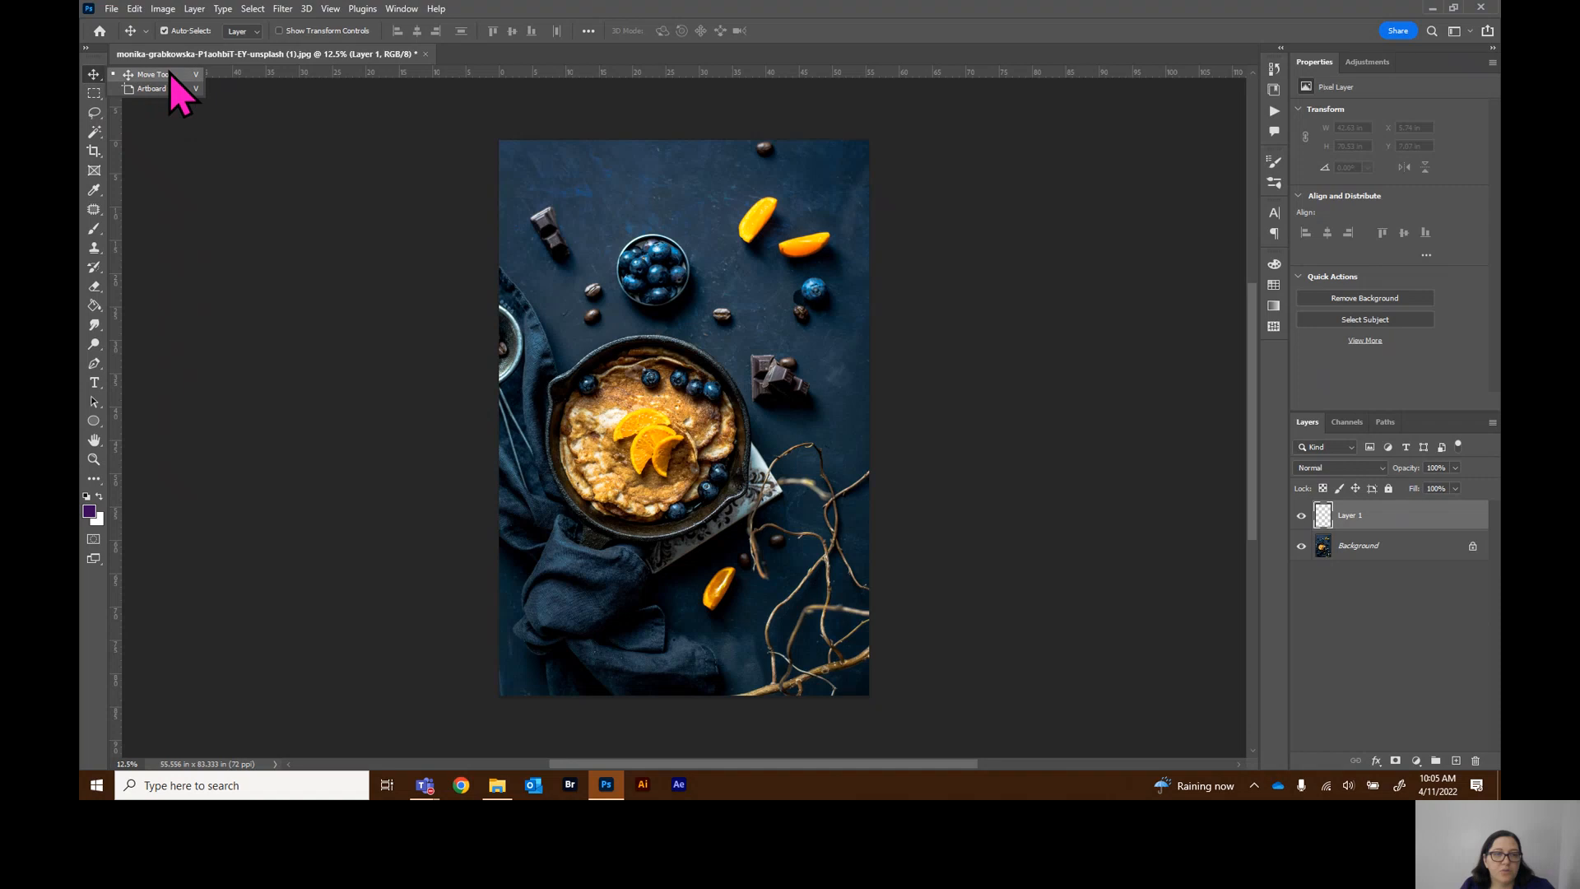
{"action": "left_click", "coordinate": [92, 72]}
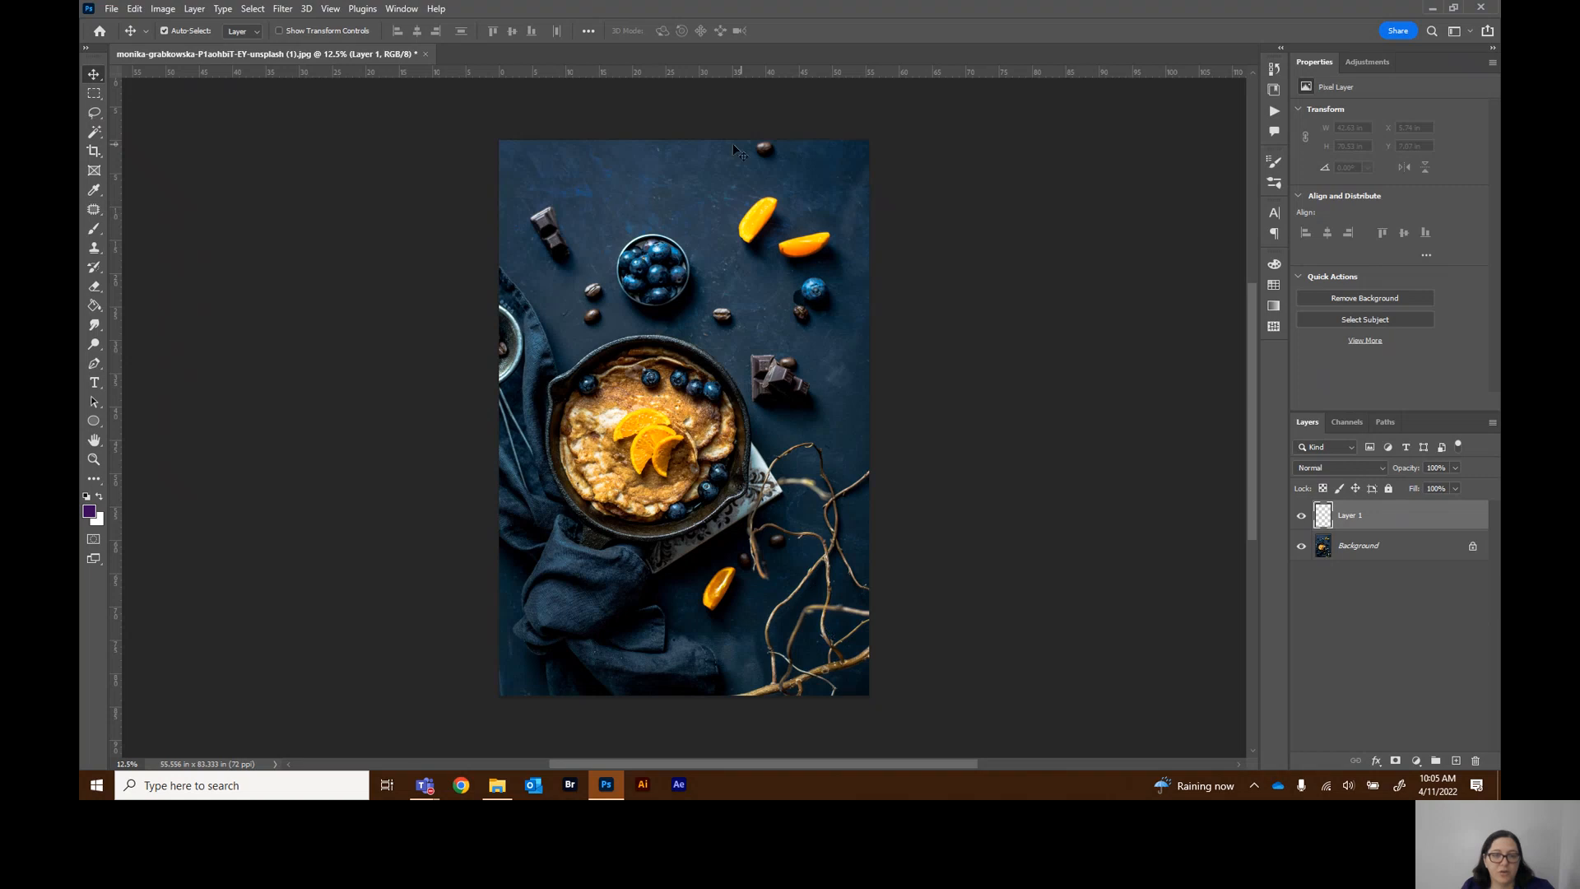
Open the Marquee tool group and then the Lasso tool group to view their hidden tools
{"action": "left_click", "coordinate": [94, 93]}
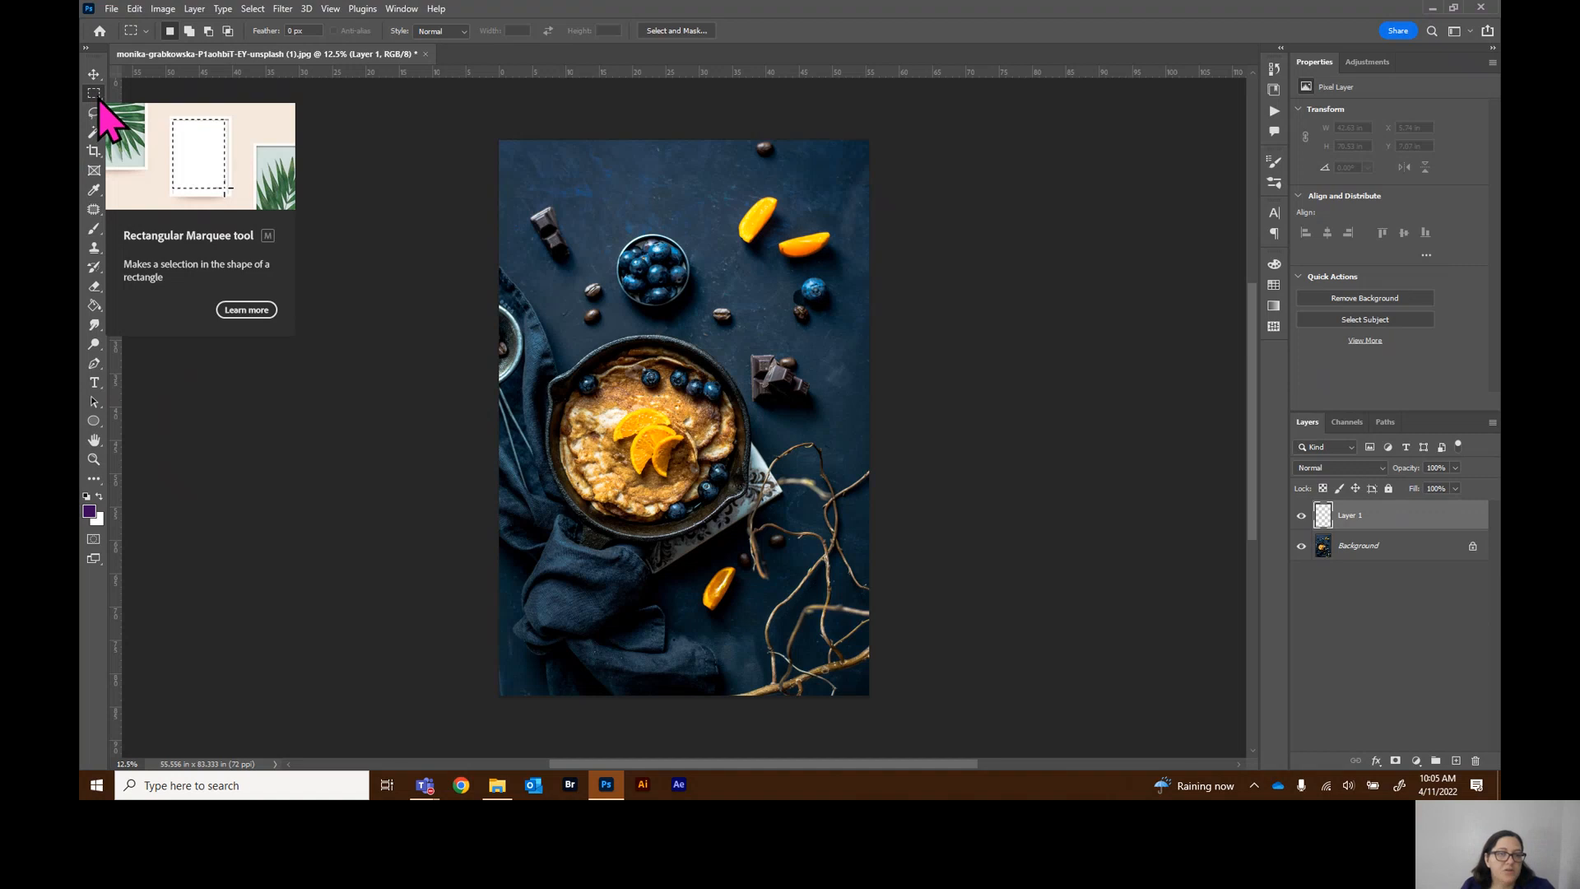
{"action": "left_click", "coordinate": [95, 94]}
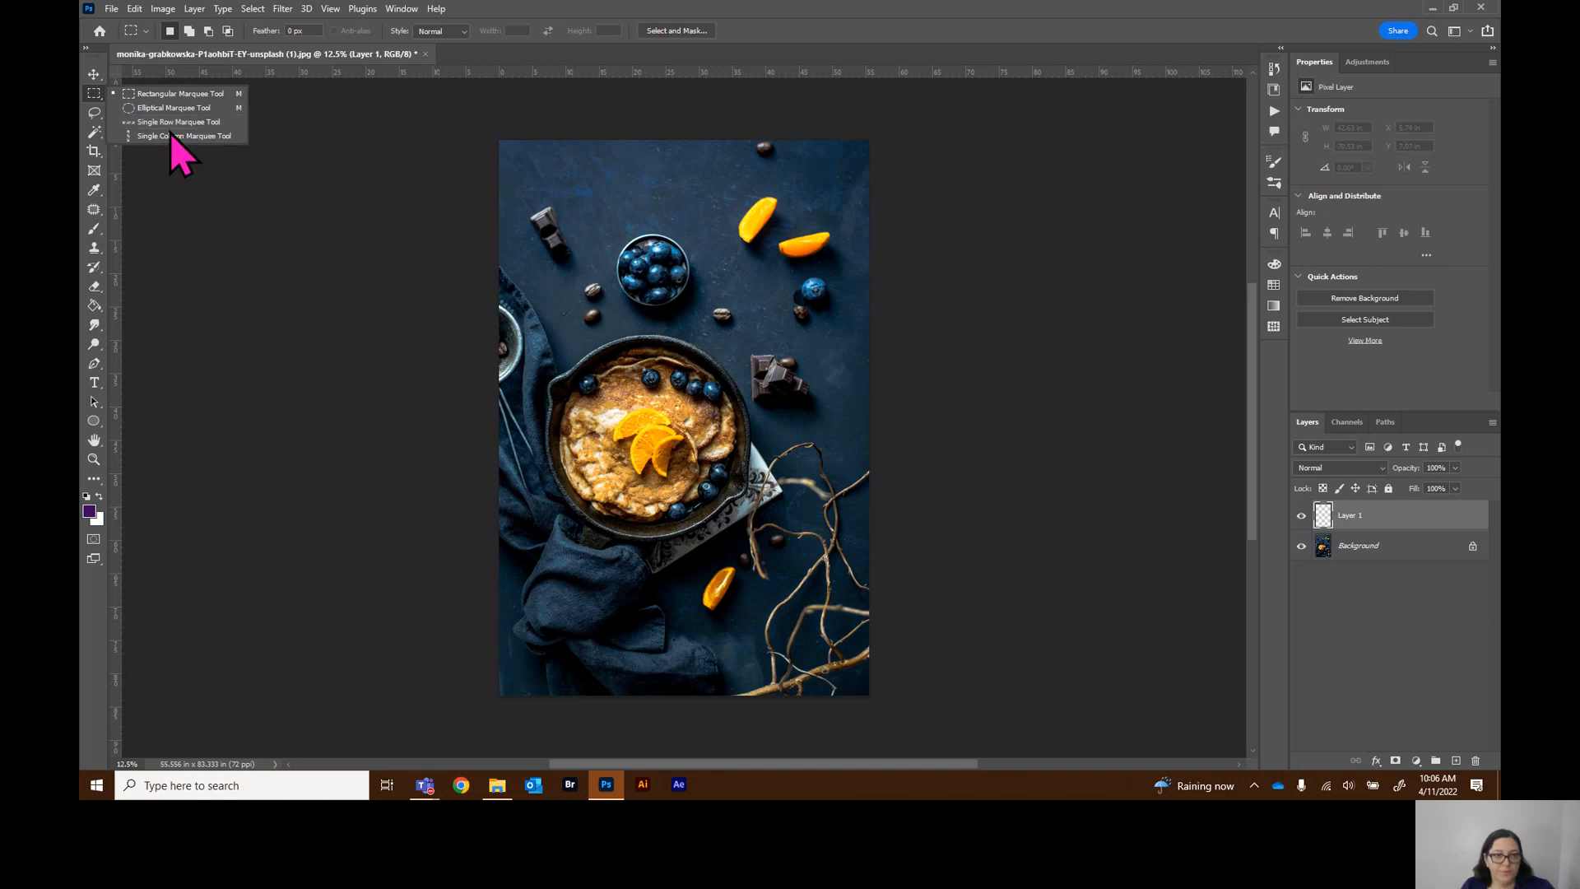
{"action": "left_click", "coordinate": [95, 113]}
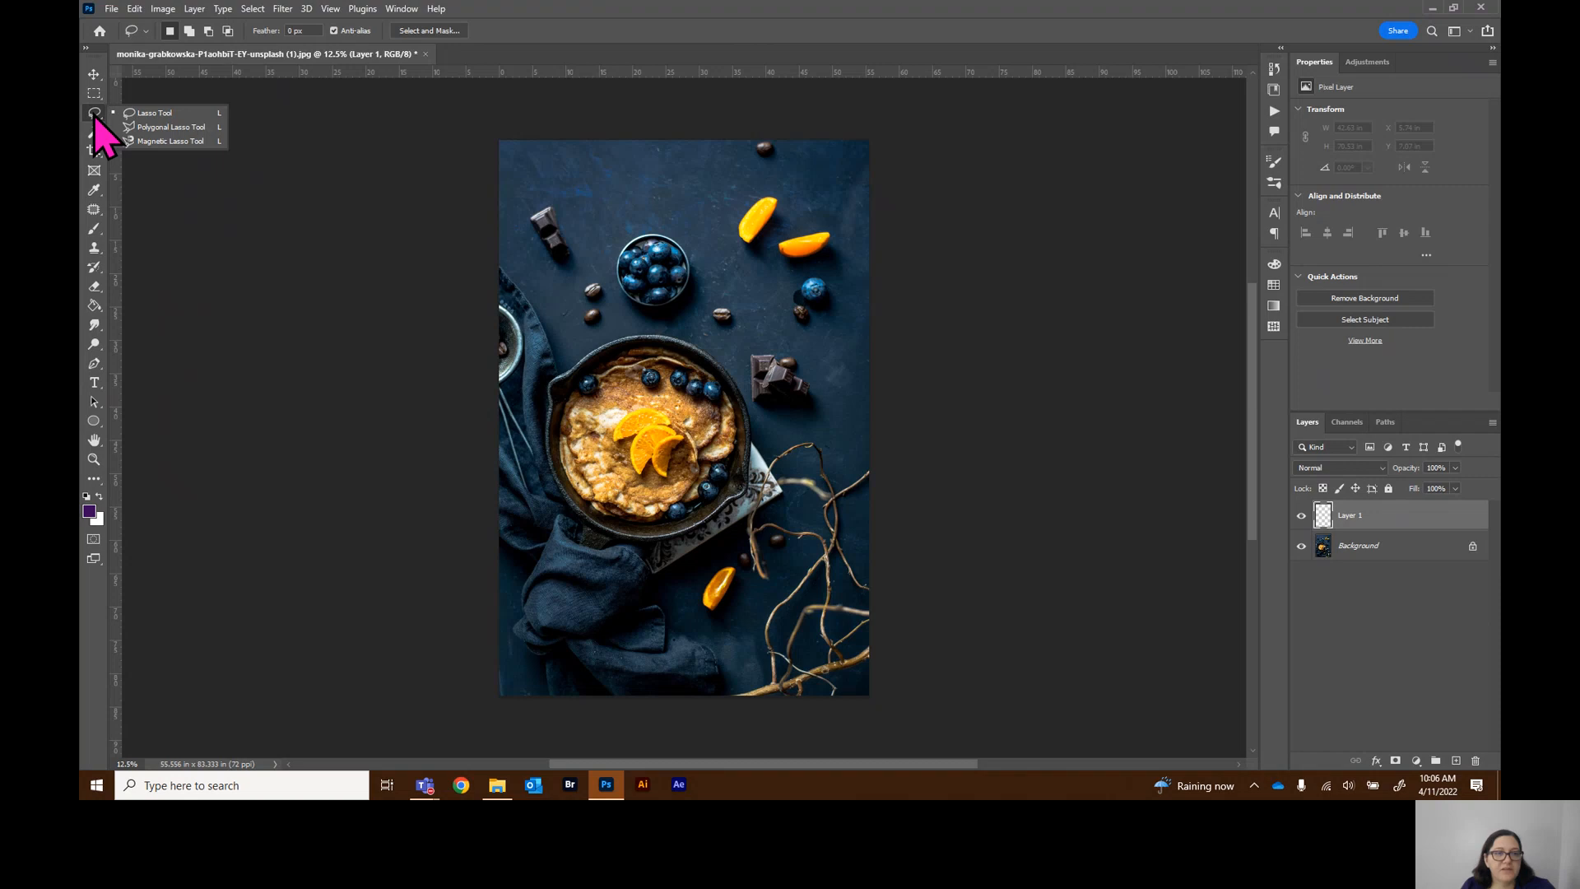
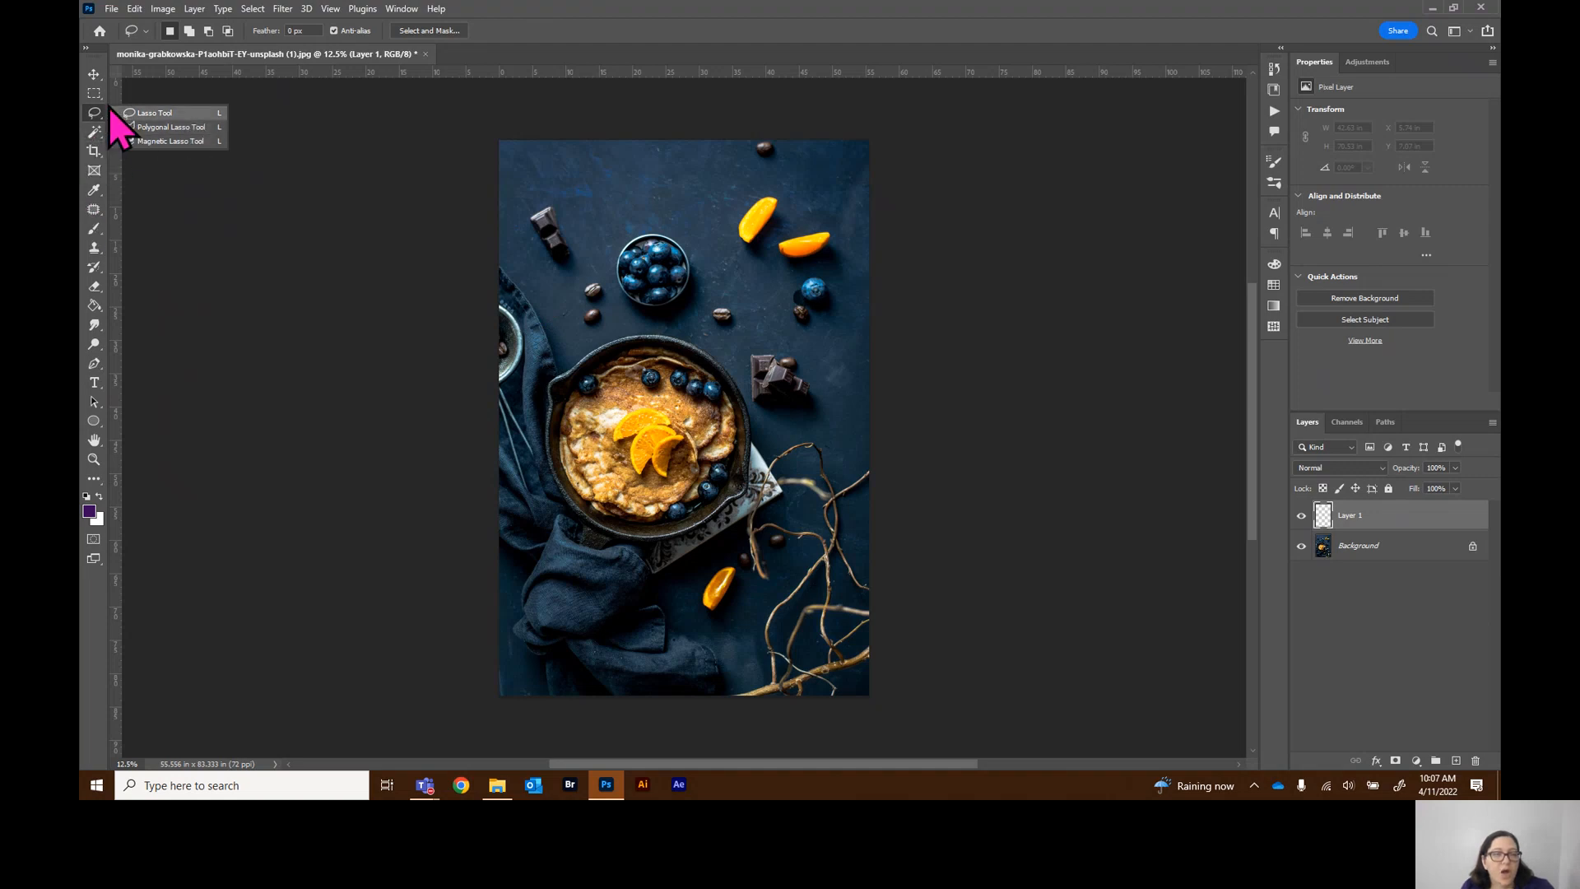
Select the Quick Selection tool from the selection tool group and review that group's hidden tools
{"action": "left_click", "coordinate": [92, 135]}
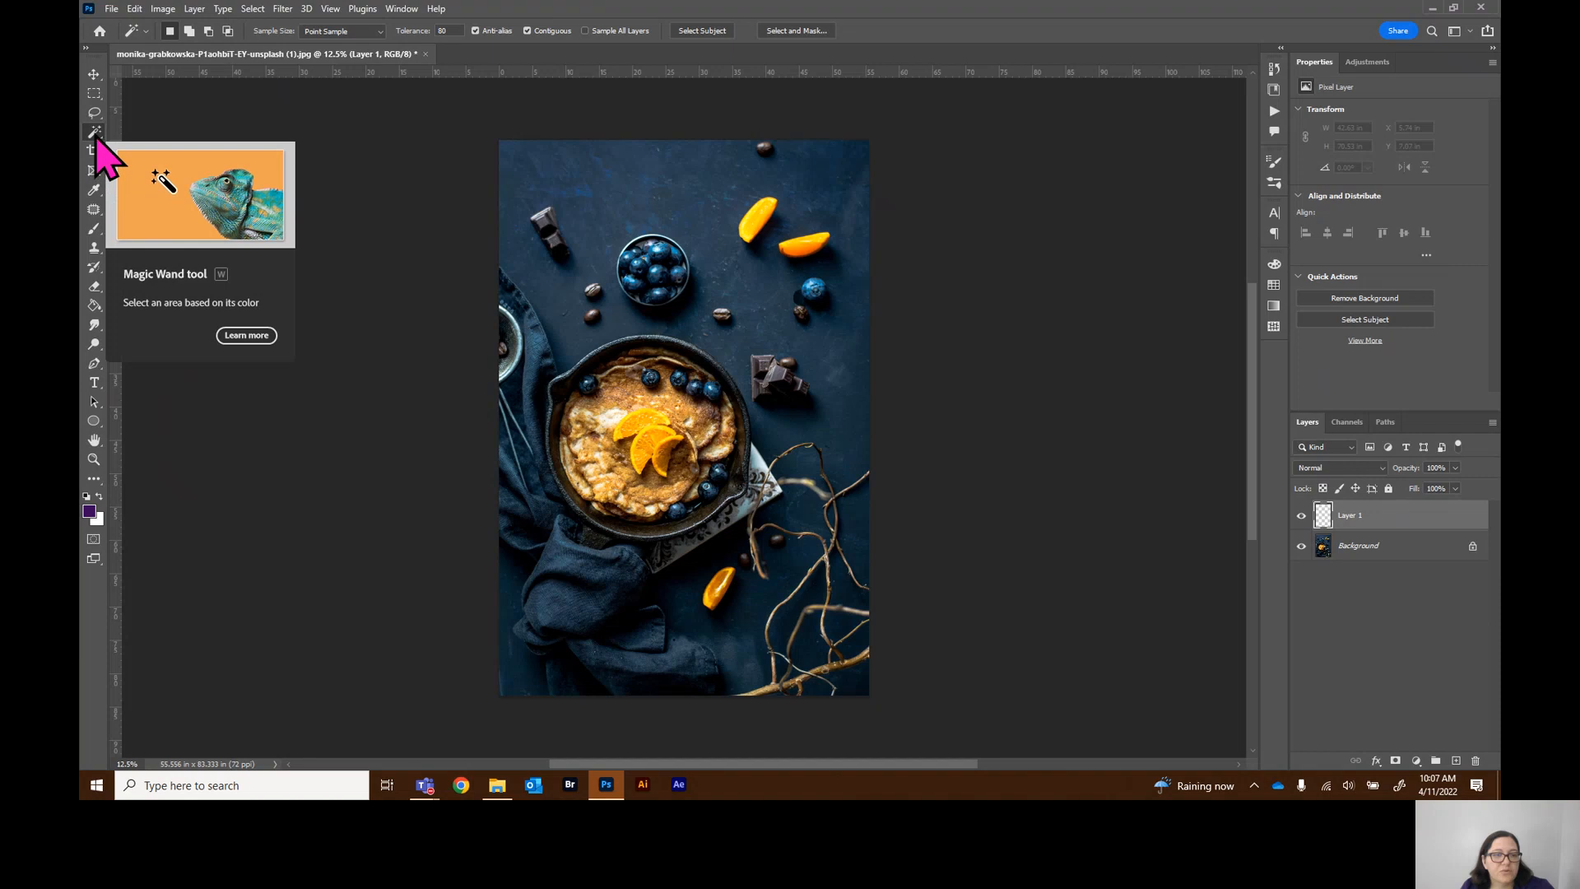
{"action": "right_click", "coordinate": [96, 134]}
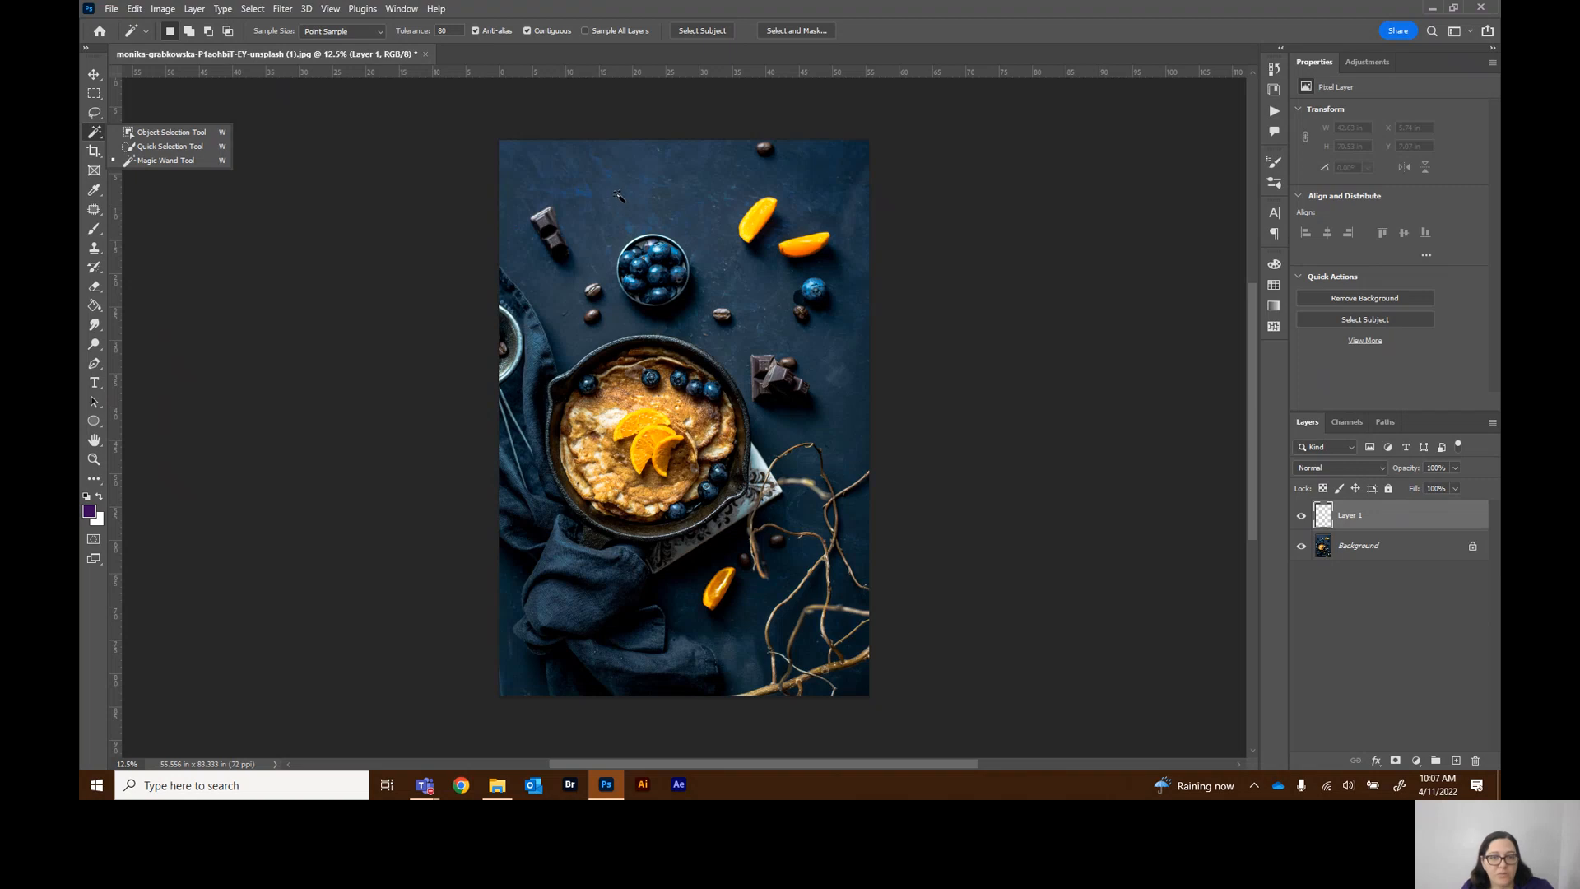
{"action": "left_click", "coordinate": [164, 149]}
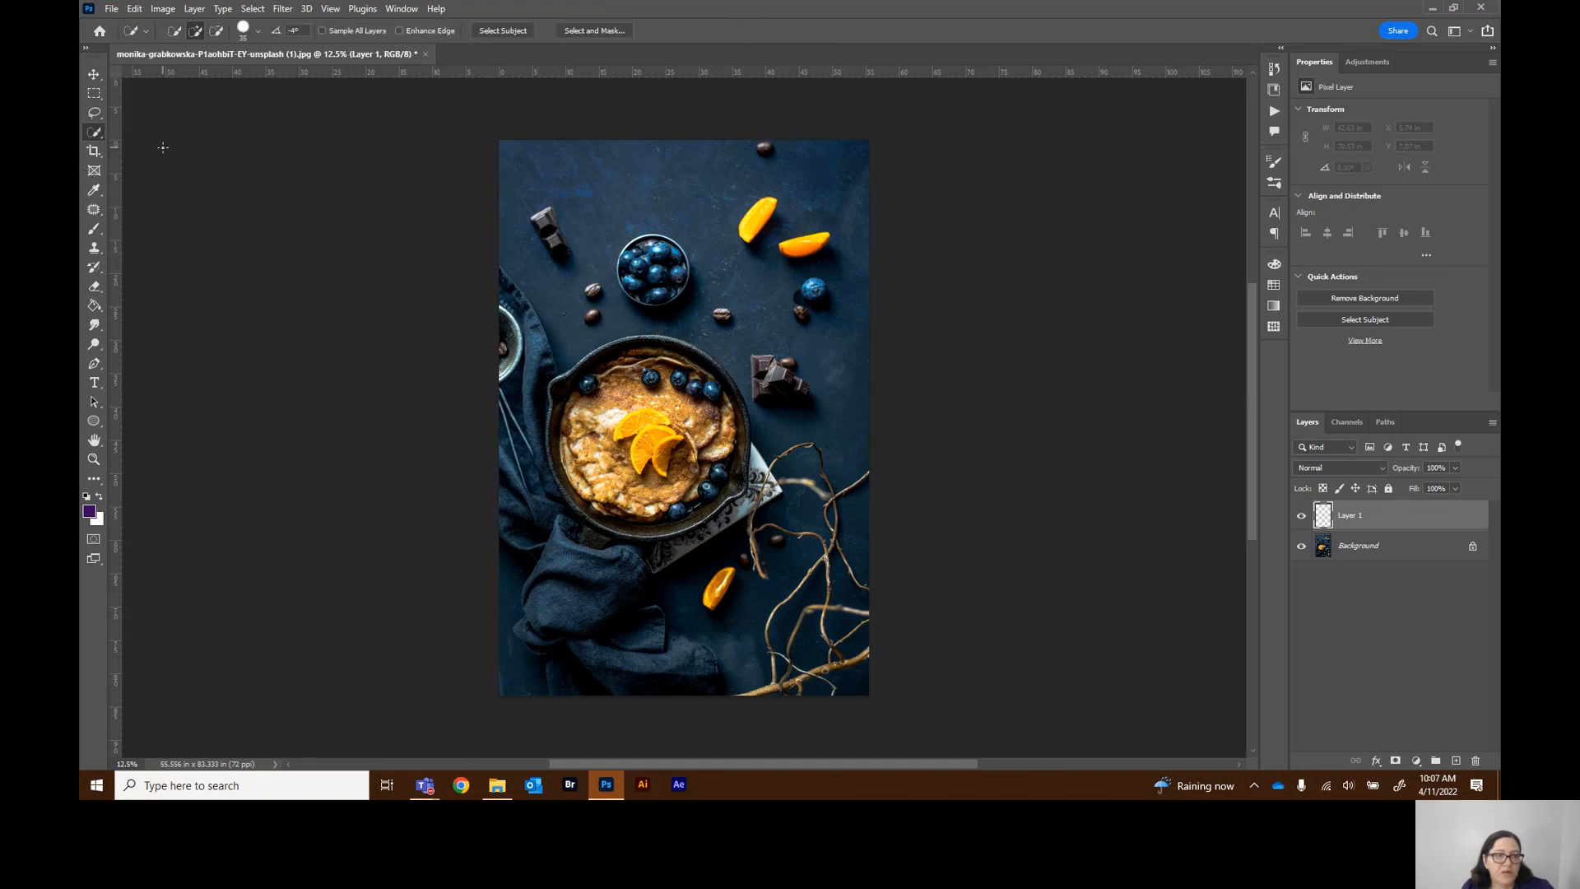
{"action": "right_click", "coordinate": [95, 135]}
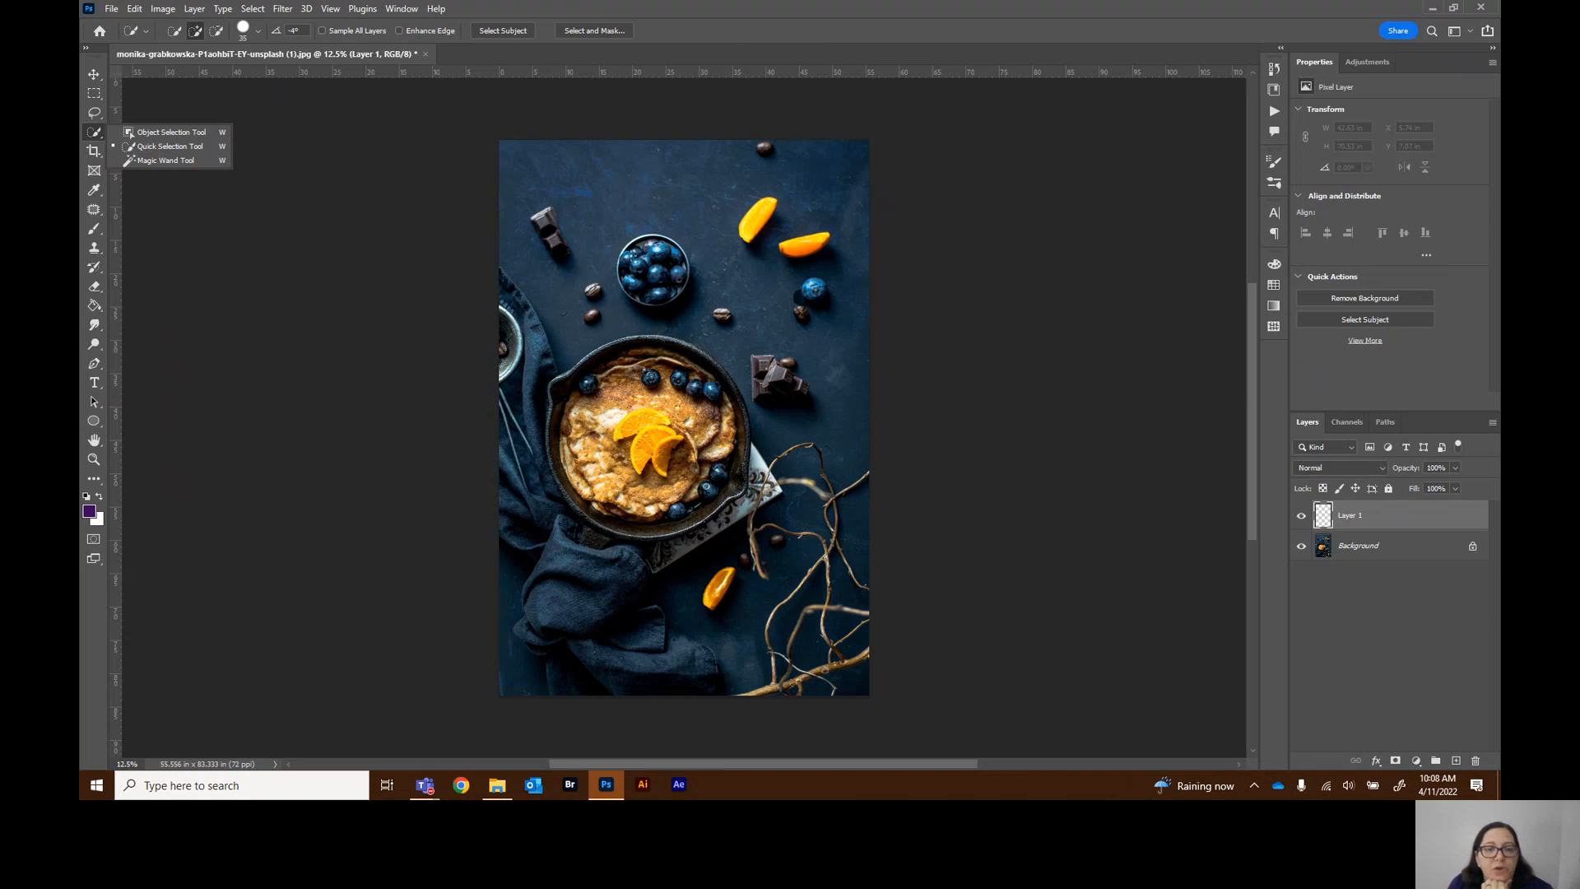
{"action": "left_click", "coordinate": [600, 220]}
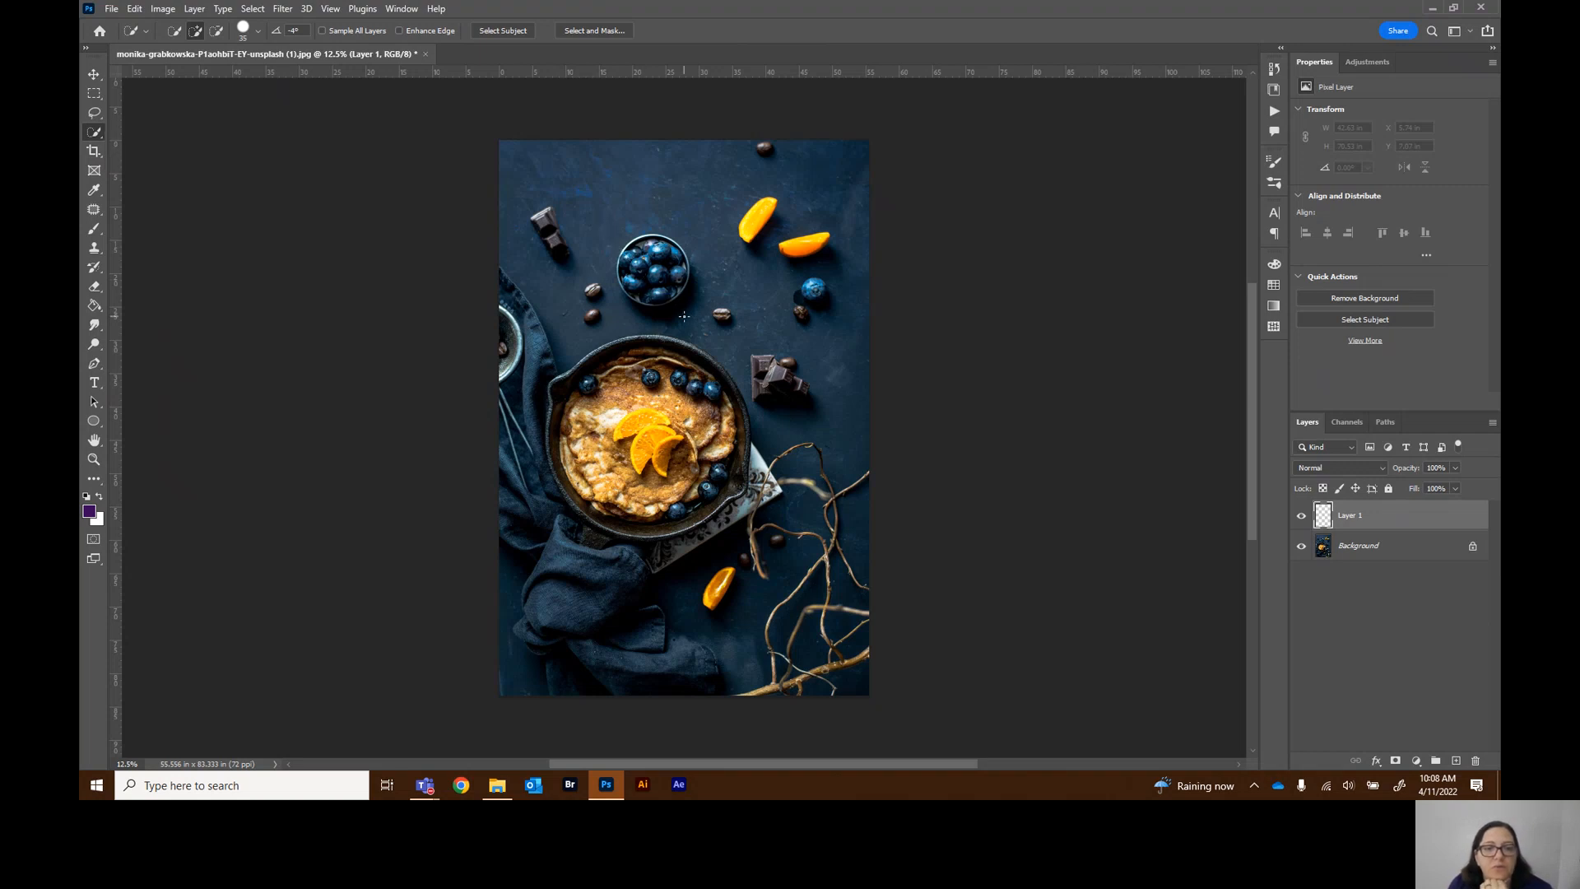
Try to select the blueberry bowl on Layer 1 with the Object Selection tool by framing it in a rectangle
{"action": "right_click", "coordinate": [98, 135]}
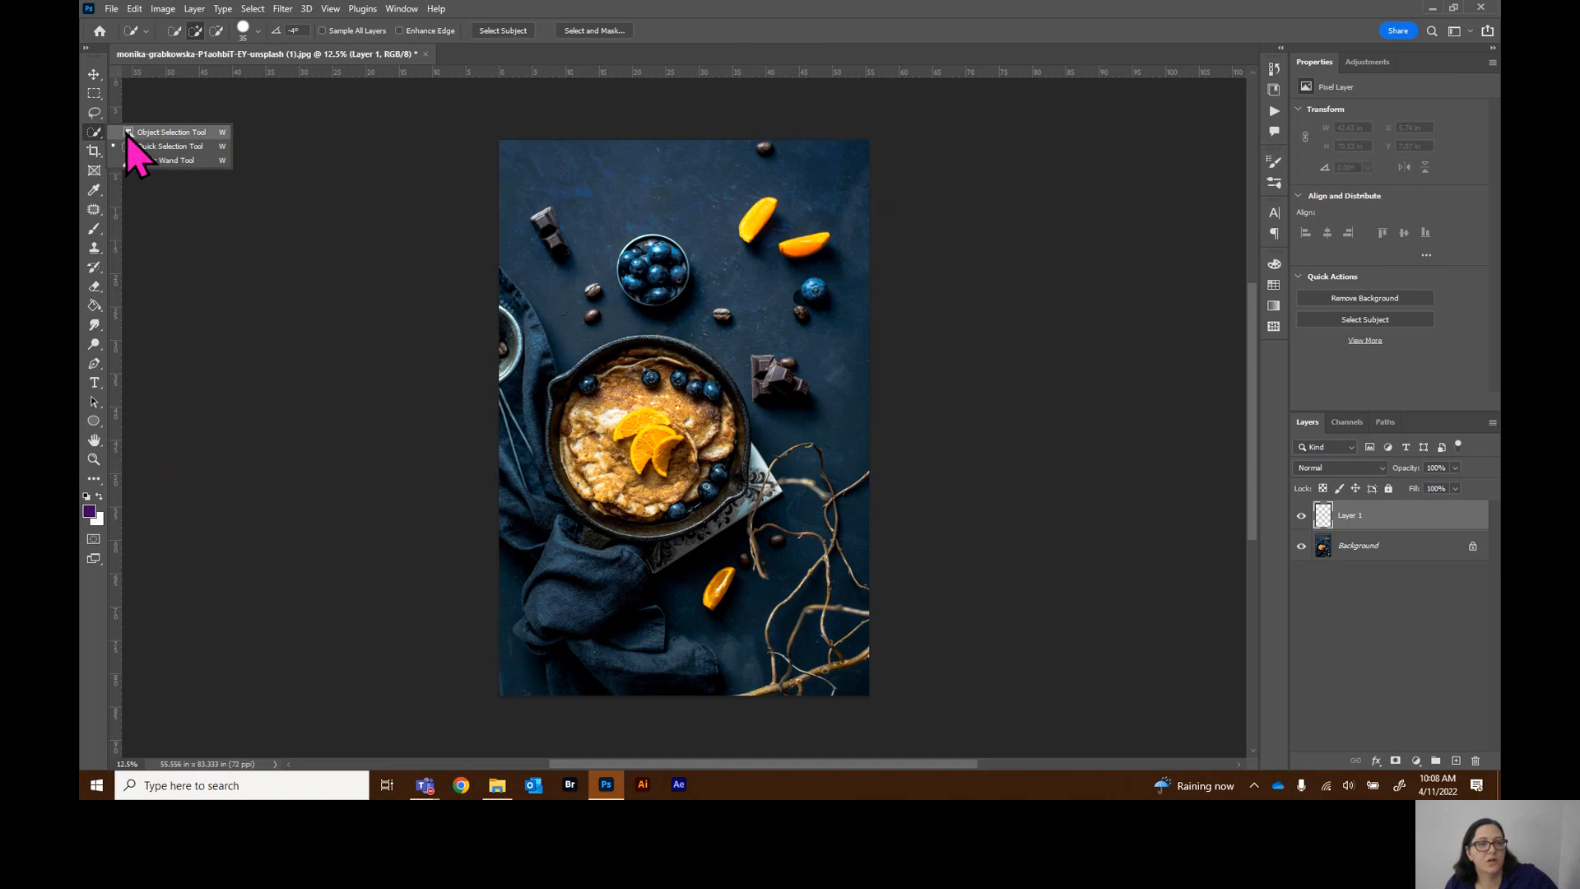
{"action": "left_click", "coordinate": [128, 134]}
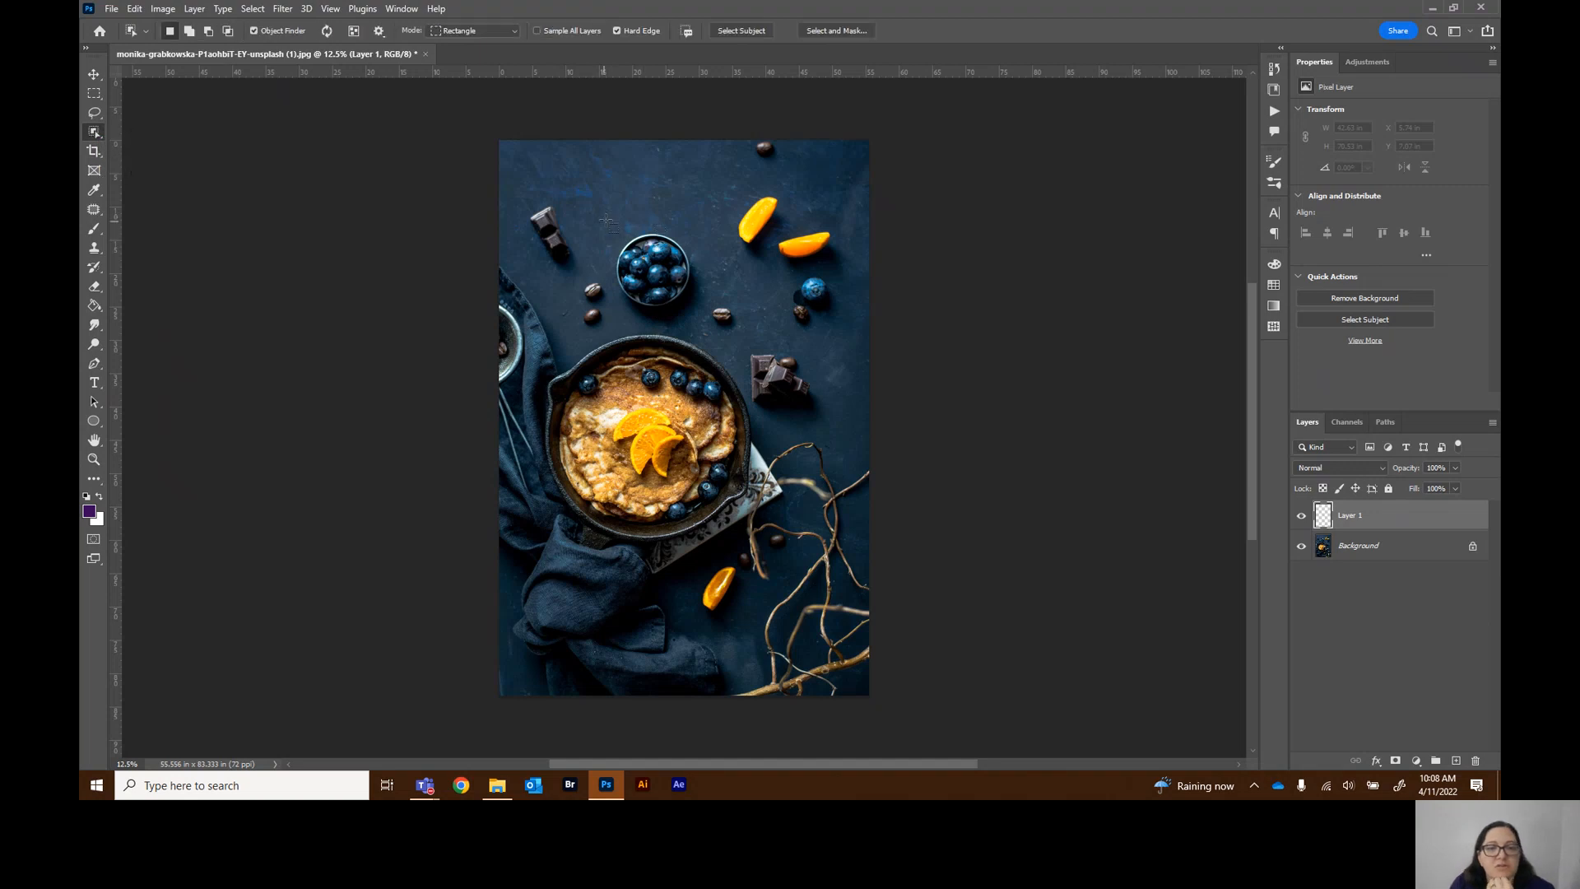
{"action": "left_click_drag", "start_coordinate": [608, 221], "coordinate": [705, 331]}
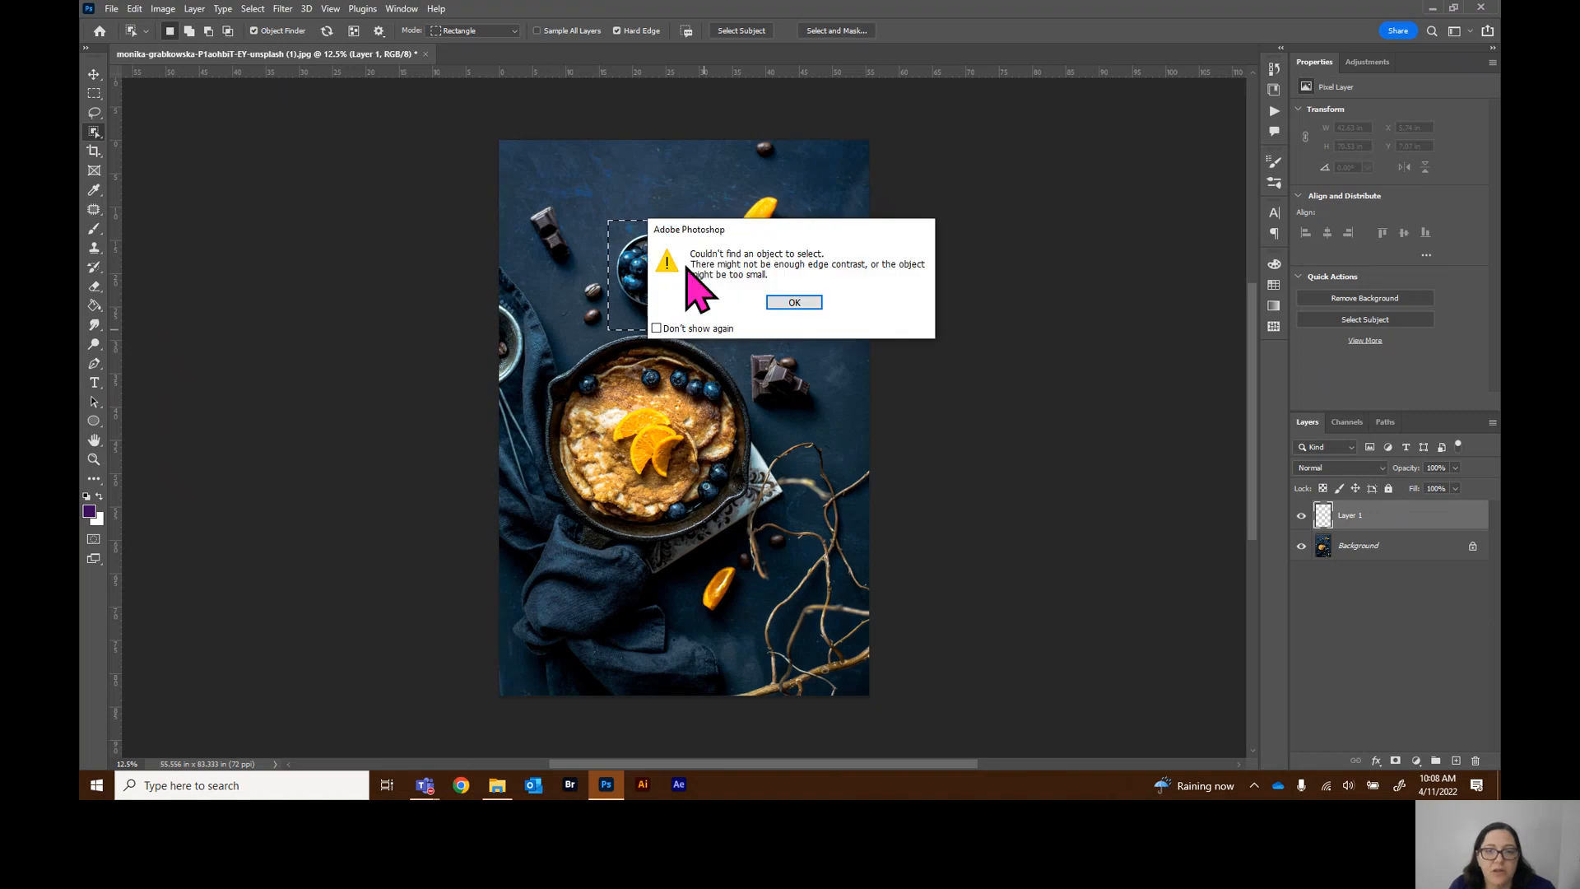
{"action": "left_click", "coordinate": [807, 303]}
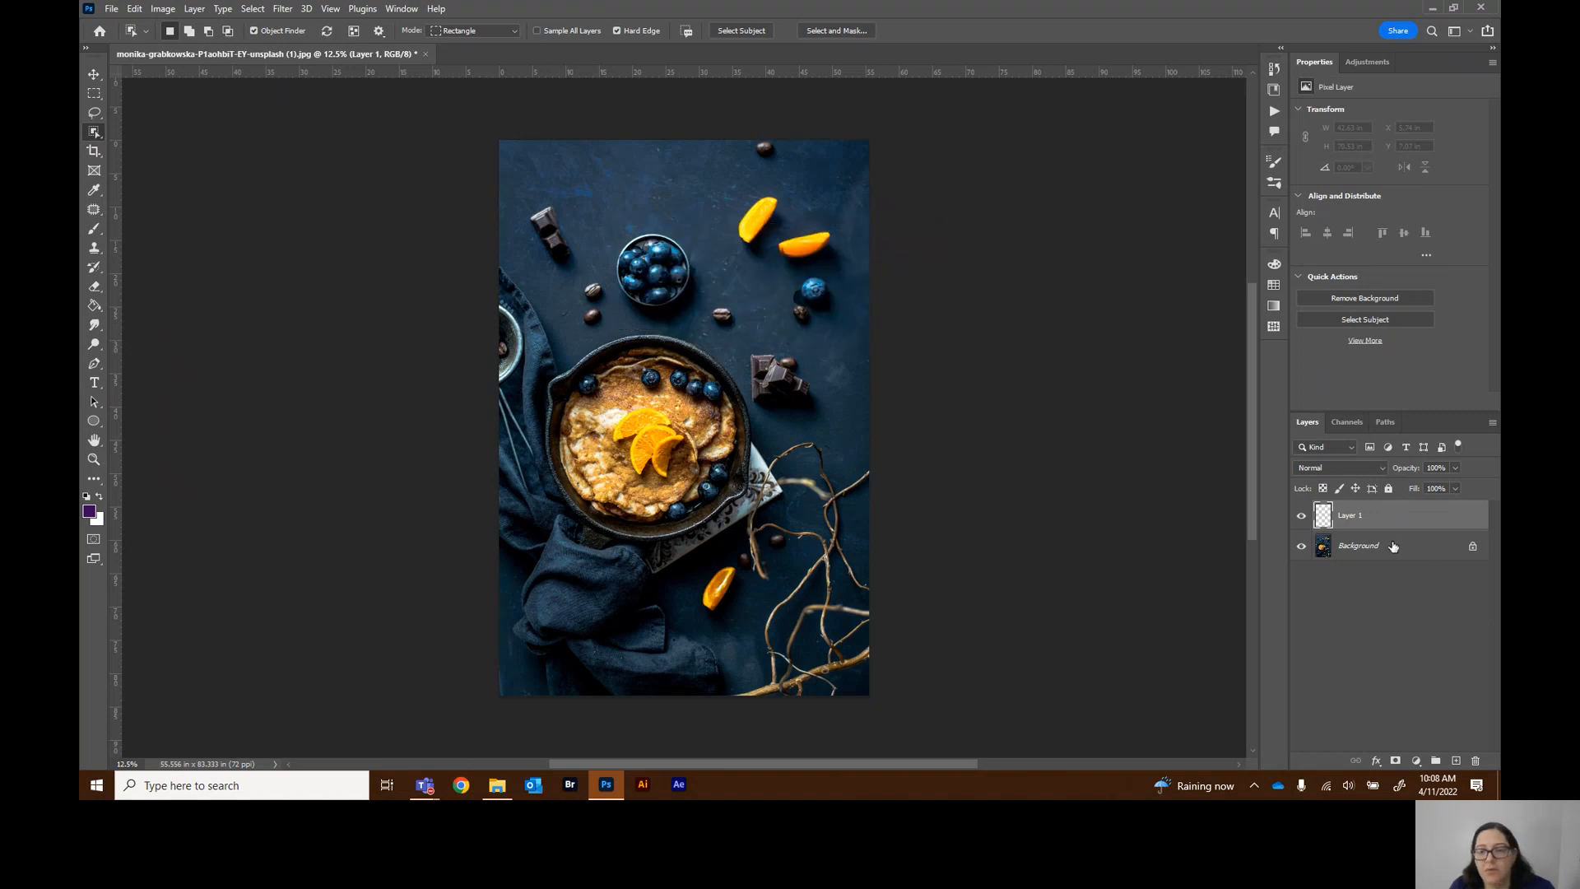
Select the blueberry bowl on the Background layer with the Object Selection tool, then deselect and reactivate Layer 1
{"action": "left_click", "coordinate": [1357, 544]}
{"action": "left_click_drag", "start_coordinate": [611, 222], "coordinate": [703, 329]}
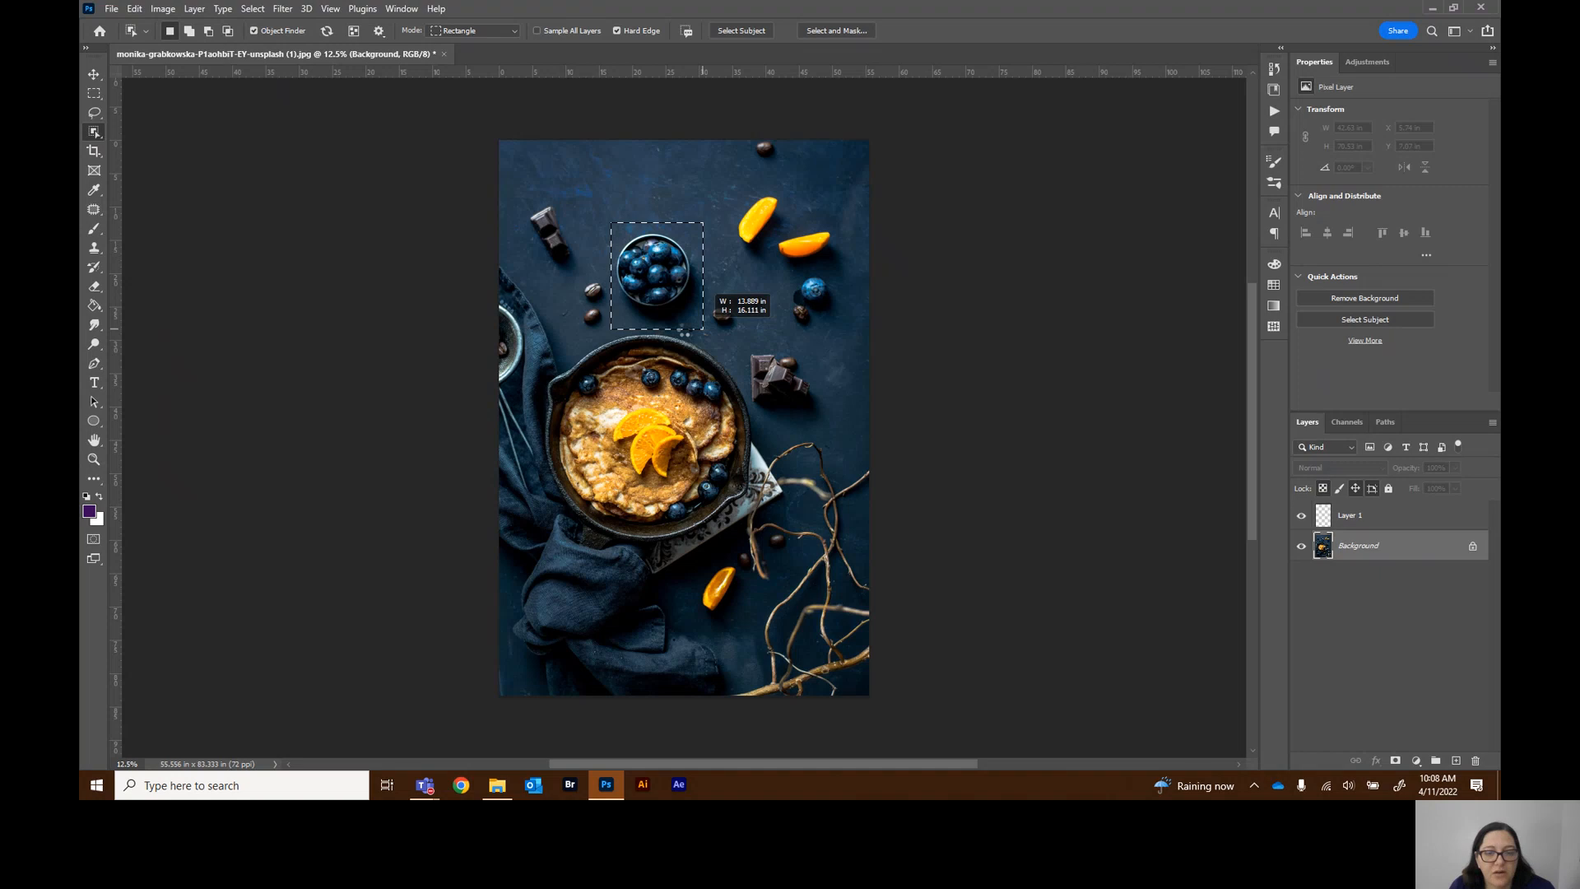
{"action": "left_click_drag", "start_coordinate": [703, 329], "coordinate": [703, 330]}
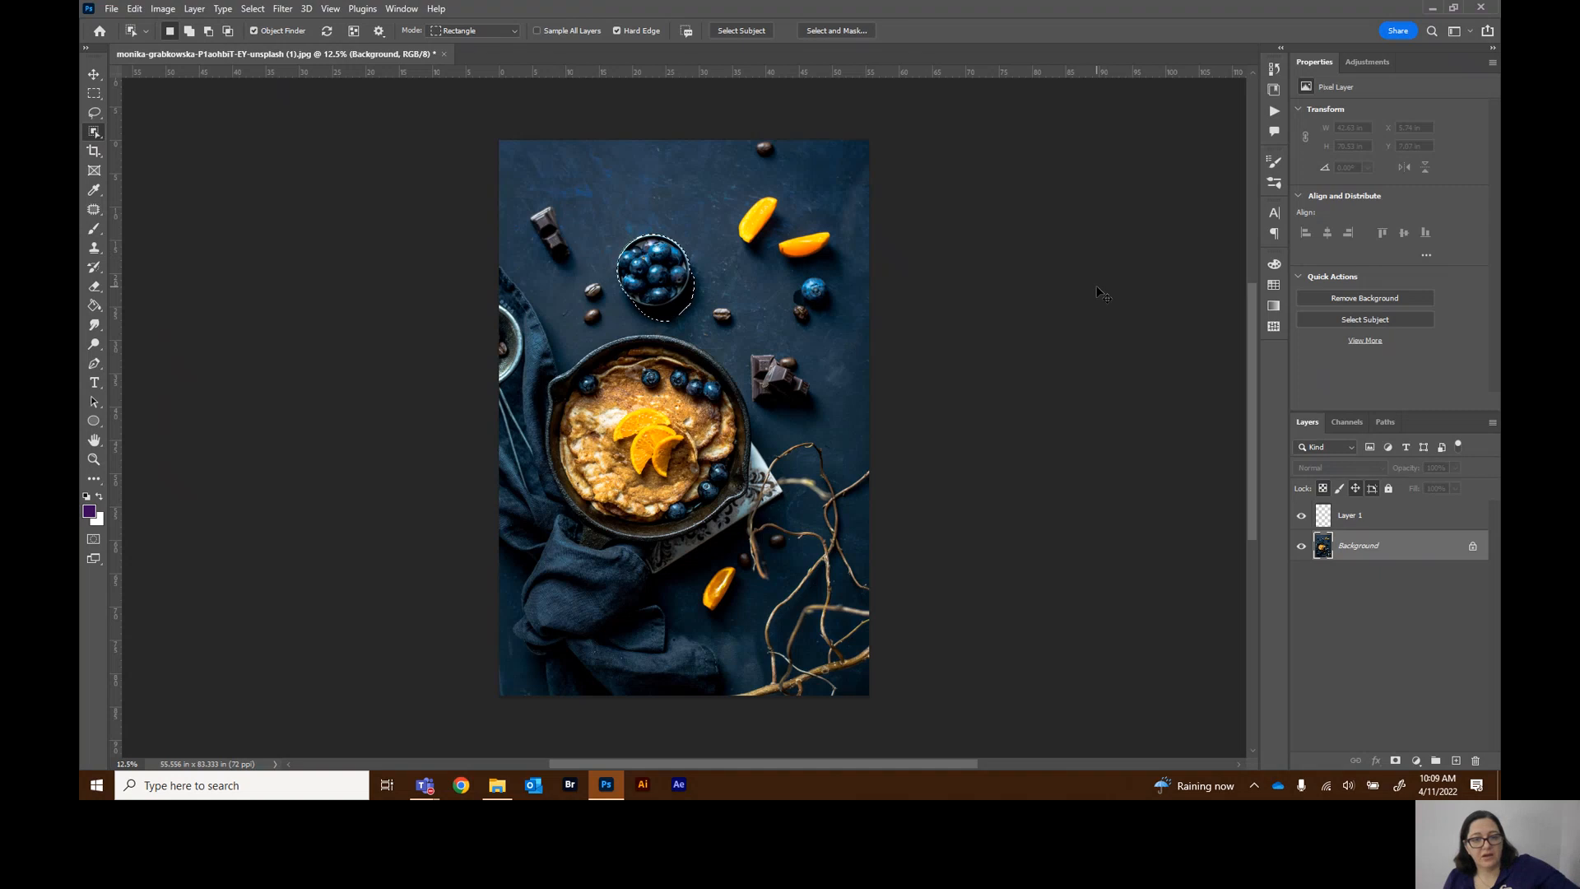
{"action": "key", "text": "ctrl+d"}
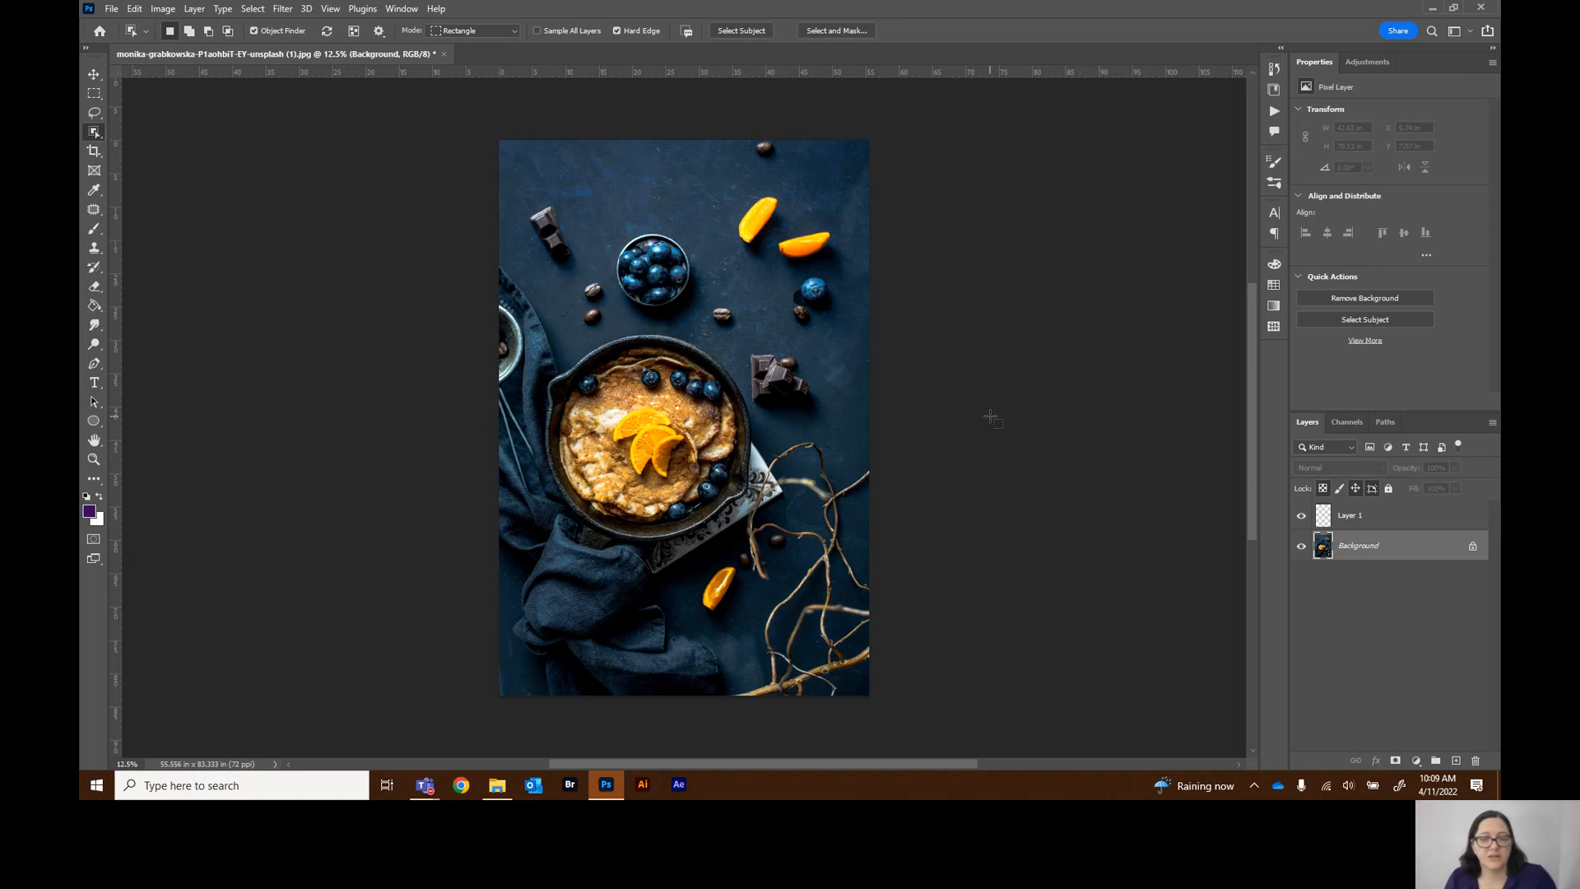
{"action": "left_click", "coordinate": [1360, 524]}
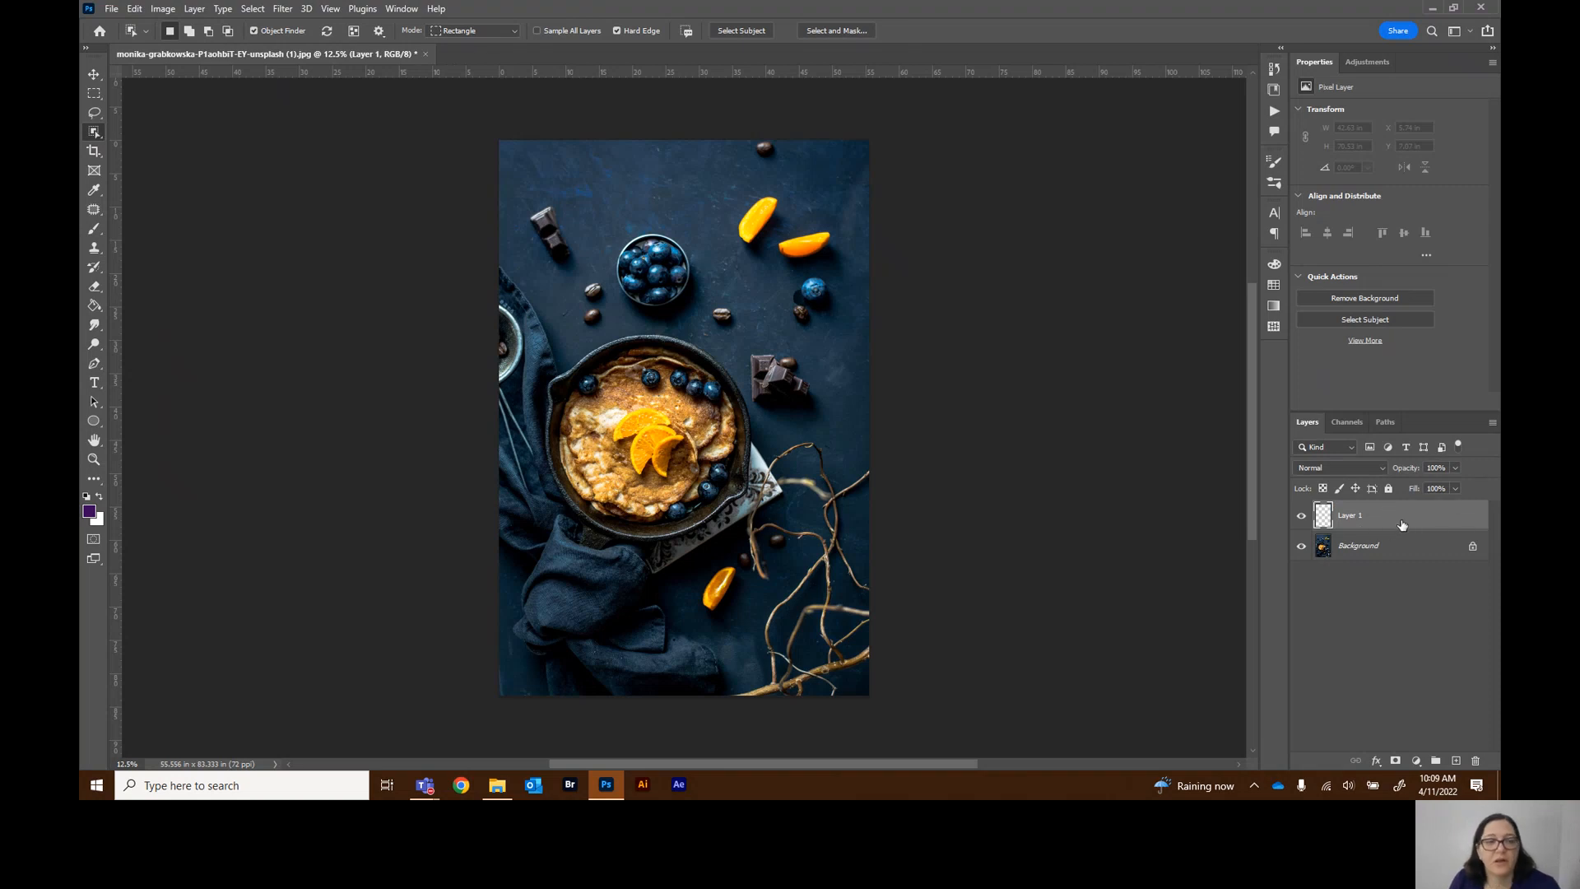
Pick the Crop tool and open its crop preset list to review the ratio and size options
{"action": "left_click", "coordinate": [93, 153]}
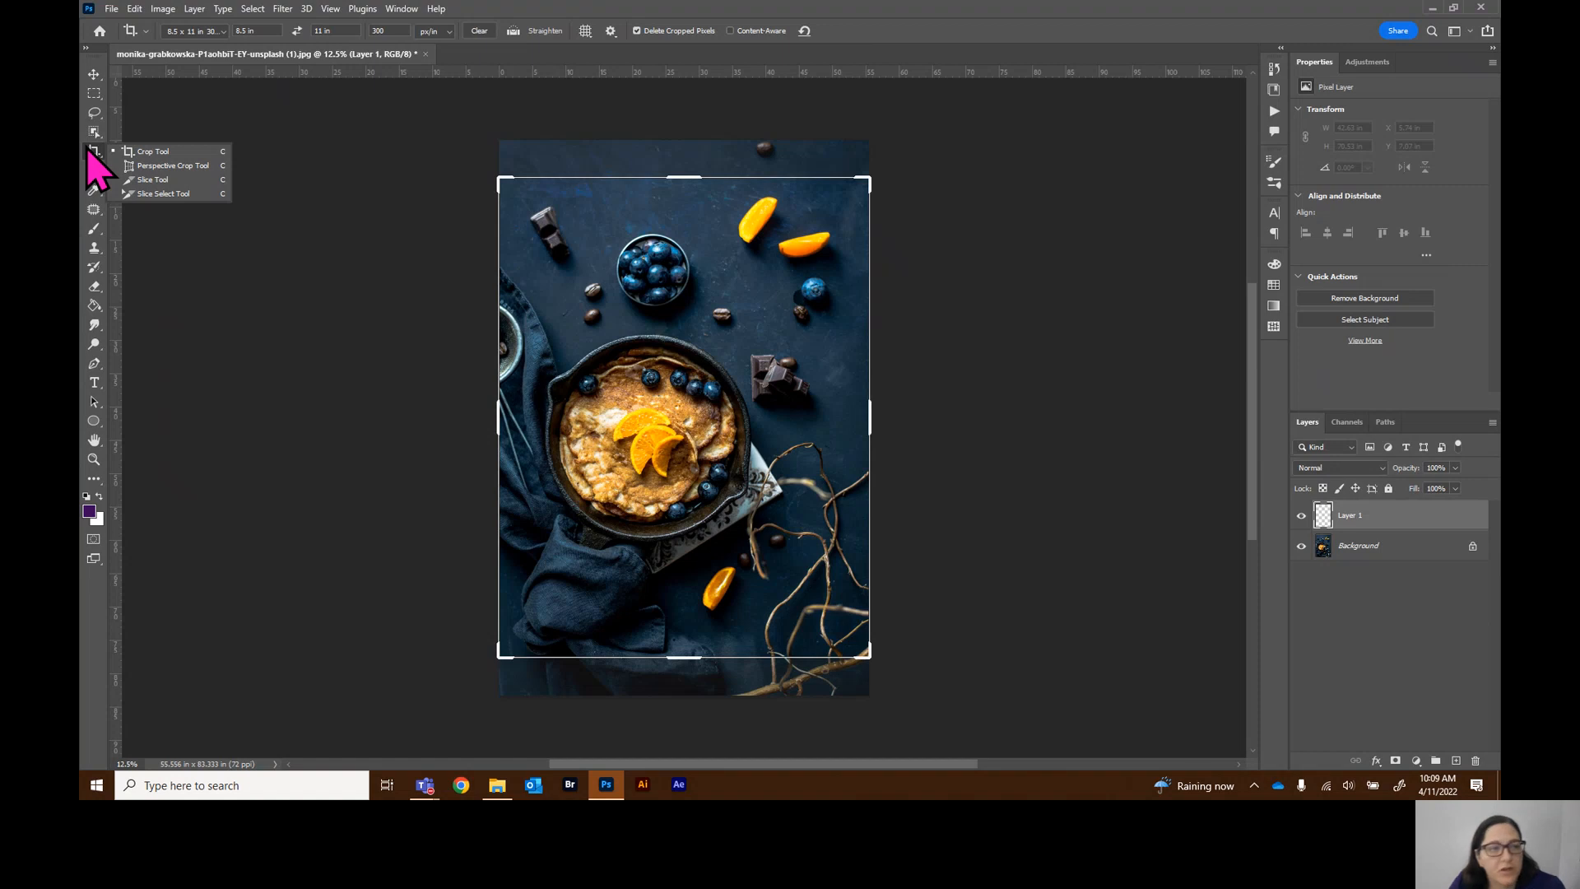
{"action": "left_click", "coordinate": [222, 32]}
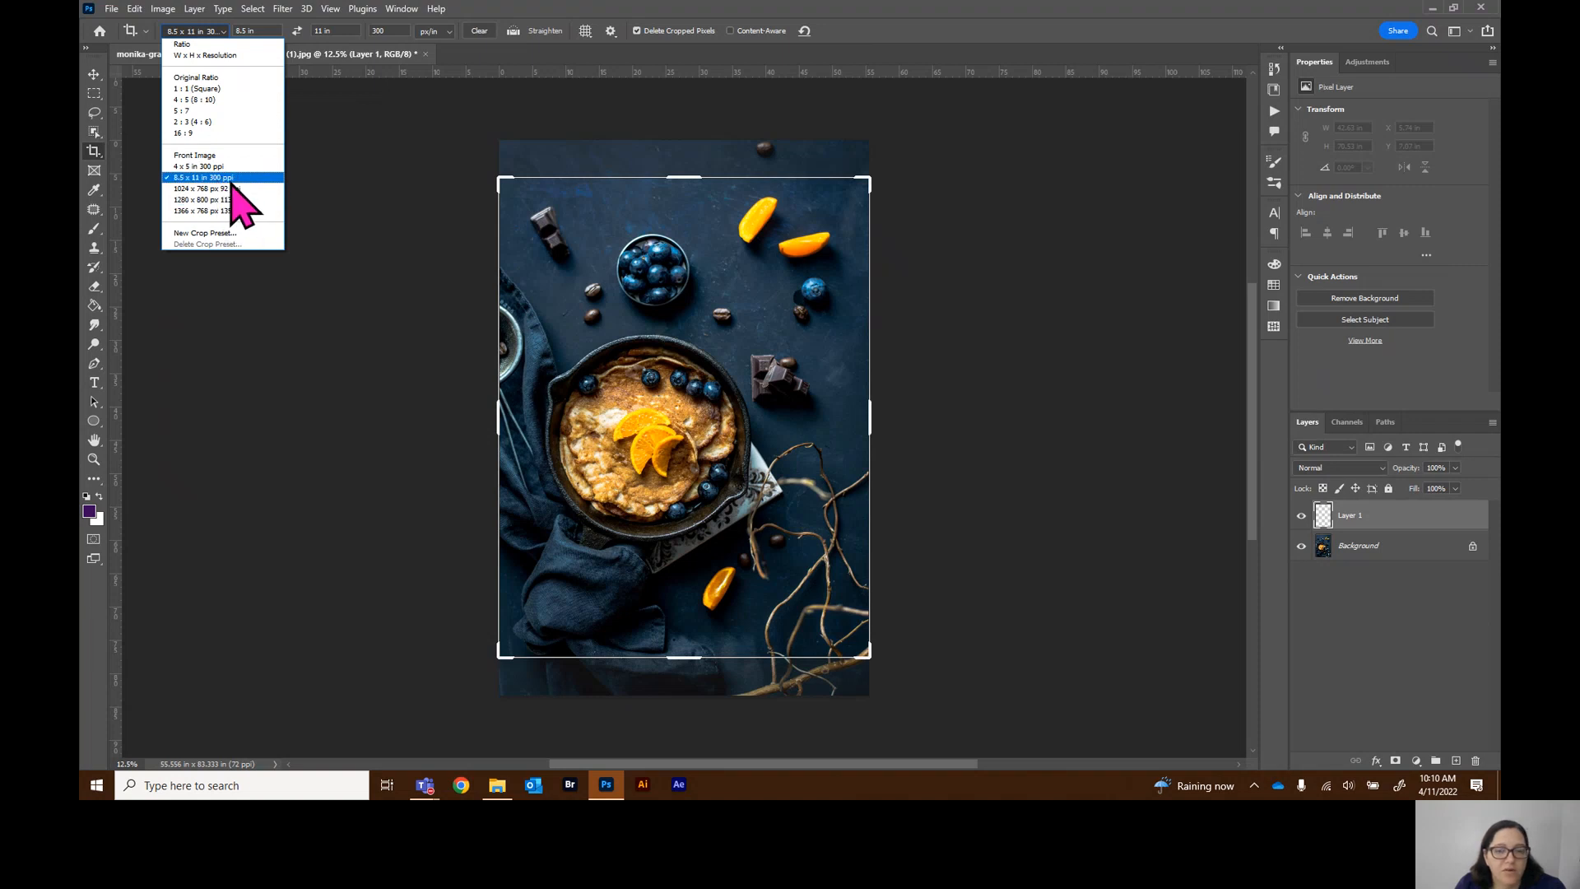
{"action": "left_click", "coordinate": [96, 158]}
Open the Crop tool group to view its hidden tools and switch to the Frame tool
{"action": "right_click", "coordinate": [96, 156]}
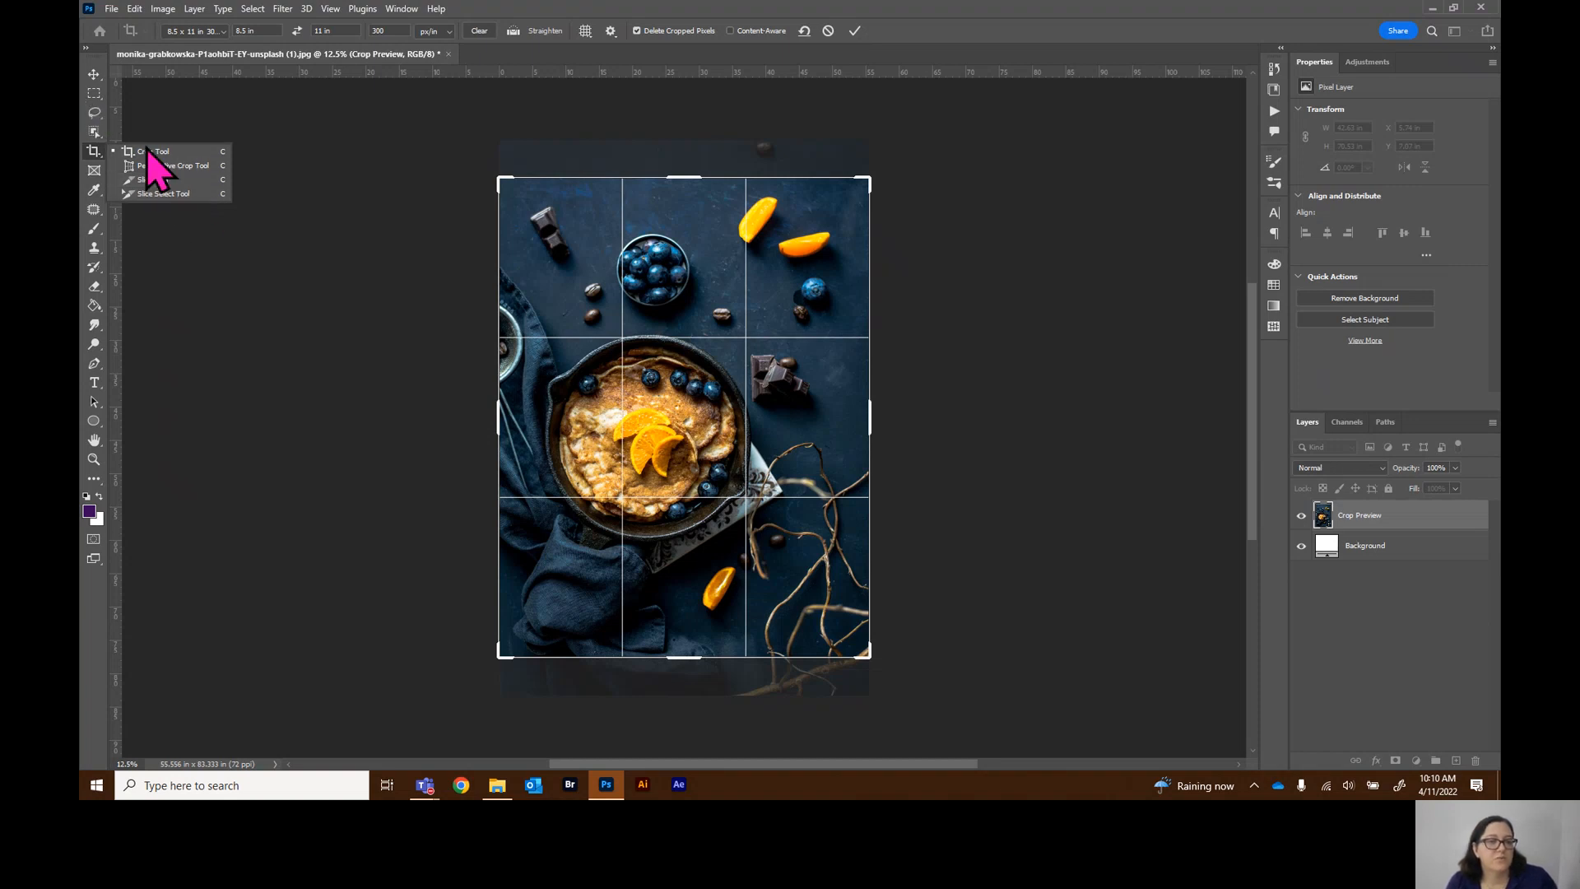
{"action": "left_click", "coordinate": [92, 172]}
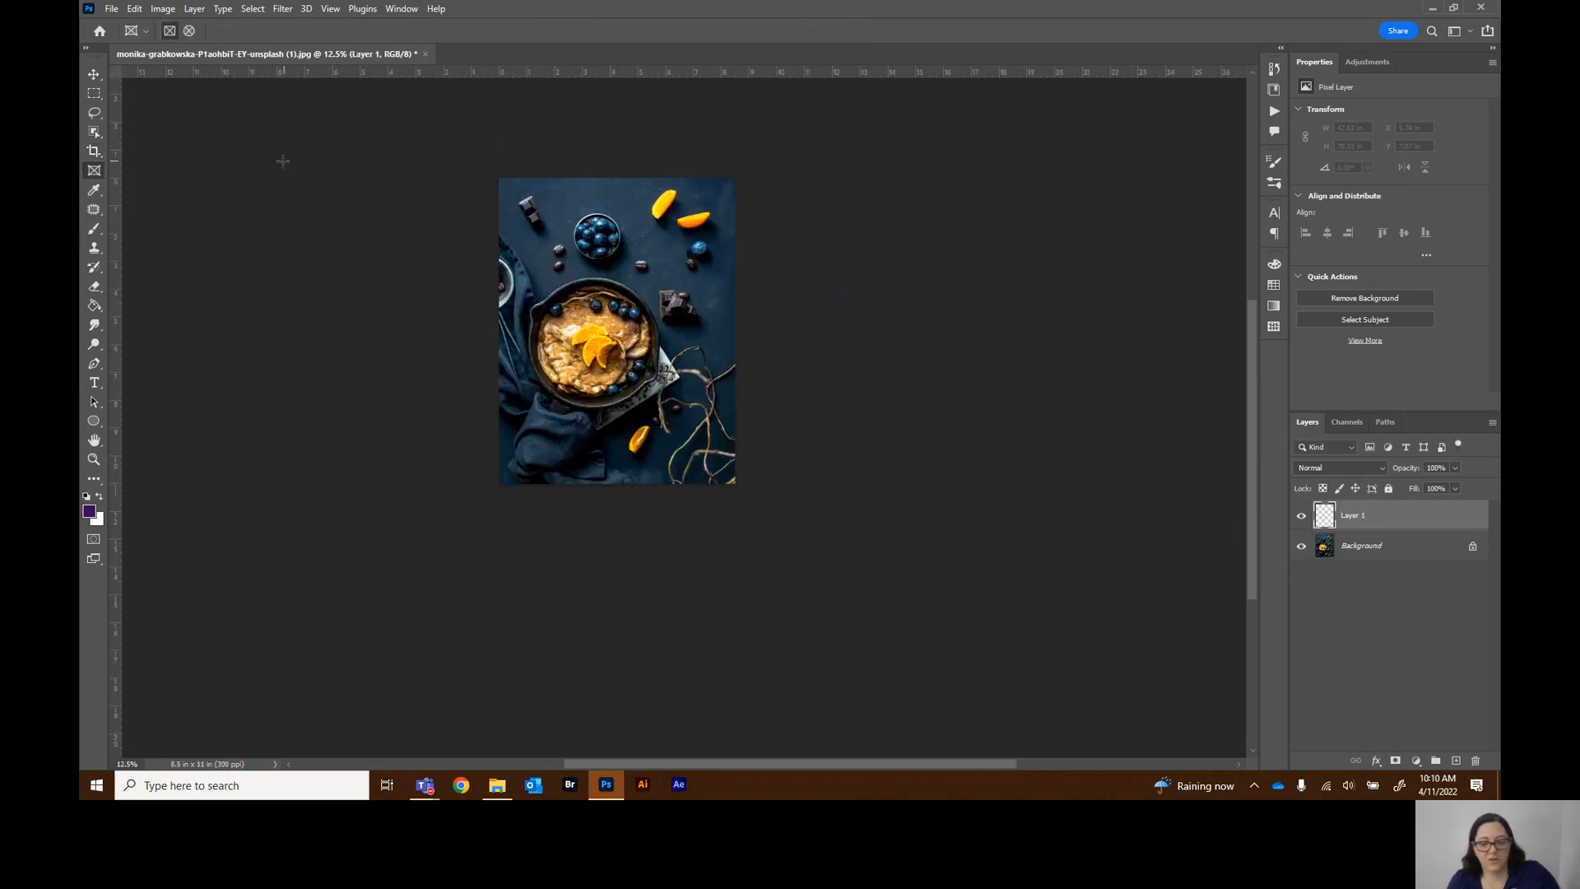
{"action": "key", "text": "ctrl+0"}
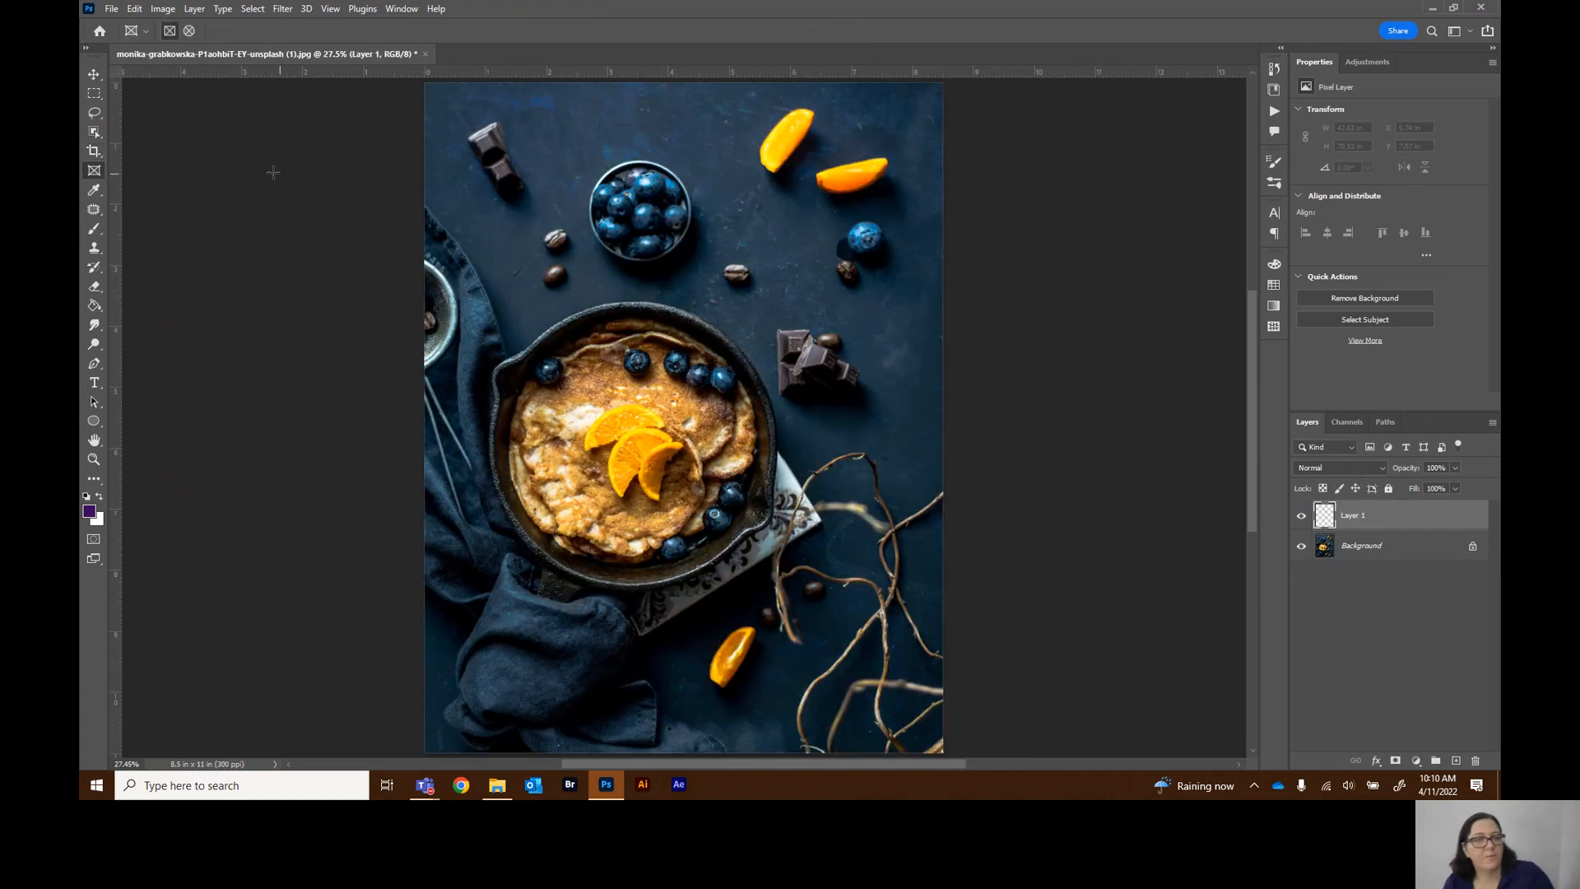
Open the Eyedropper tool group and then the Healing Brush tool group to view their hidden tools
{"action": "left_click", "coordinate": [94, 190]}
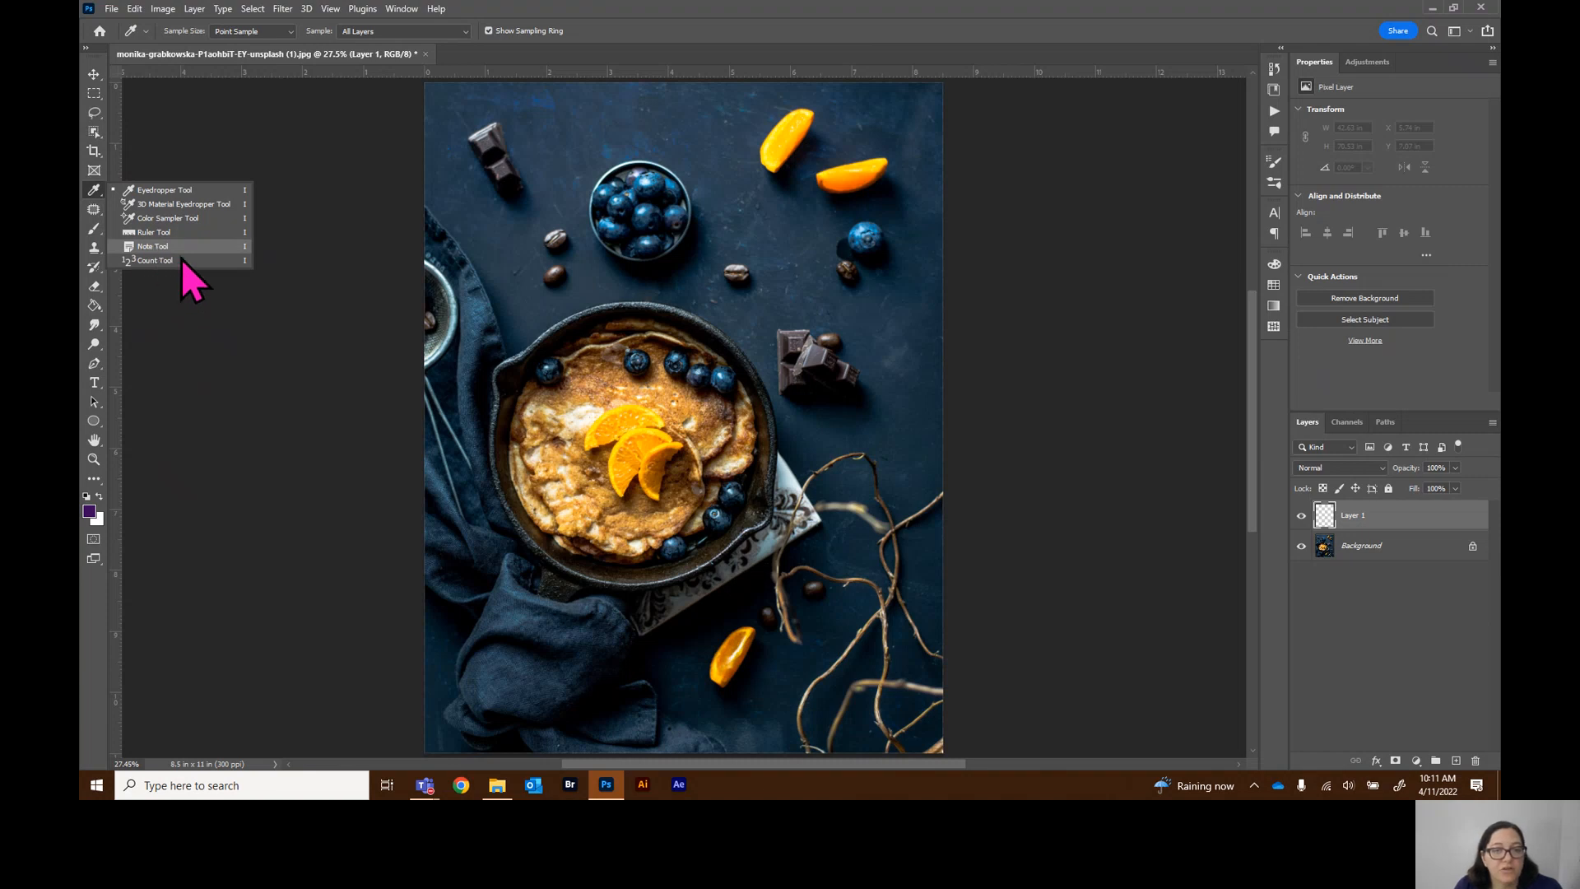
{"action": "left_click", "coordinate": [94, 212]}
{"action": "left_click", "coordinate": [93, 212]}
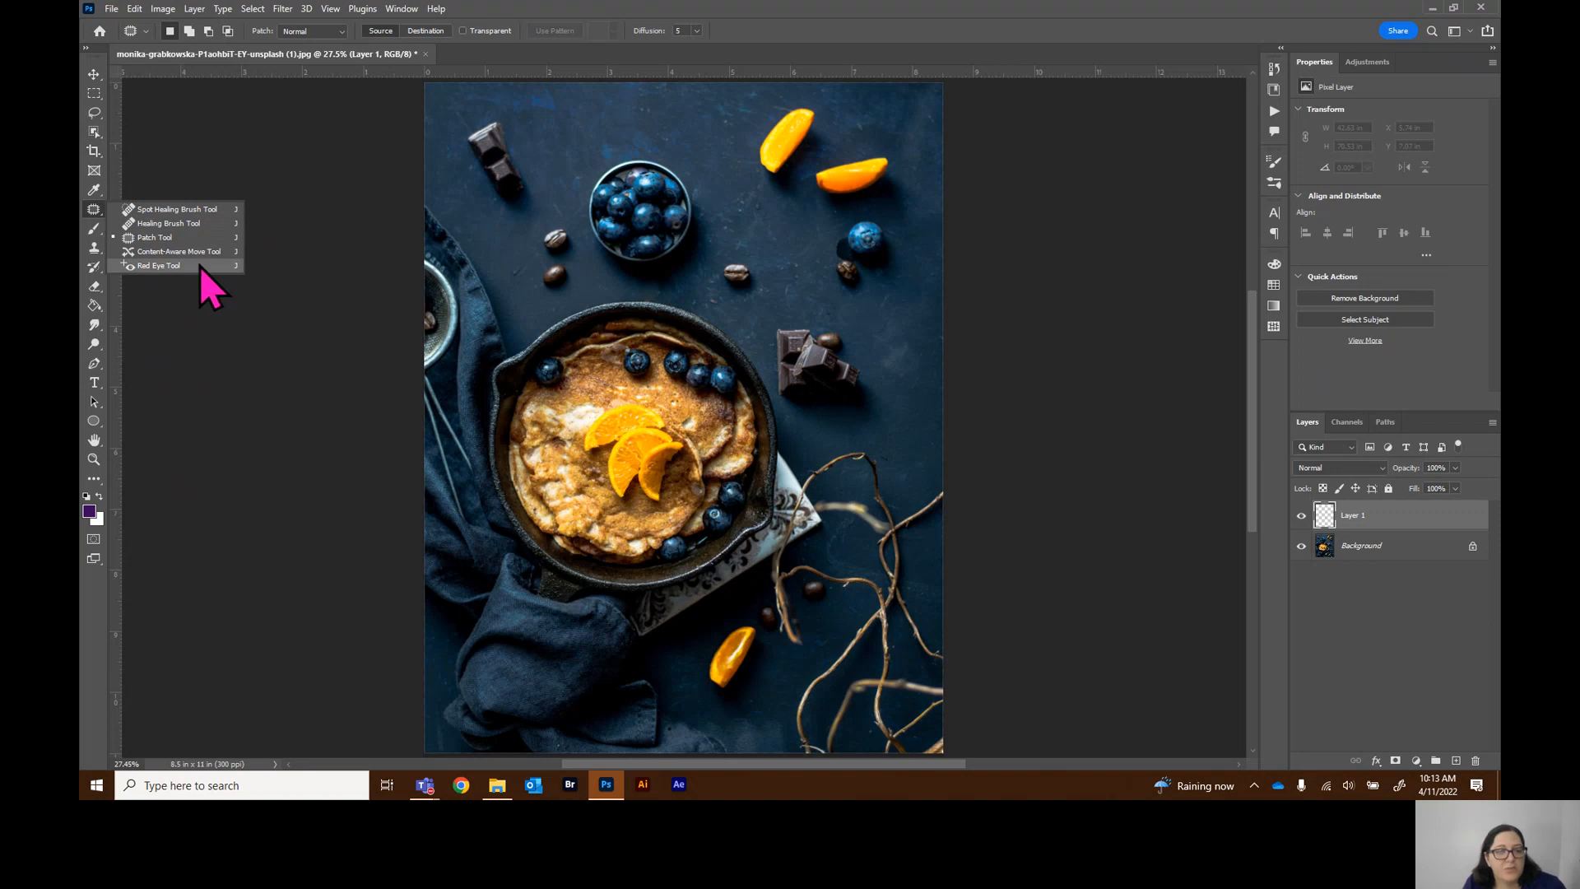
Select the Brush tool, view its hidden tools and open the brush preset picker
{"action": "left_click", "coordinate": [91, 234]}
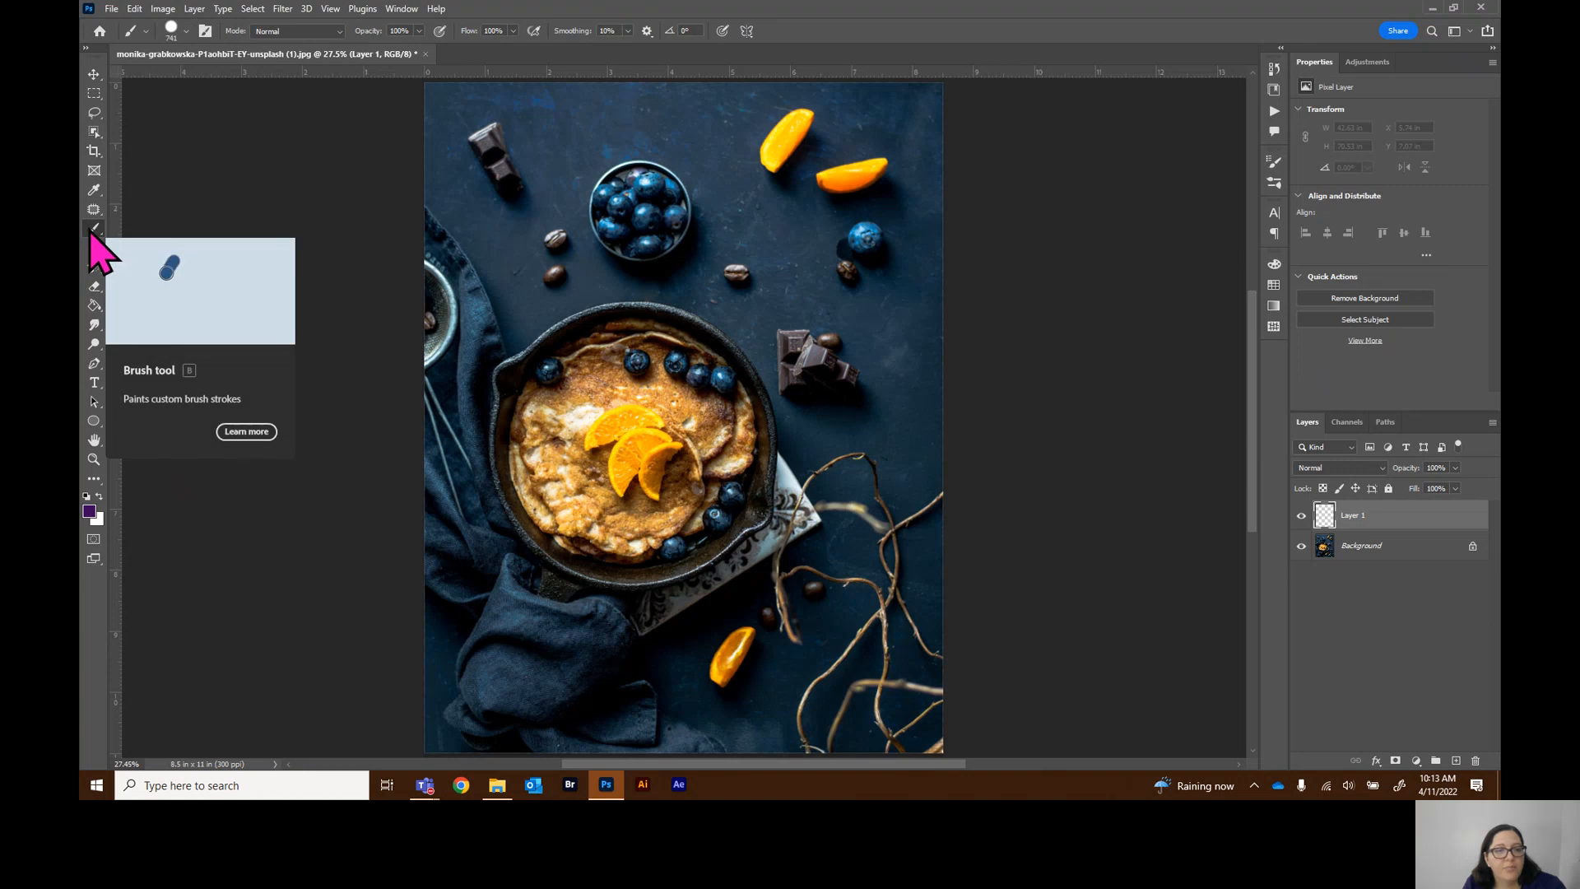
{"action": "right_click", "coordinate": [92, 234]}
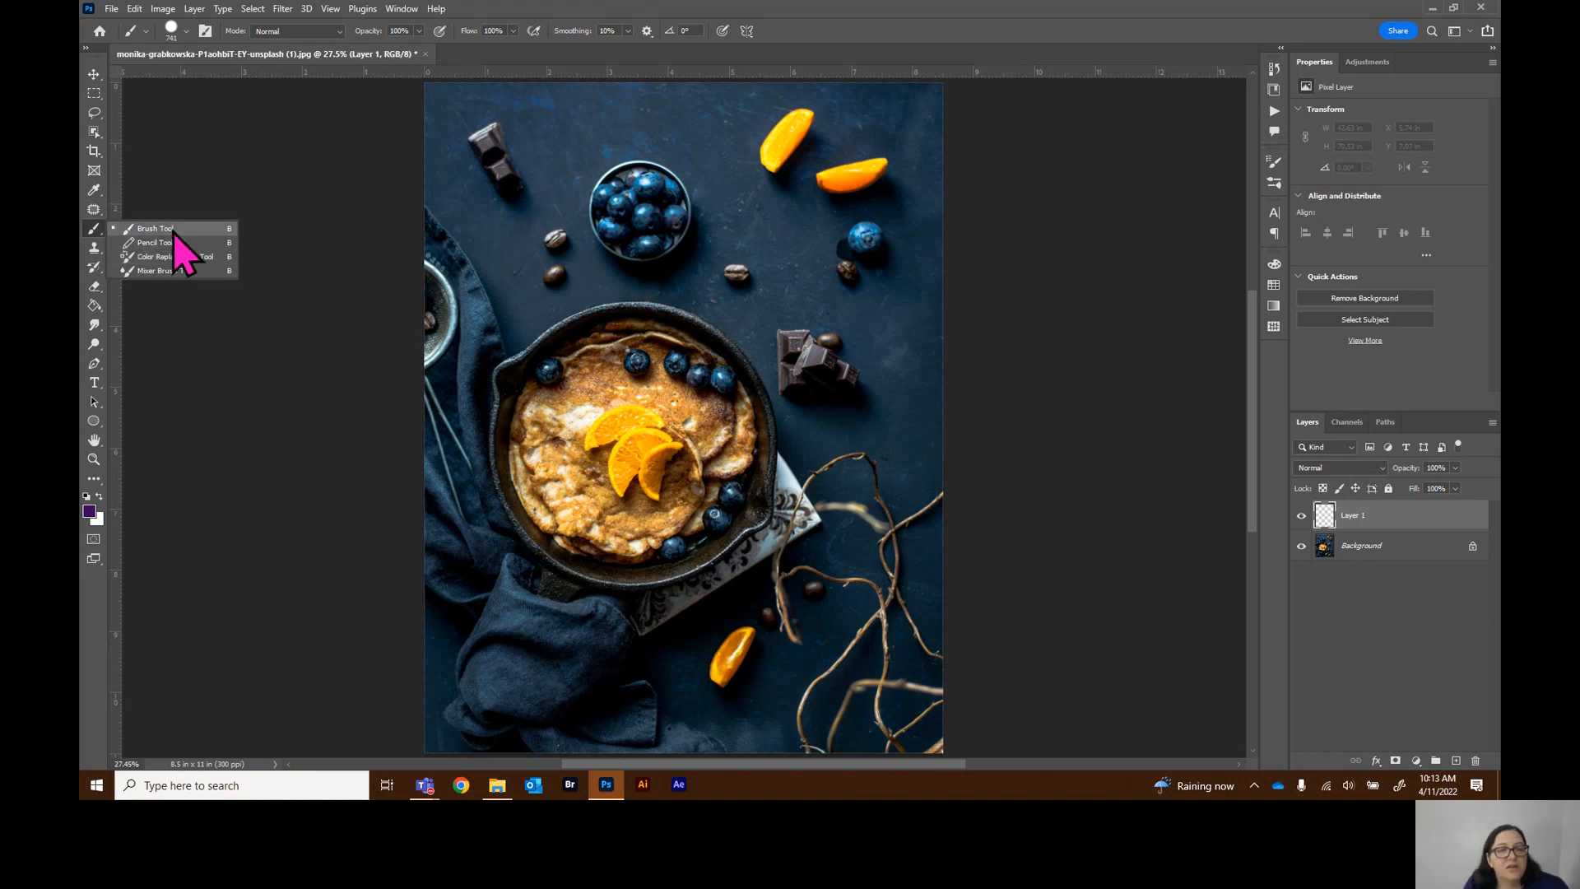
{"action": "left_click", "coordinate": [185, 34]}
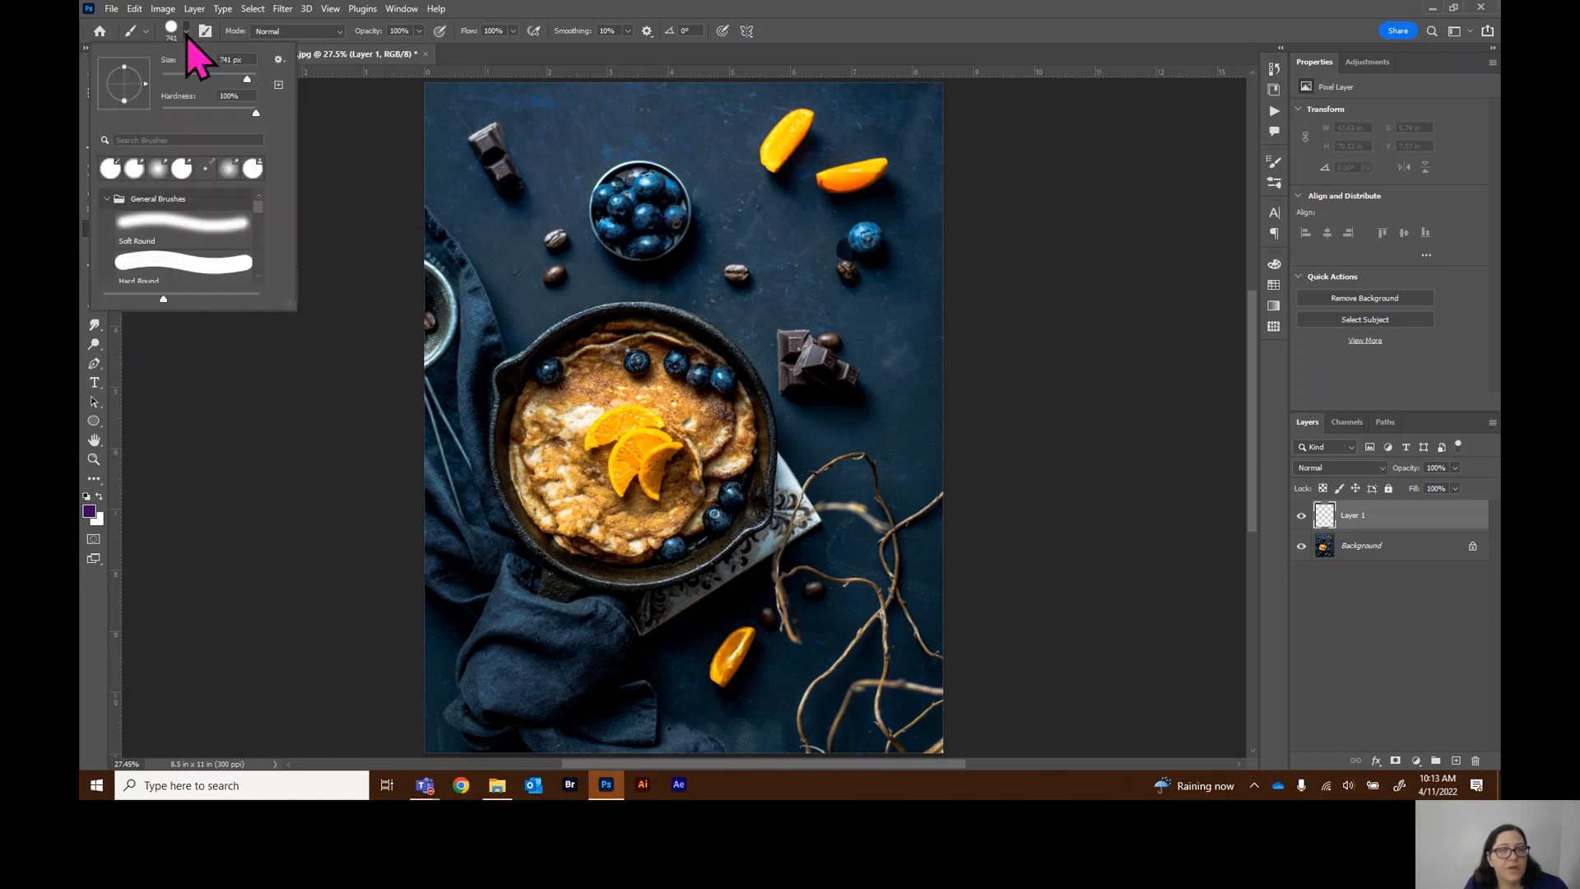
{"action": "left_click", "coordinate": [186, 32]}
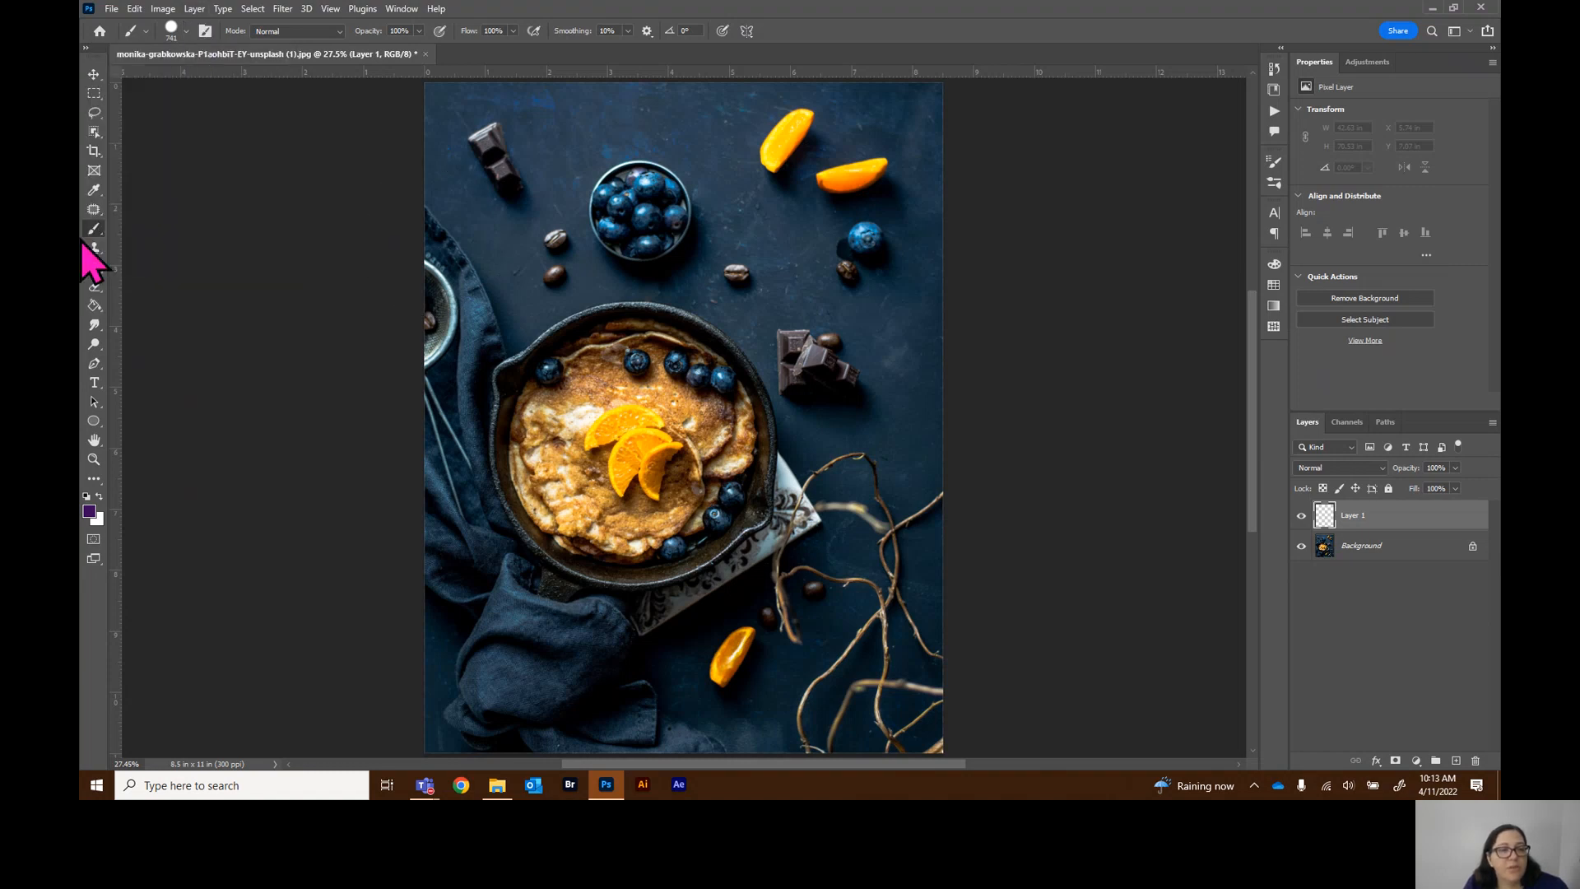
Set the brush size to 338 px, paint a test dot beside the blueberry bowl, and undo it
{"action": "left_click", "coordinate": [186, 36]}
{"action": "left_click_drag", "start_coordinate": [247, 87], "coordinate": [198, 84]}
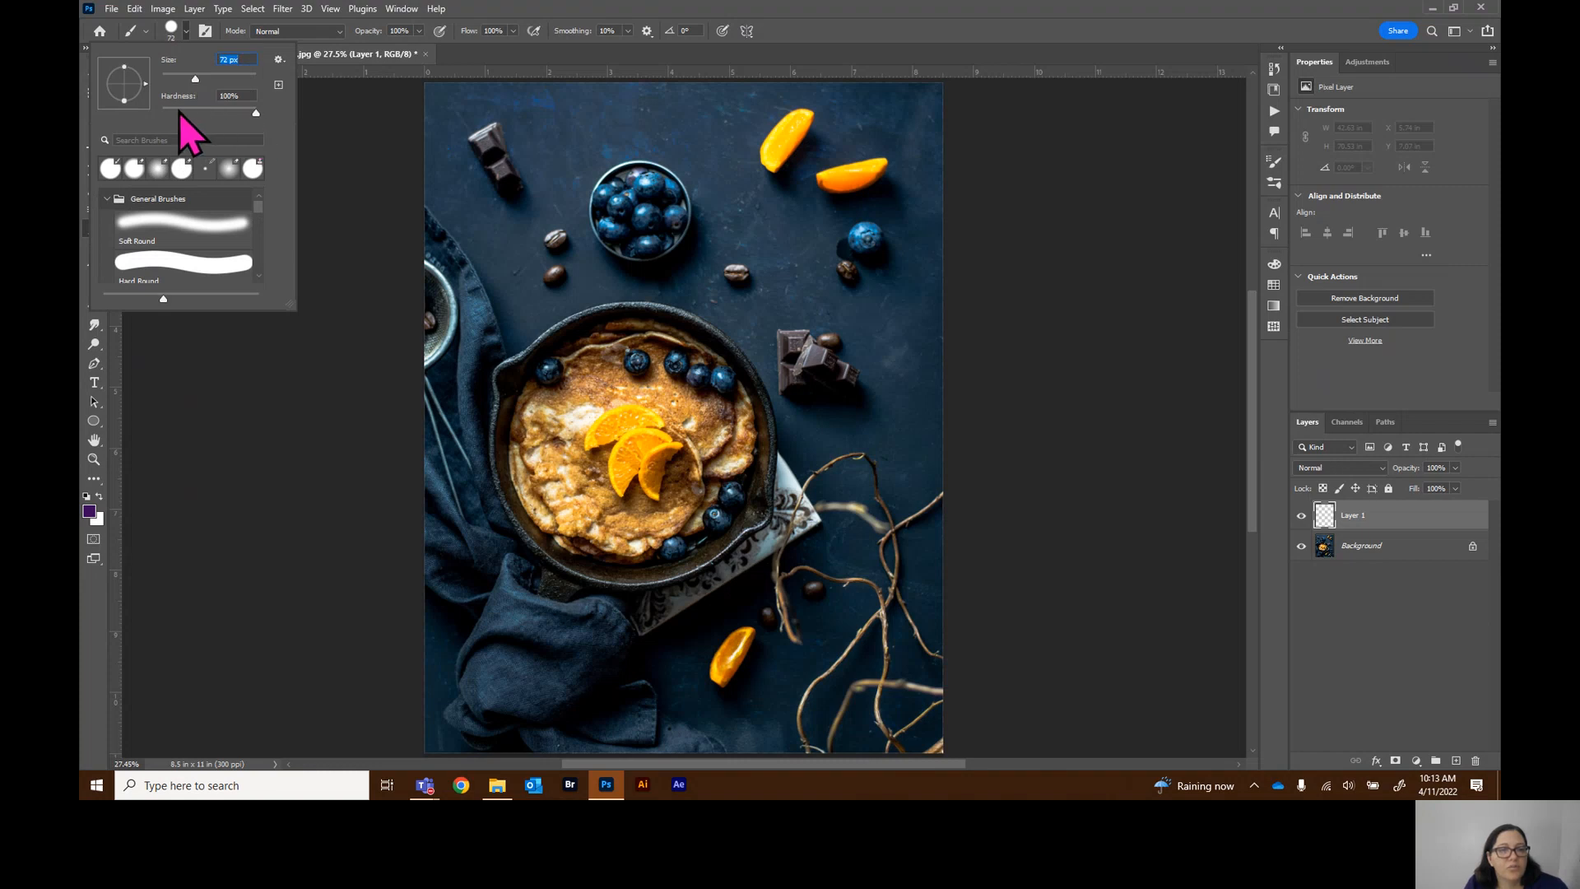
{"action": "key", "text": "Tab"}
{"action": "left_click_drag", "start_coordinate": [195, 82], "coordinate": [239, 80]}
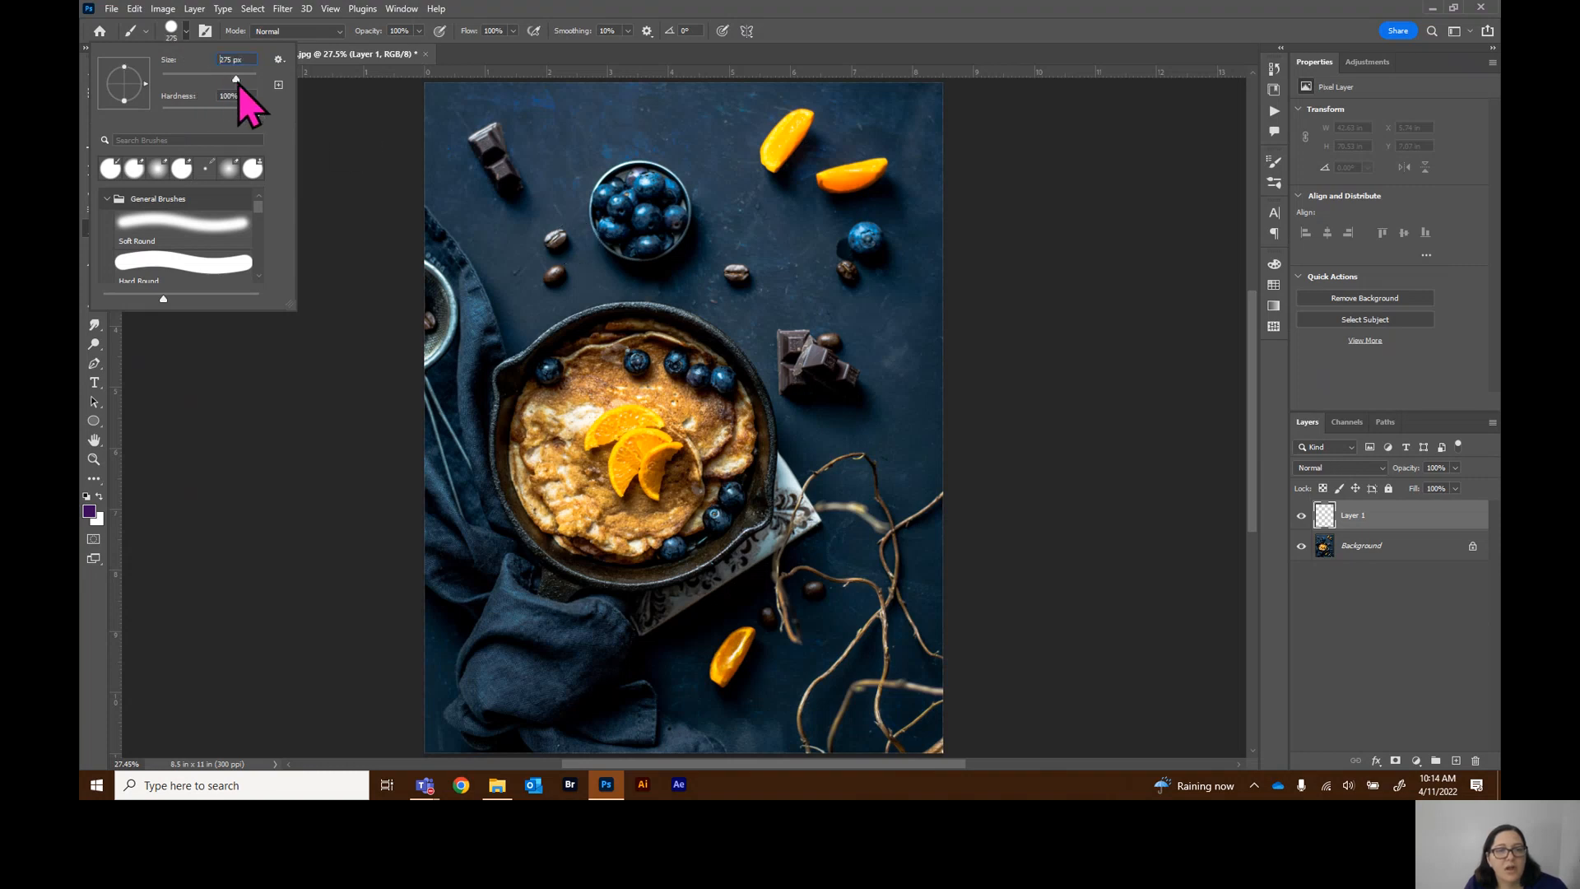
{"action": "left_click", "coordinate": [735, 215]}
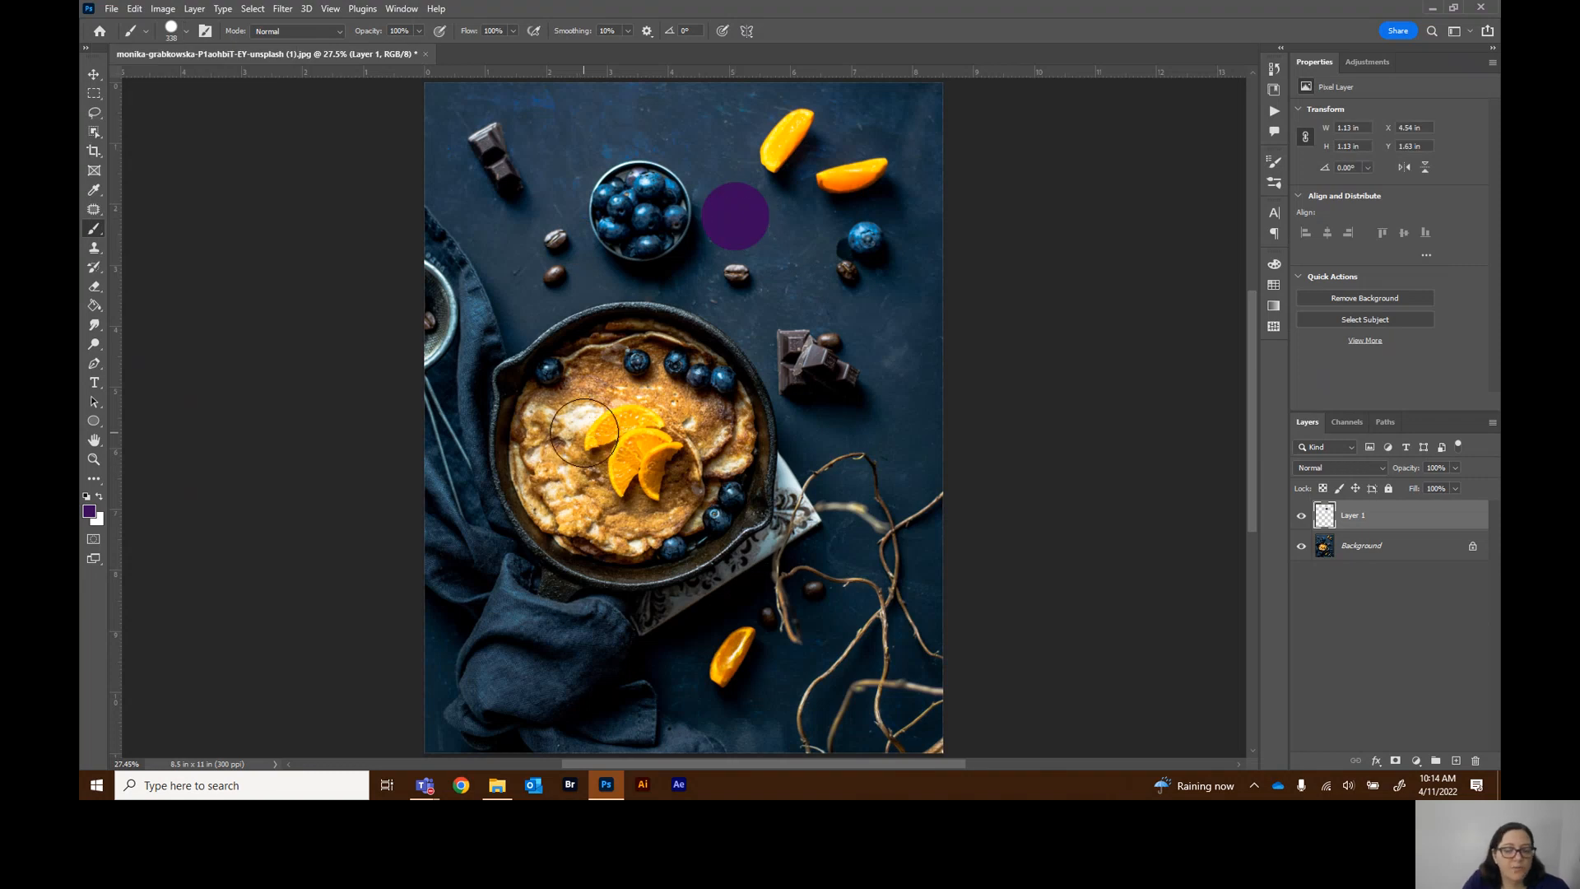
{"action": "key", "text": "ctrl+z"}
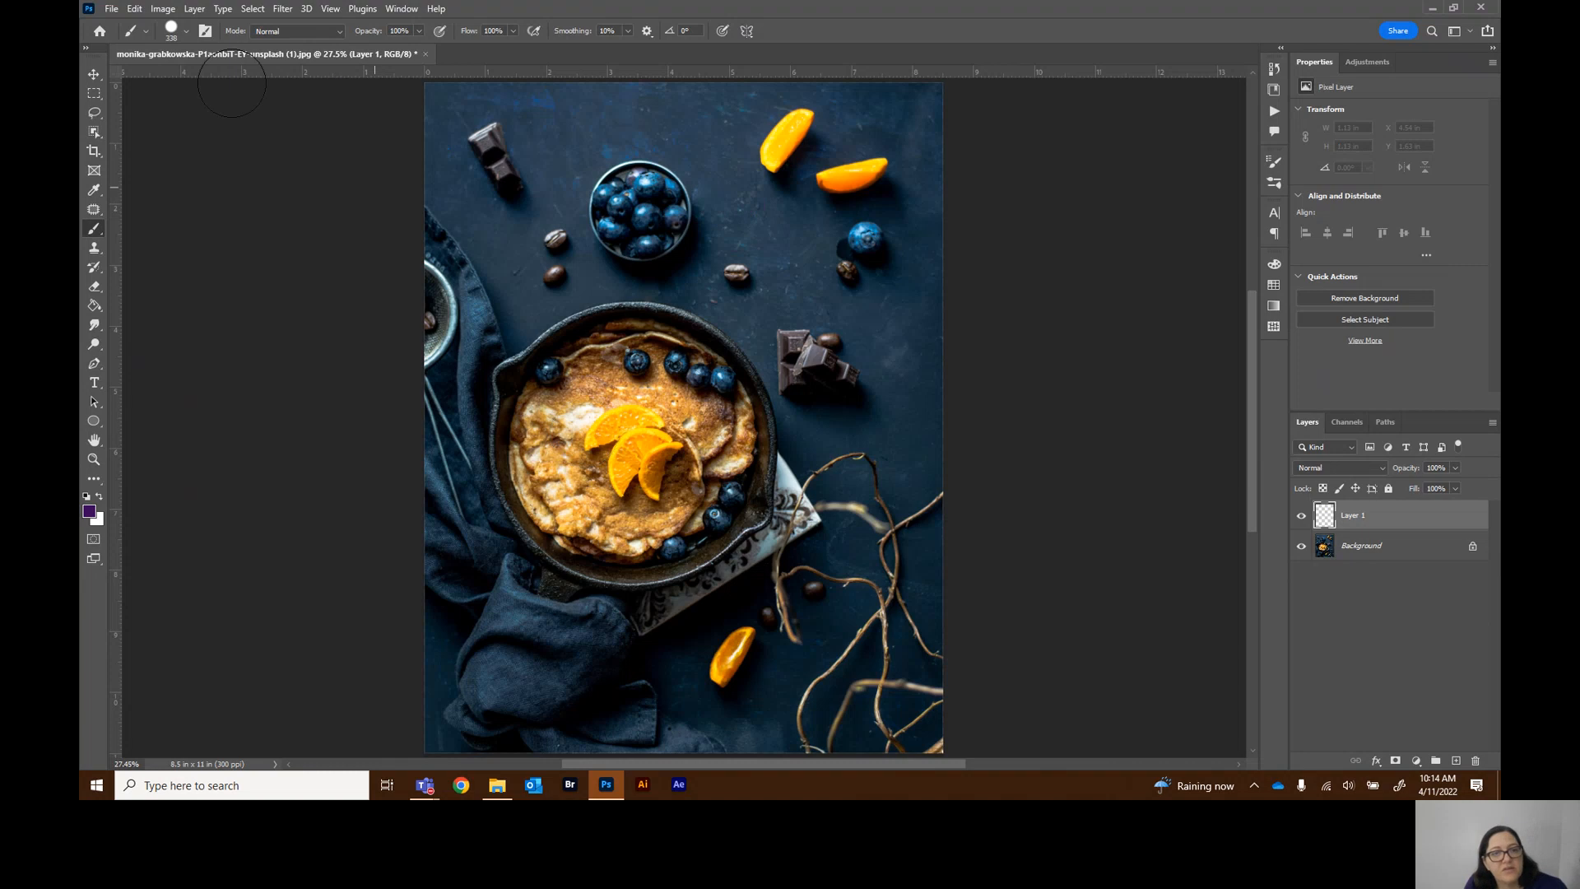
Set the brush hardness to 0%, paint a soft test dot beside the blueberry bowl, and undo it
{"action": "left_click", "coordinate": [186, 32]}
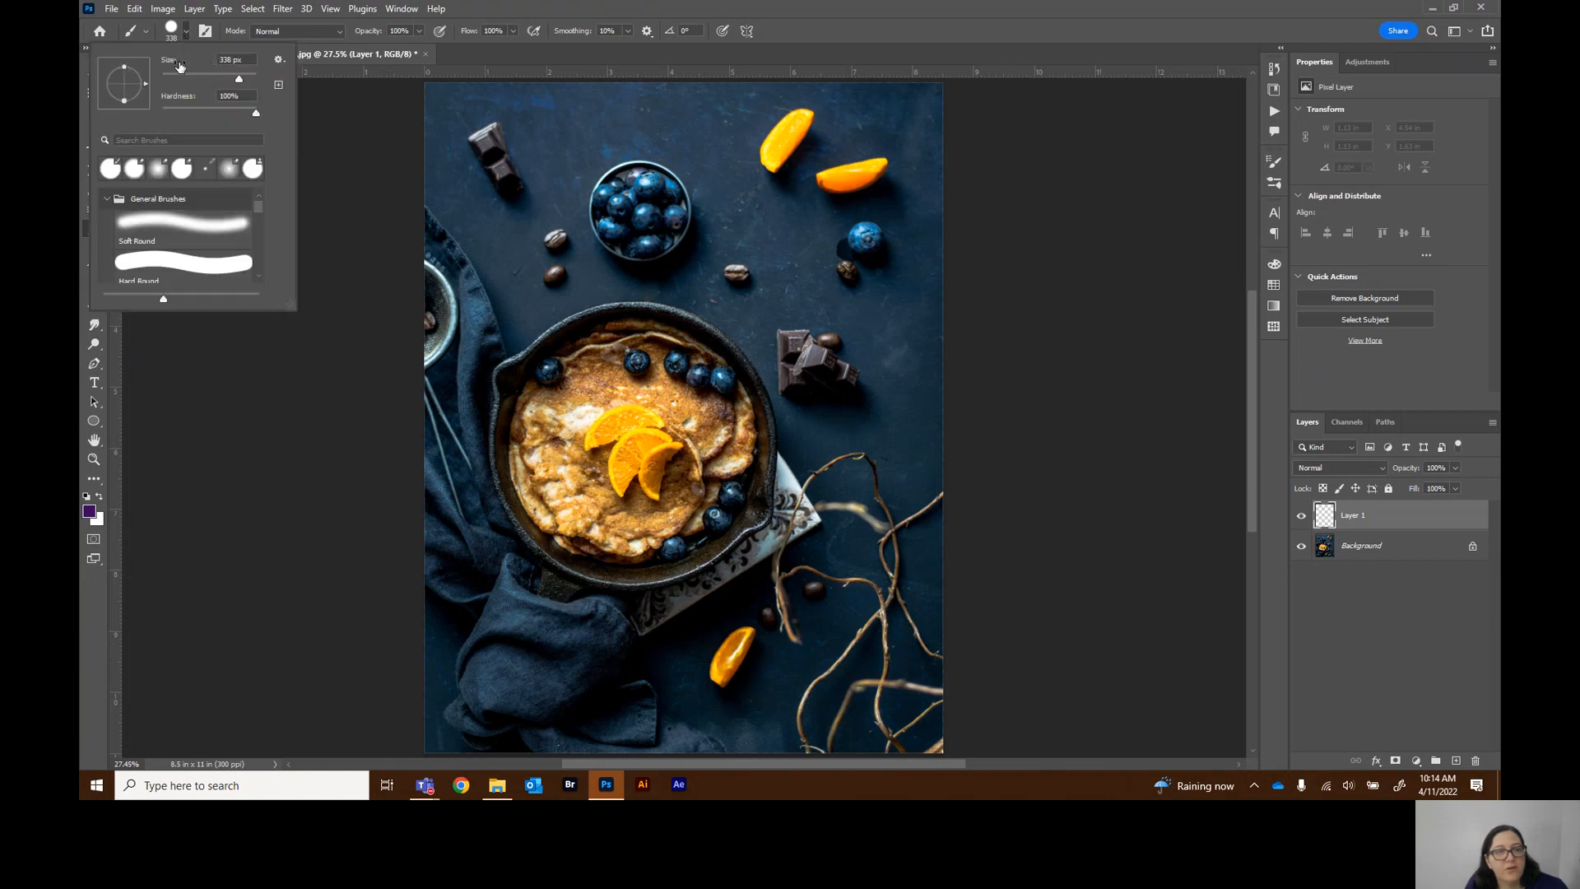
{"action": "left_click", "coordinate": [162, 112]}
{"action": "left_click", "coordinate": [744, 214]}
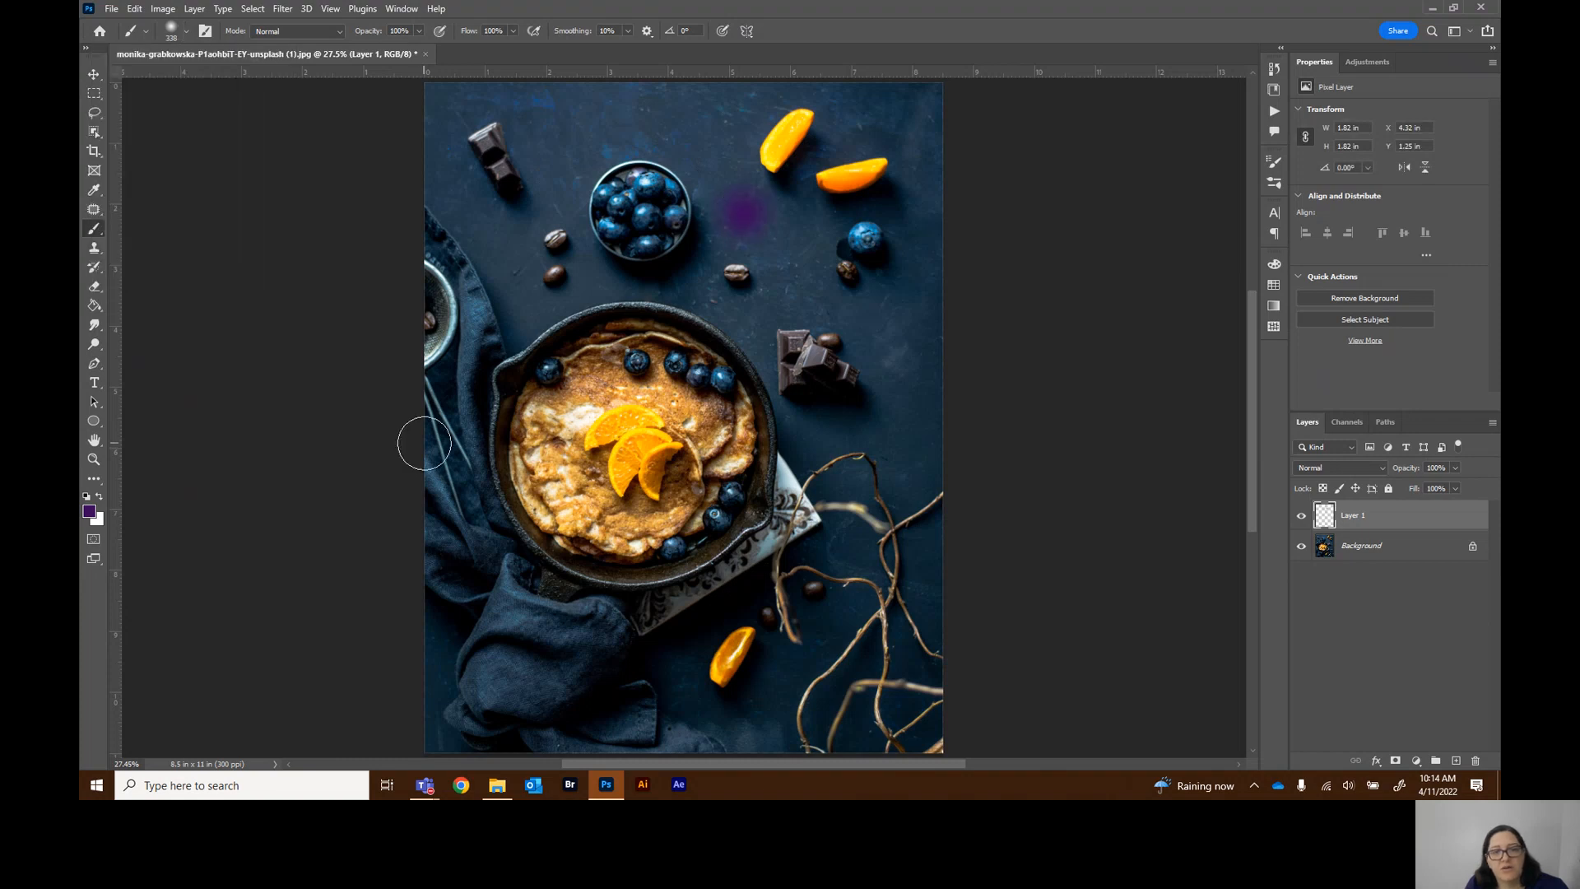
{"action": "key", "text": "ctrl+z"}
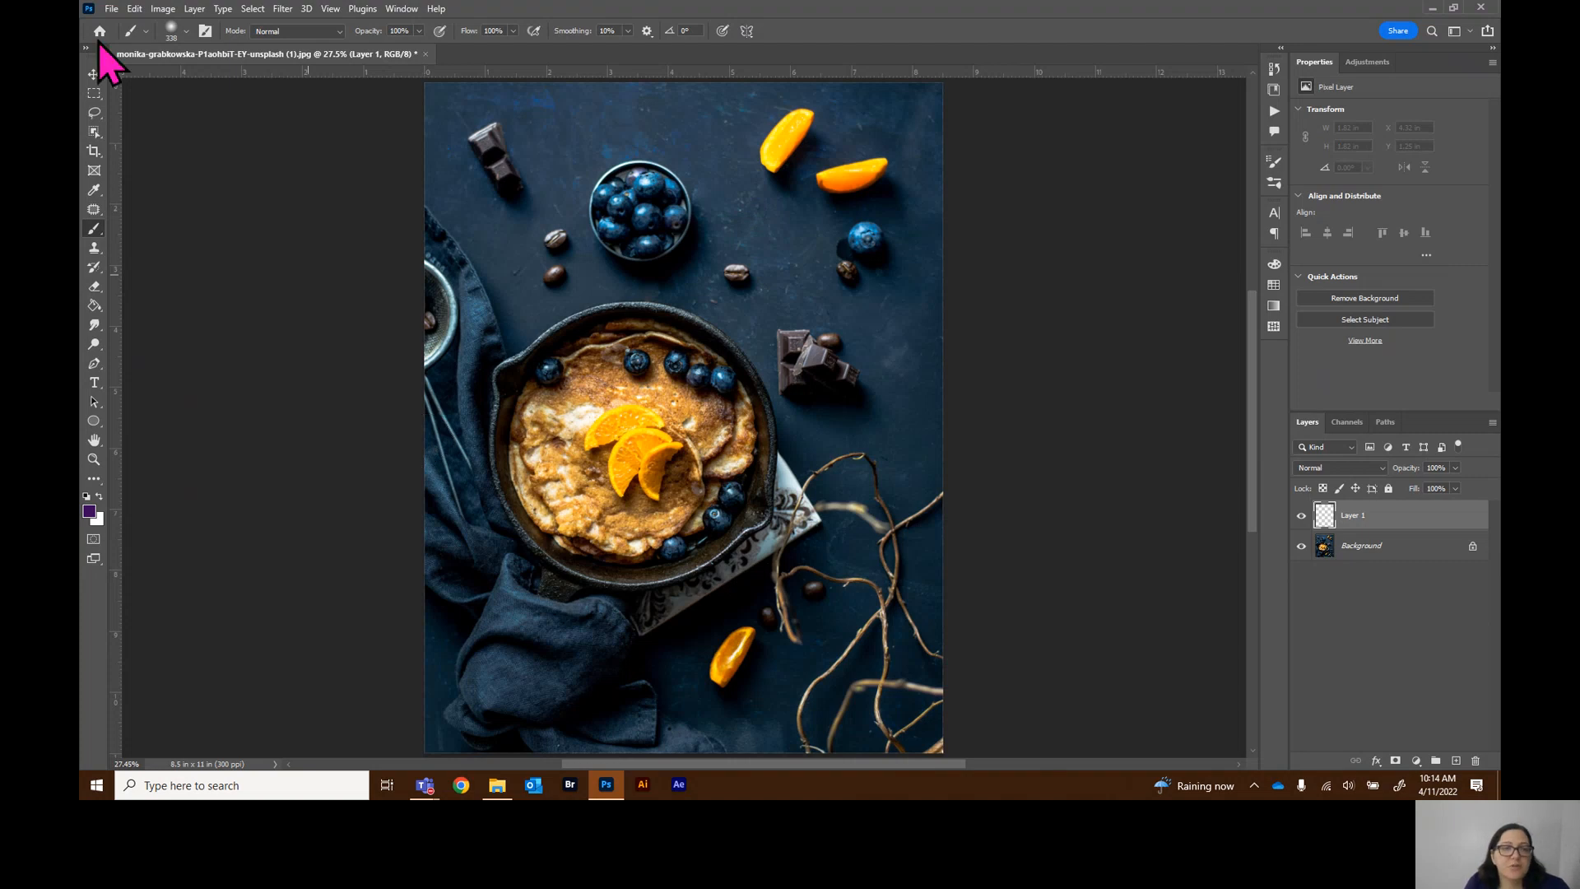
Scroll through the brush presets in the brush picker and close it
{"action": "left_click", "coordinate": [187, 31]}
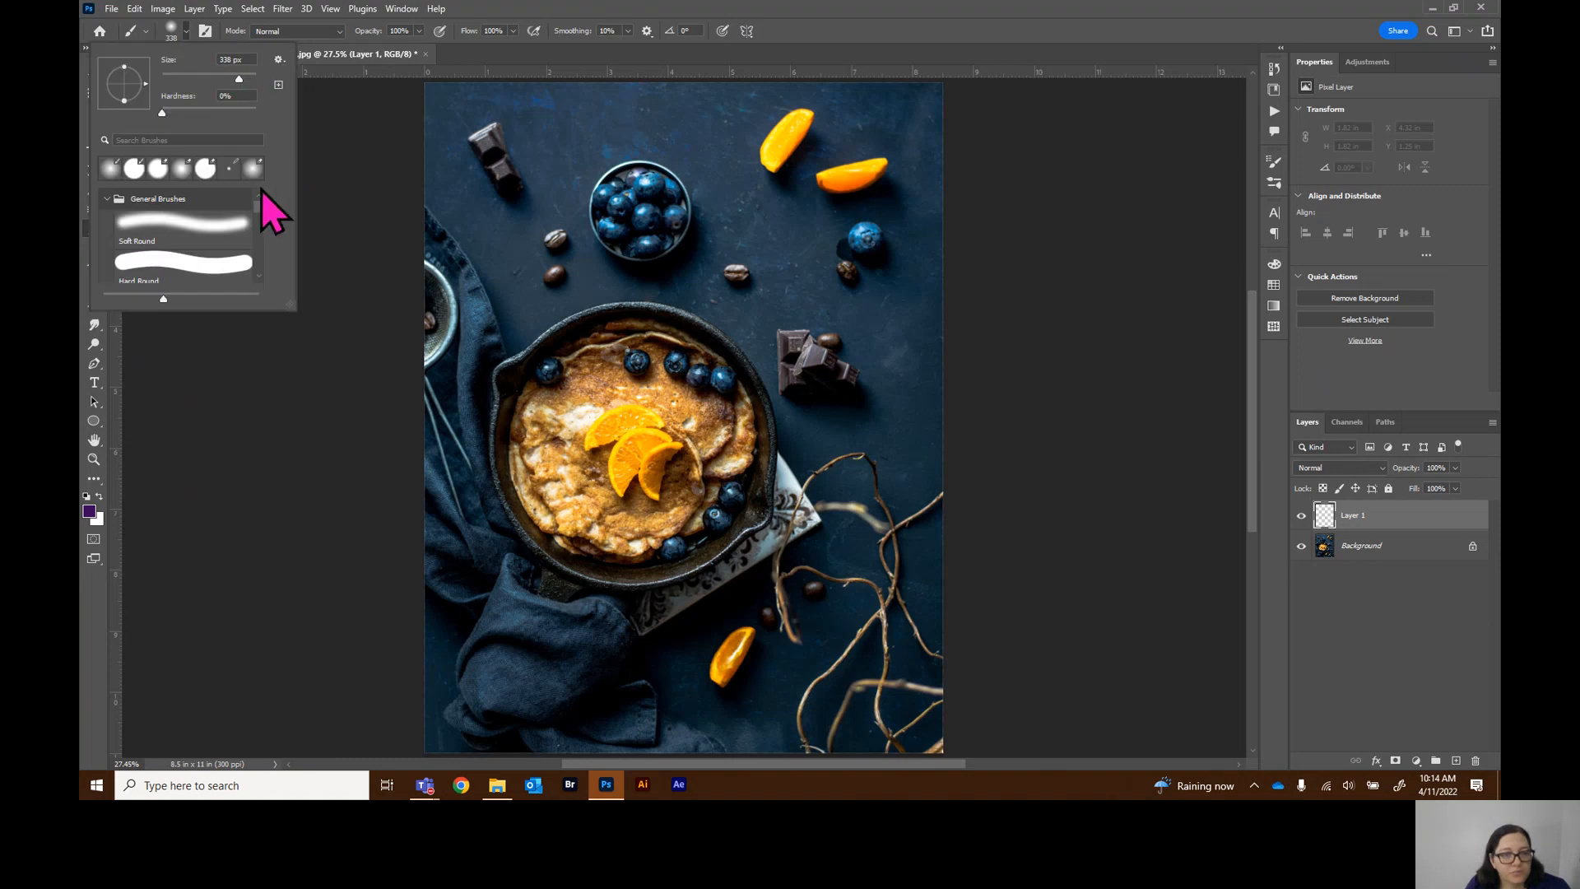
{"action": "mouse_move", "coordinate": [260, 204]}
{"action": "left_mouse_down"}
{"action": "mouse_move", "coordinate": [260, 273]}
{"action": "mouse_move", "coordinate": [262, 172]}
{"action": "left_mouse_up"}
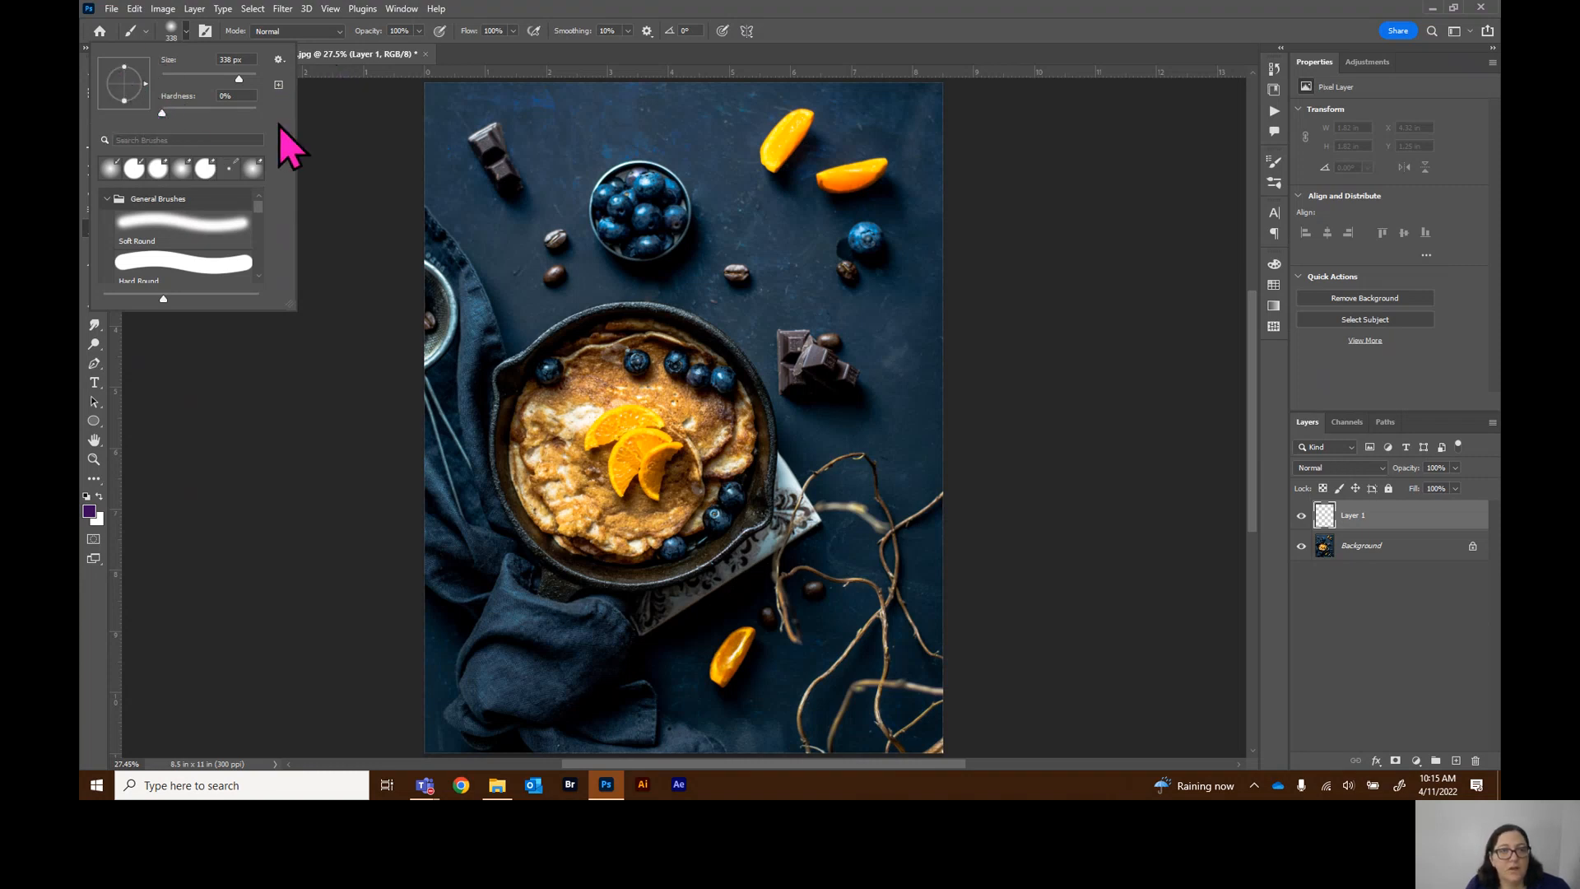
{"action": "left_click", "coordinate": [342, 56]}
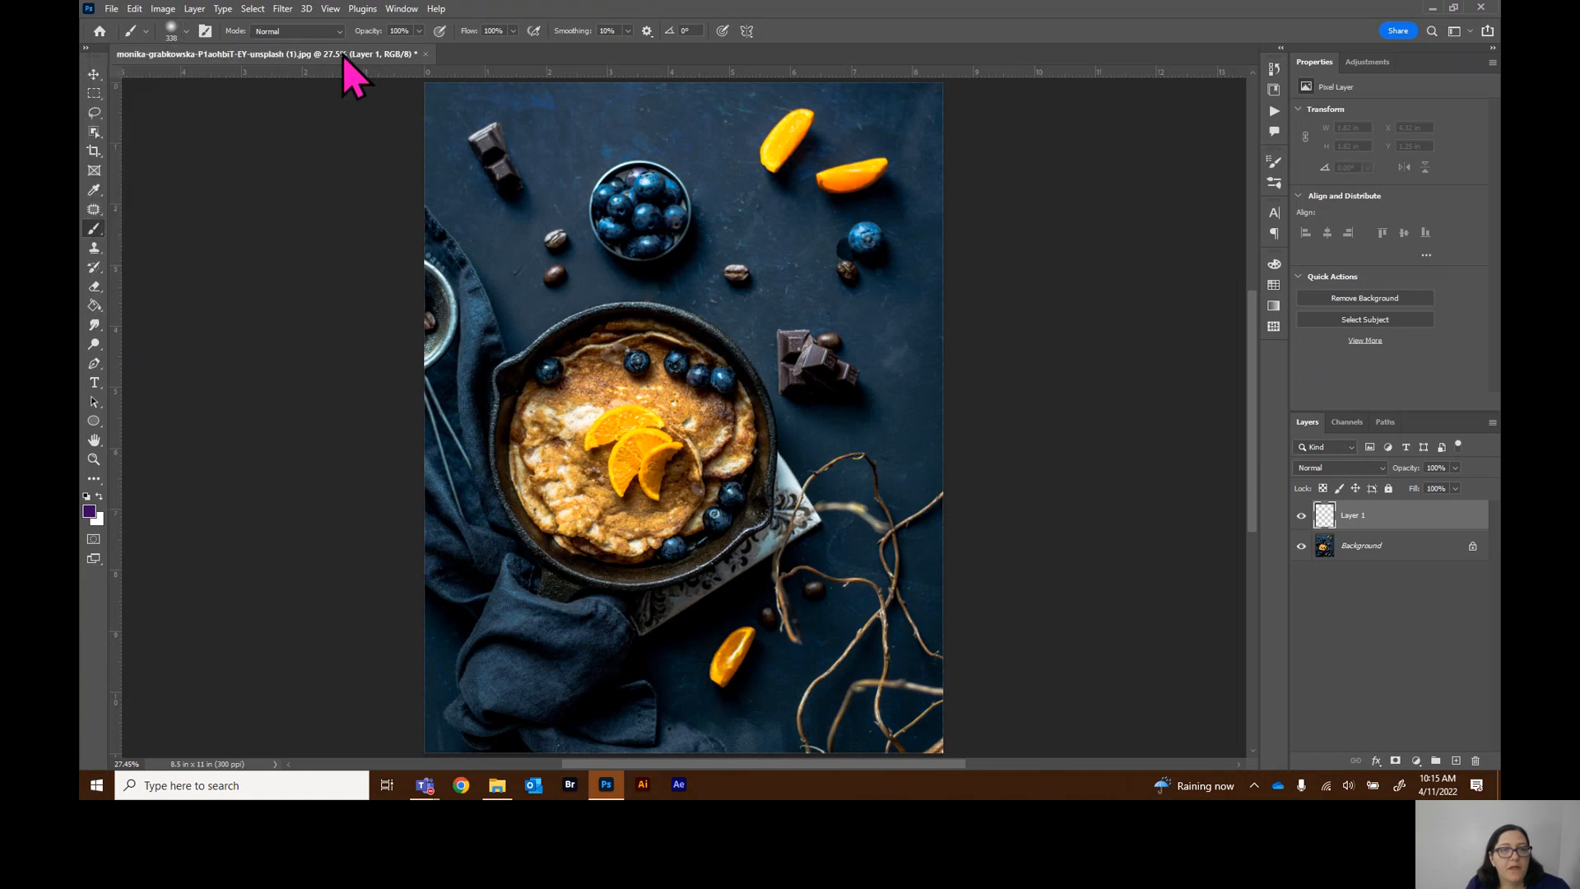
Open the Brush tool's hidden tools, switch to the Pencil tool, and return to the Brush tool
{"action": "right_click", "coordinate": [96, 230]}
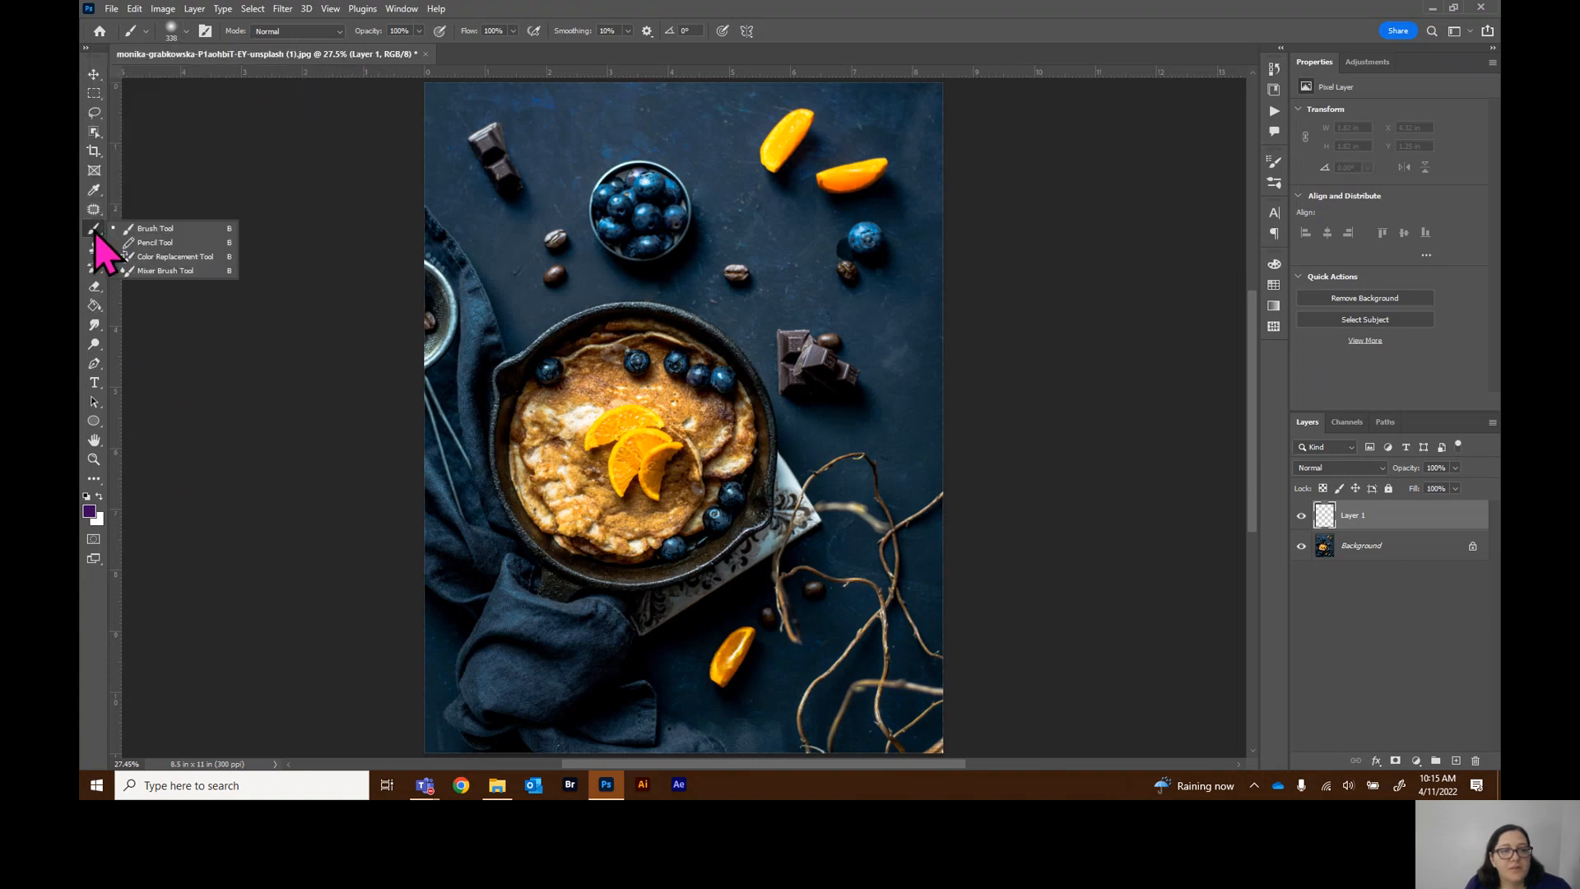
{"action": "left_click", "coordinate": [168, 244]}
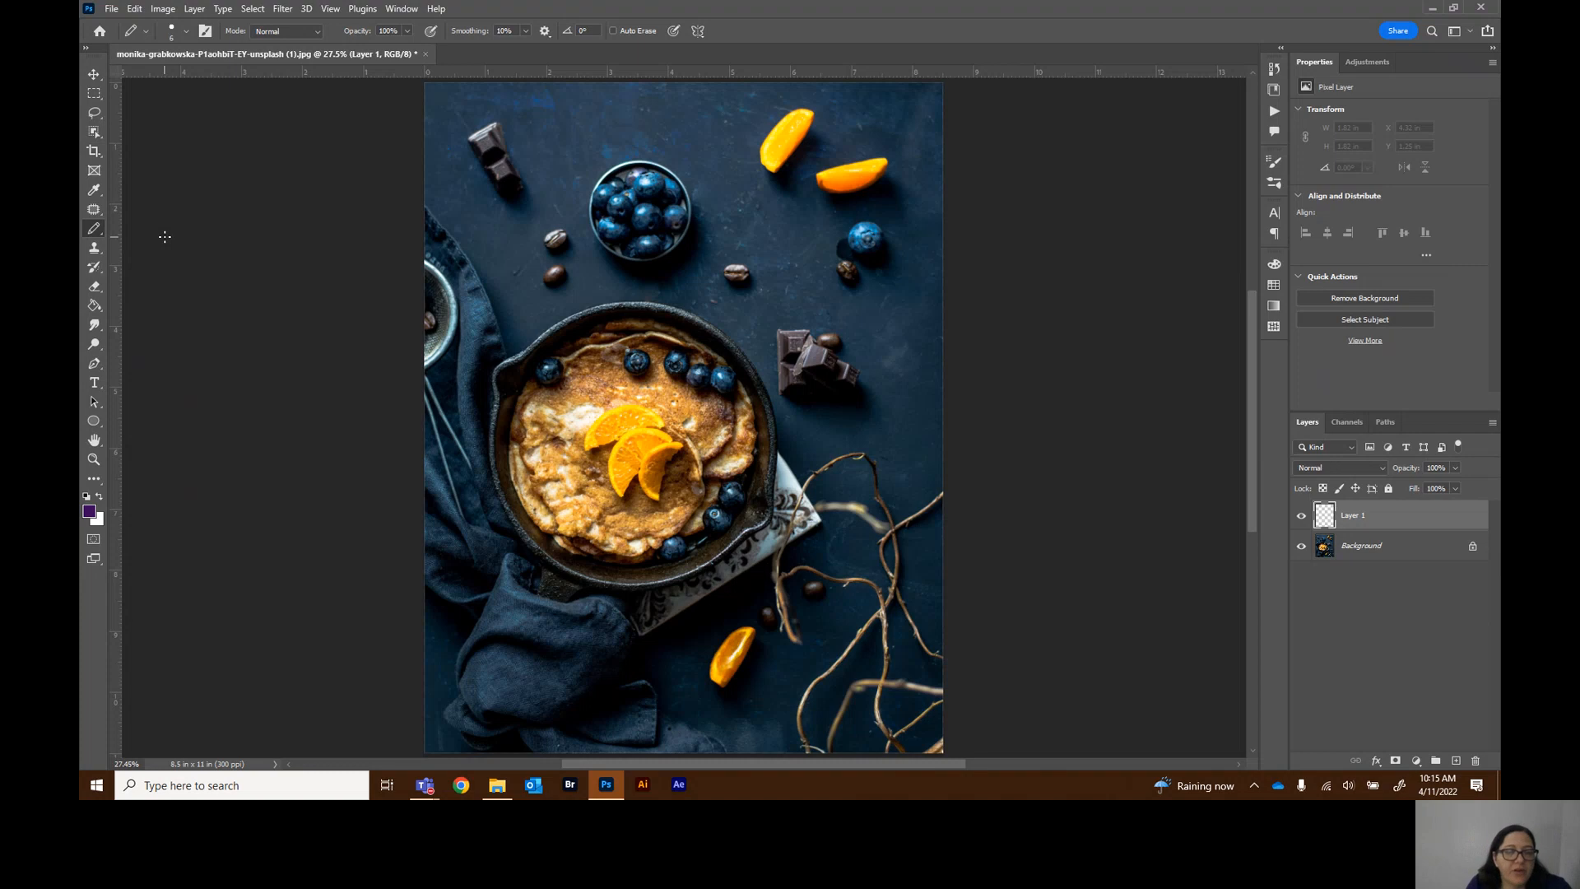
{"action": "right_click", "coordinate": [98, 232]}
{"action": "left_click", "coordinate": [144, 228]}
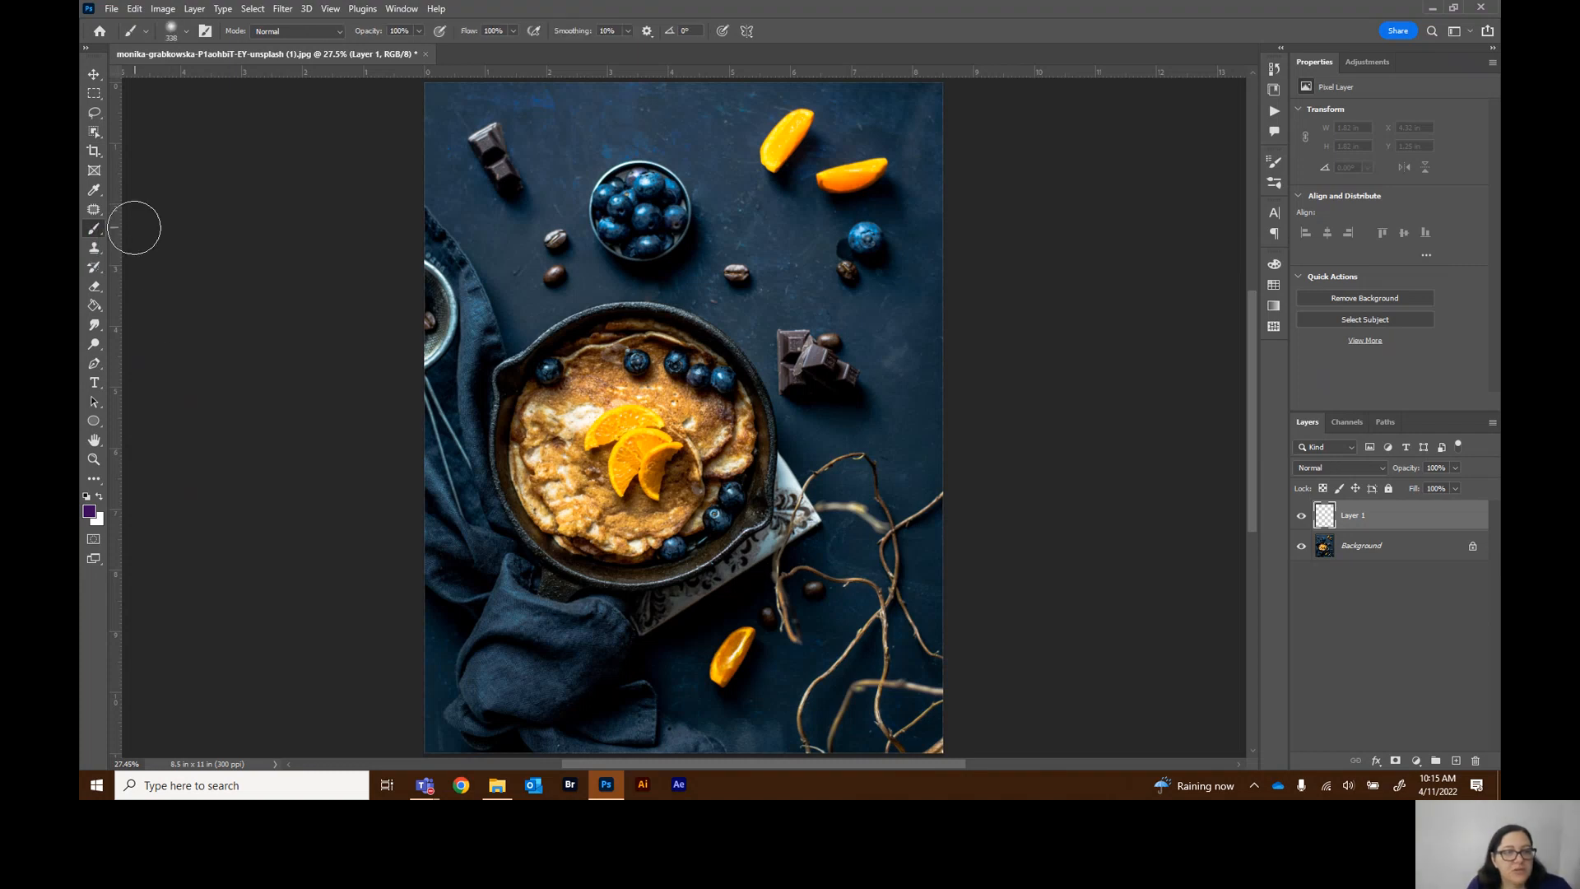
Browse the hidden tools of the Clone Stamp, History Brush, Eraser, Gradient and Blur tool groups
{"action": "left_click", "coordinate": [101, 255]}
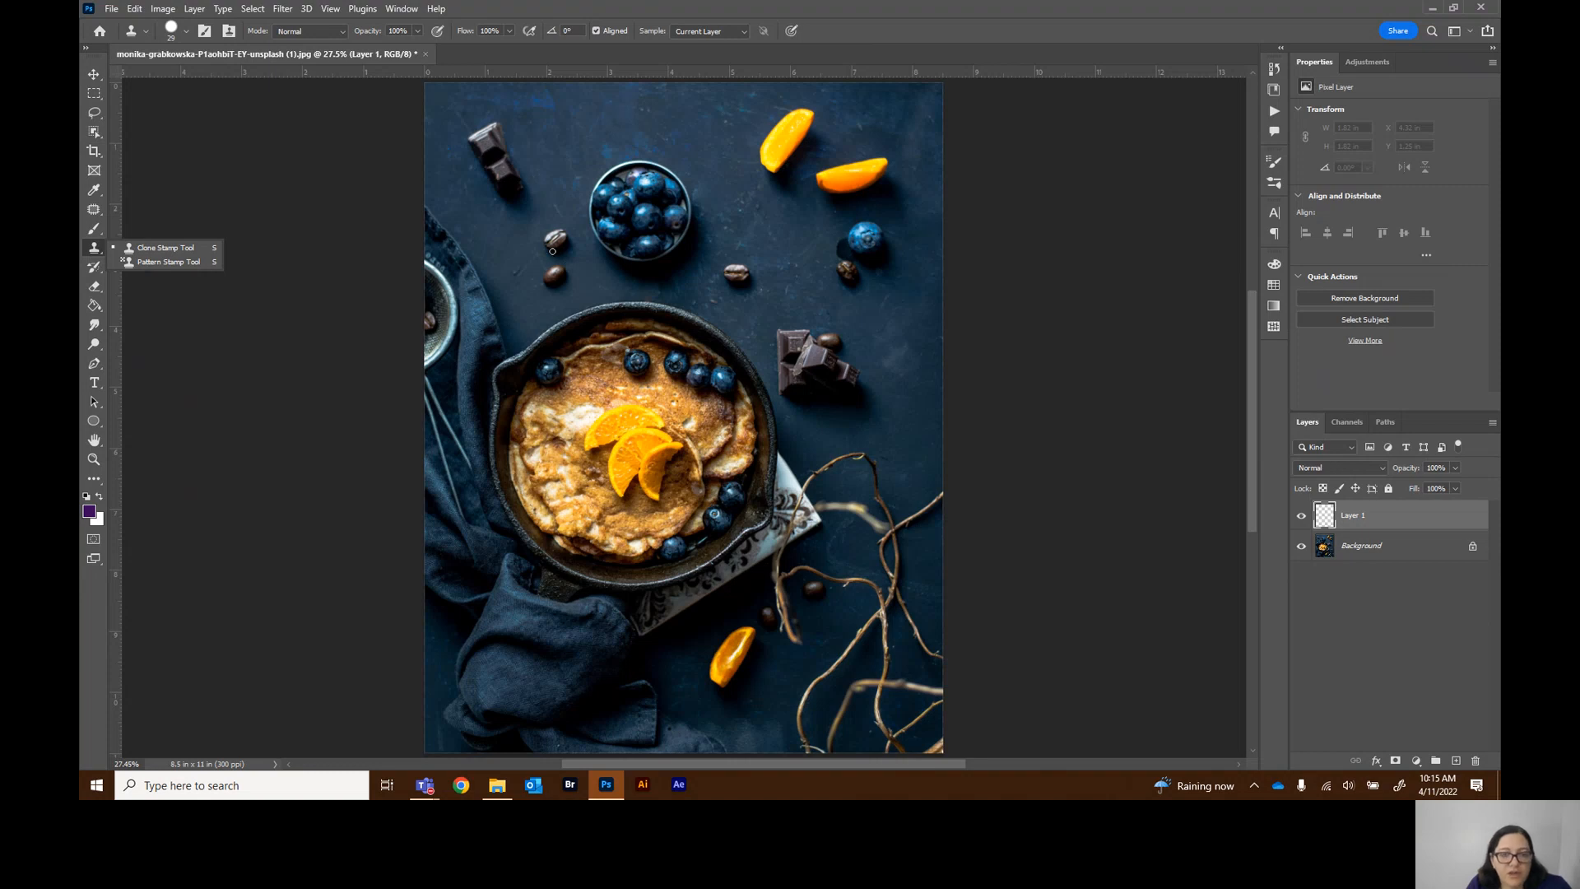
{"action": "left_click", "coordinate": [92, 251]}
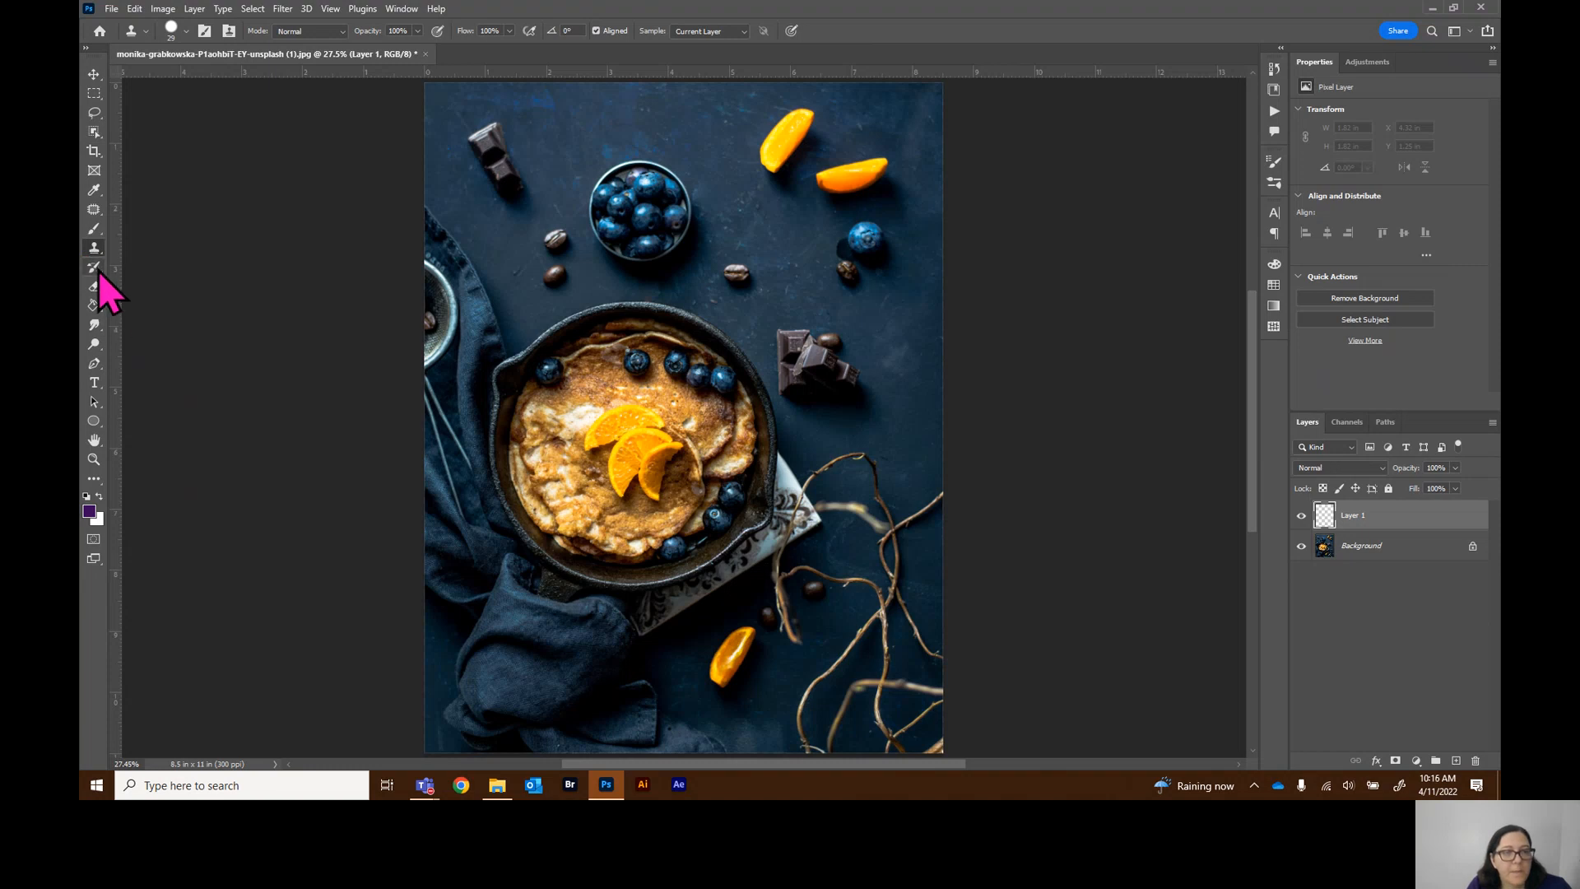
{"action": "left_click", "coordinate": [97, 270]}
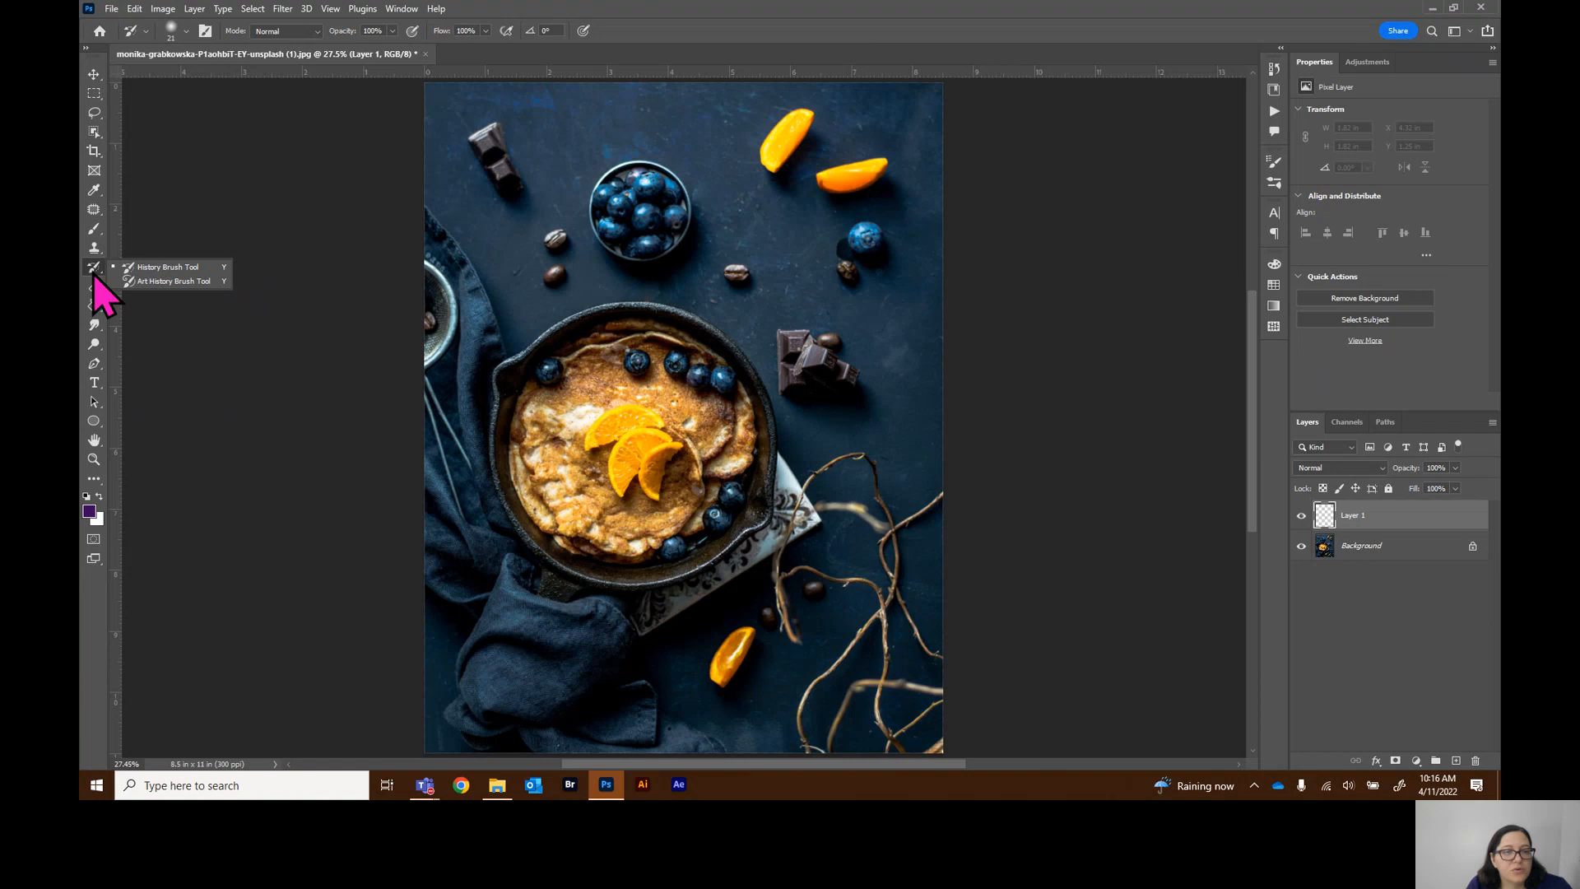
{"action": "left_click", "coordinate": [95, 288]}
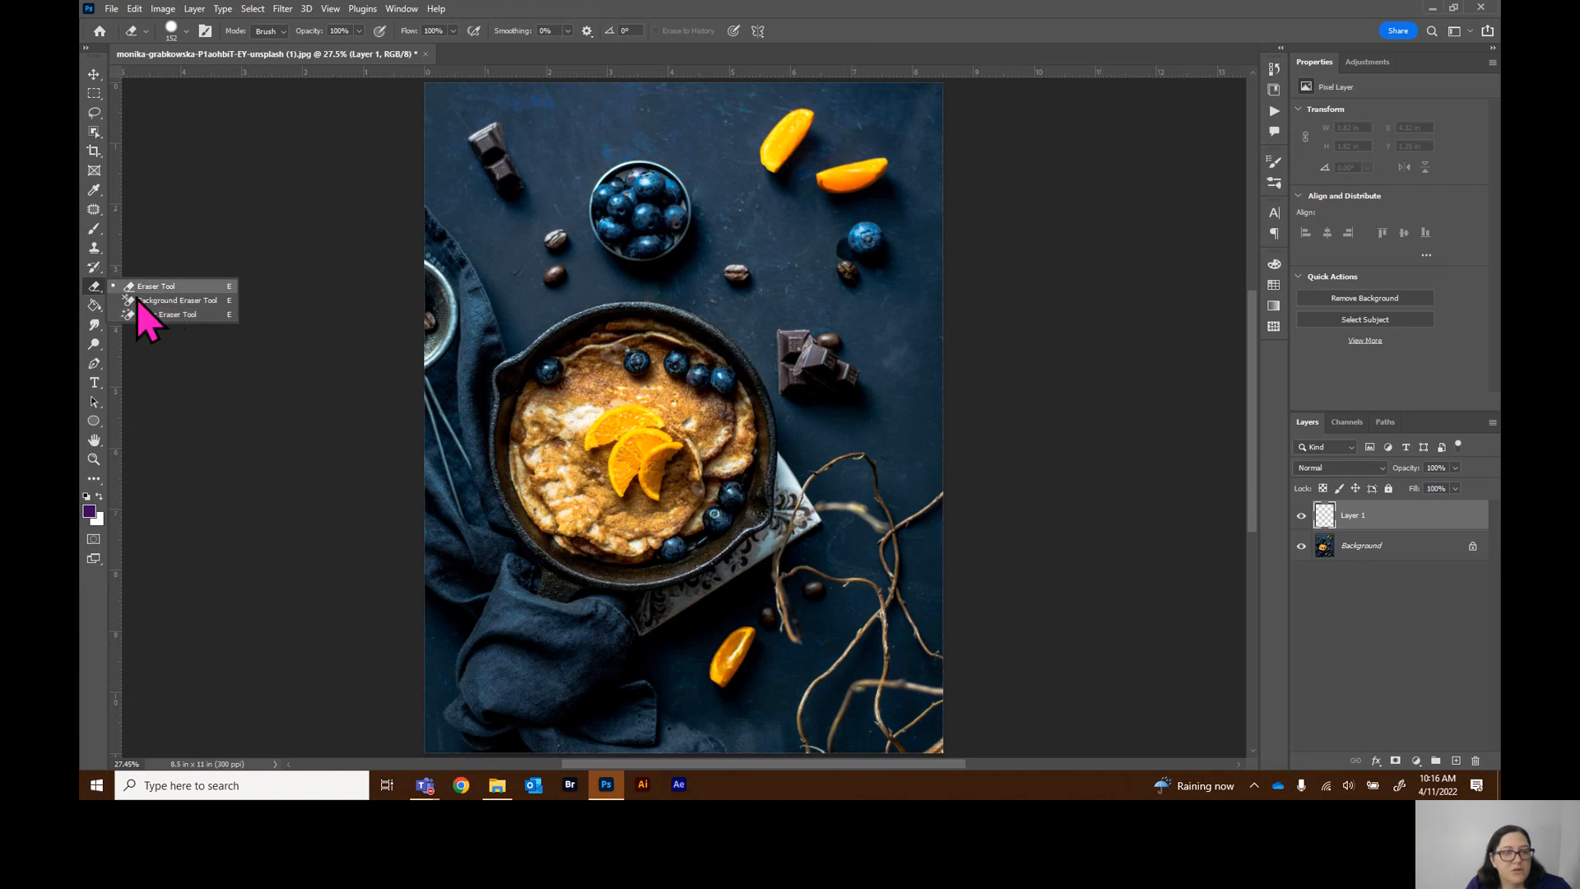
{"action": "left_click", "coordinate": [94, 313]}
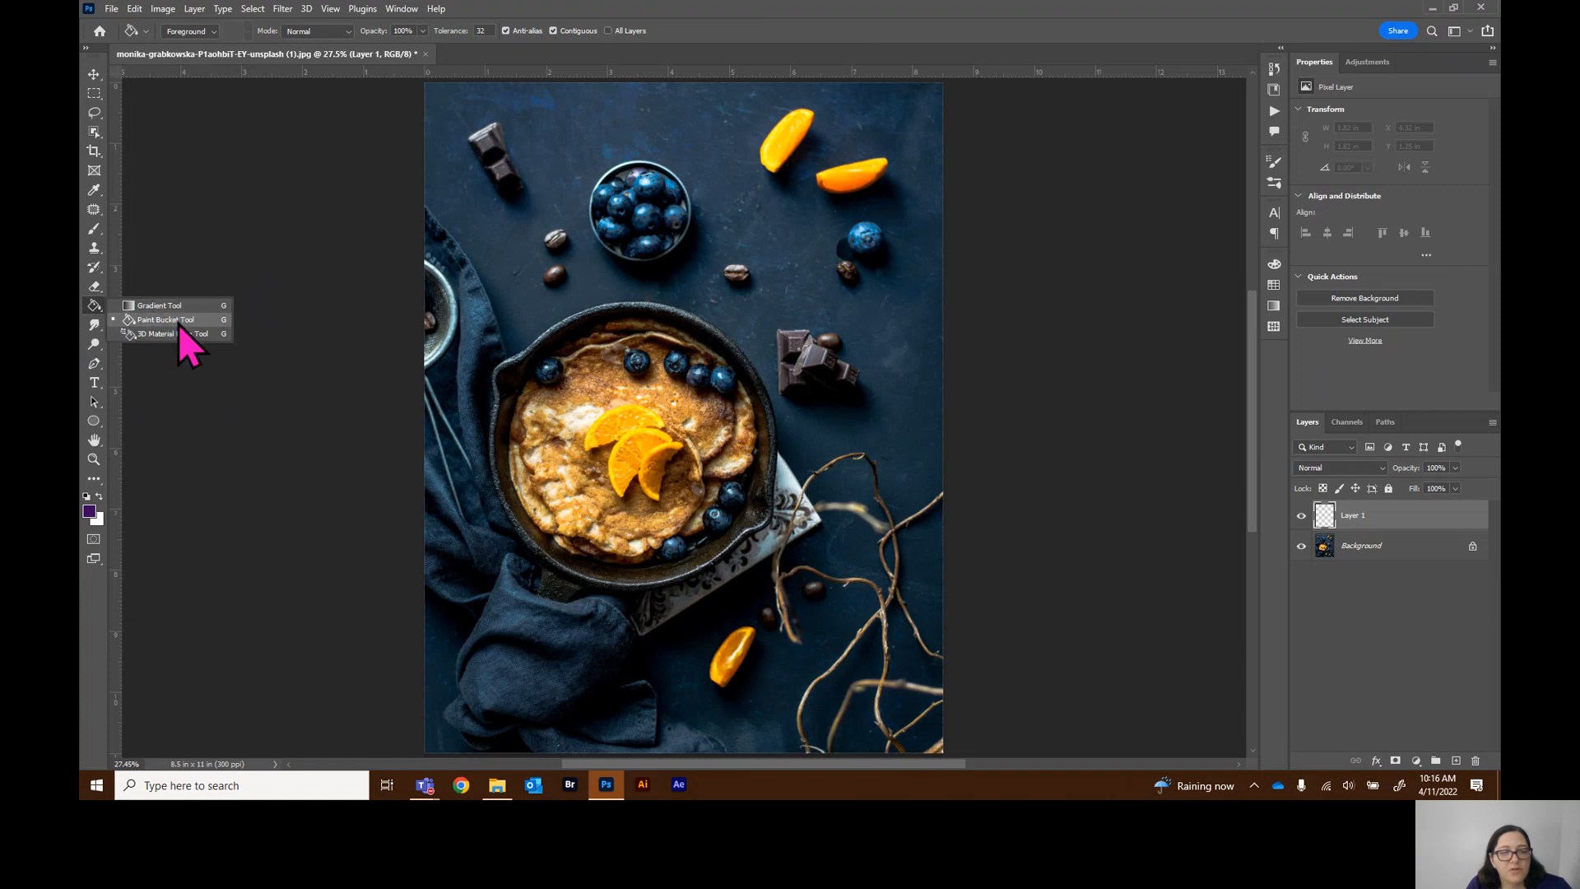
{"action": "left_click", "coordinate": [99, 331]}
{"action": "right_click", "coordinate": [99, 331]}
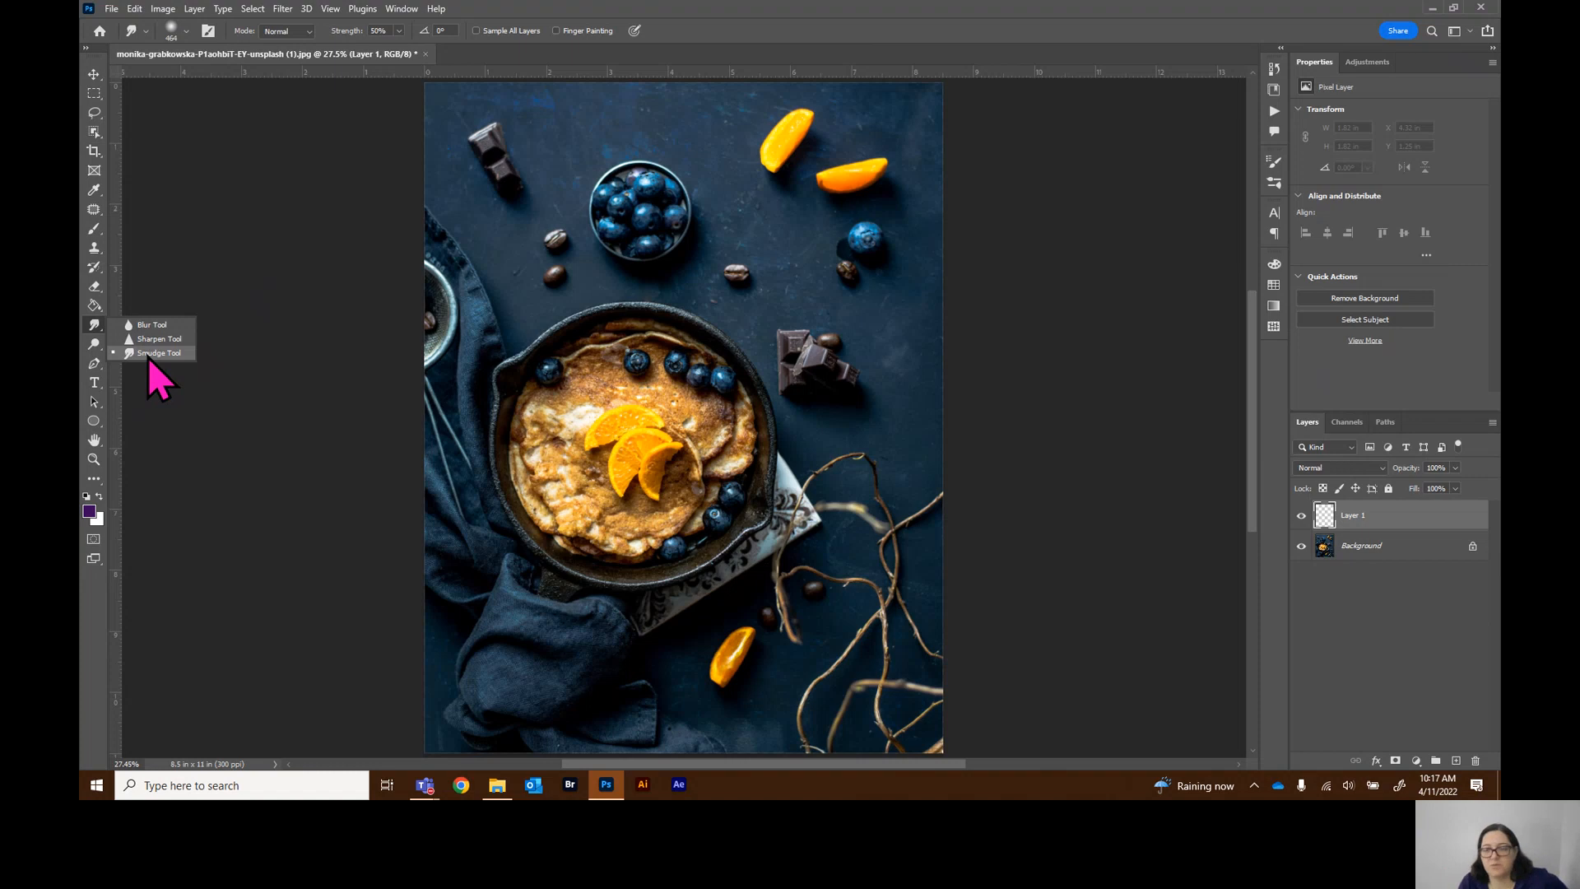
Select the Dodge tool and set its range to Shadows and its exposure to 15%
{"action": "left_click", "coordinate": [94, 344]}
{"action": "right_click", "coordinate": [95, 345]}
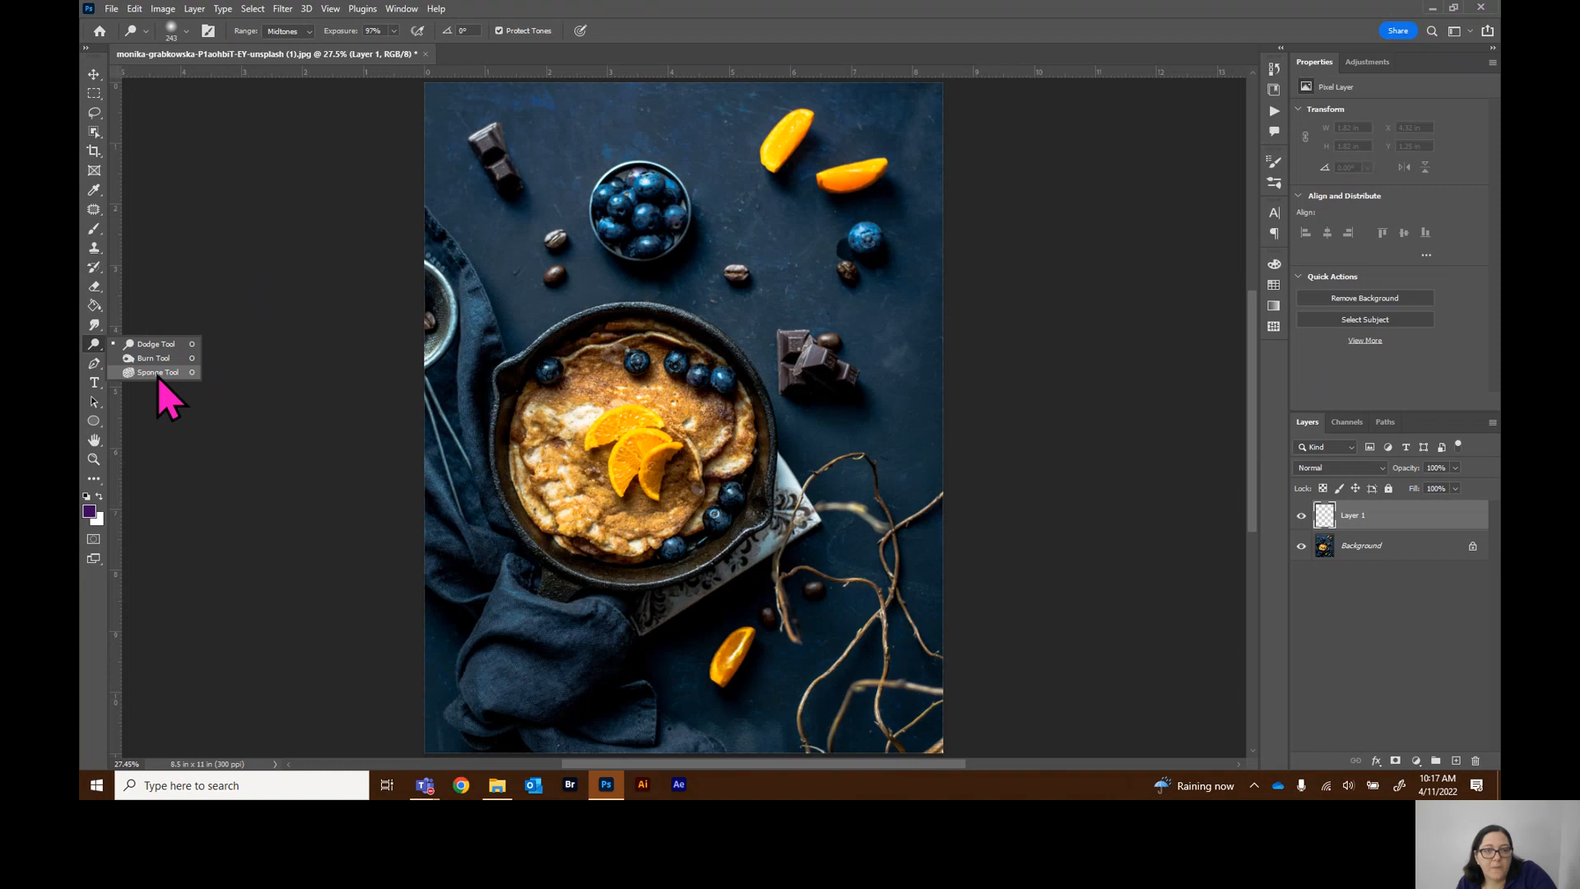
{"action": "left_click", "coordinate": [163, 345]}
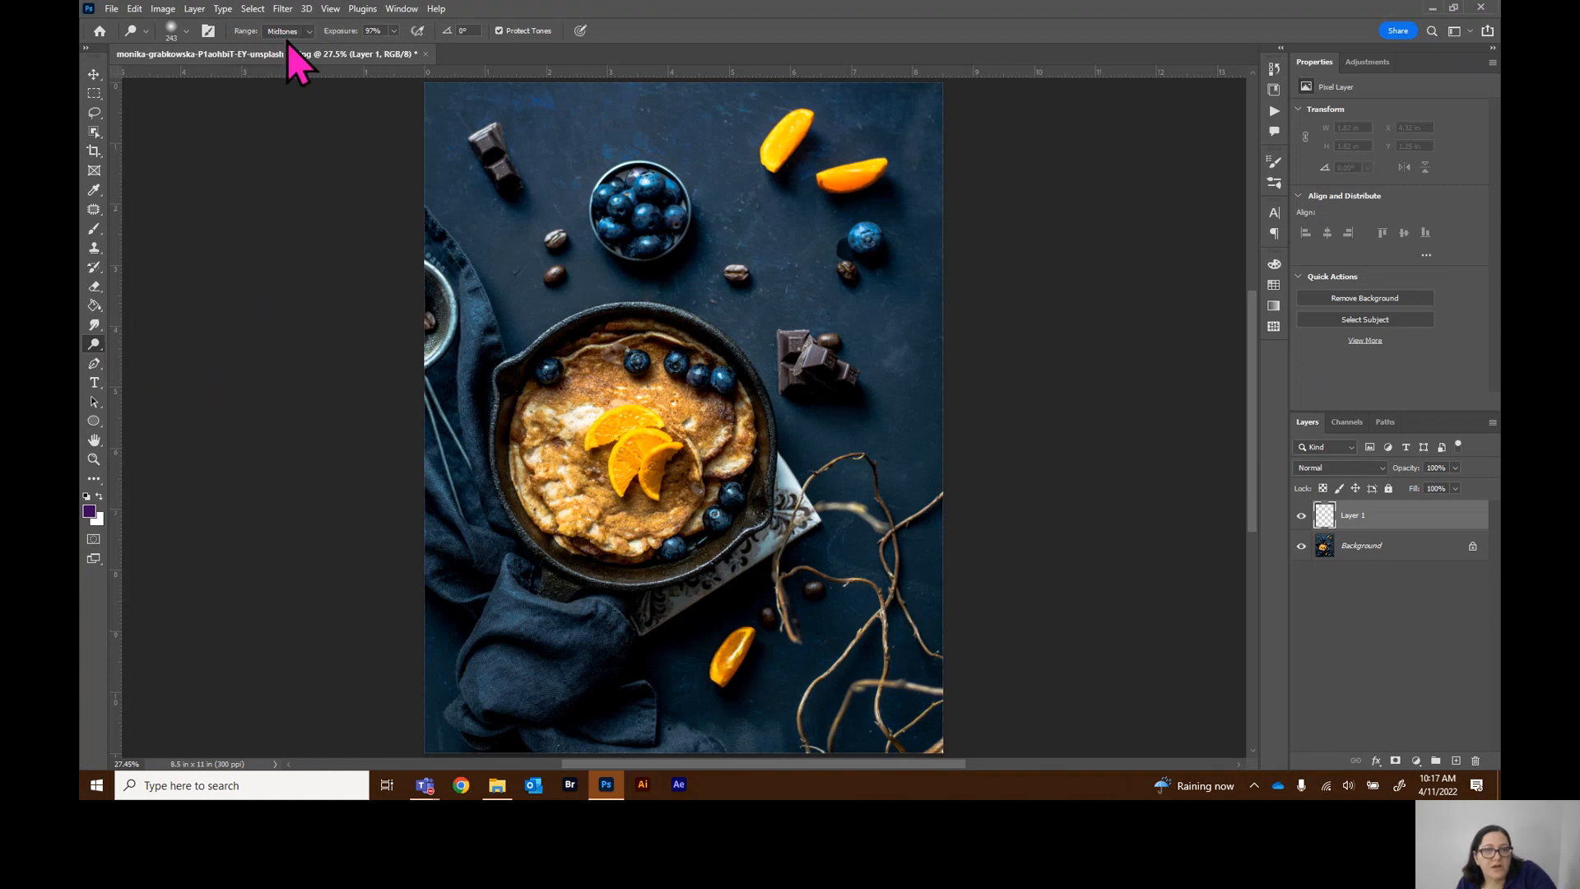
{"action": "left_click", "coordinate": [91, 346]}
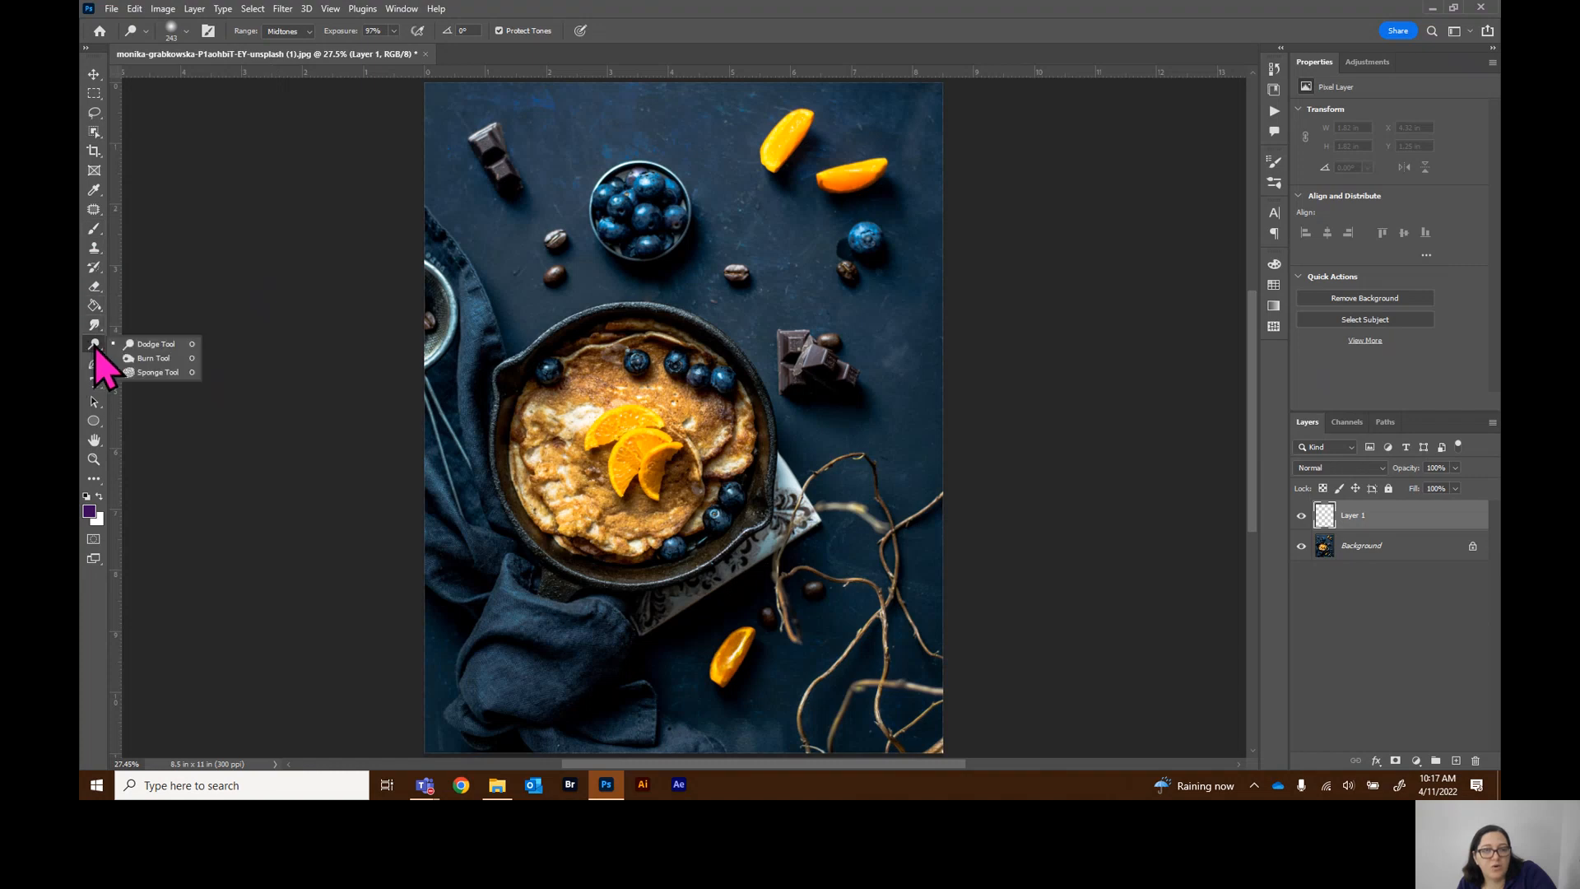
{"action": "left_click", "coordinate": [310, 32]}
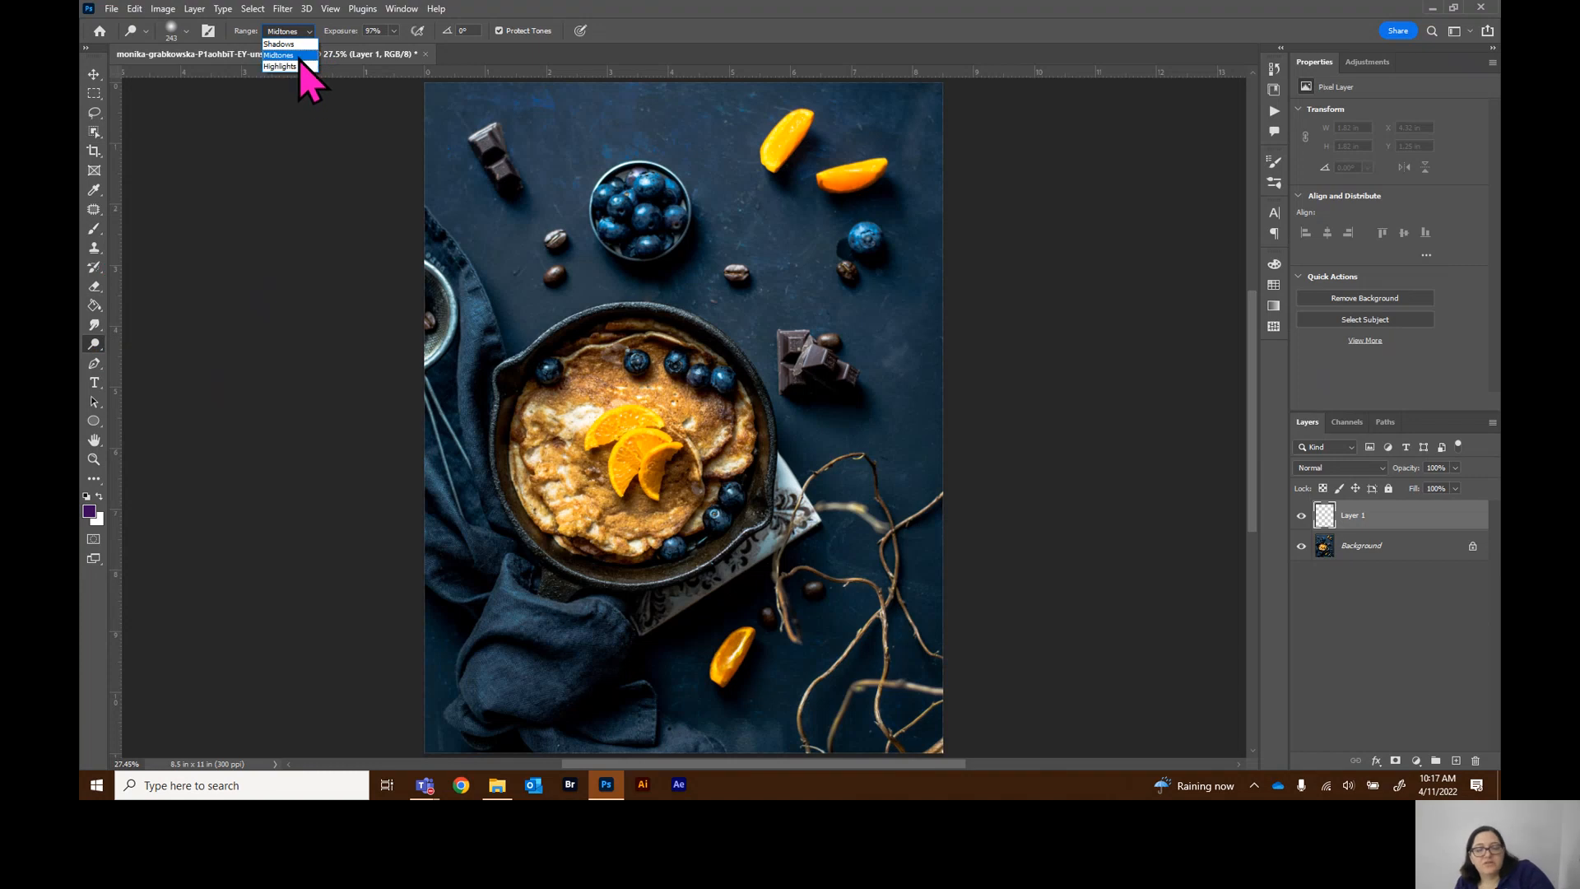
{"action": "left_click", "coordinate": [293, 37]}
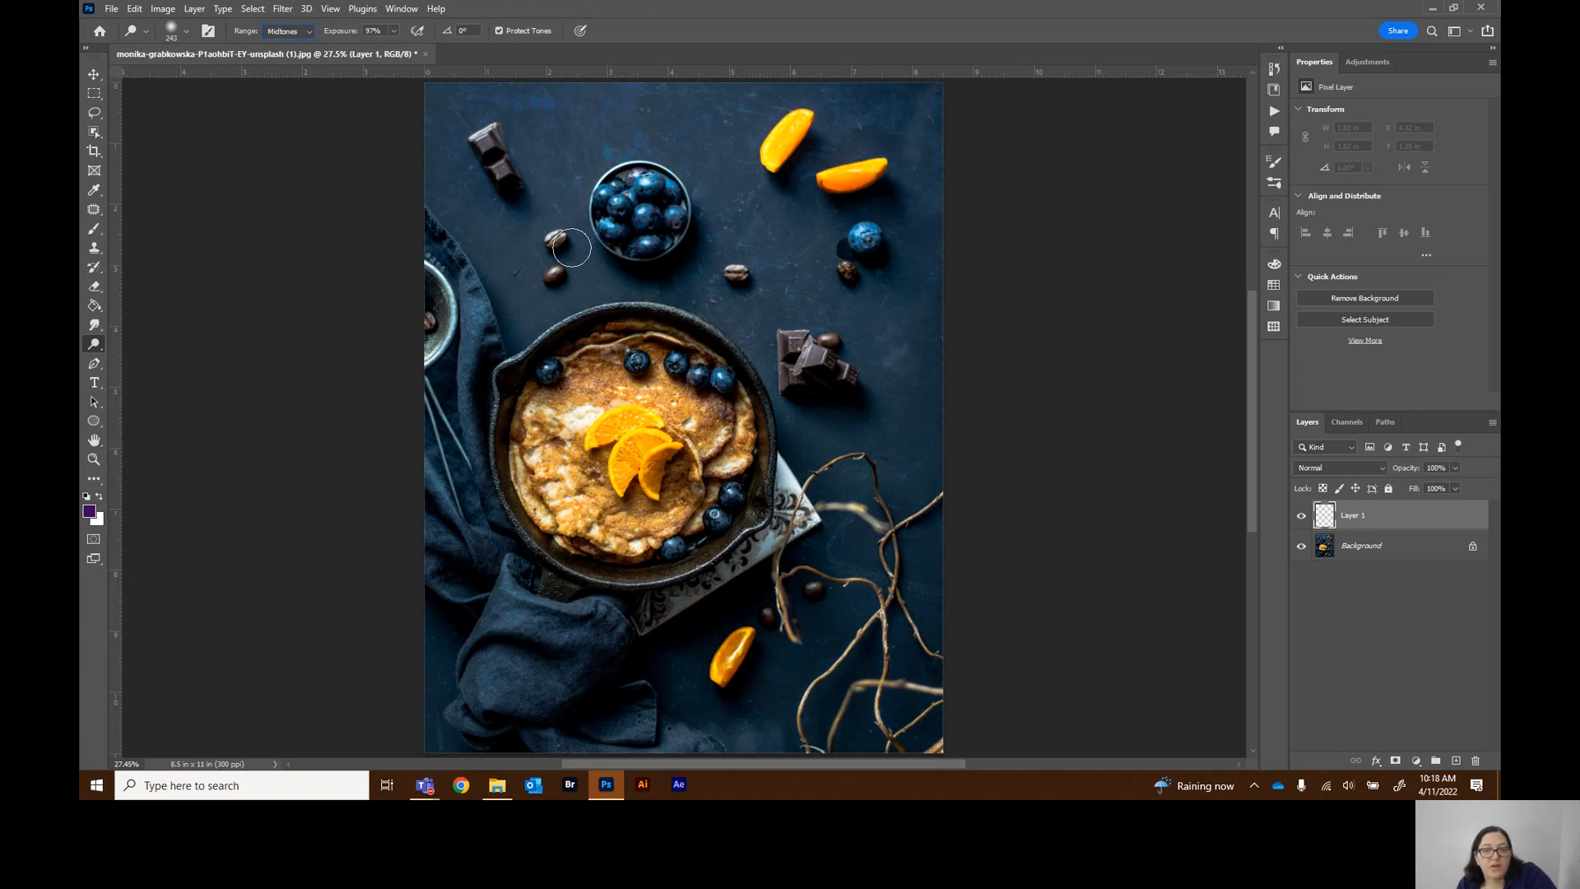
{"action": "left_click", "coordinate": [306, 33]}
{"action": "left_click", "coordinate": [393, 32]}
{"action": "left_click_drag", "start_coordinate": [339, 56], "coordinate": [340, 55]}
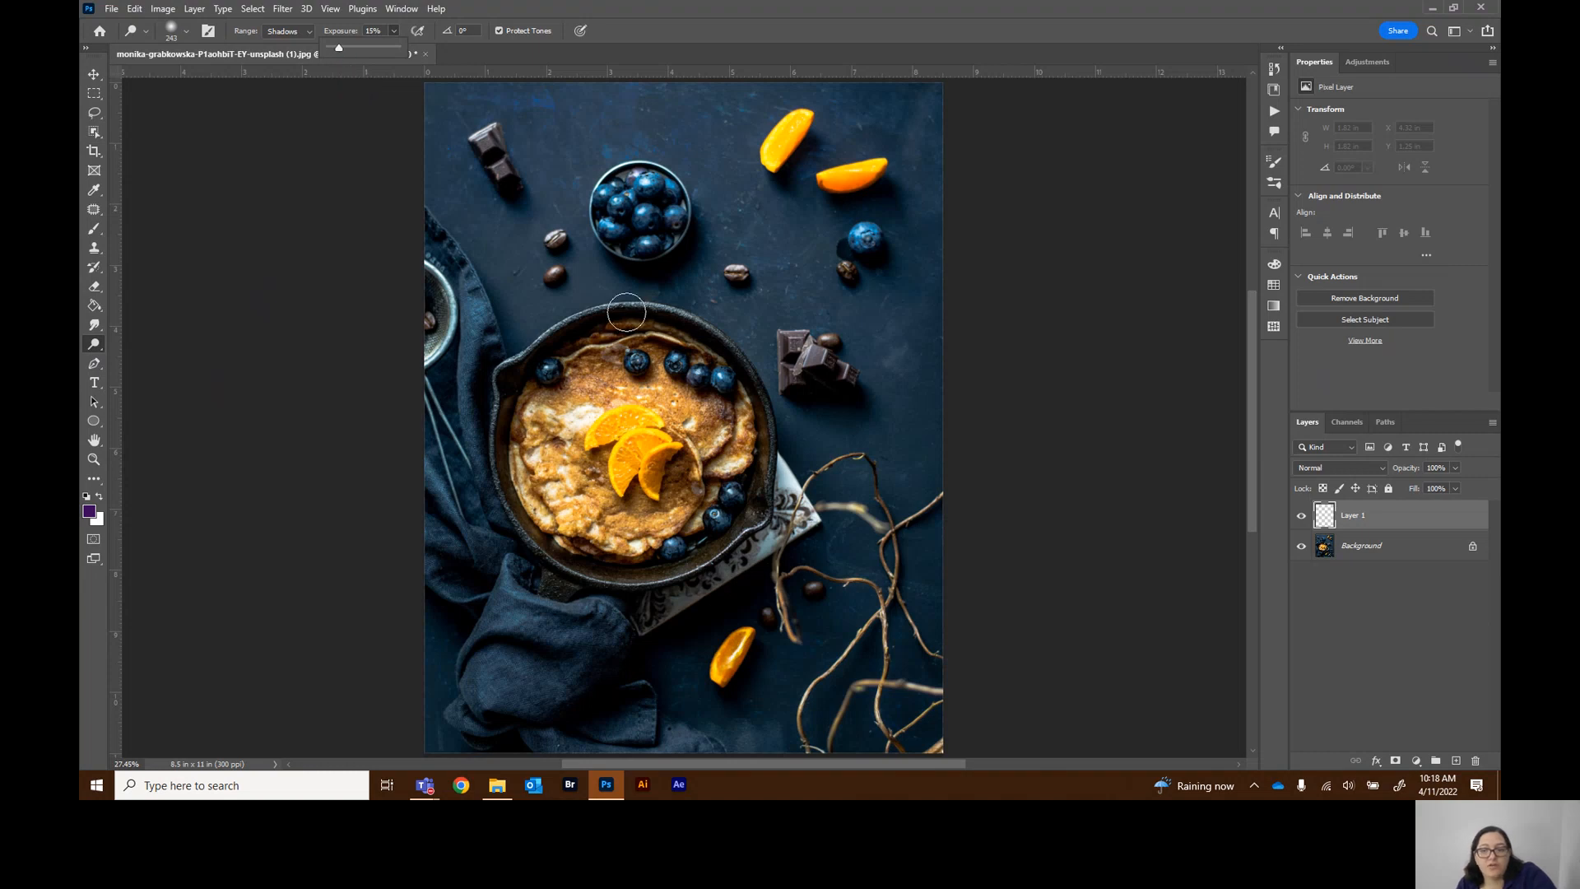
Duplicate the Background layer and dodge the coffee bean and the lone blueberry on the copy
{"action": "left_click_drag", "start_coordinate": [1411, 550], "coordinate": [1455, 761]}
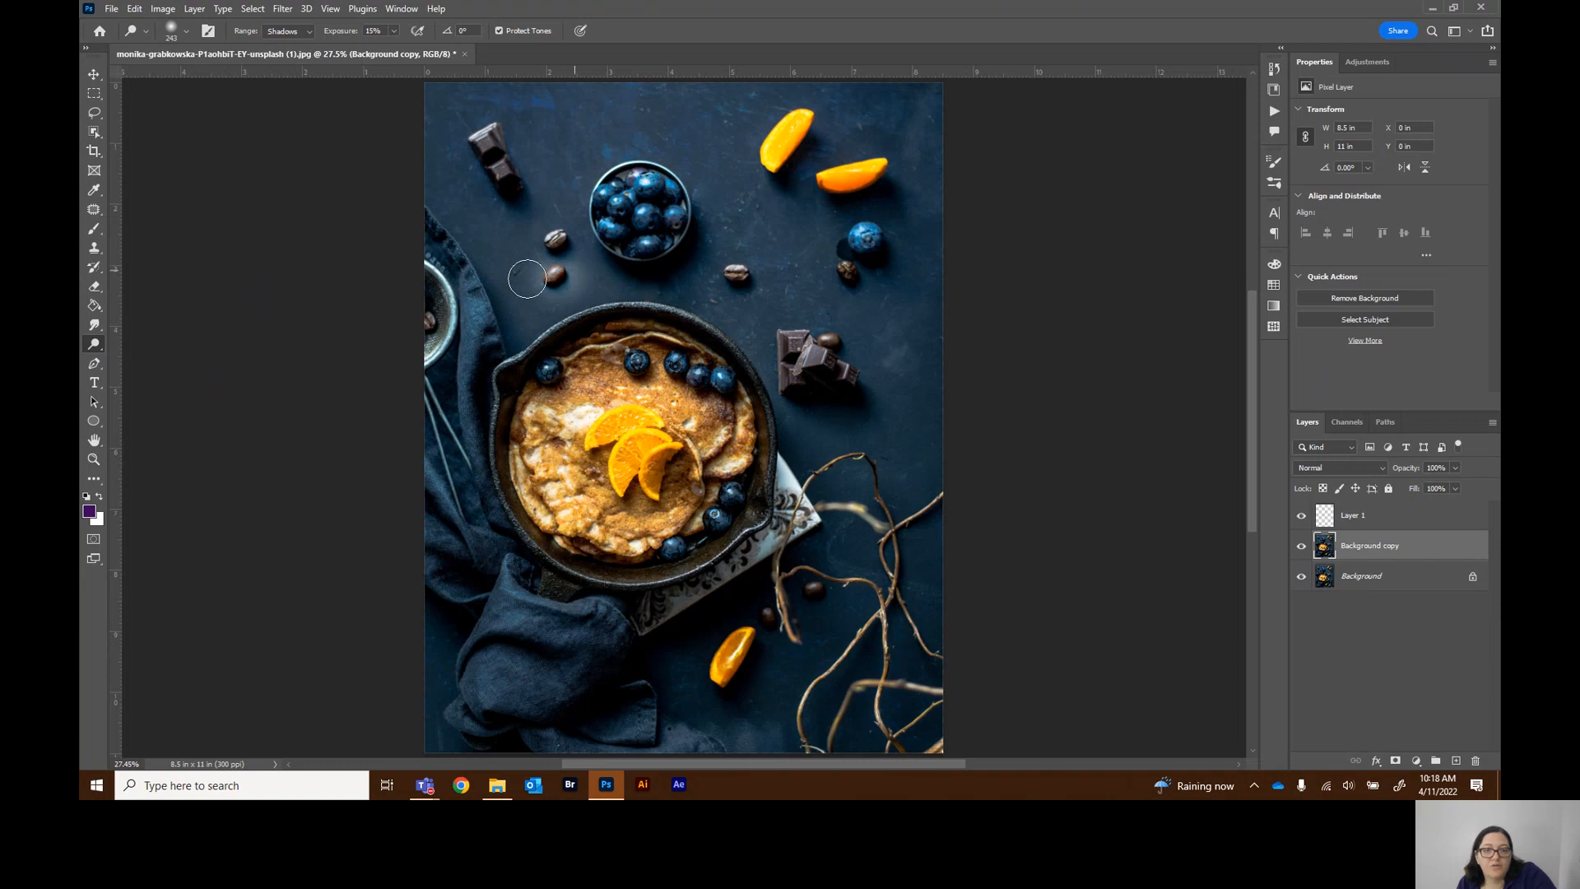
{"action": "mouse_move", "coordinate": [562, 284]}
{"action": "left_mouse_down"}
{"action": "mouse_move", "coordinate": [577, 270]}
{"action": "mouse_move", "coordinate": [543, 269]}
{"action": "left_mouse_up"}
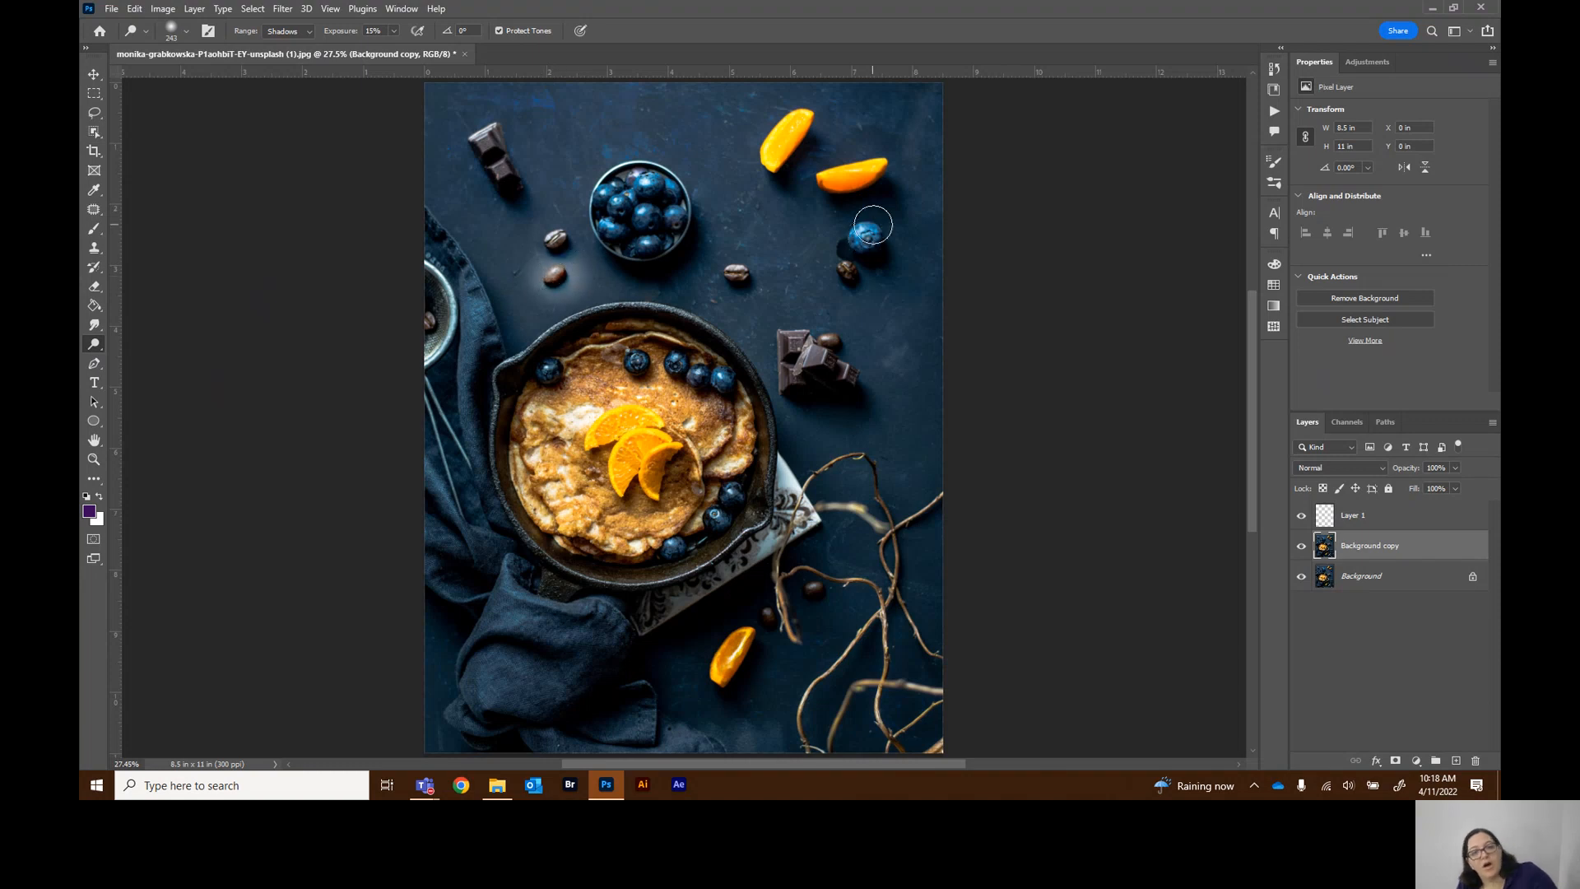
{"action": "left_click_drag", "start_coordinate": [872, 225], "coordinate": [873, 245]}
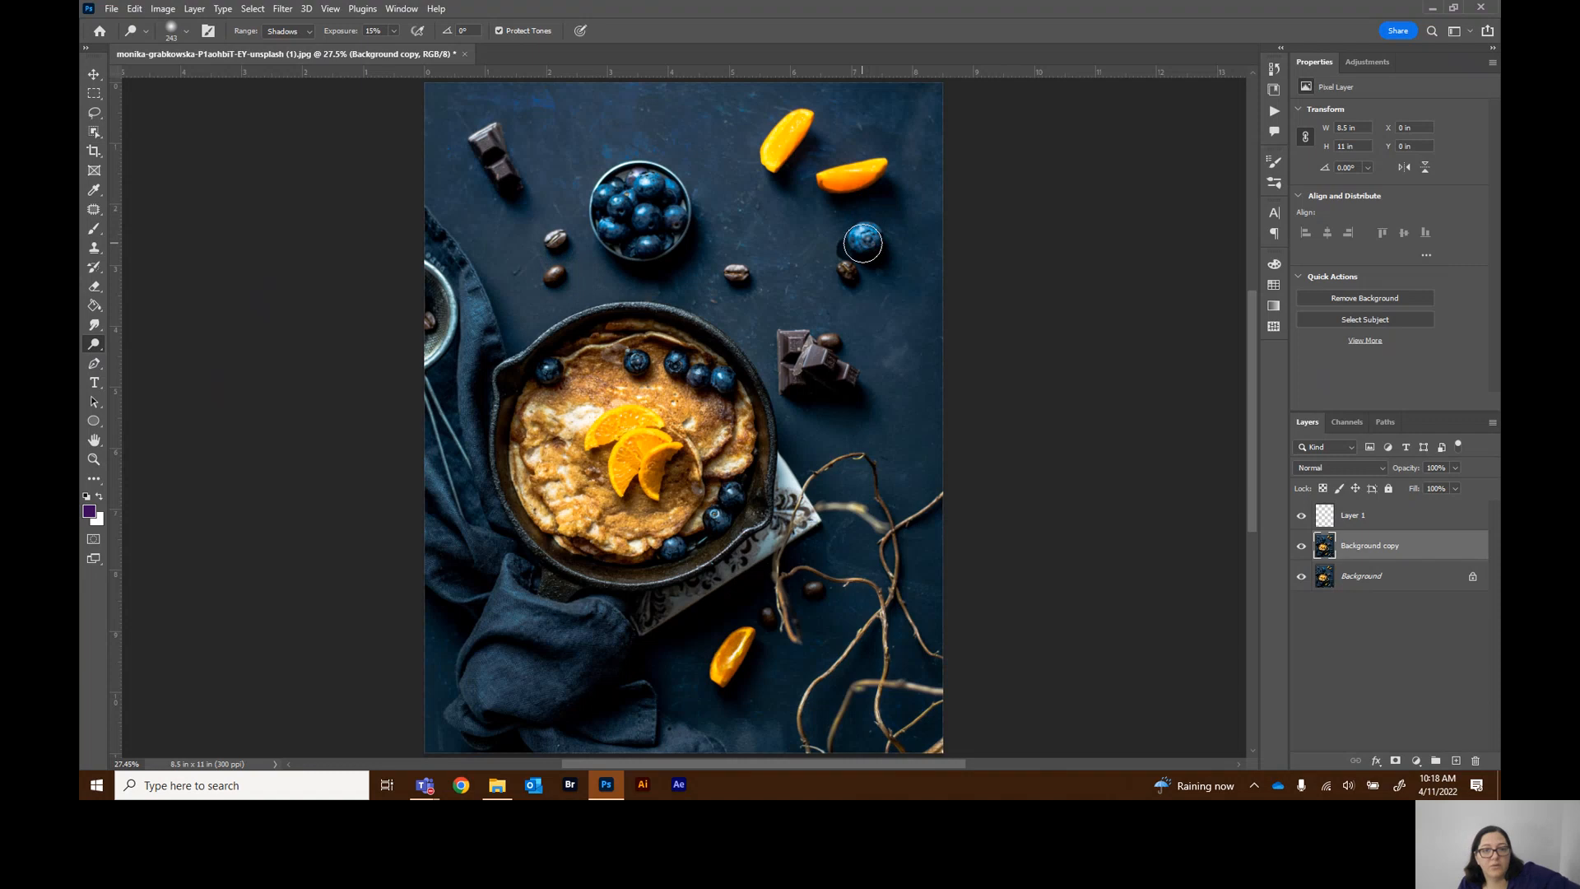
Burn the top orange slice with the Burn tool on Highlights range, then revert history to the duplicated layer
{"action": "left_click", "coordinate": [1274, 70]}
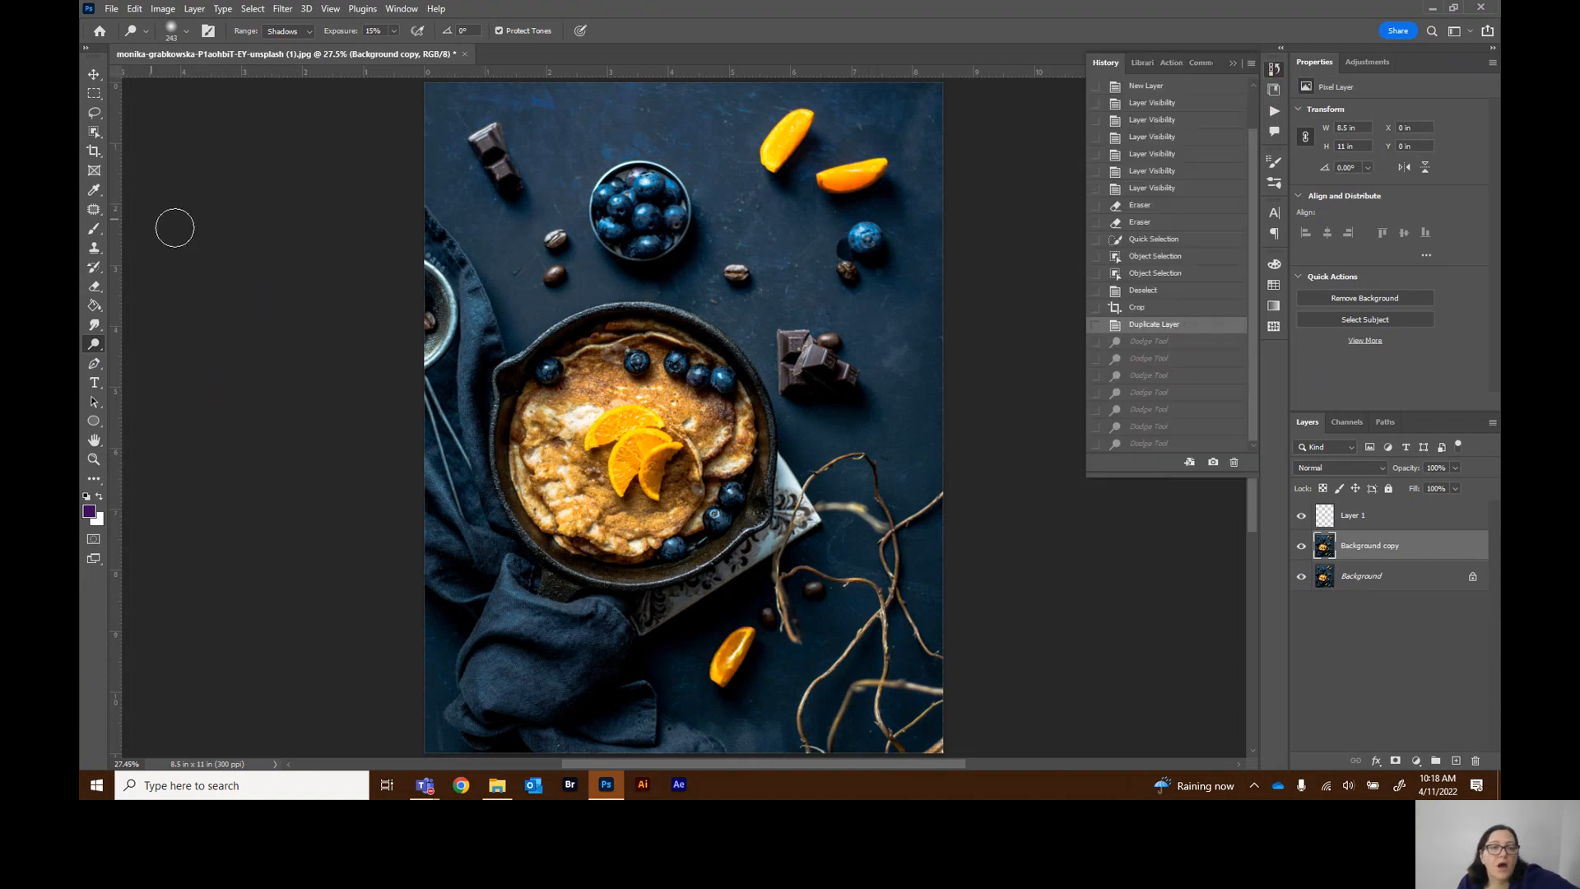
{"action": "right_click", "coordinate": [105, 346]}
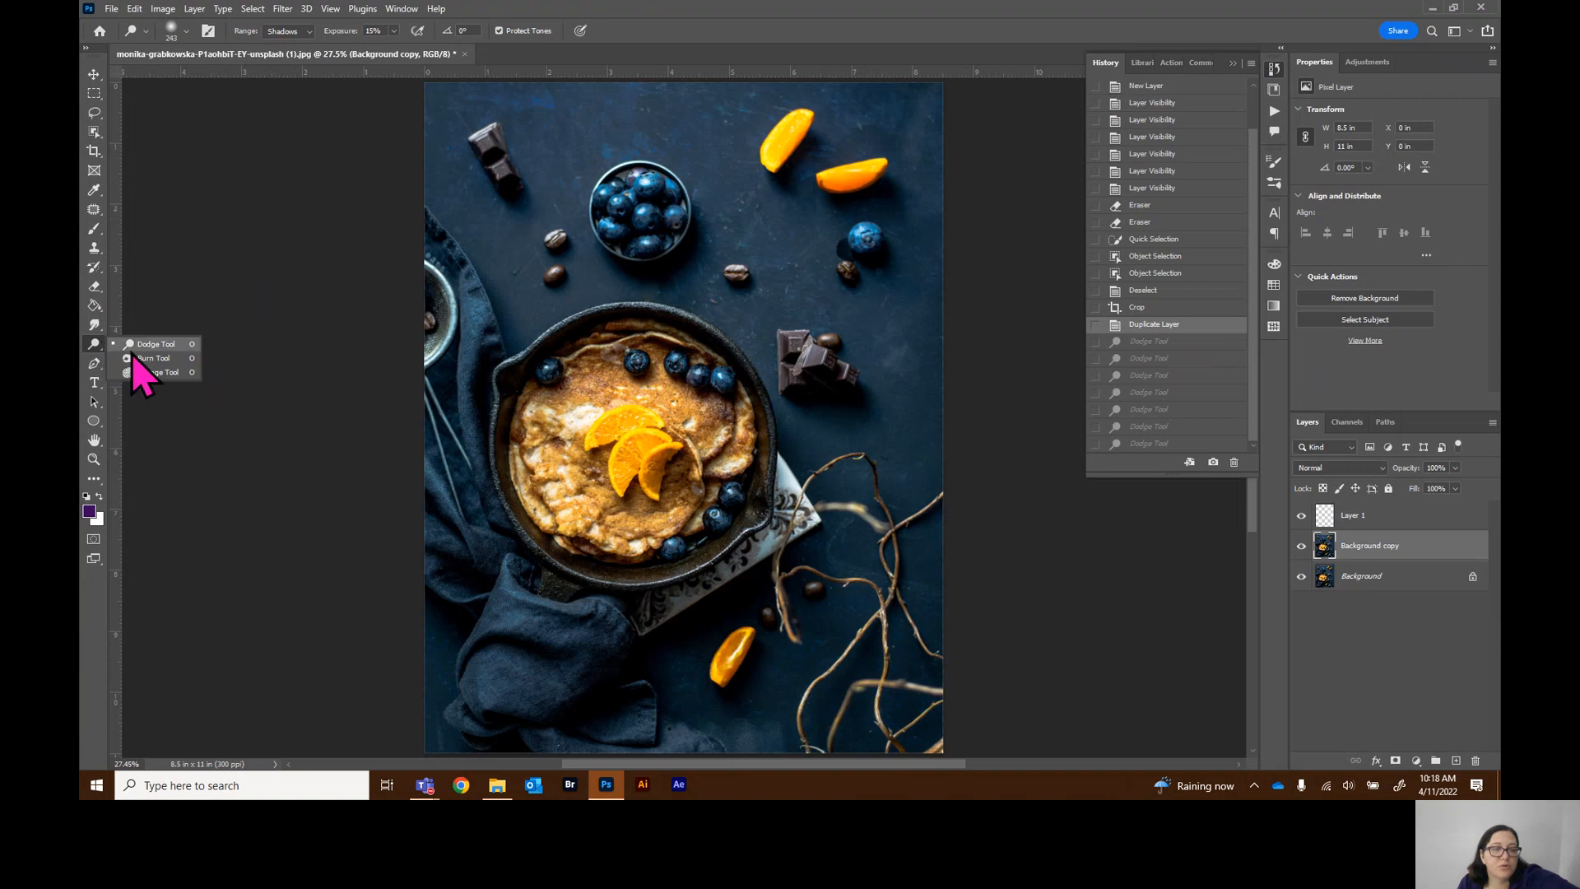
{"action": "left_click", "coordinate": [140, 358]}
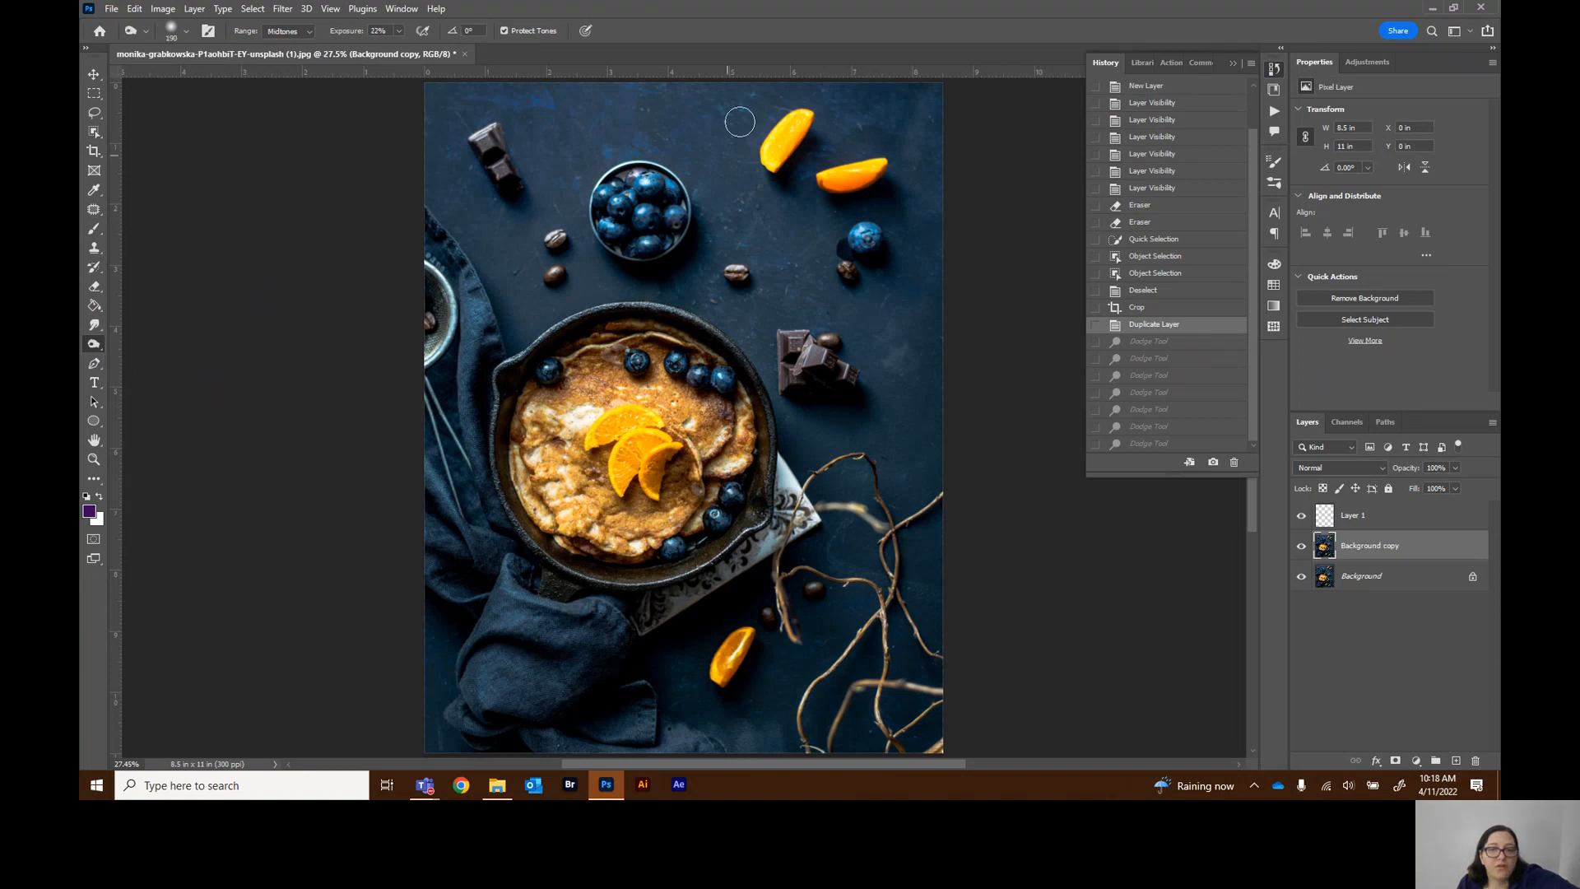
{"action": "mouse_move", "coordinate": [777, 139]}
{"action": "left_mouse_down"}
{"action": "mouse_move", "coordinate": [803, 116]}
{"action": "mouse_move", "coordinate": [779, 148]}
{"action": "left_mouse_up"}
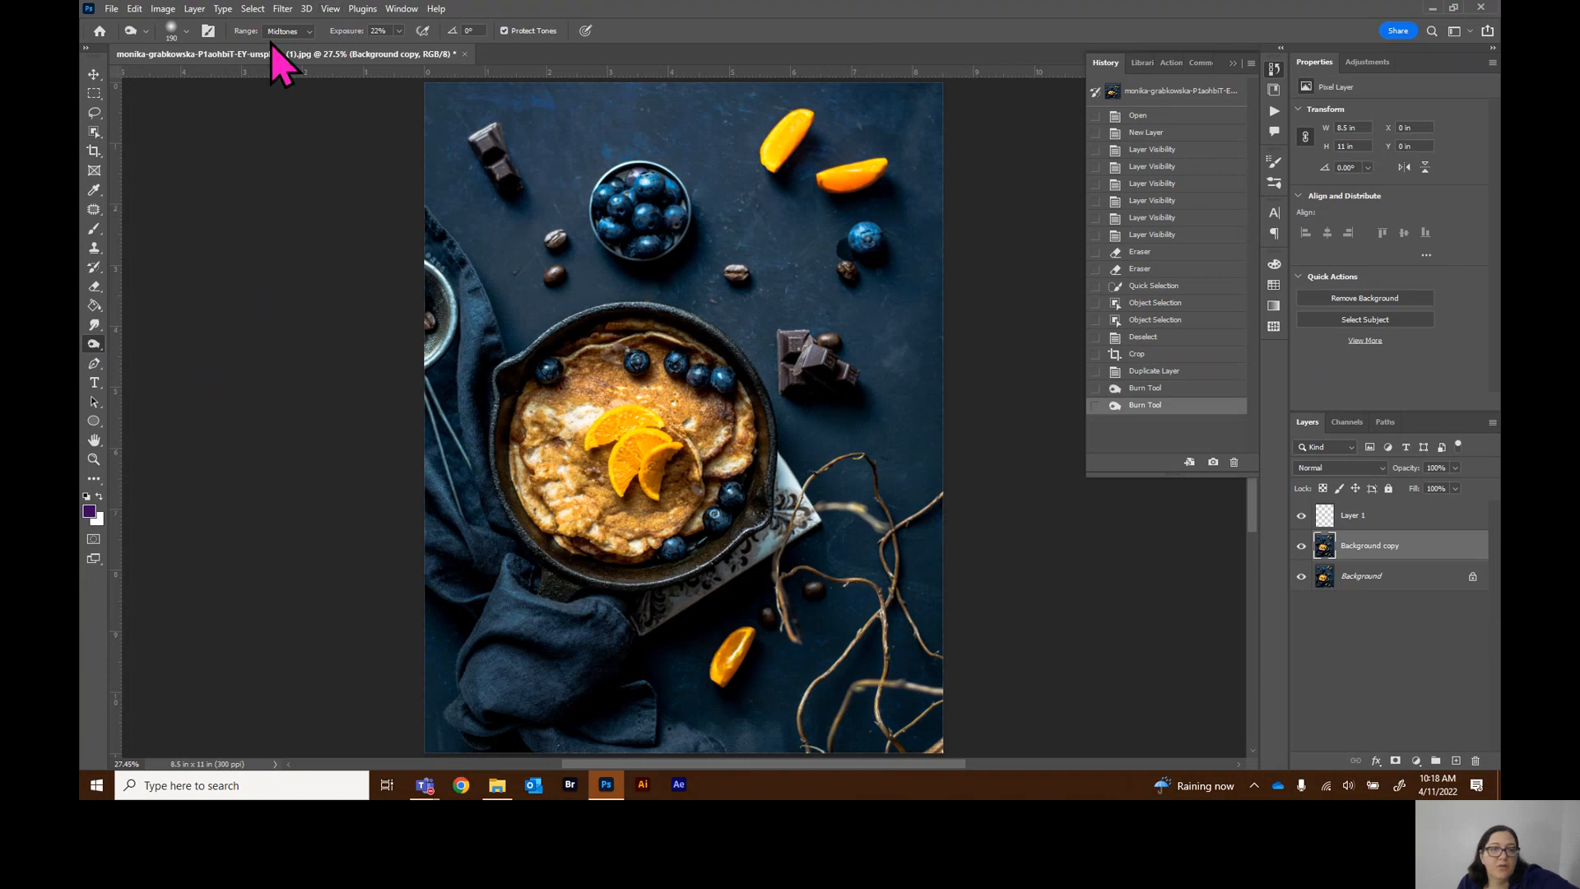
{"action": "left_click", "coordinate": [298, 67]}
{"action": "mouse_move", "coordinate": [798, 120]}
{"action": "left_mouse_down"}
{"action": "mouse_move", "coordinate": [766, 161]}
{"action": "mouse_move", "coordinate": [809, 103]}
{"action": "mouse_move", "coordinate": [777, 131]}
{"action": "mouse_move", "coordinate": [766, 164]}
{"action": "mouse_move", "coordinate": [817, 107]}
{"action": "left_mouse_up"}
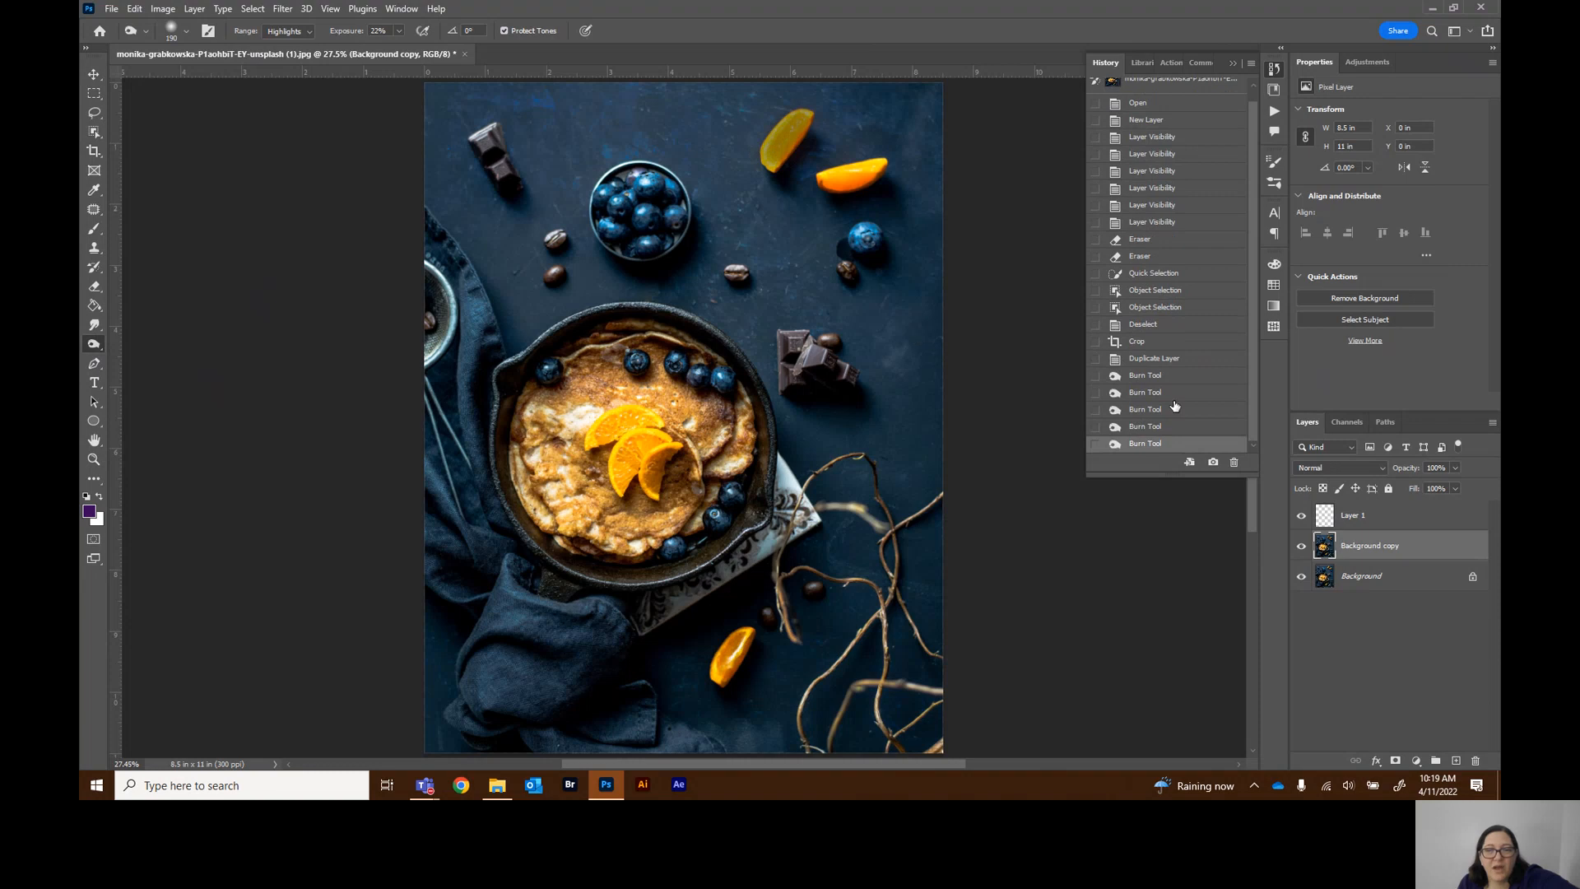
{"action": "left_click", "coordinate": [1160, 360]}
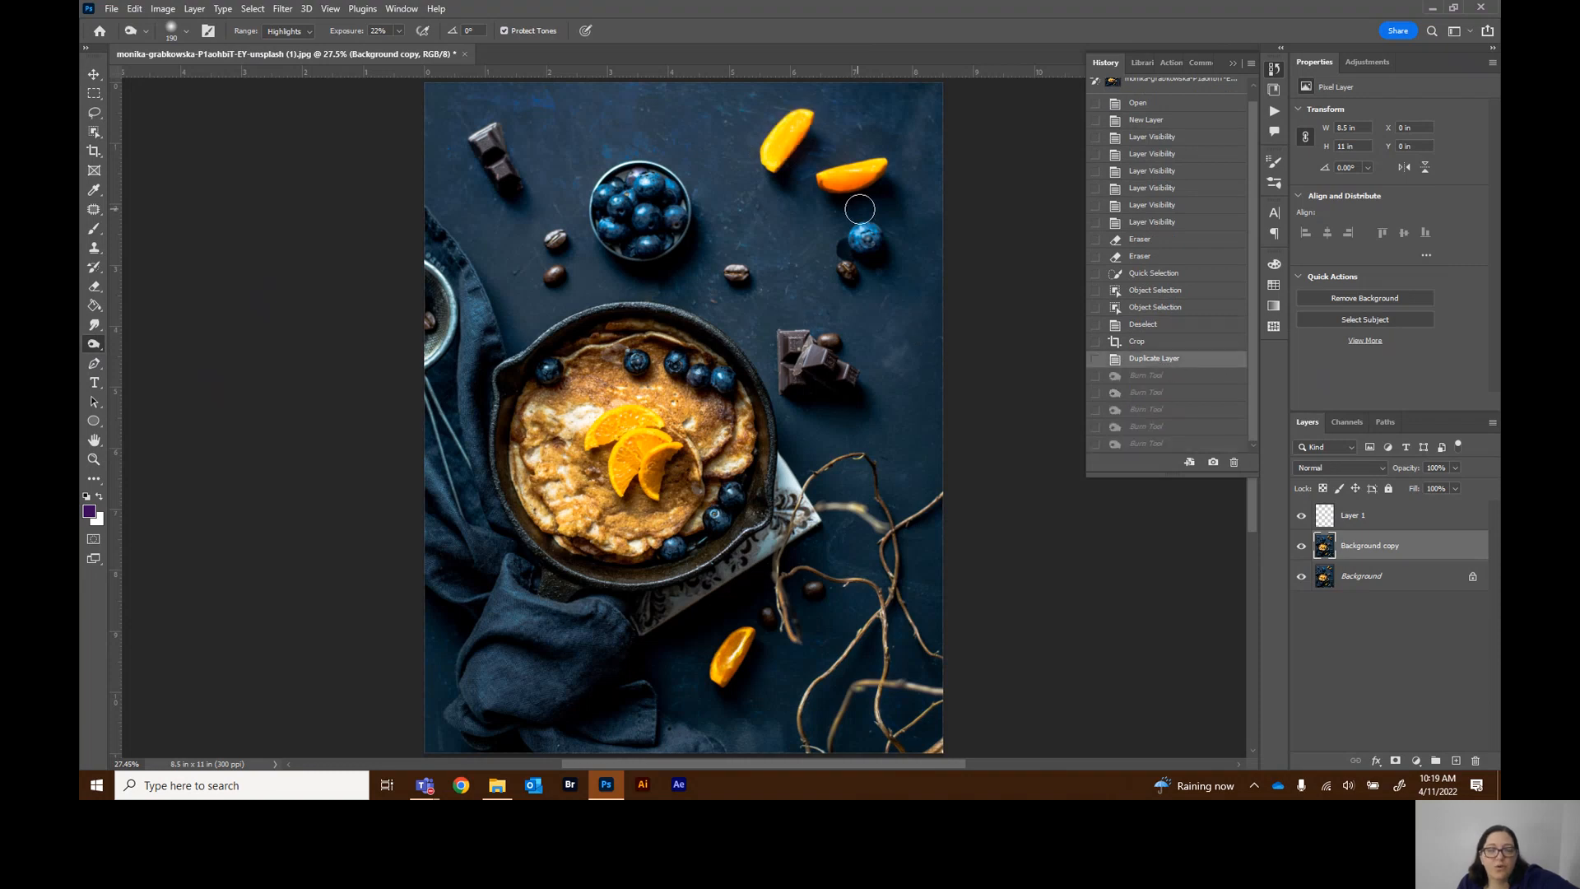
Browse the hidden tools of the Pen, Type, Path Selection, Shape and Hand tool groups
{"action": "left_click", "coordinate": [93, 366]}
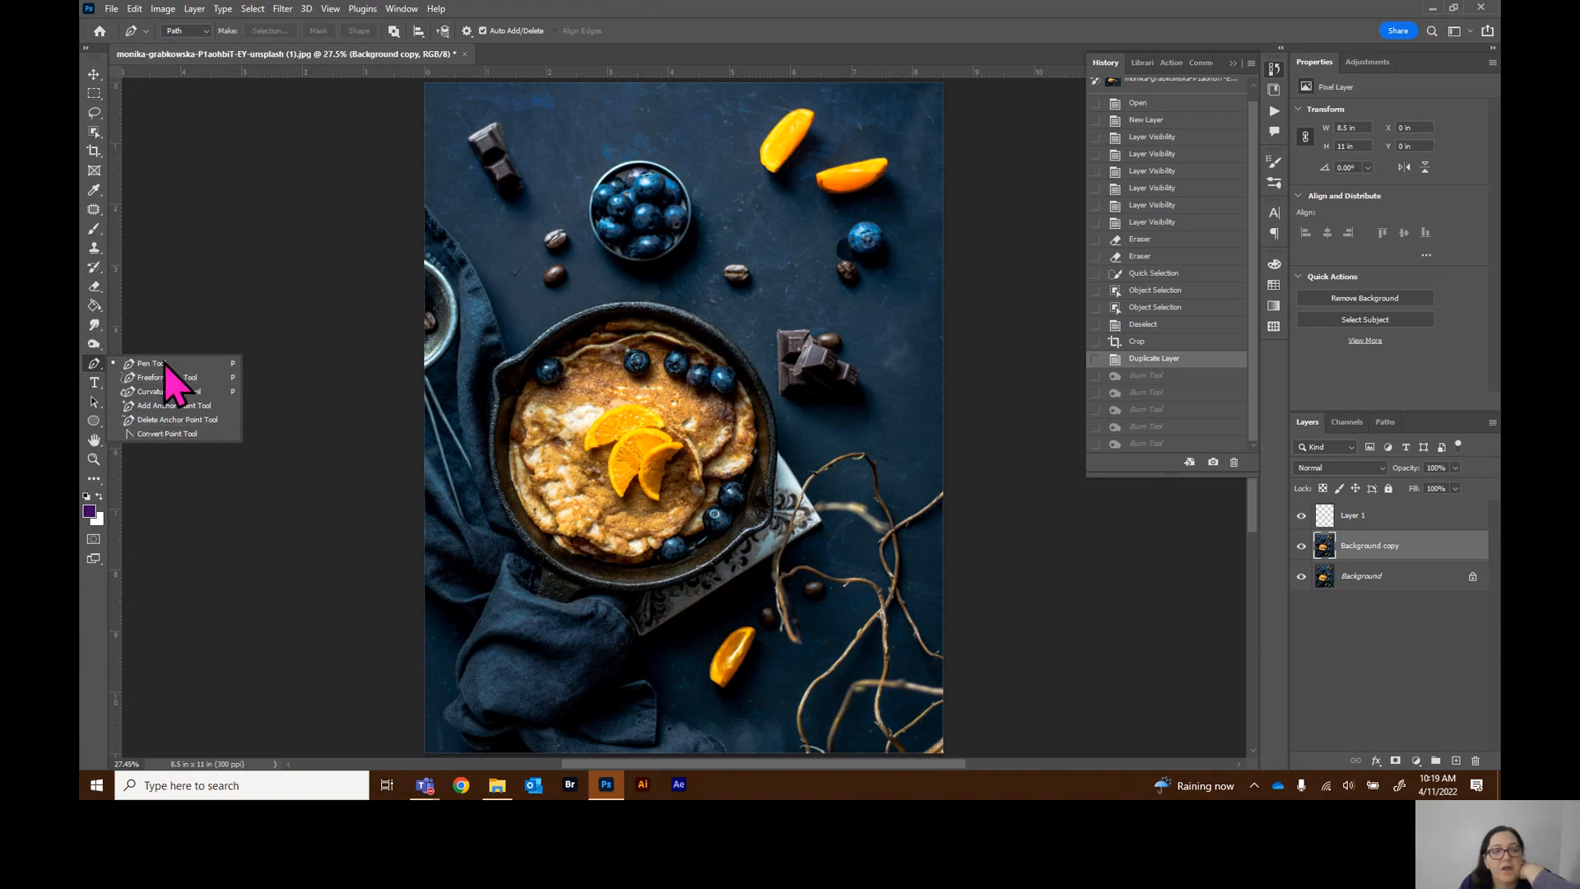
{"action": "left_click", "coordinate": [91, 387]}
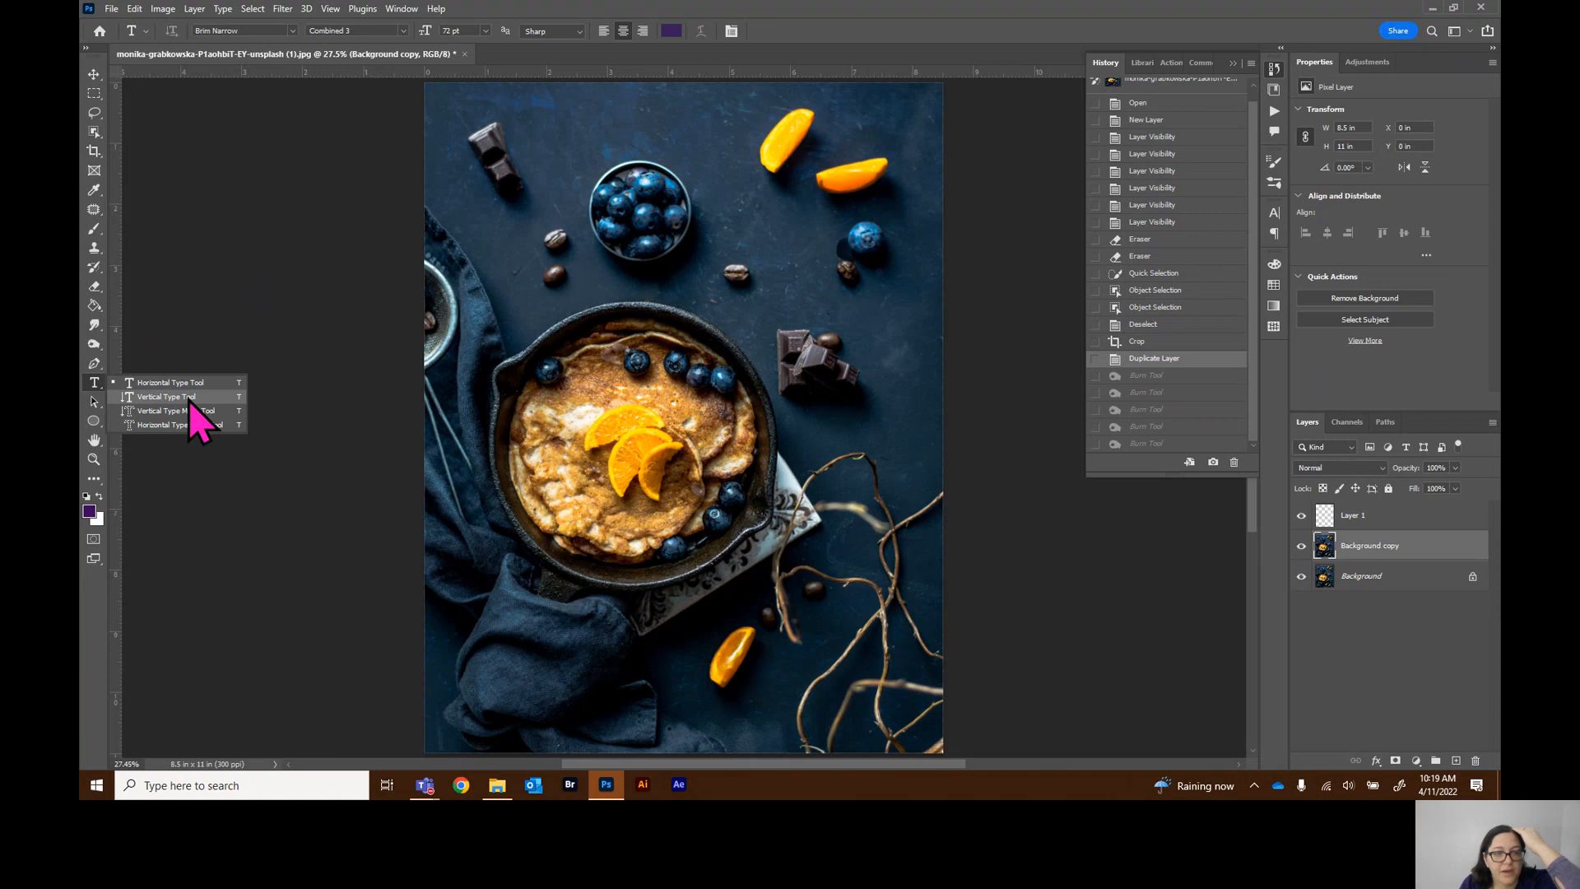
{"action": "left_click", "coordinate": [97, 383]}
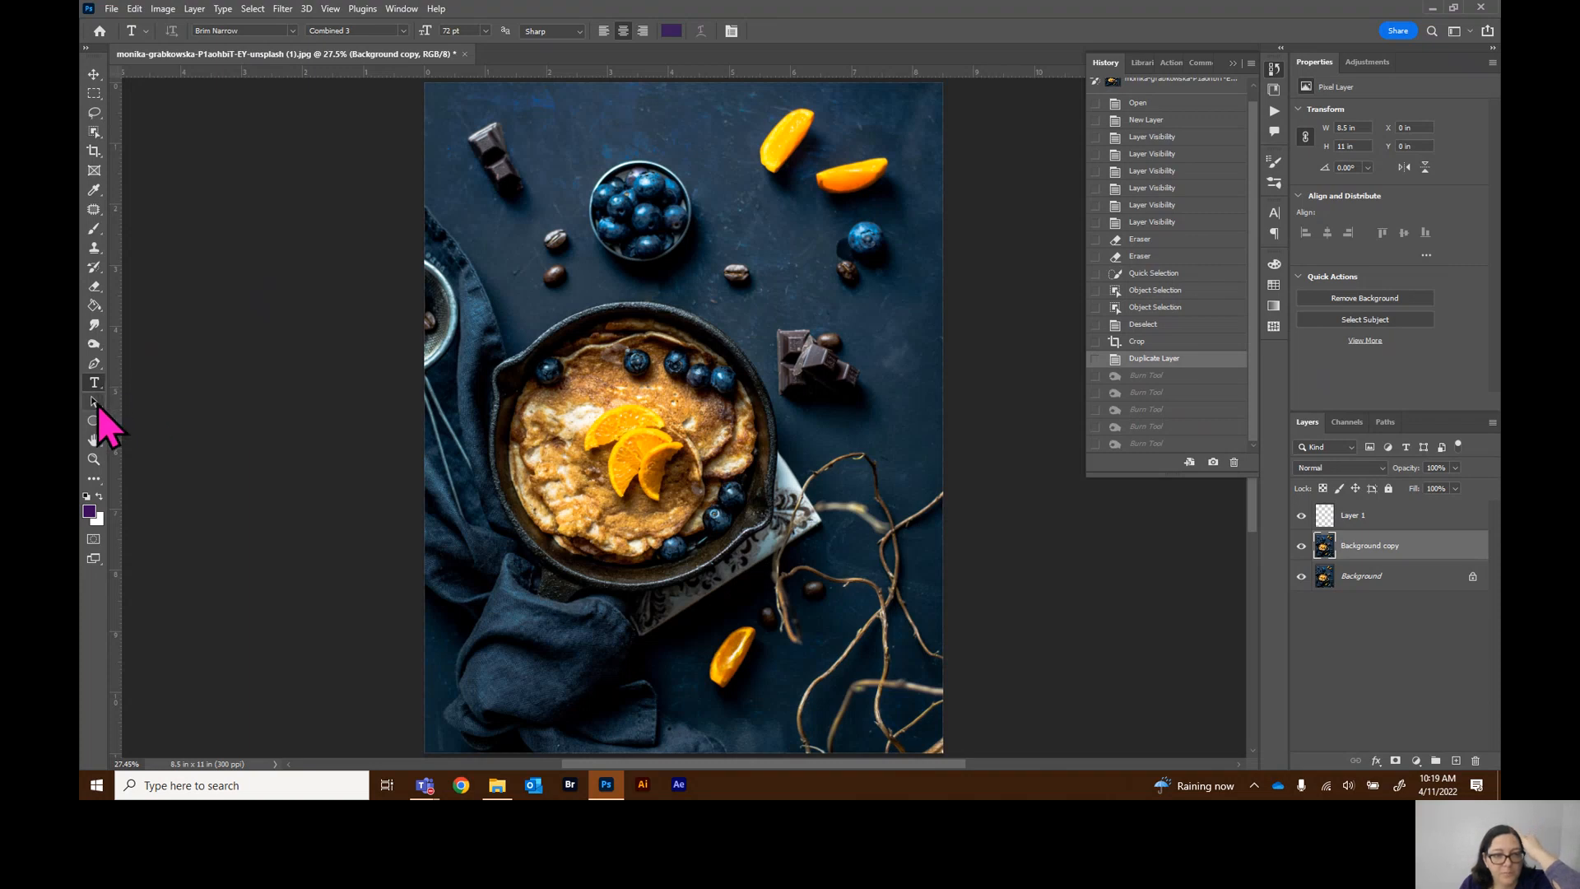
{"action": "left_click", "coordinate": [96, 402]}
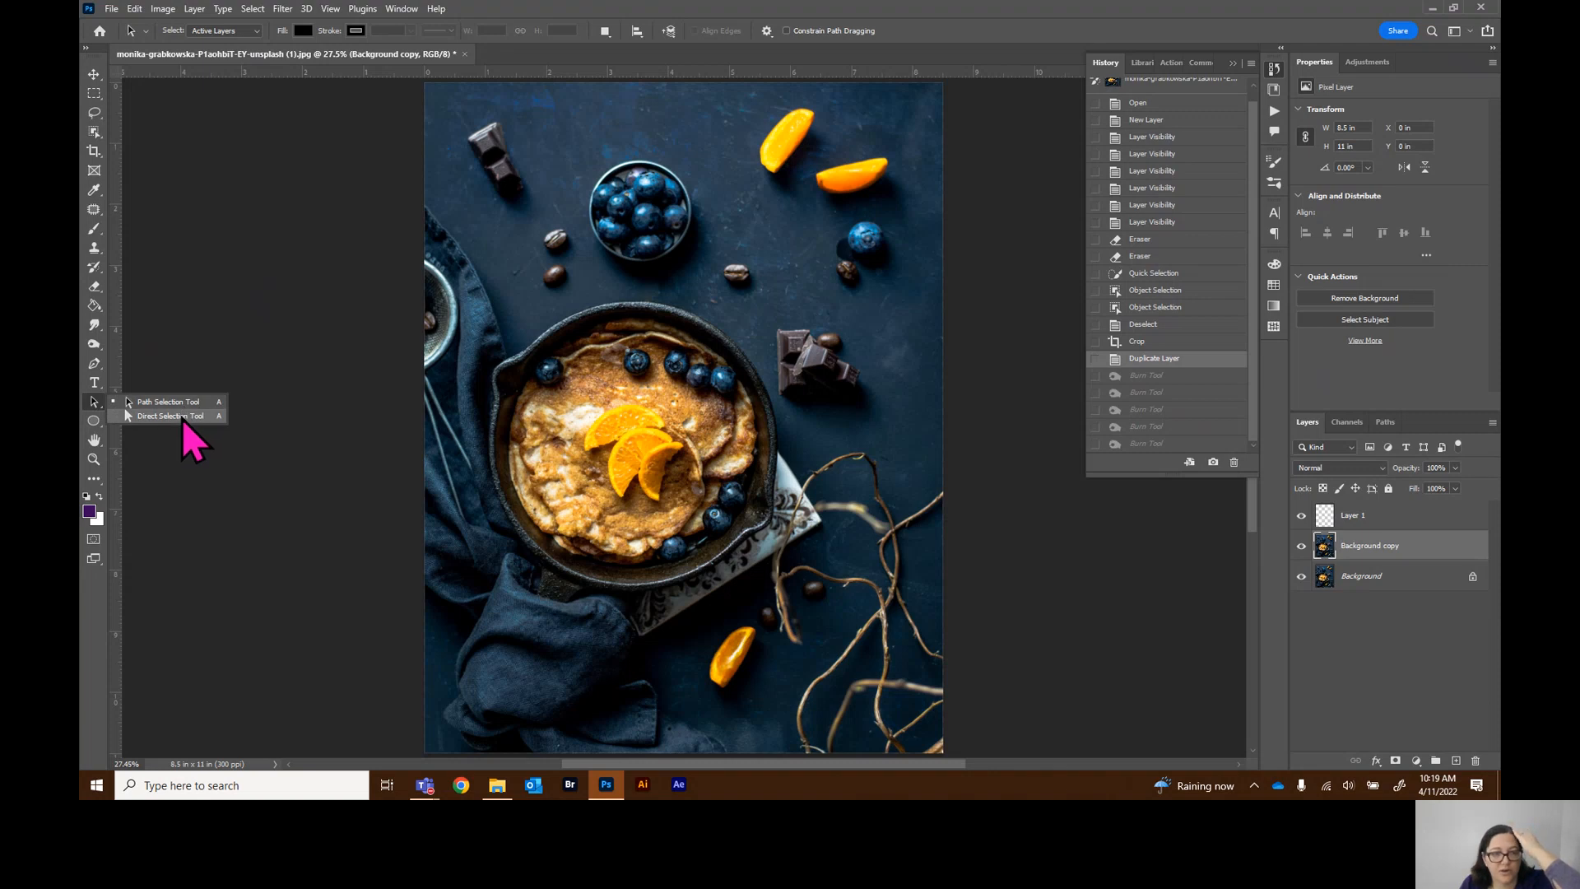
{"action": "left_click", "coordinate": [95, 401]}
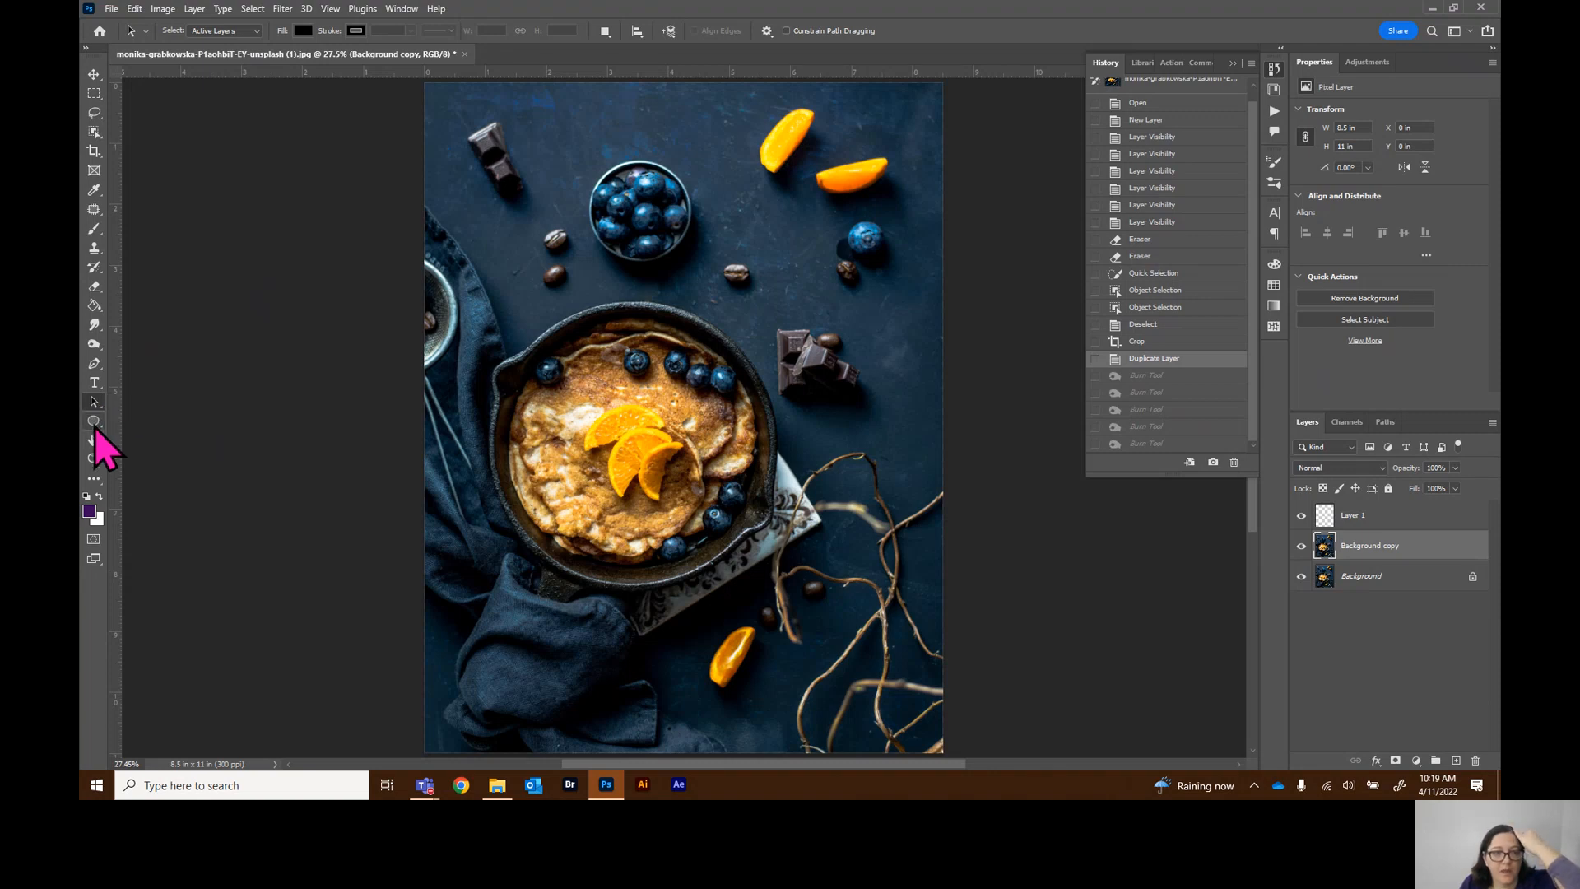
{"action": "left_click", "coordinate": [95, 424]}
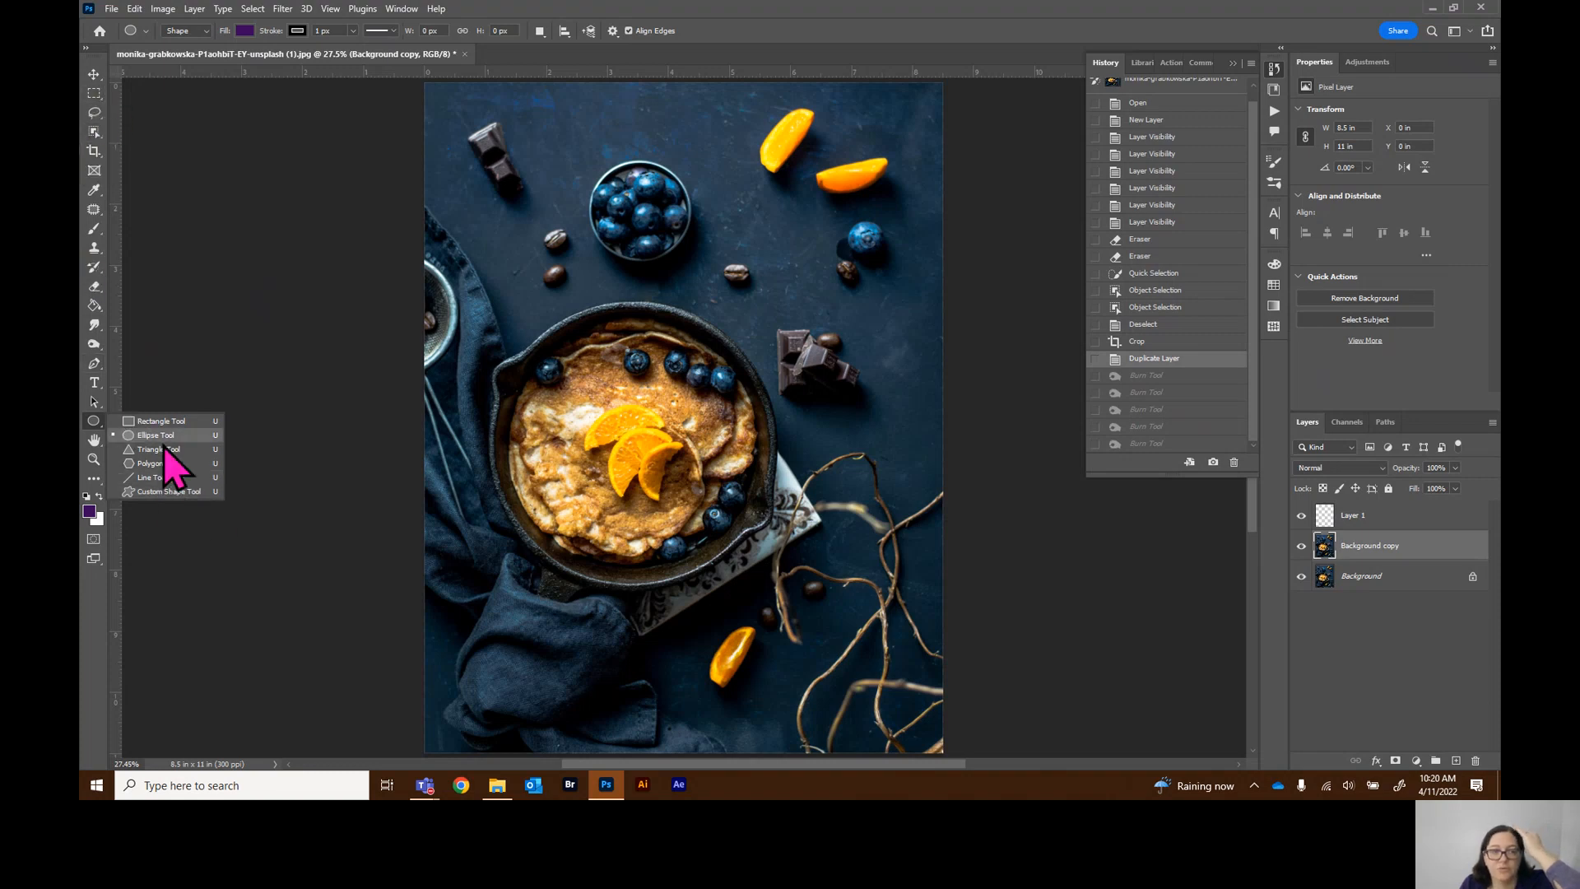
{"action": "left_click", "coordinate": [96, 443]}
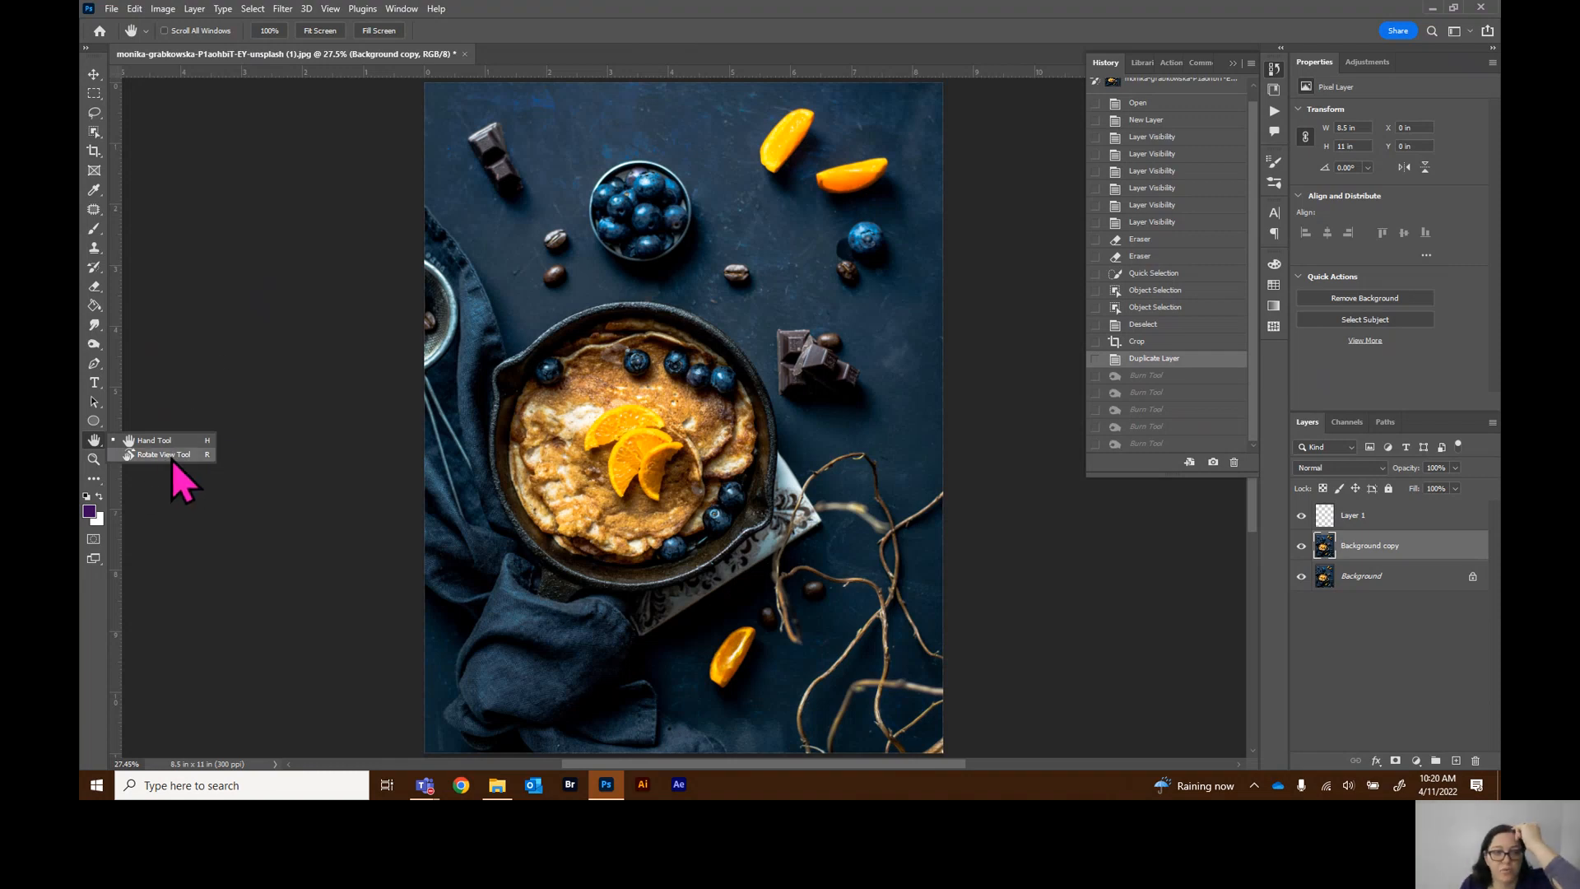
Select the Zoom tool, zoom in on the pancake's blueberries to 300%, and switch the tool to zoom out
{"action": "left_click", "coordinate": [98, 465]}
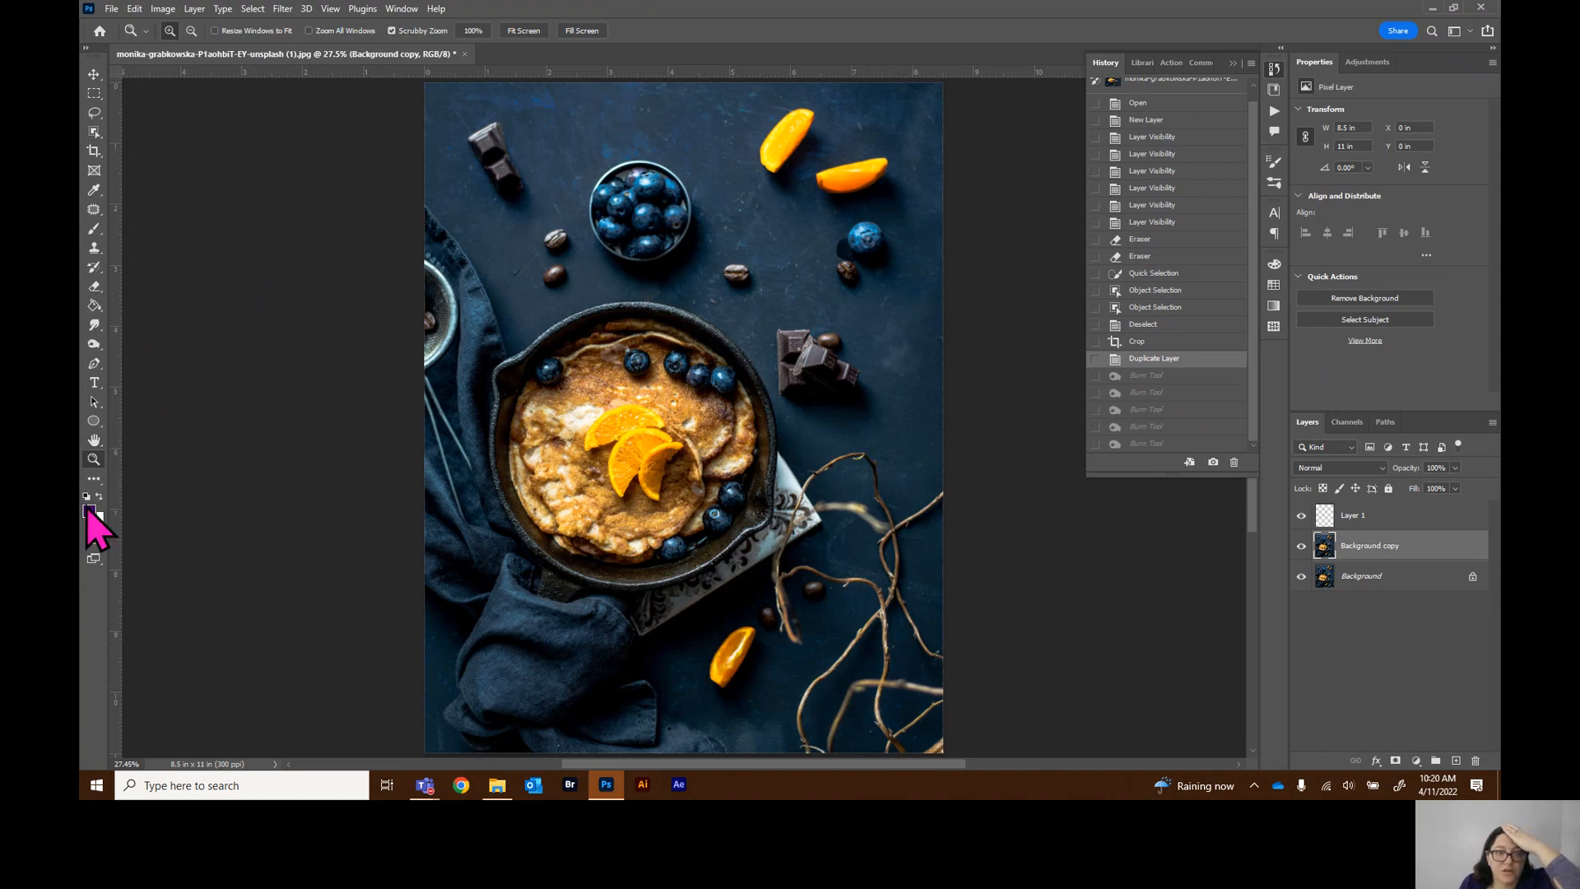
{"action": "left_click", "coordinate": [658, 370]}
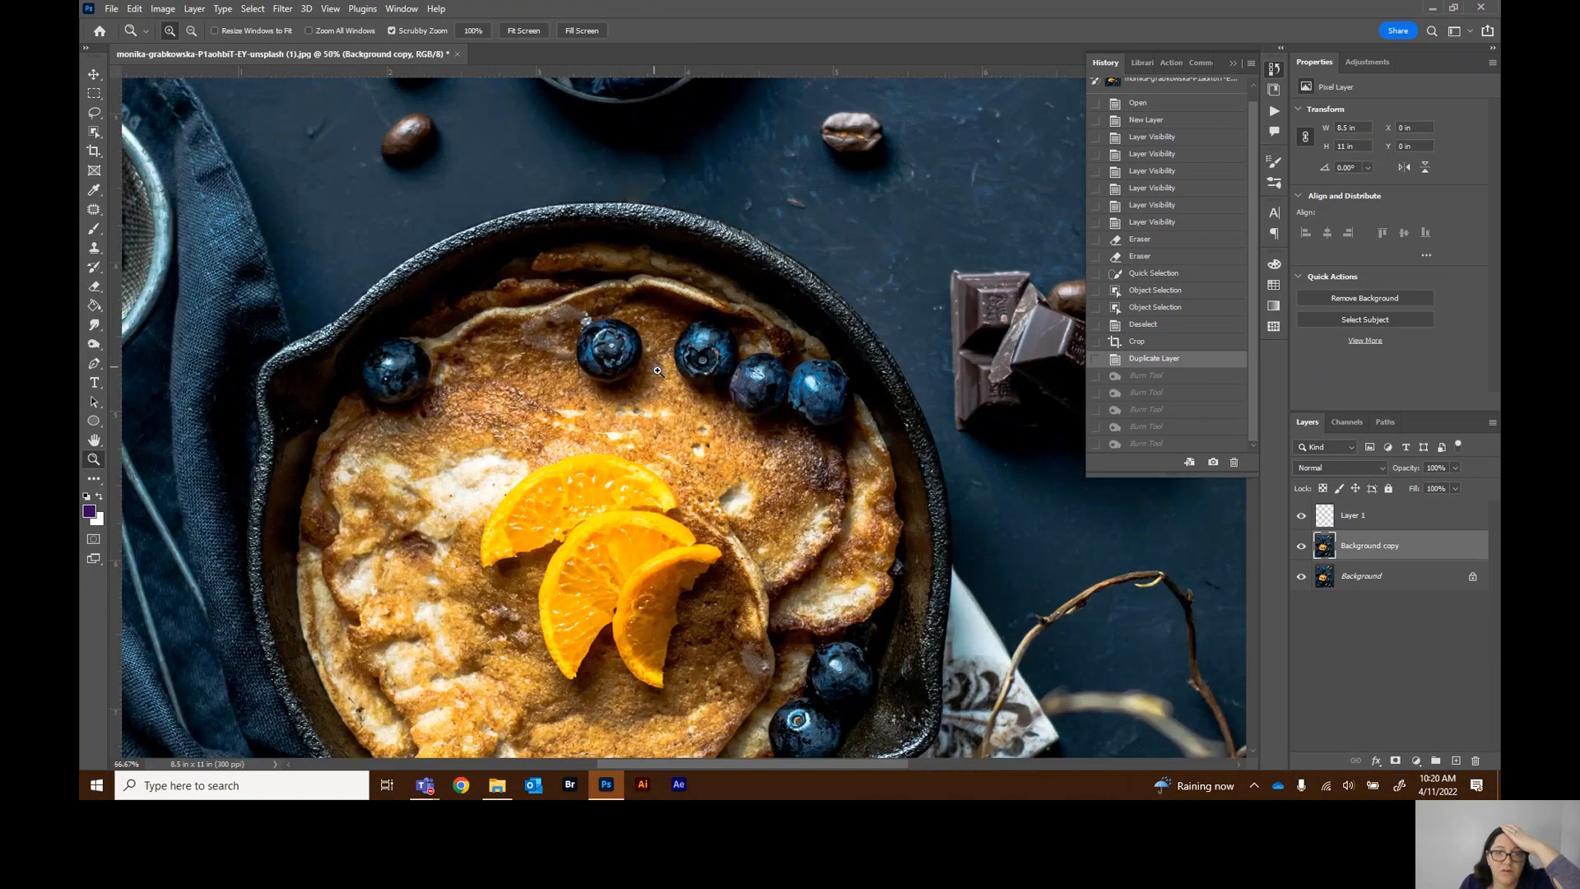
{"action": "left_click", "coordinate": [658, 370]}
{"action": "left_click", "coordinate": [658, 370]}
{"action": "left_click", "coordinate": [658, 371]}
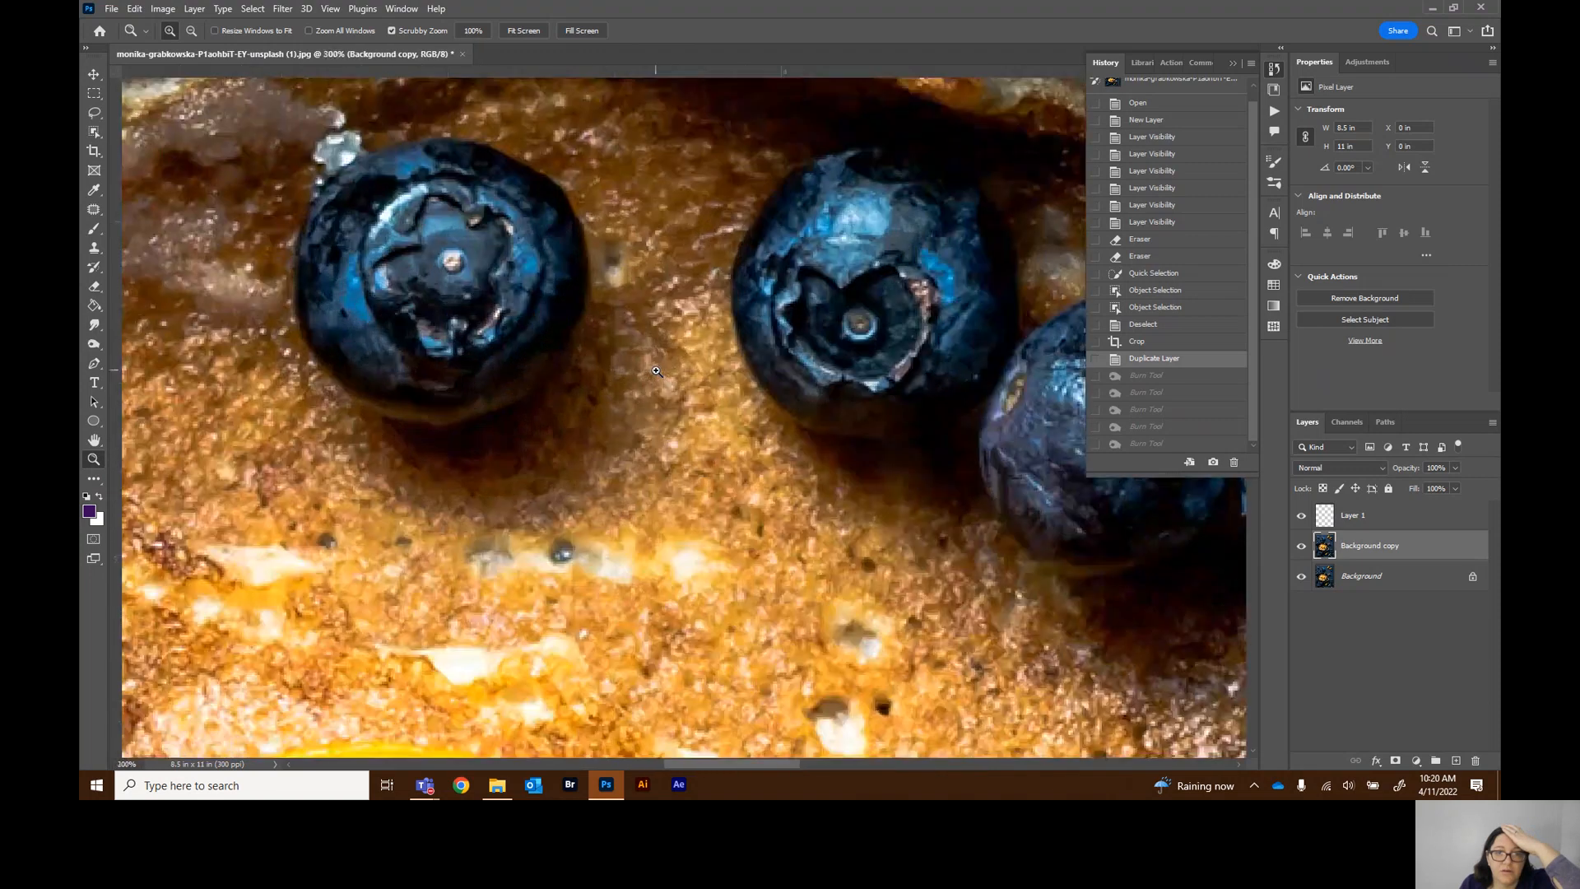
{"action": "left_click", "coordinate": [191, 33]}
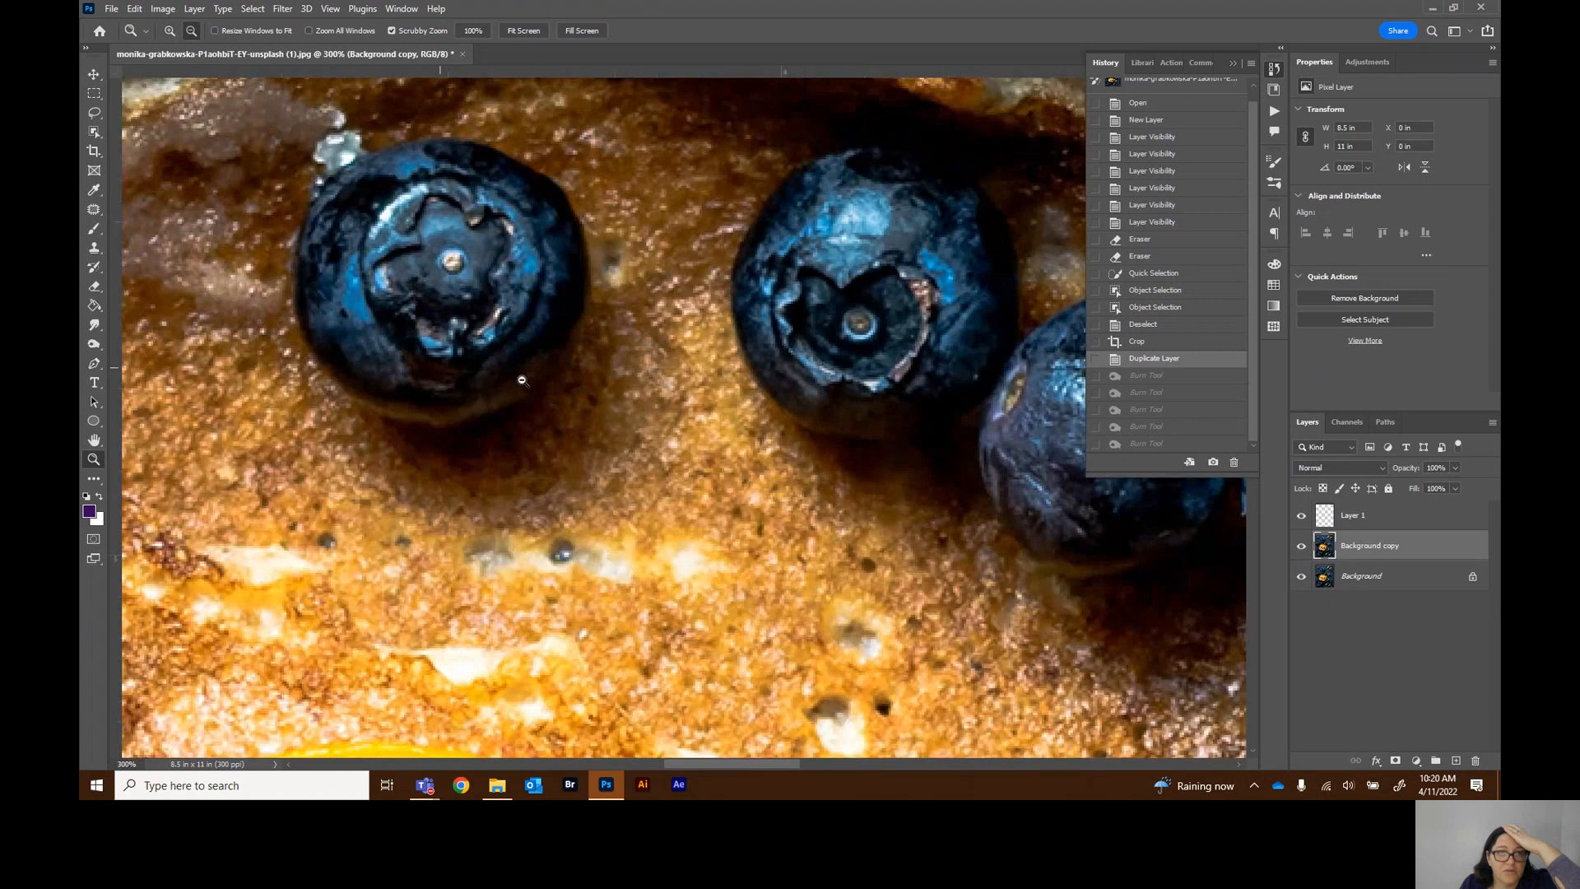
Zoom out of the image step by step, zoom back in slightly, and fit the whole image on screen
{"action": "left_click", "coordinate": [595, 380]}
{"action": "left_click", "coordinate": [596, 380]}
{"action": "left_click", "coordinate": [596, 380]}
{"action": "left_click", "coordinate": [595, 381]}
{"action": "left_click", "coordinate": [595, 380]}
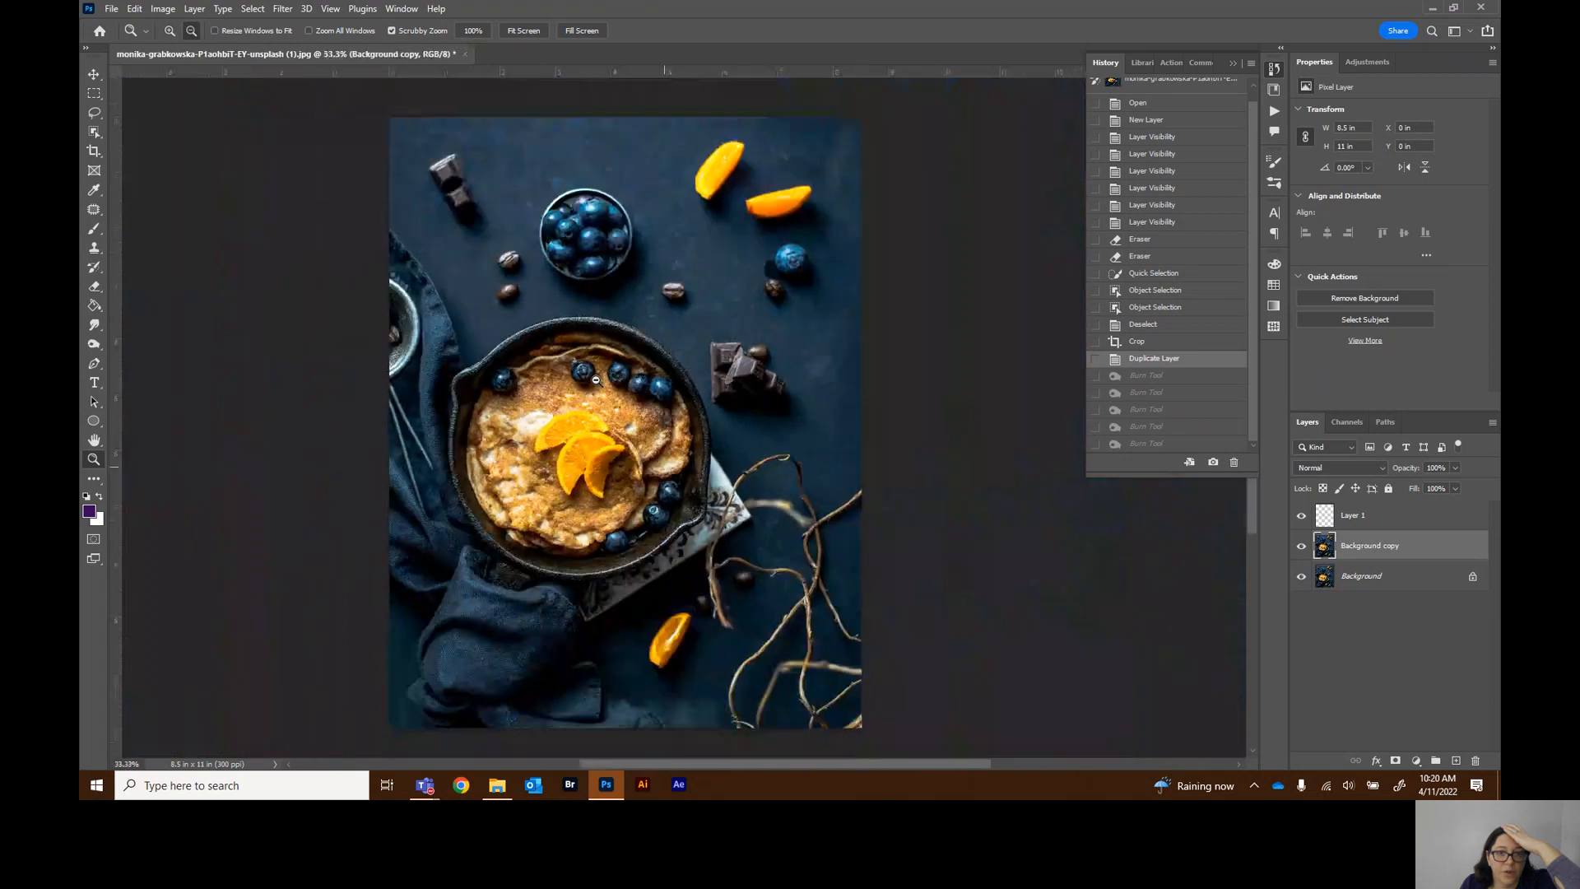
{"action": "left_click", "coordinate": [596, 380]}
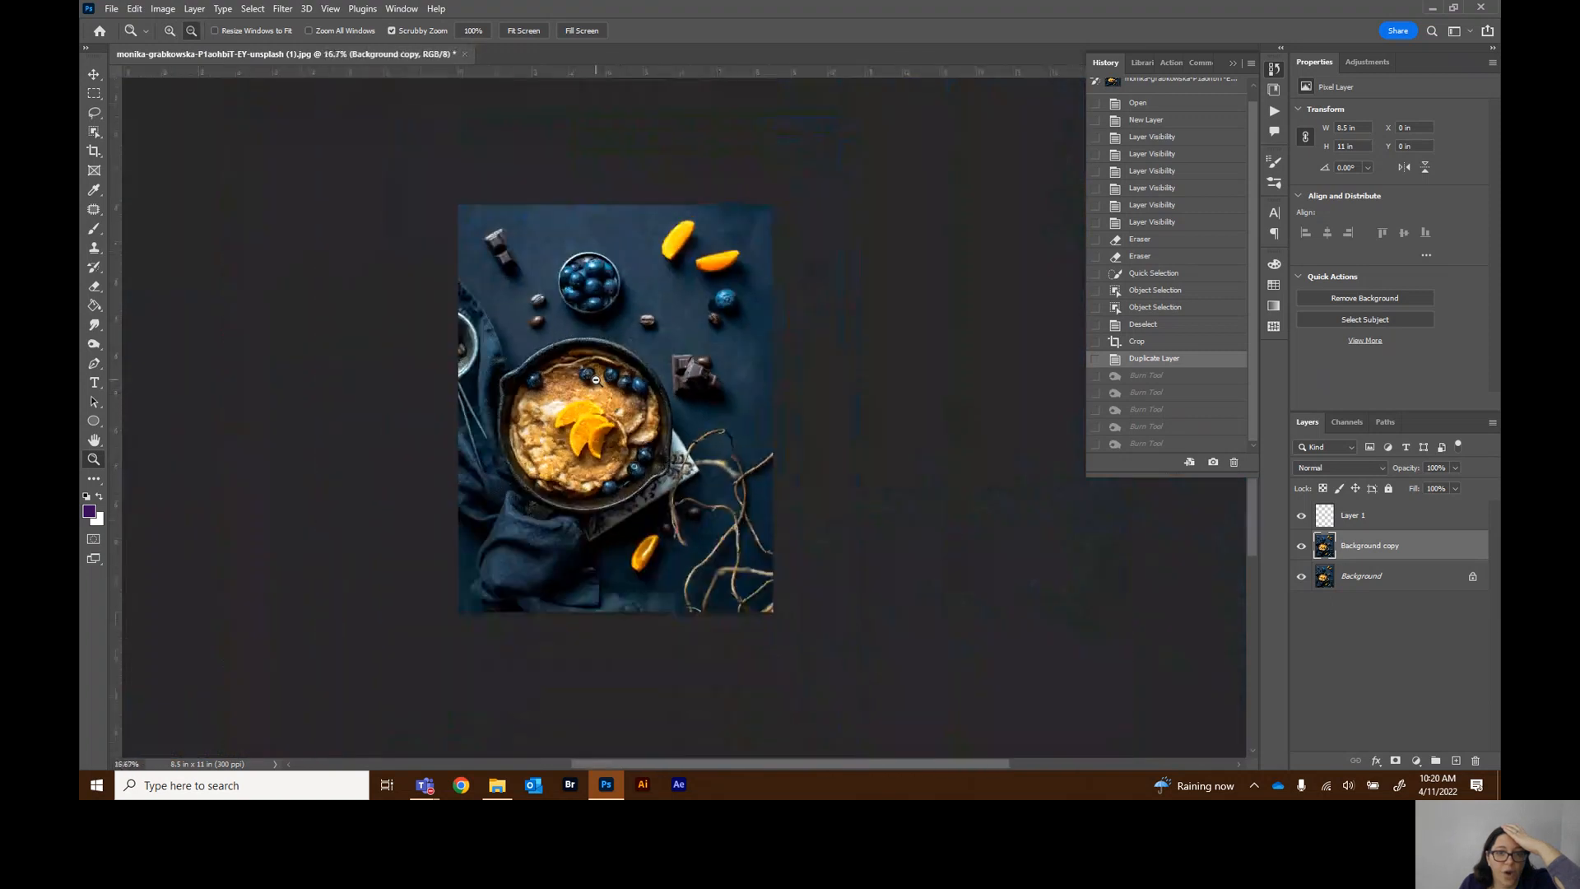
{"action": "left_click", "coordinate": [142, 379]}
{"action": "left_click", "coordinate": [144, 381]}
{"action": "left_click", "coordinate": [146, 385]}
{"action": "key", "text": "ctrl+plus"}
{"action": "key", "text": "ctrl+plus"}
{"action": "key", "text": "ctrl+plus"}
{"action": "key", "text": "ctrl+plus"}
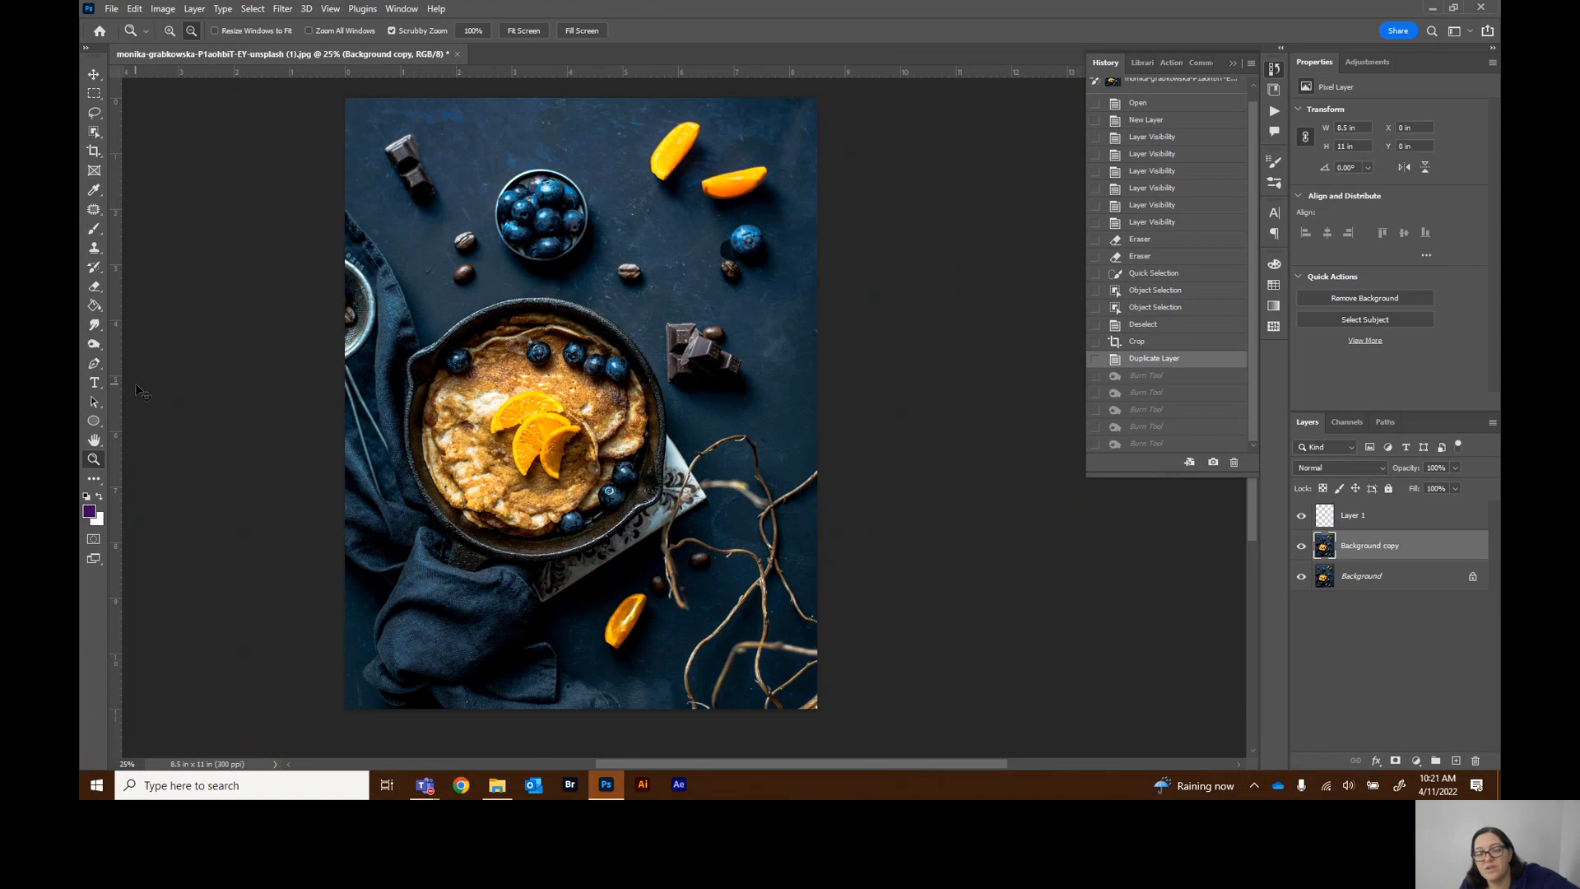
{"action": "key", "text": "ctrl+0"}
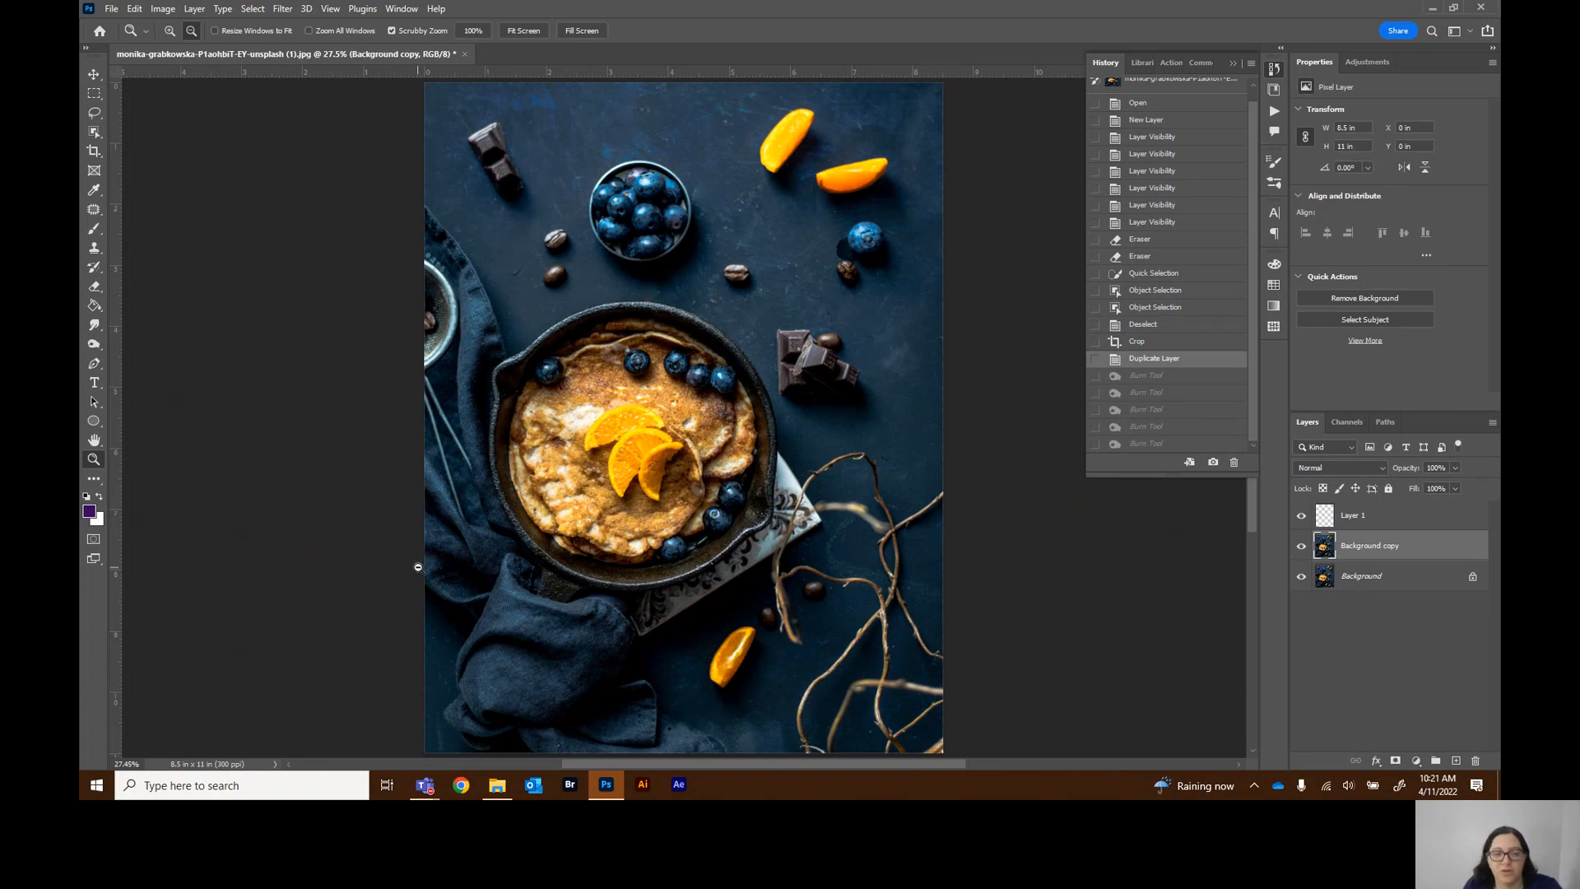
Show the Edit Toolbar option under the toolbar's extra tools and reselect the Zoom tool
{"action": "left_click", "coordinate": [95, 481]}
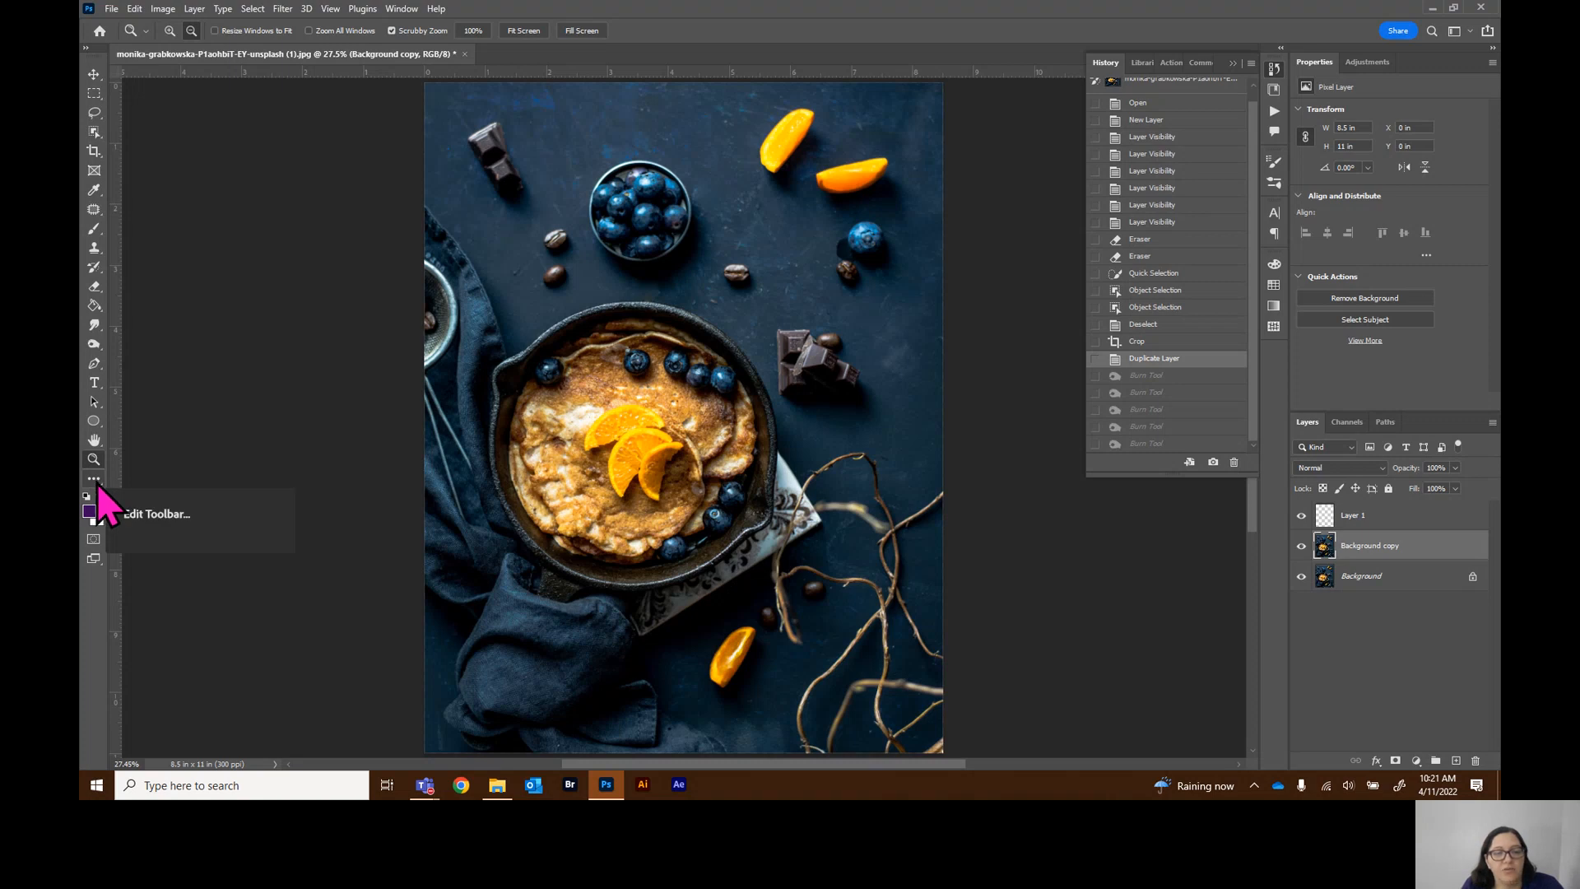
{"action": "left_click", "coordinate": [96, 482]}
{"action": "left_click", "coordinate": [95, 482]}
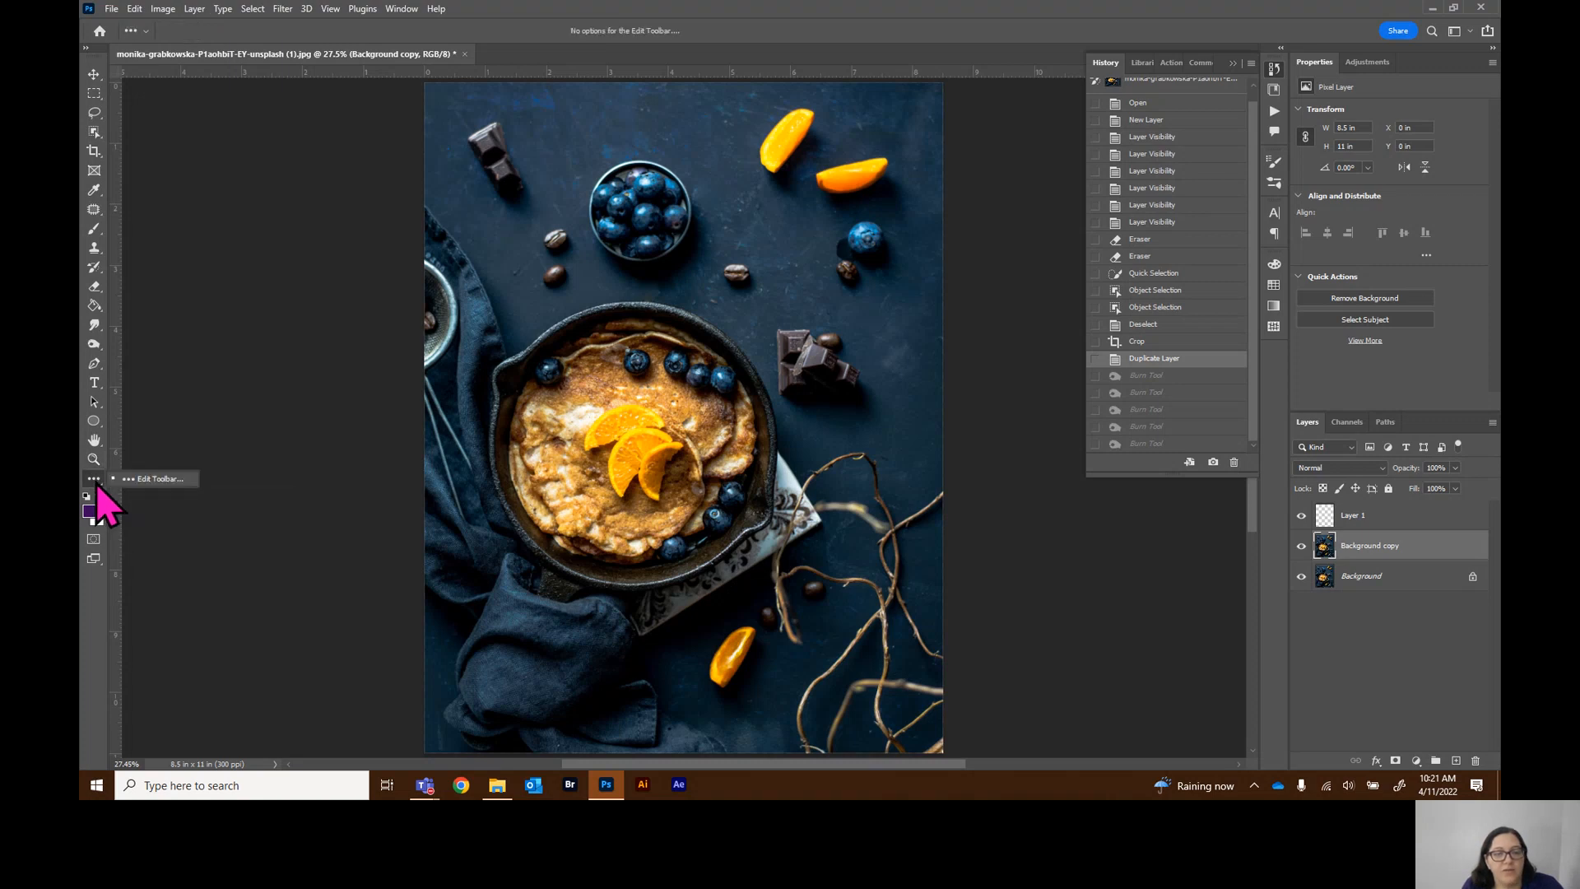
{"action": "left_click", "coordinate": [96, 483]}
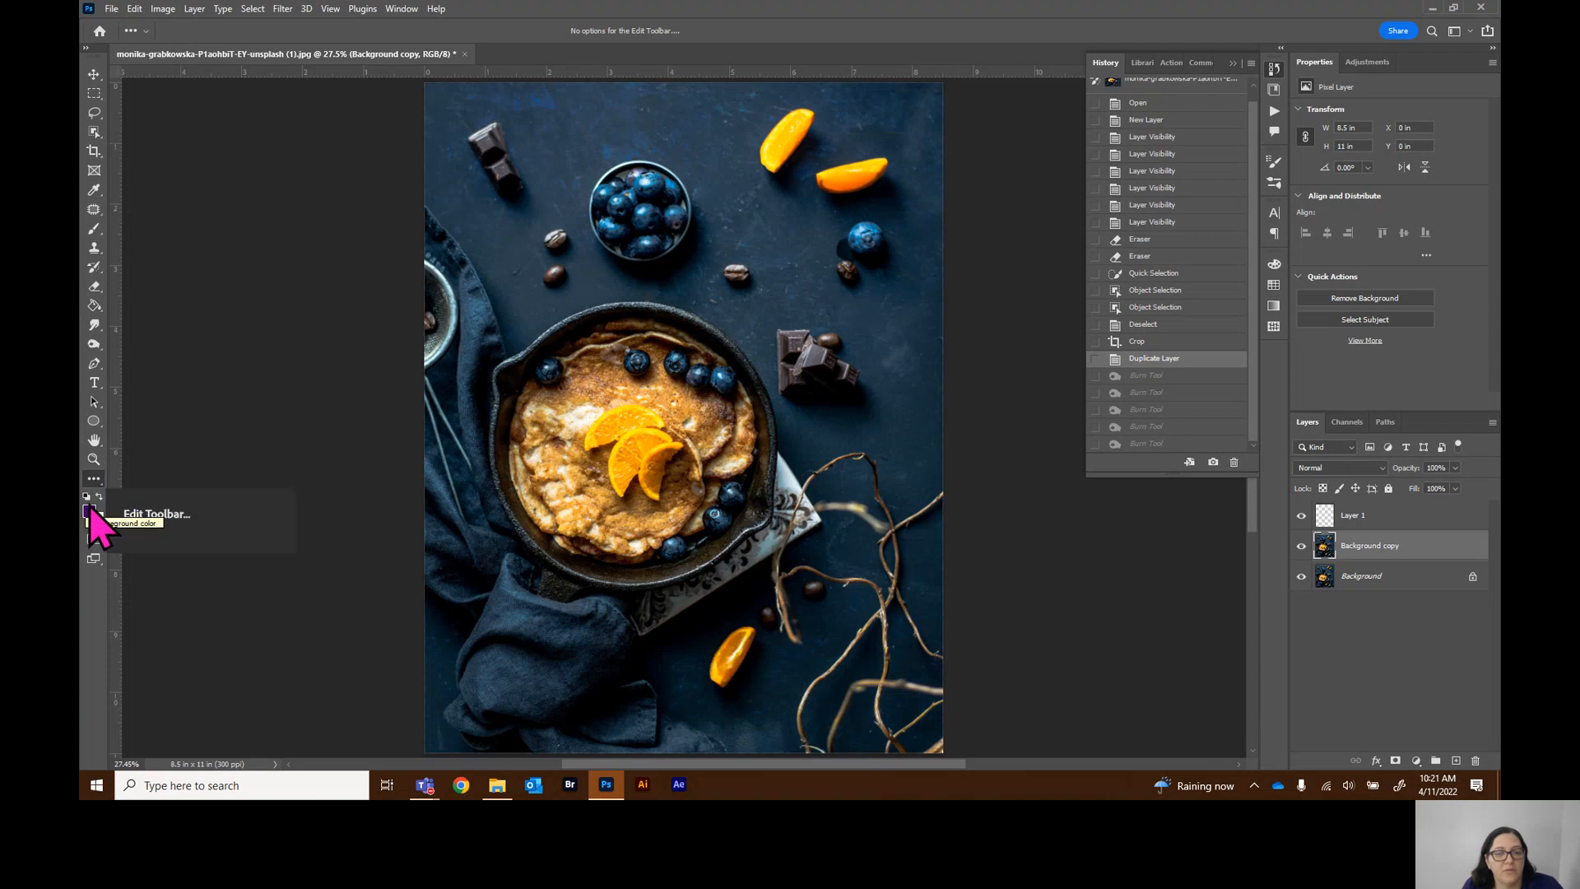
{"action": "left_click", "coordinate": [91, 459]}
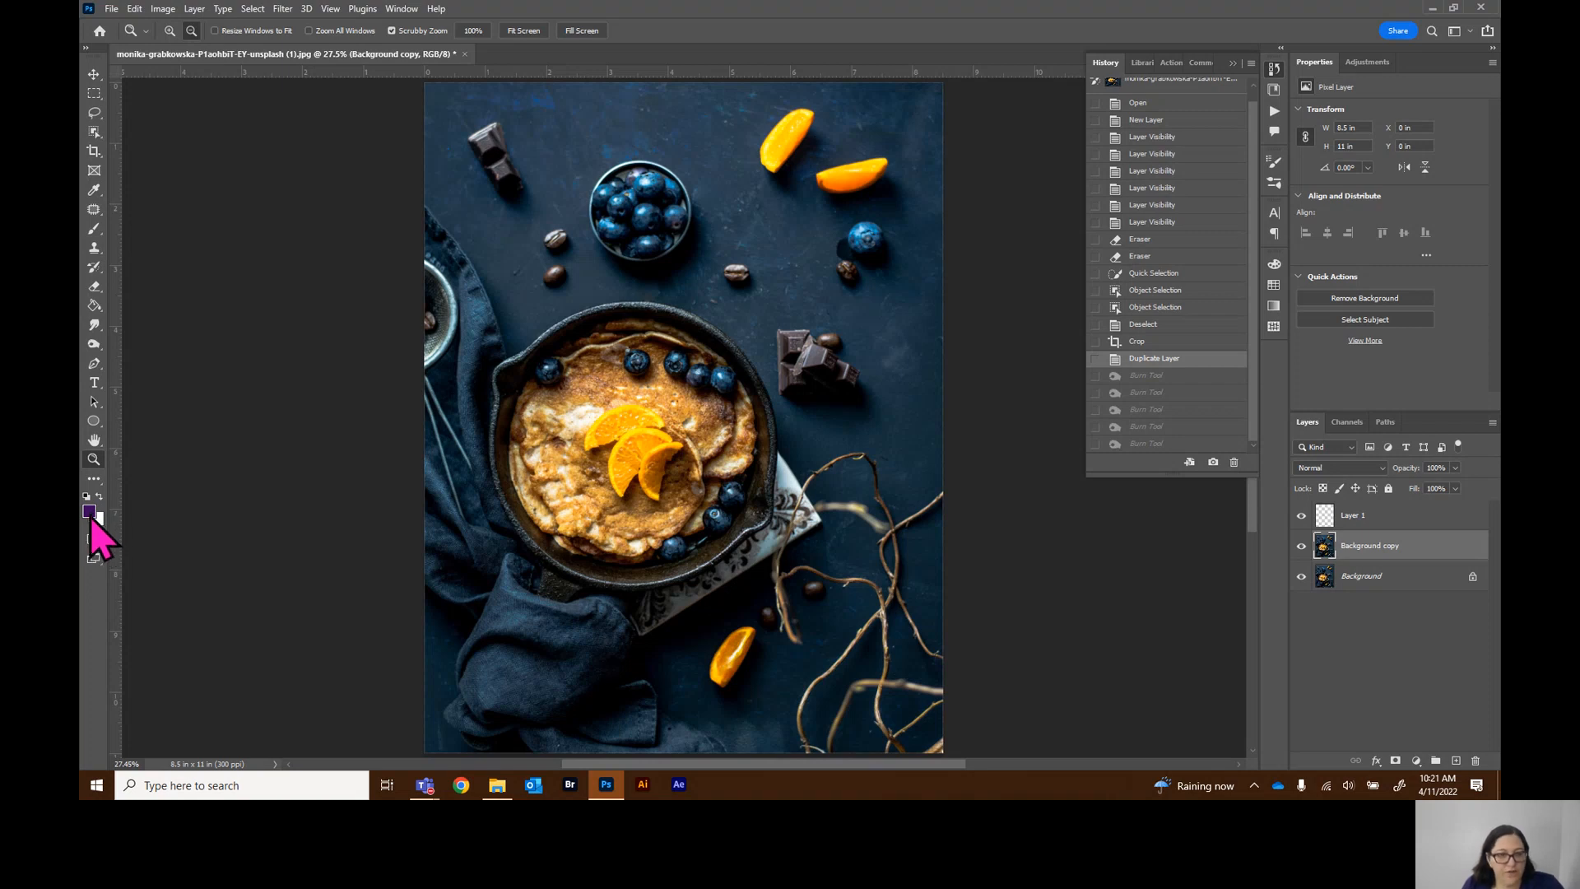
Open the foreground color picker, then set the colors to default black and white and swap them
{"action": "left_click", "coordinate": [90, 512]}
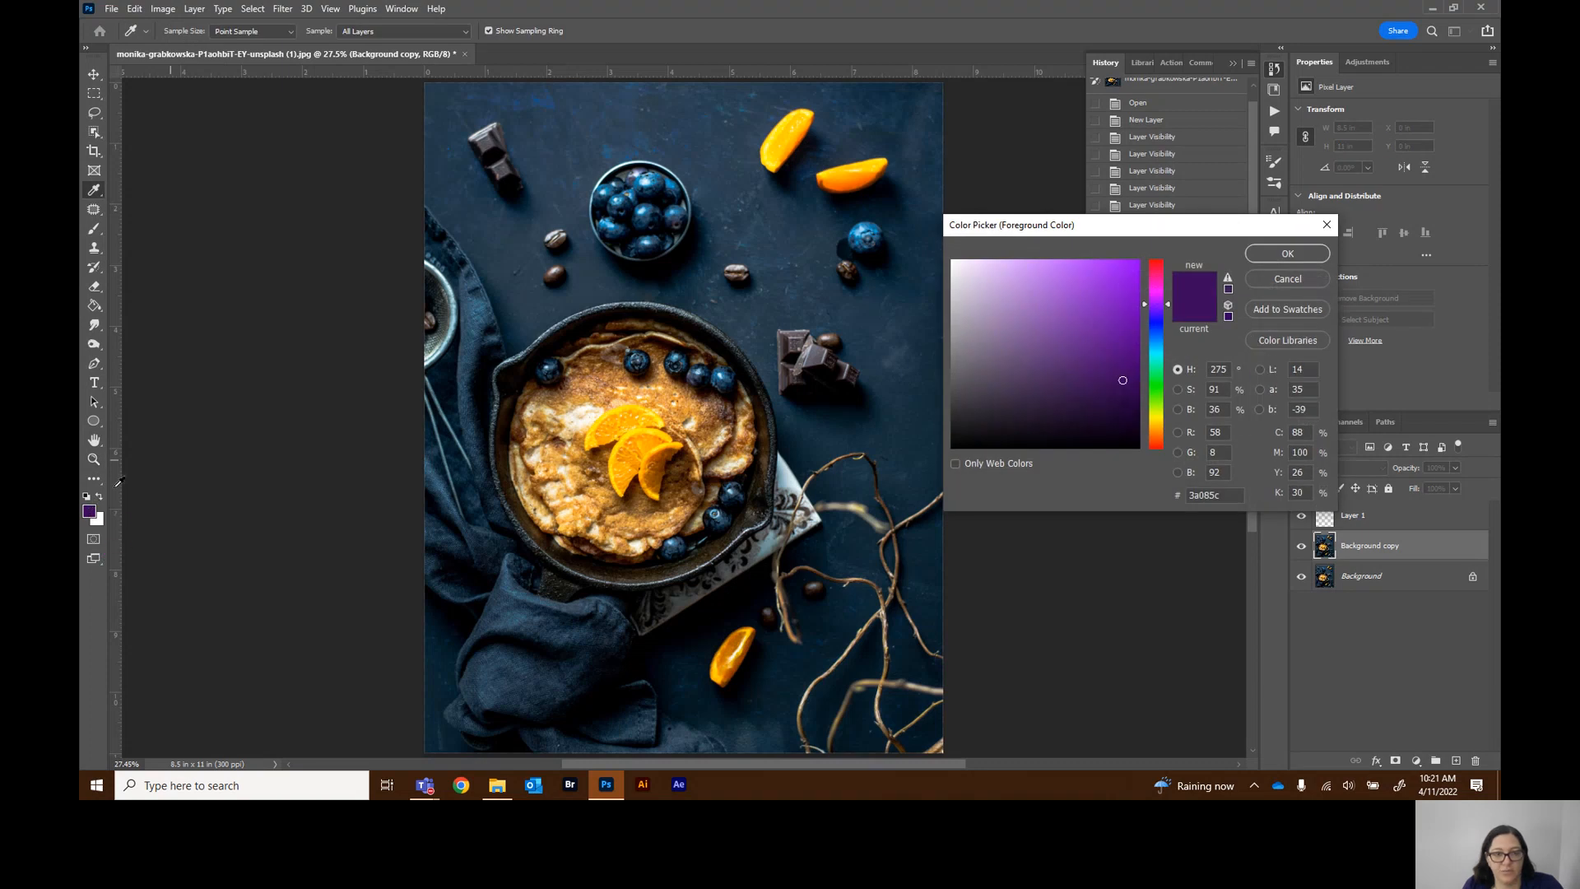
{"action": "left_click", "coordinate": [1288, 254]}
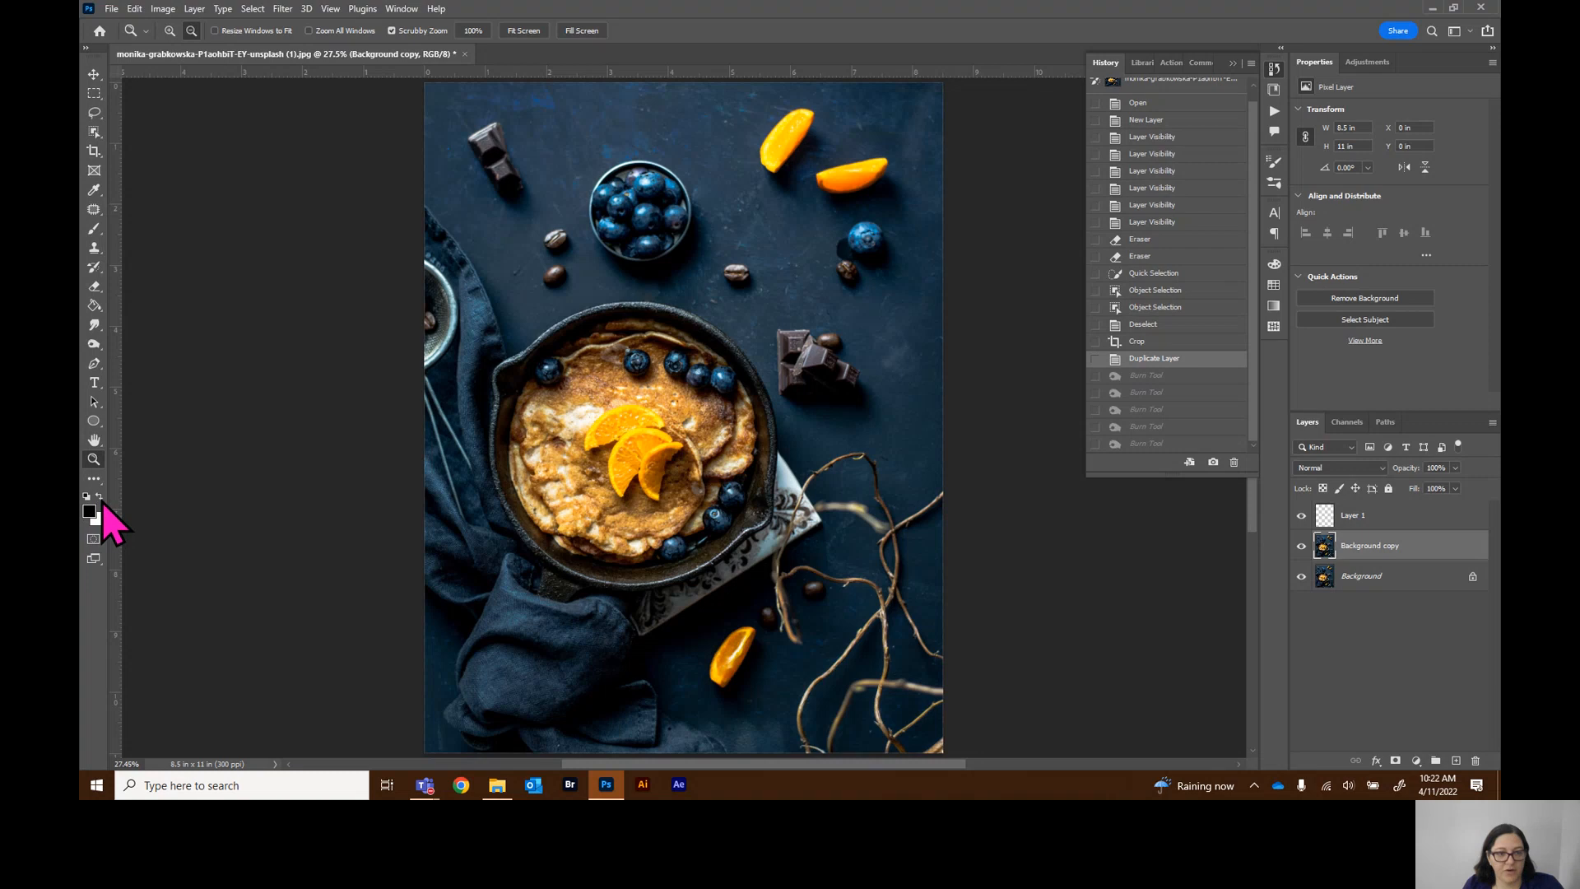
{"action": "left_click", "coordinate": [100, 498]}
{"action": "left_click", "coordinate": [101, 498]}
{"action": "left_click", "coordinate": [103, 503]}
{"action": "left_click", "coordinate": [102, 502]}
{"action": "left_click", "coordinate": [101, 502]}
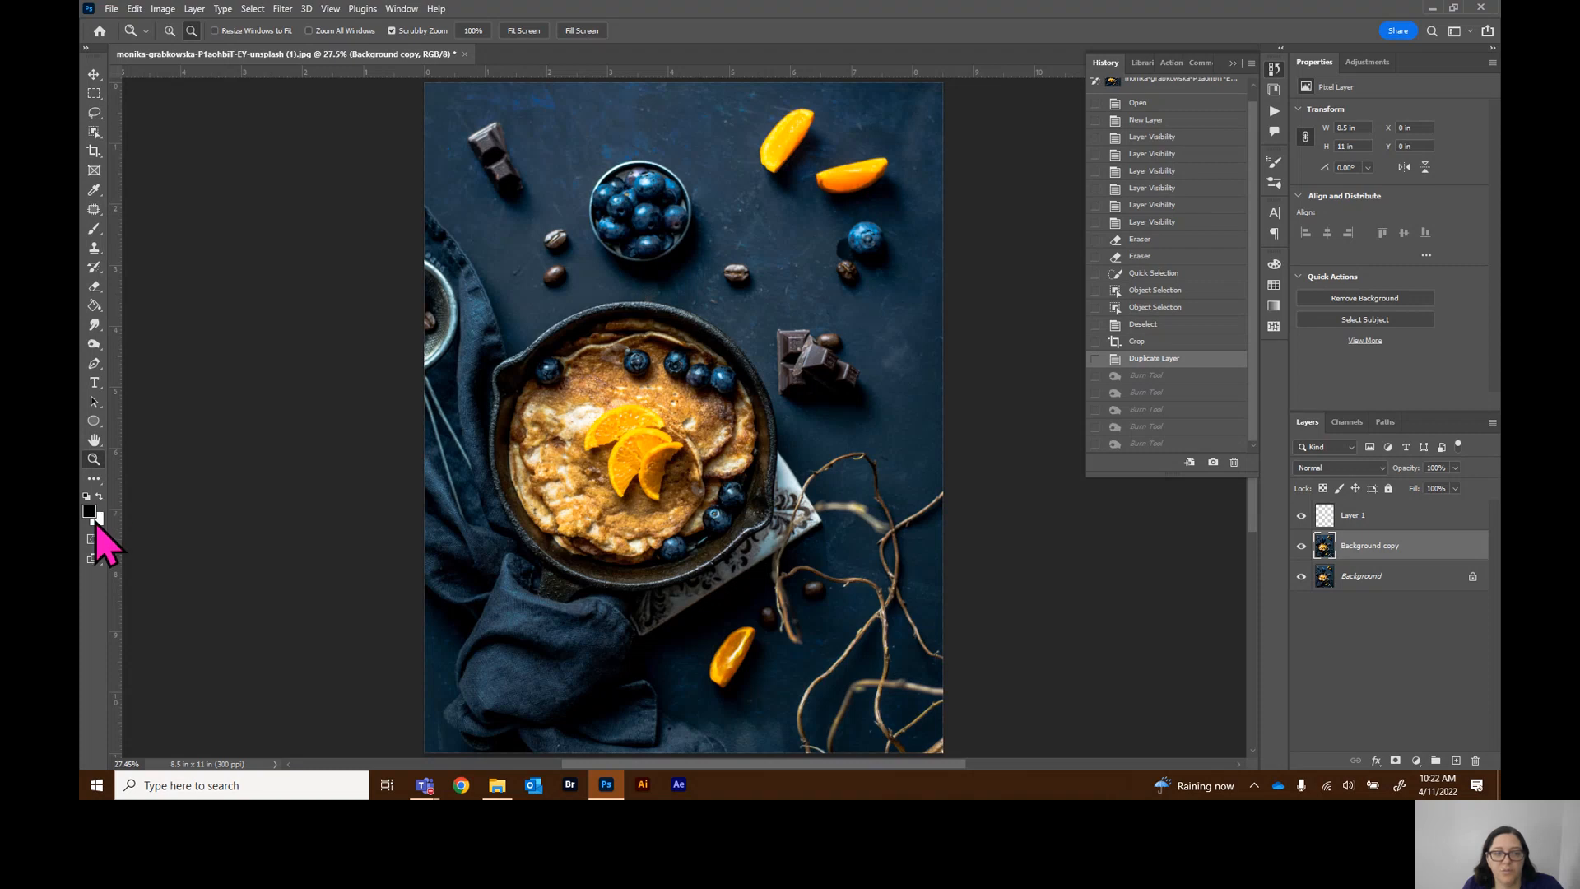
Collapse the History panel, then enter and exit Quick Mask mode
{"action": "left_click", "coordinate": [1232, 62]}
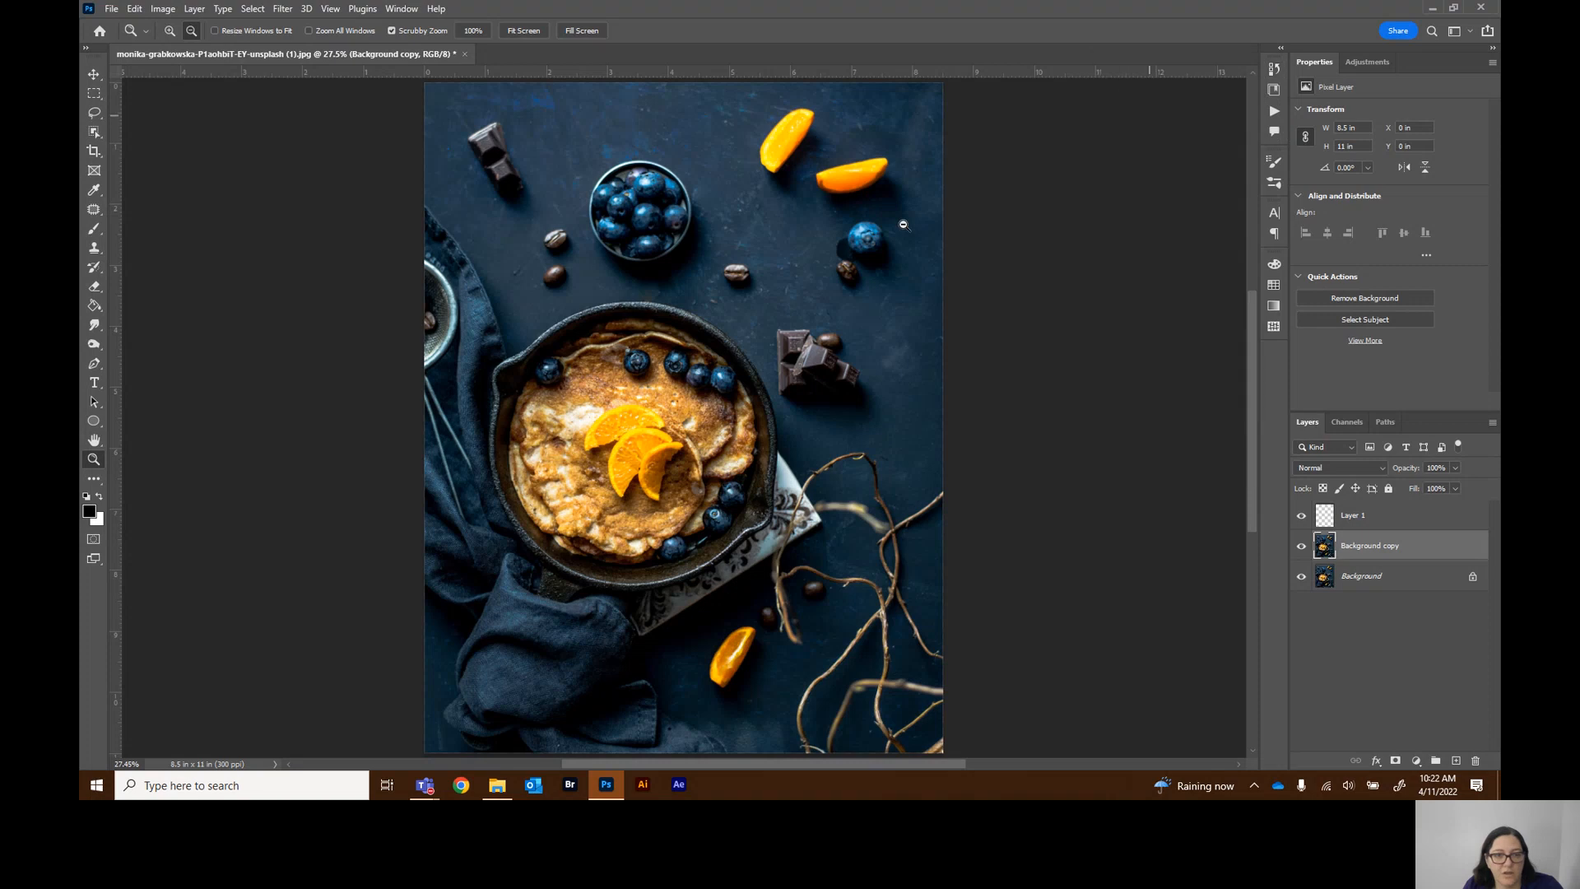
{"action": "left_click", "coordinate": [94, 539]}
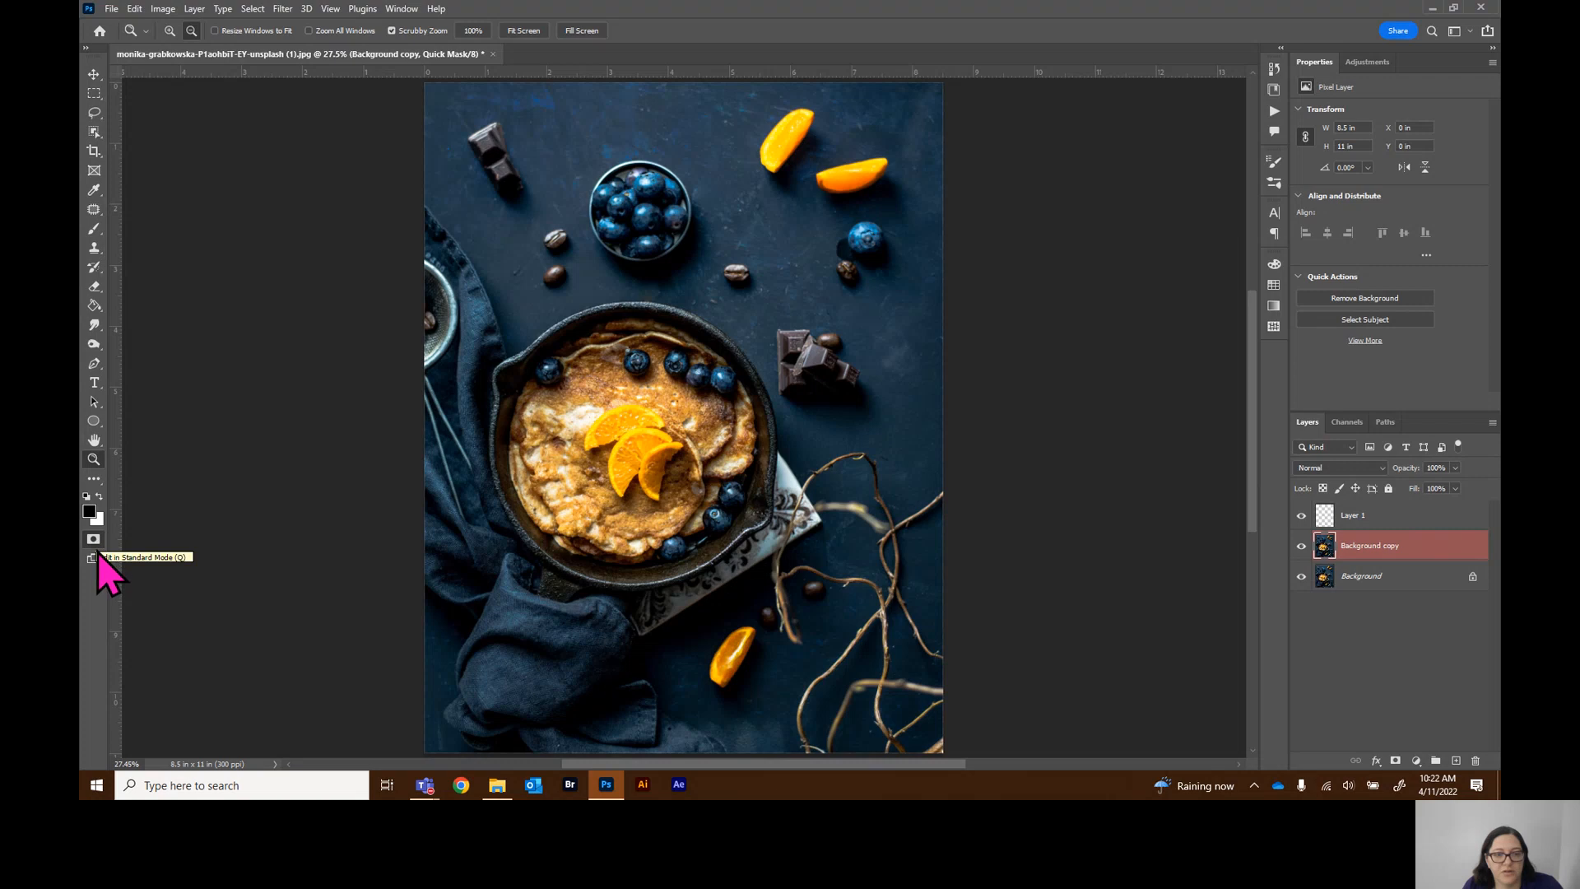
{"action": "left_click", "coordinate": [93, 539]}
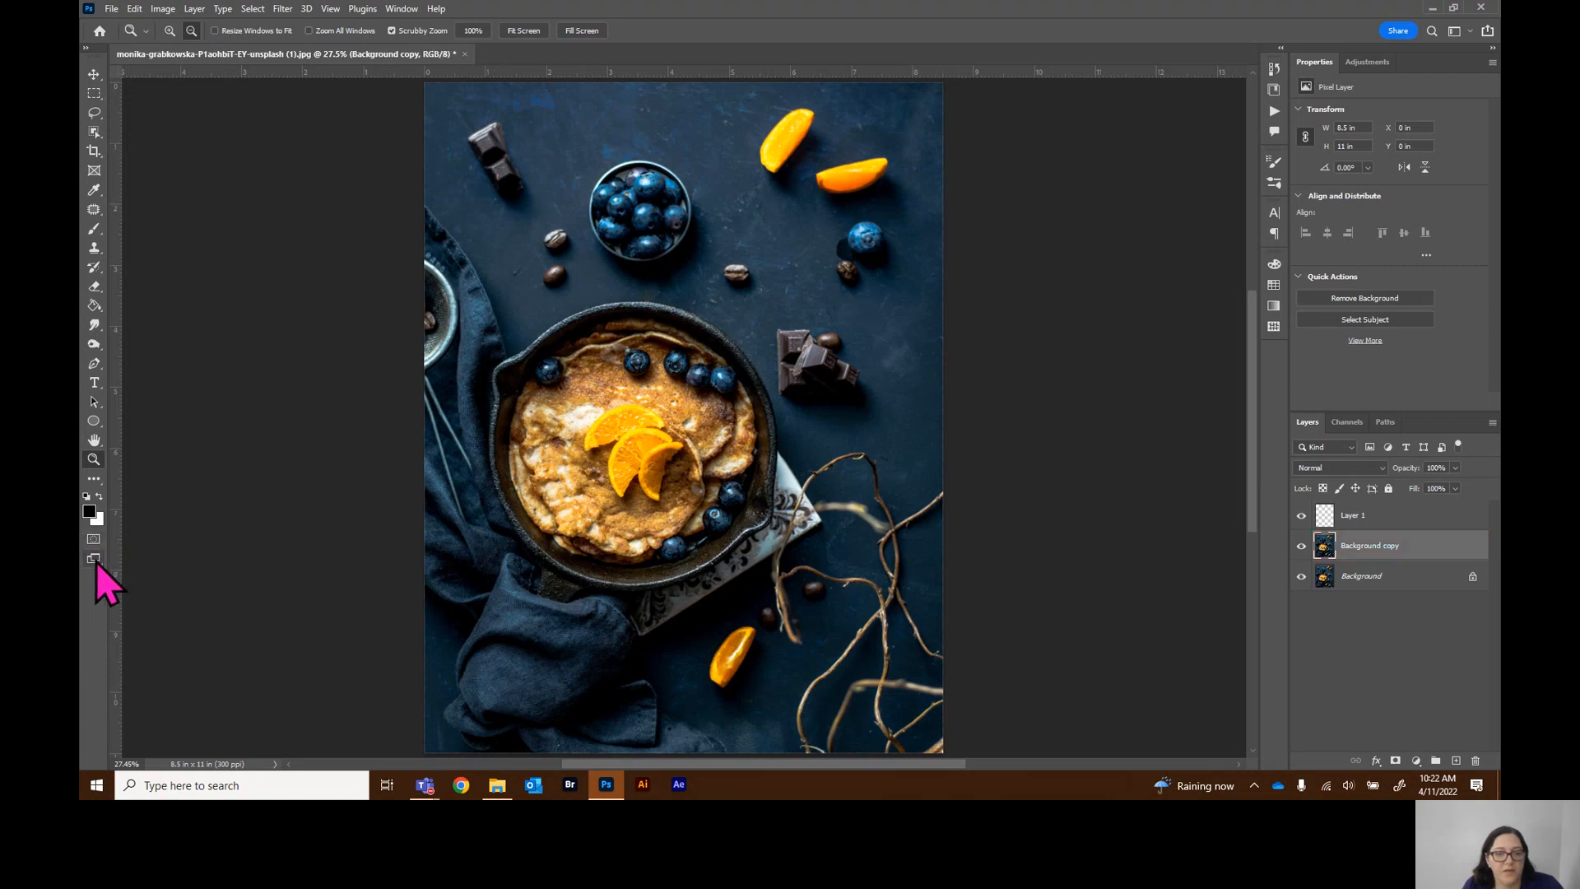
Cycle through the screen modes into Full Screen Mode and return to Standard Screen Mode
{"action": "left_click", "coordinate": [94, 559]}
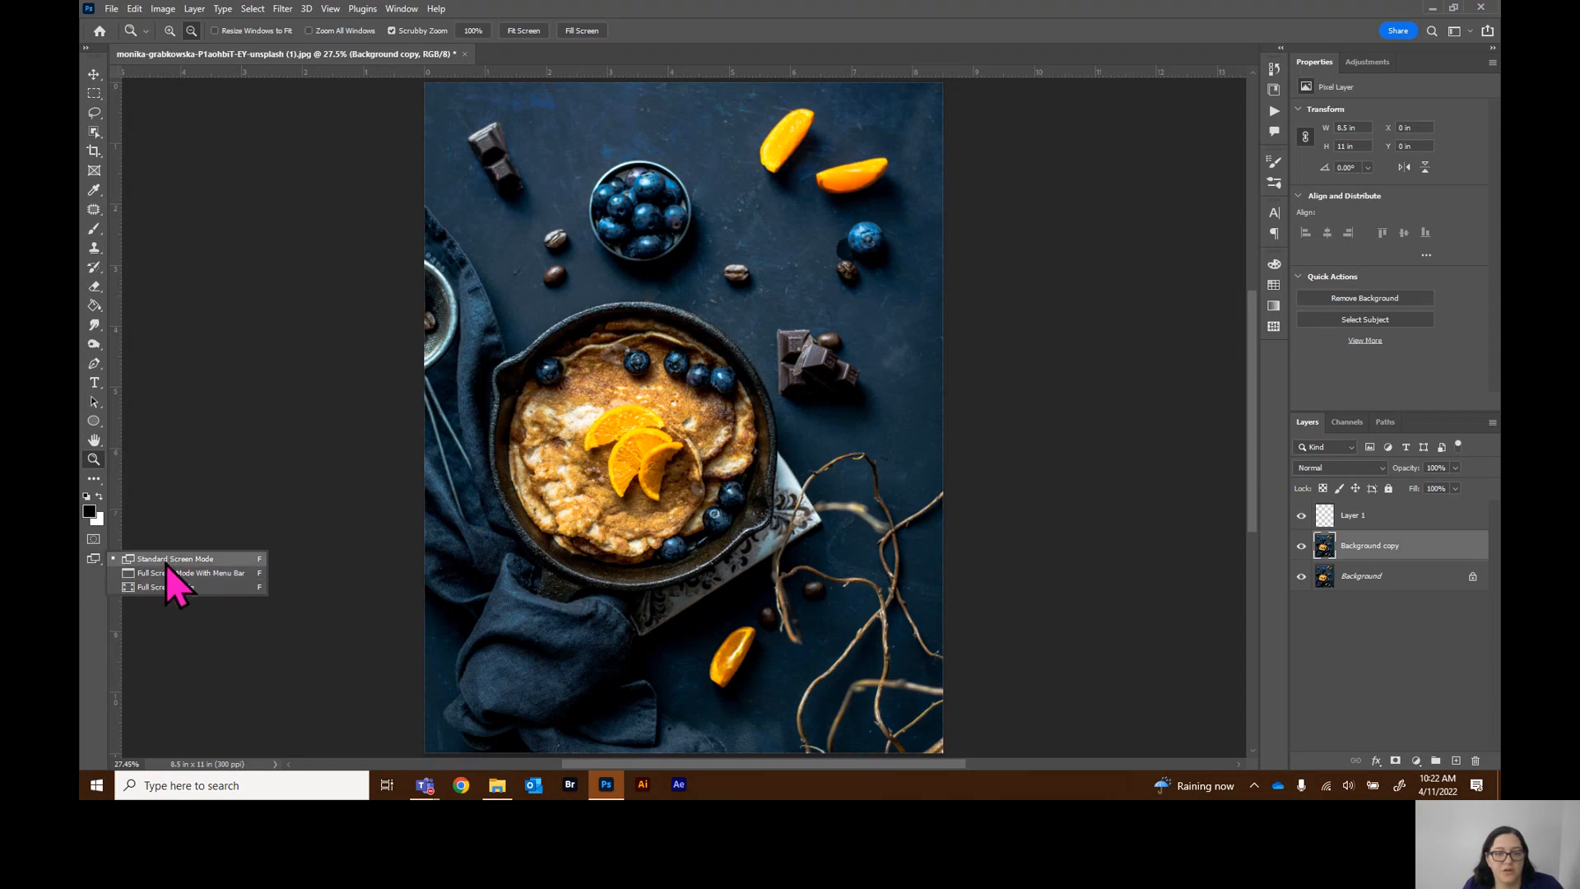
{"action": "key", "text": "f"}
{"action": "left_click", "coordinate": [94, 557]}
{"action": "left_click", "coordinate": [869, 326]}
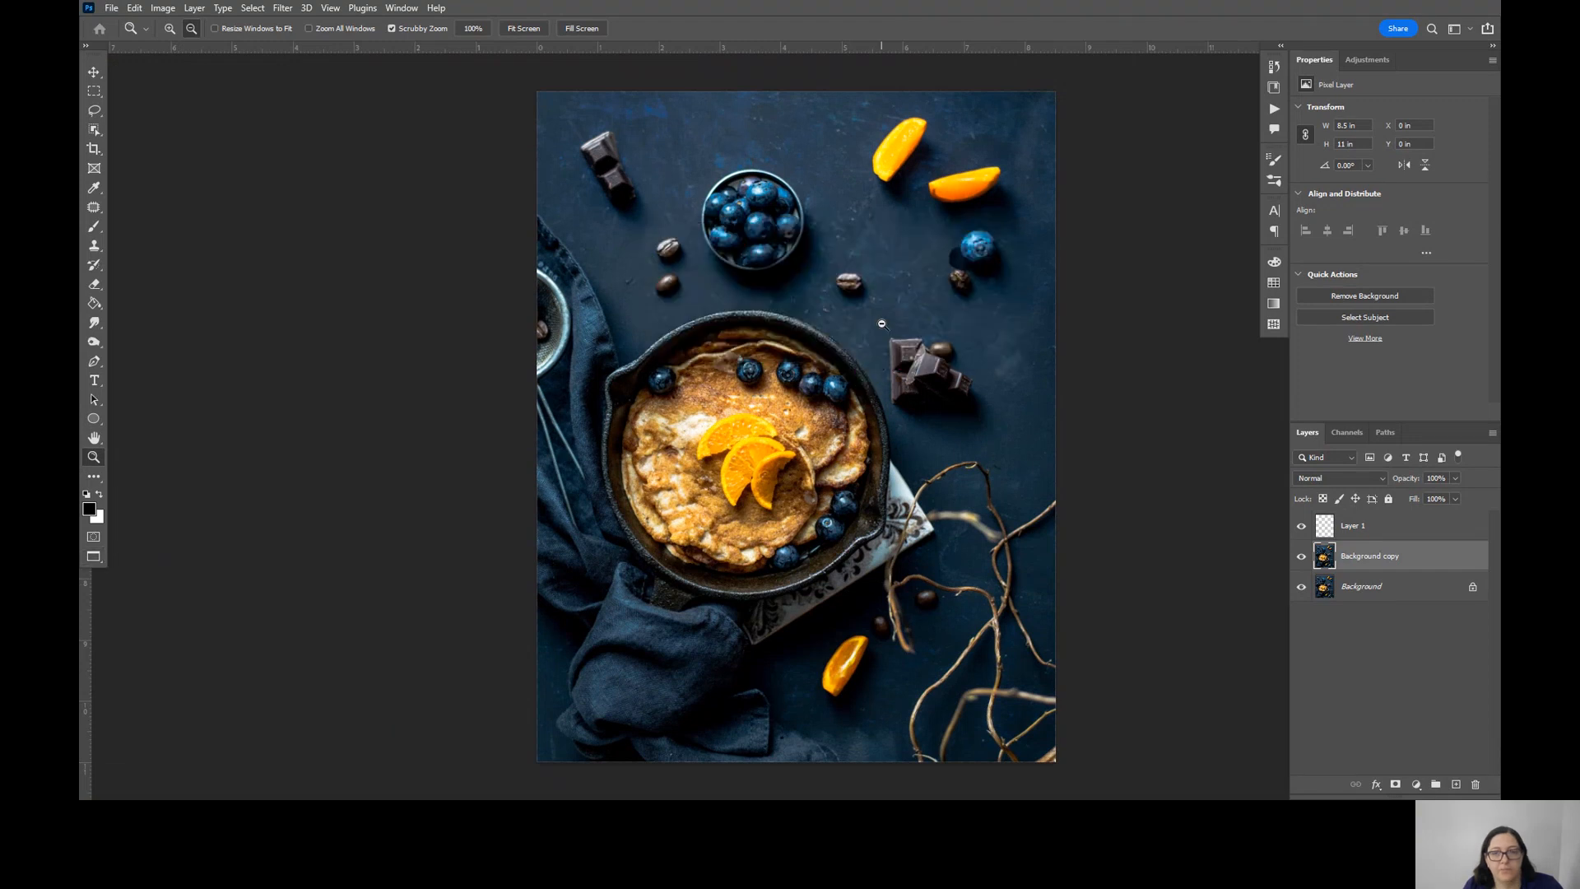
{"action": "left_click", "coordinate": [94, 557]}
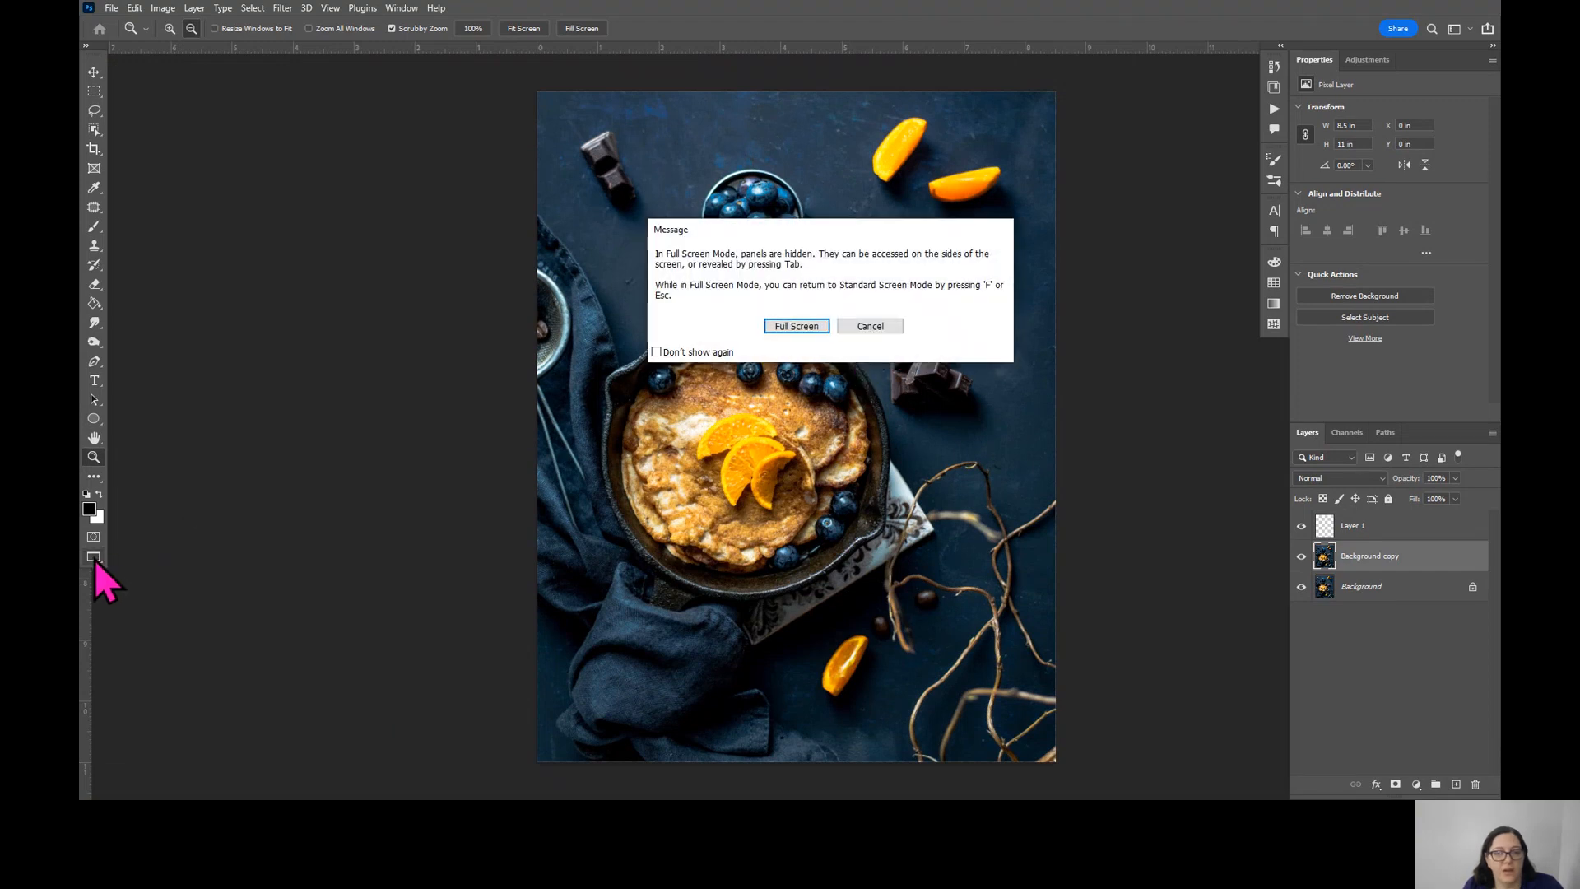
{"action": "left_click", "coordinate": [790, 327]}
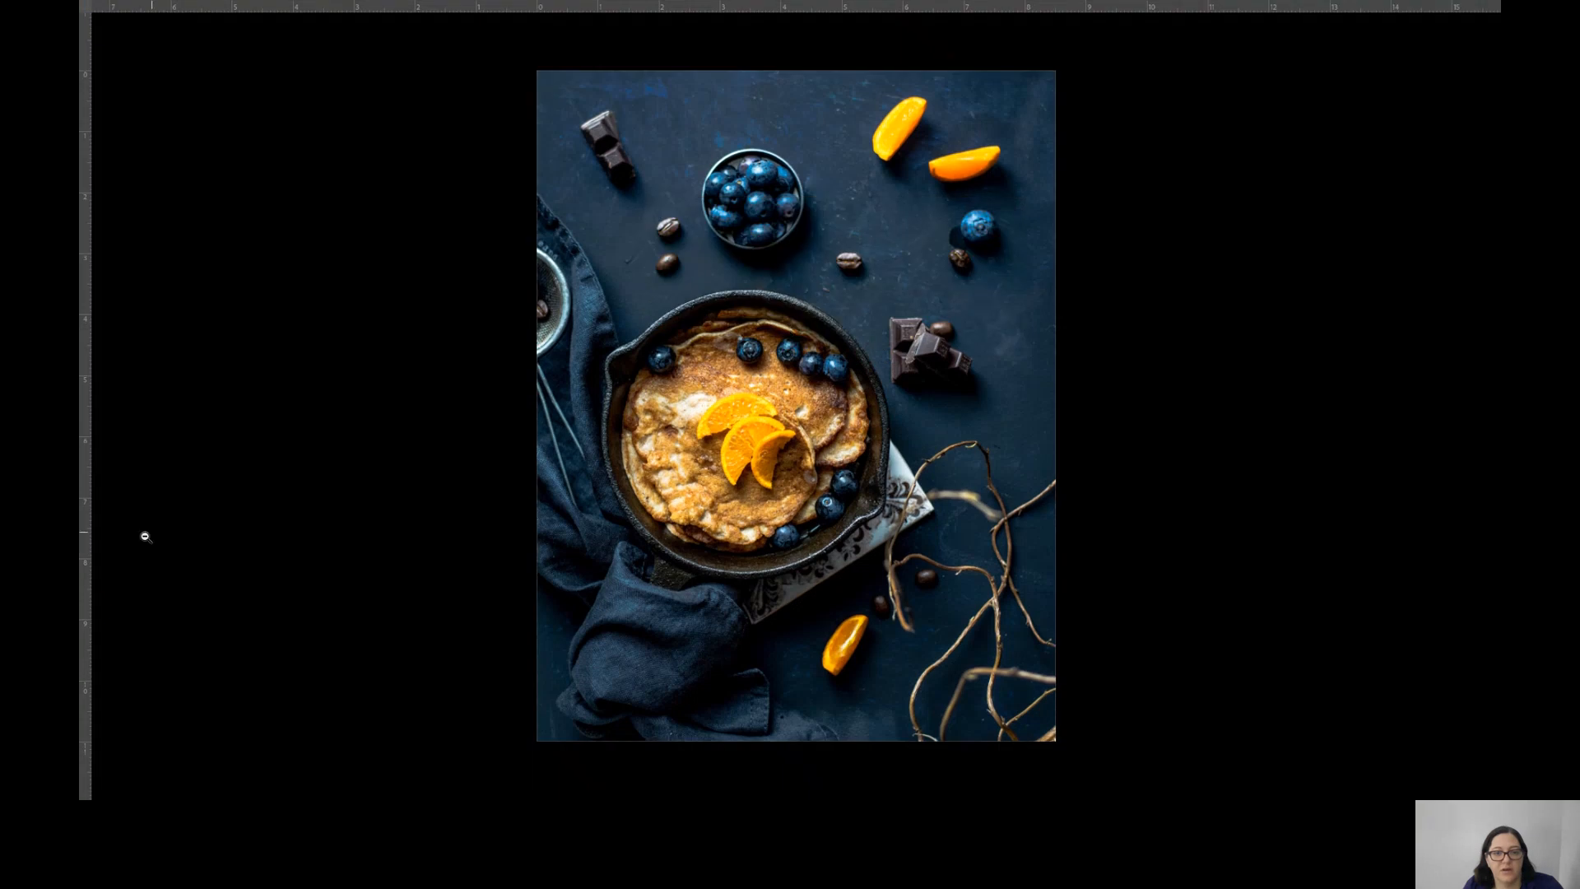
{"action": "key", "text": "Escape"}
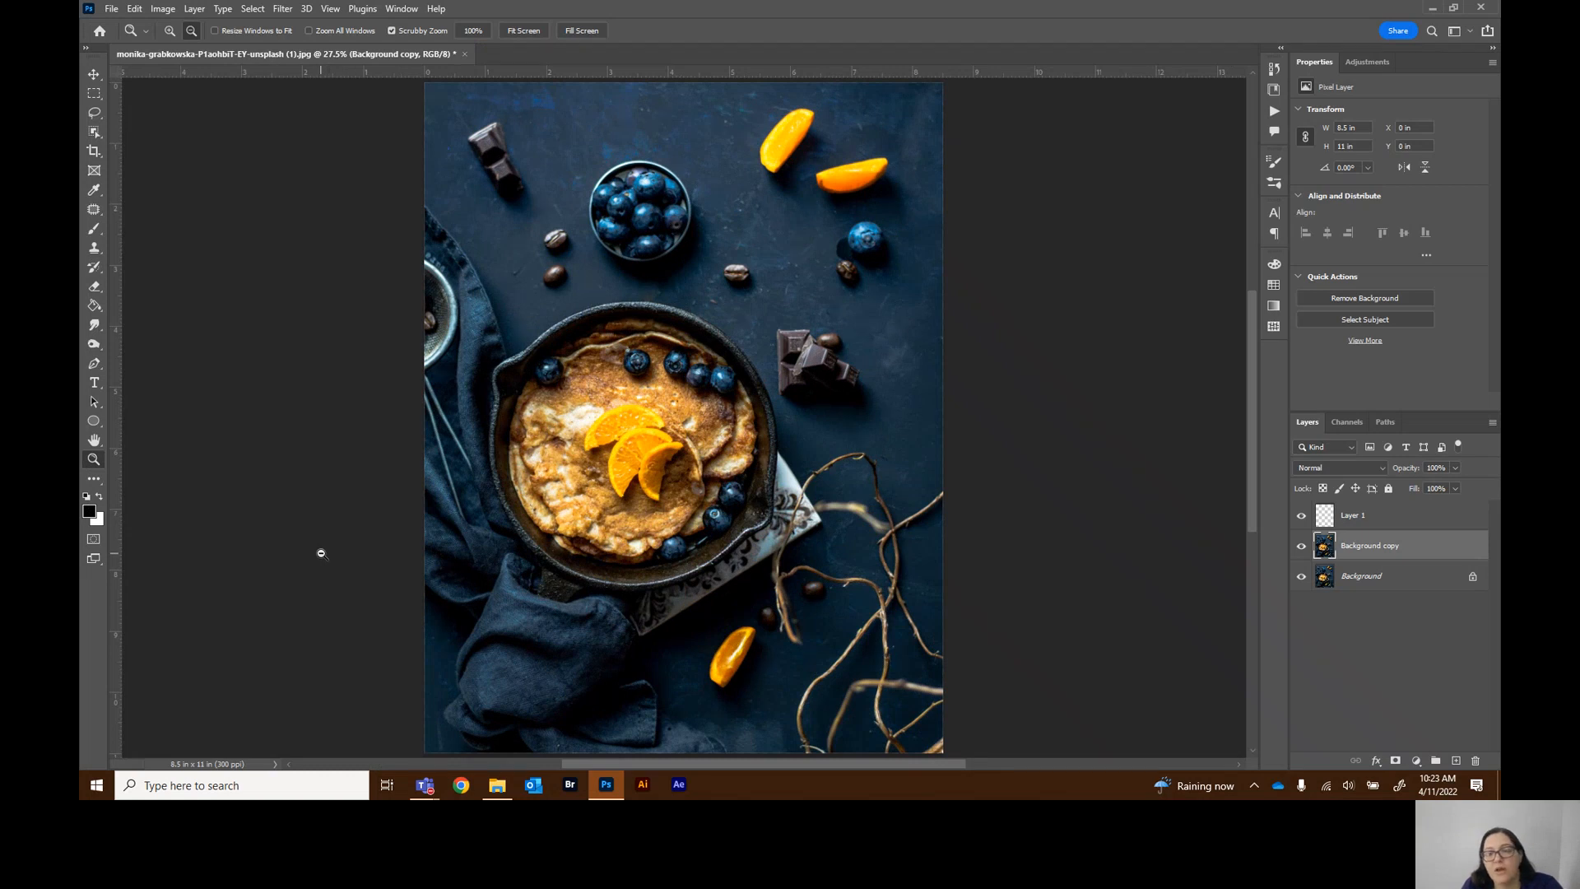
Delete the Background copy layer
{"action": "left_click_drag", "start_coordinate": [1432, 549], "coordinate": [1475, 761]}
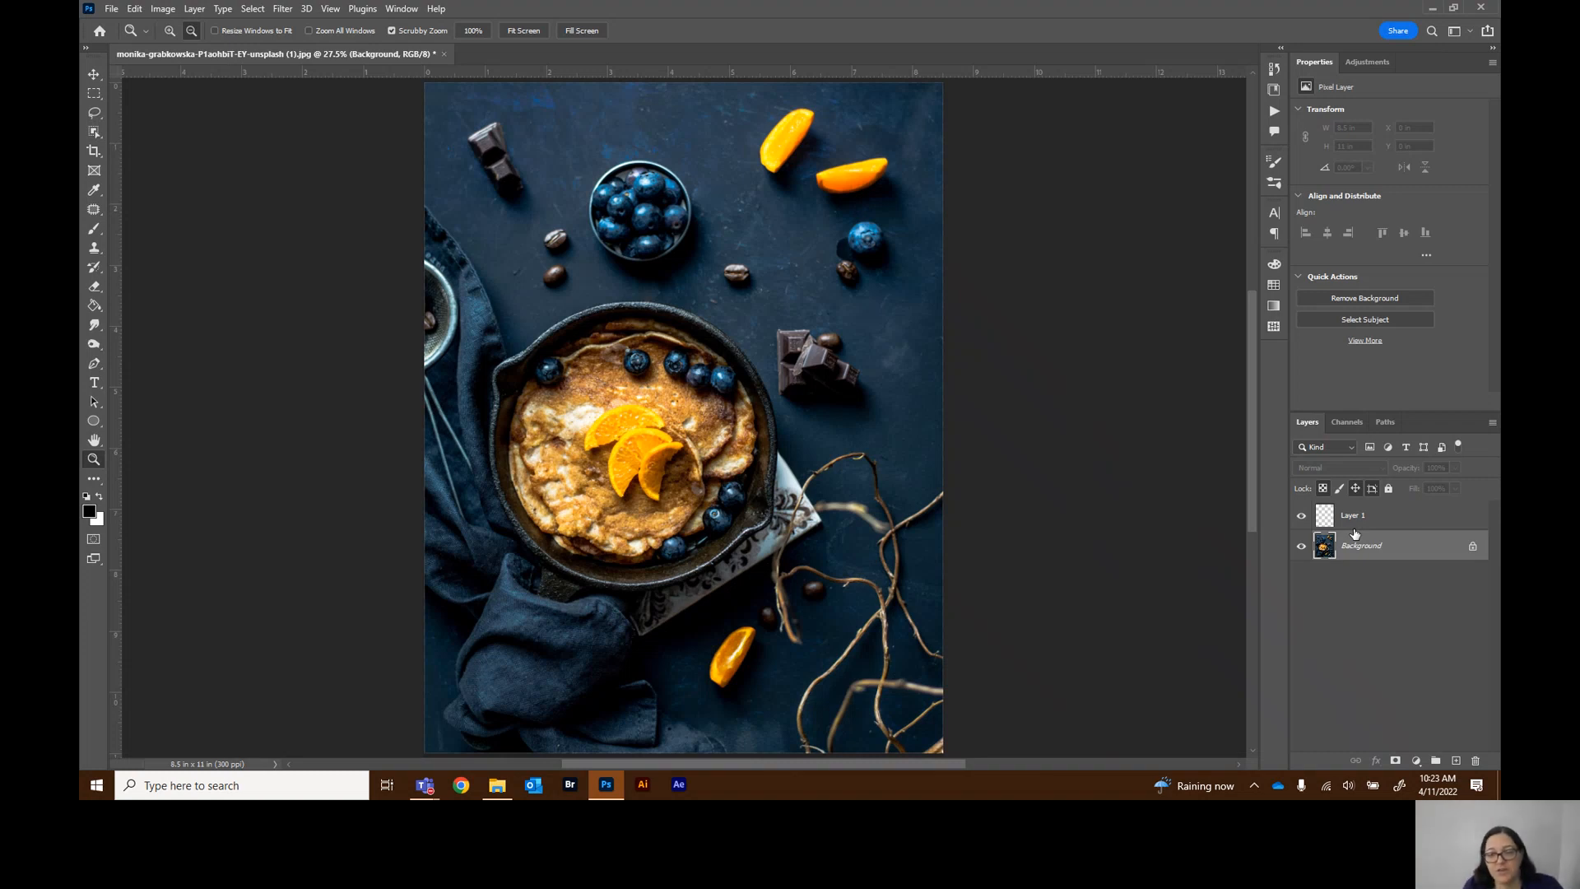
Save the document as a Photoshop PSD file named with the student's surname followed by _Tutorial 1
{"action": "left_click", "coordinate": [112, 9]}
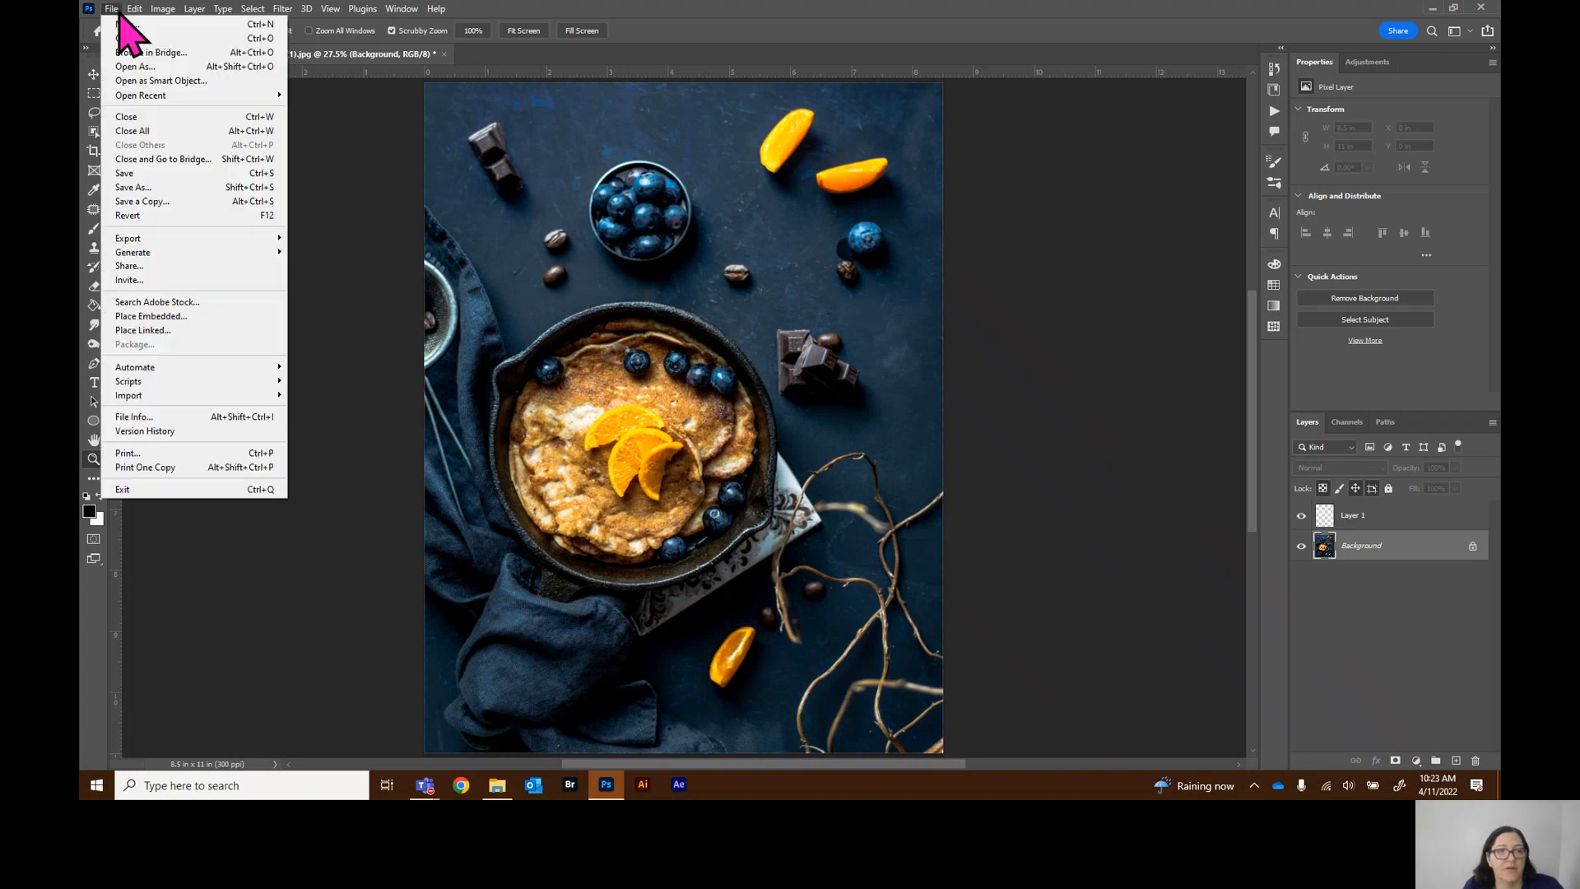
{"action": "left_click", "coordinate": [150, 175]}
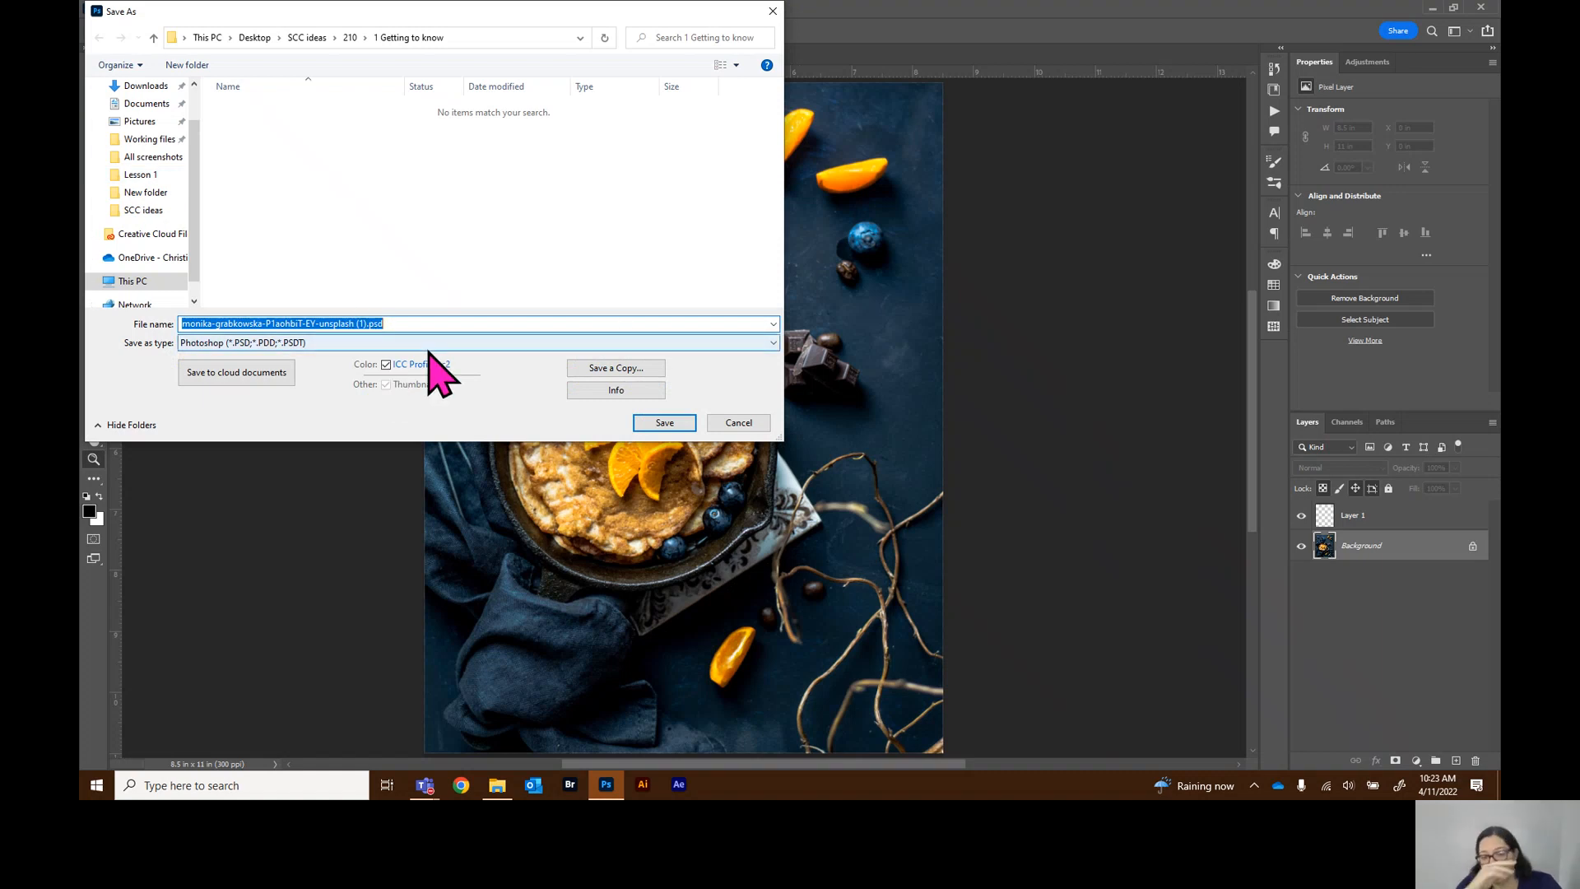
{"action": "type", "text": "Ni"}
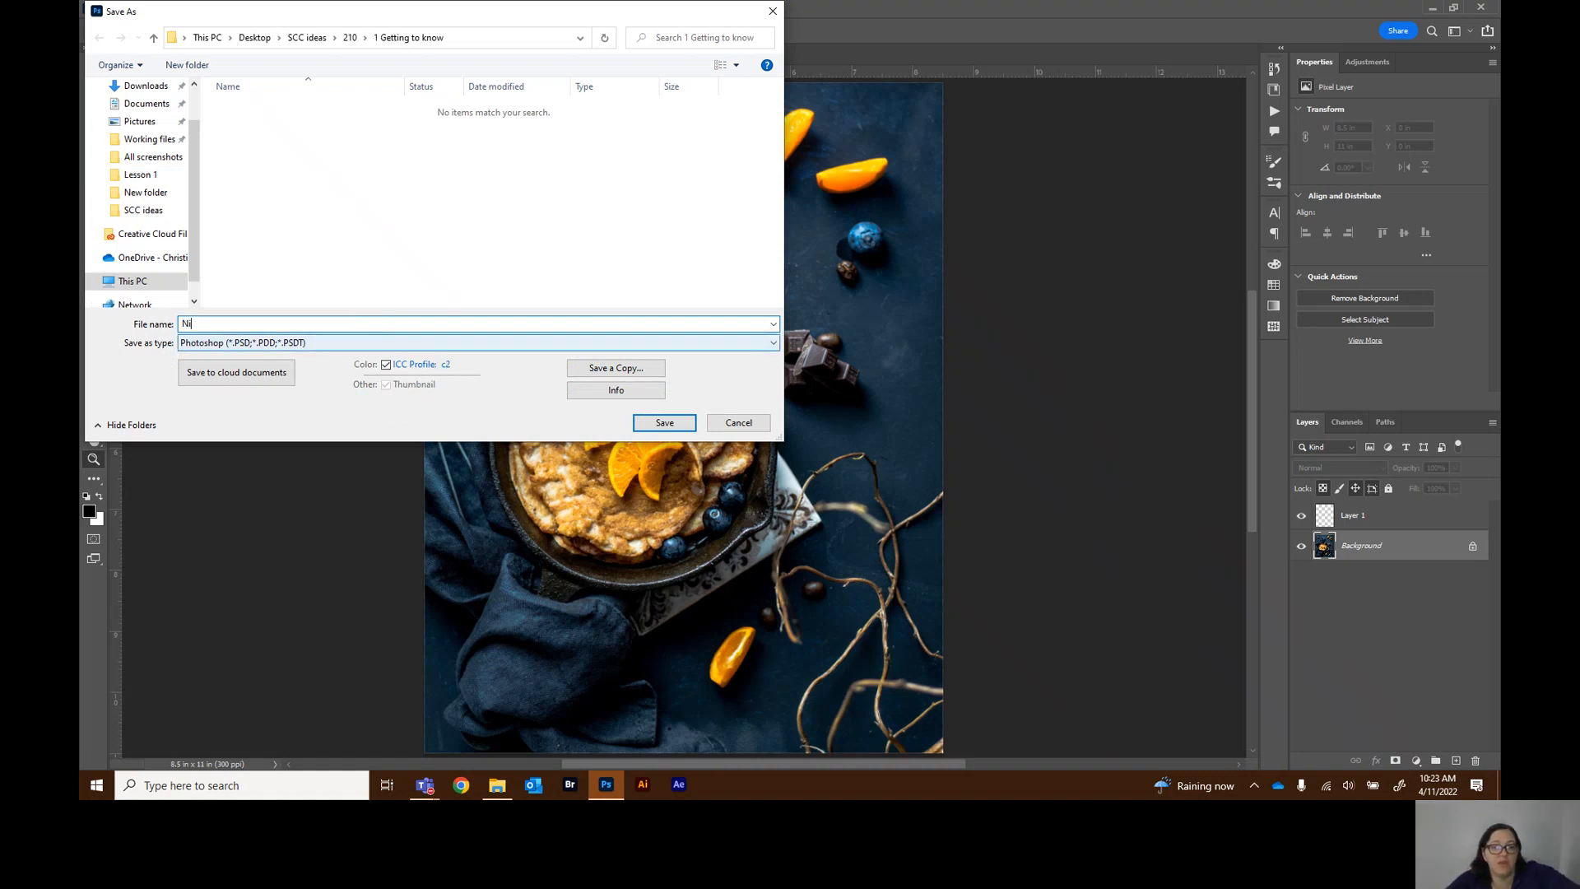
{"action": "type", "text": "ehaus_Lesson"}
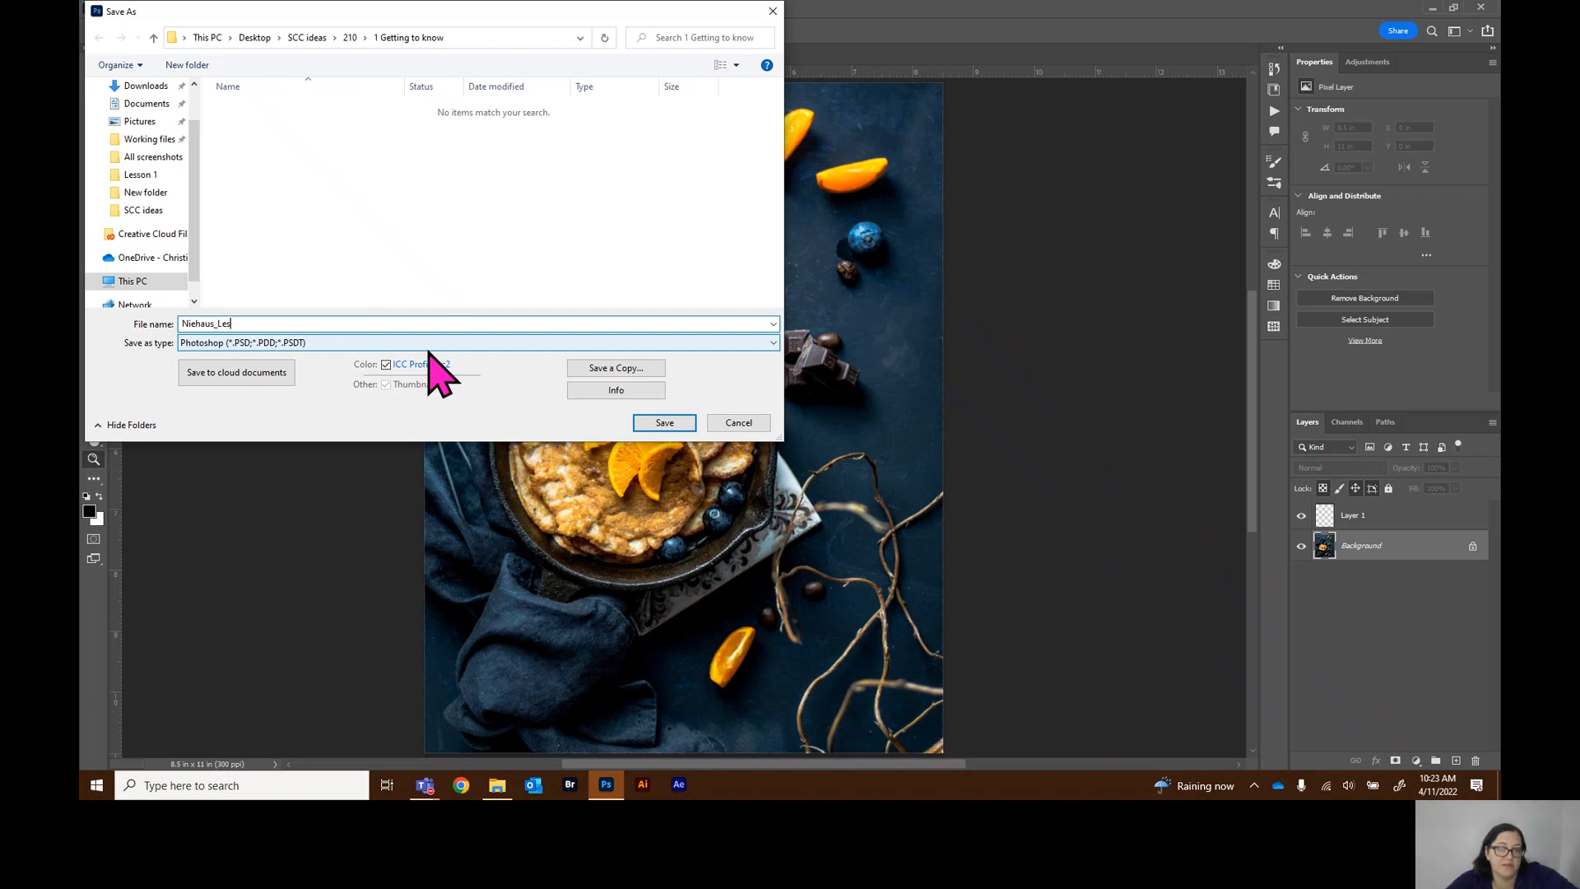
{"action": "key", "text": "BackSpace"}
{"action": "key", "text": "BackSpace"}
{"action": "key", "text": "BackSpace"}
{"action": "key", "text": "BackSpace"}
{"action": "key", "text": "BackSpace"}
{"action": "key", "text": "BackSpace"}
{"action": "type", "text": "Tutorial 1"}
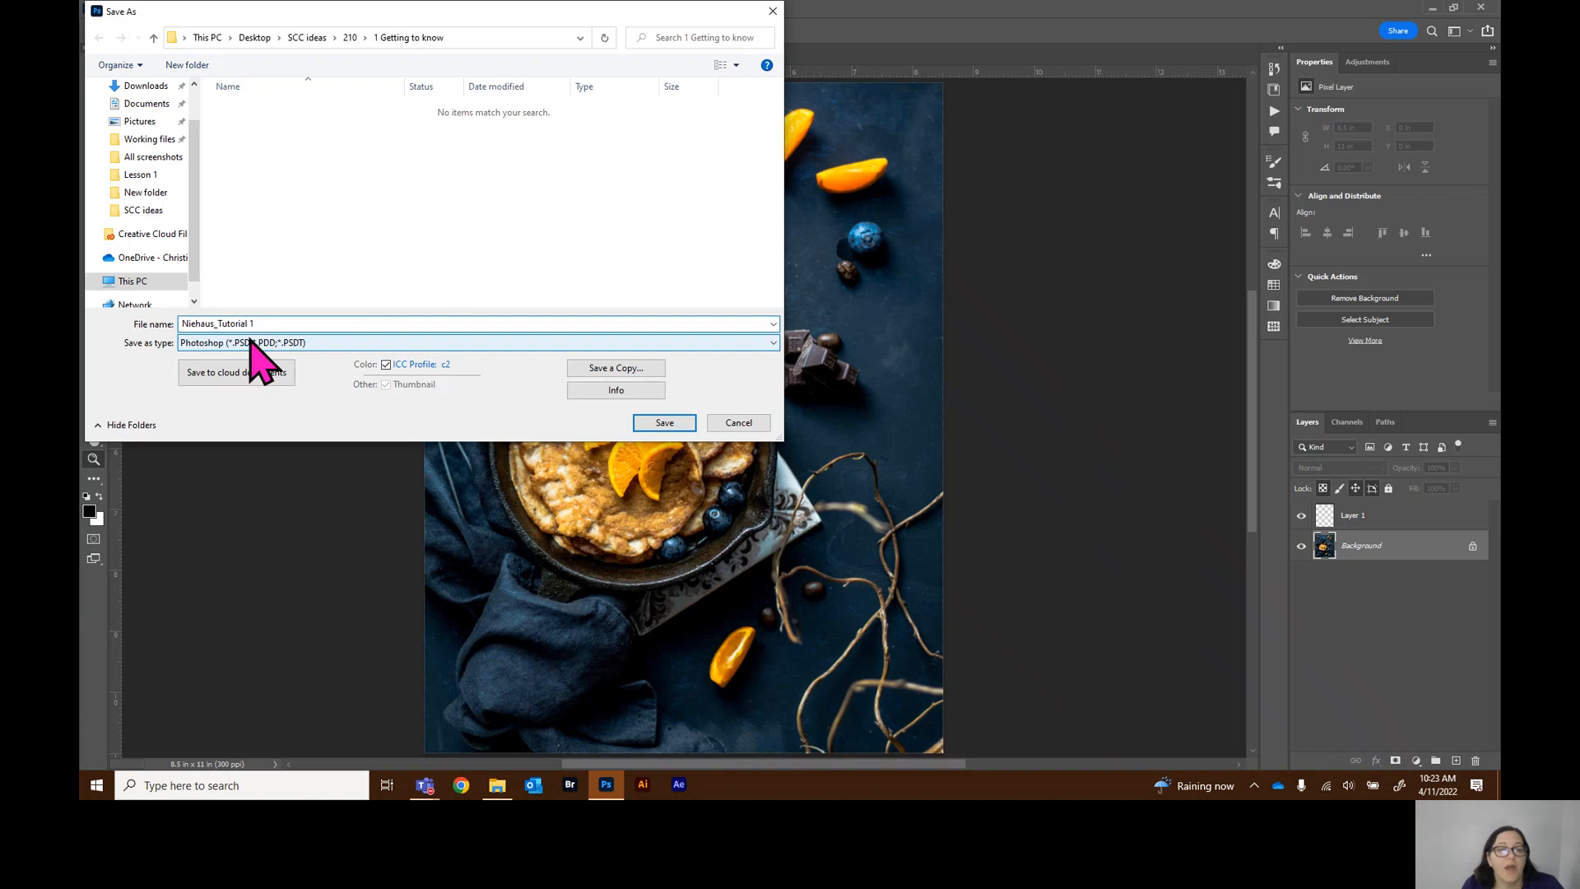
{"action": "left_click", "coordinate": [202, 344]}
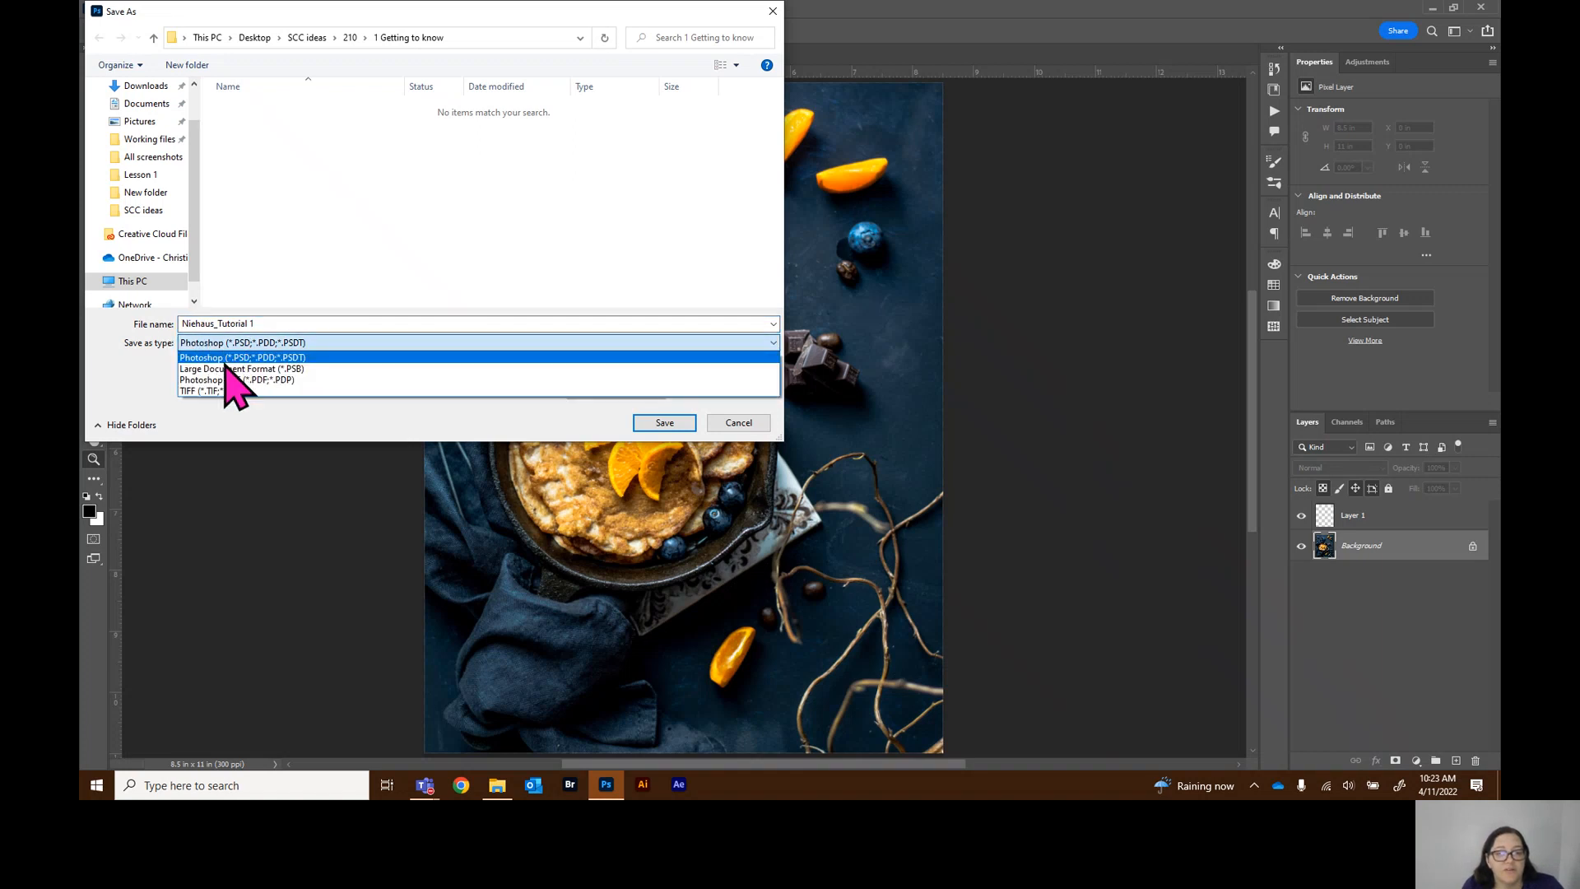
{"action": "left_click", "coordinate": [397, 358]}
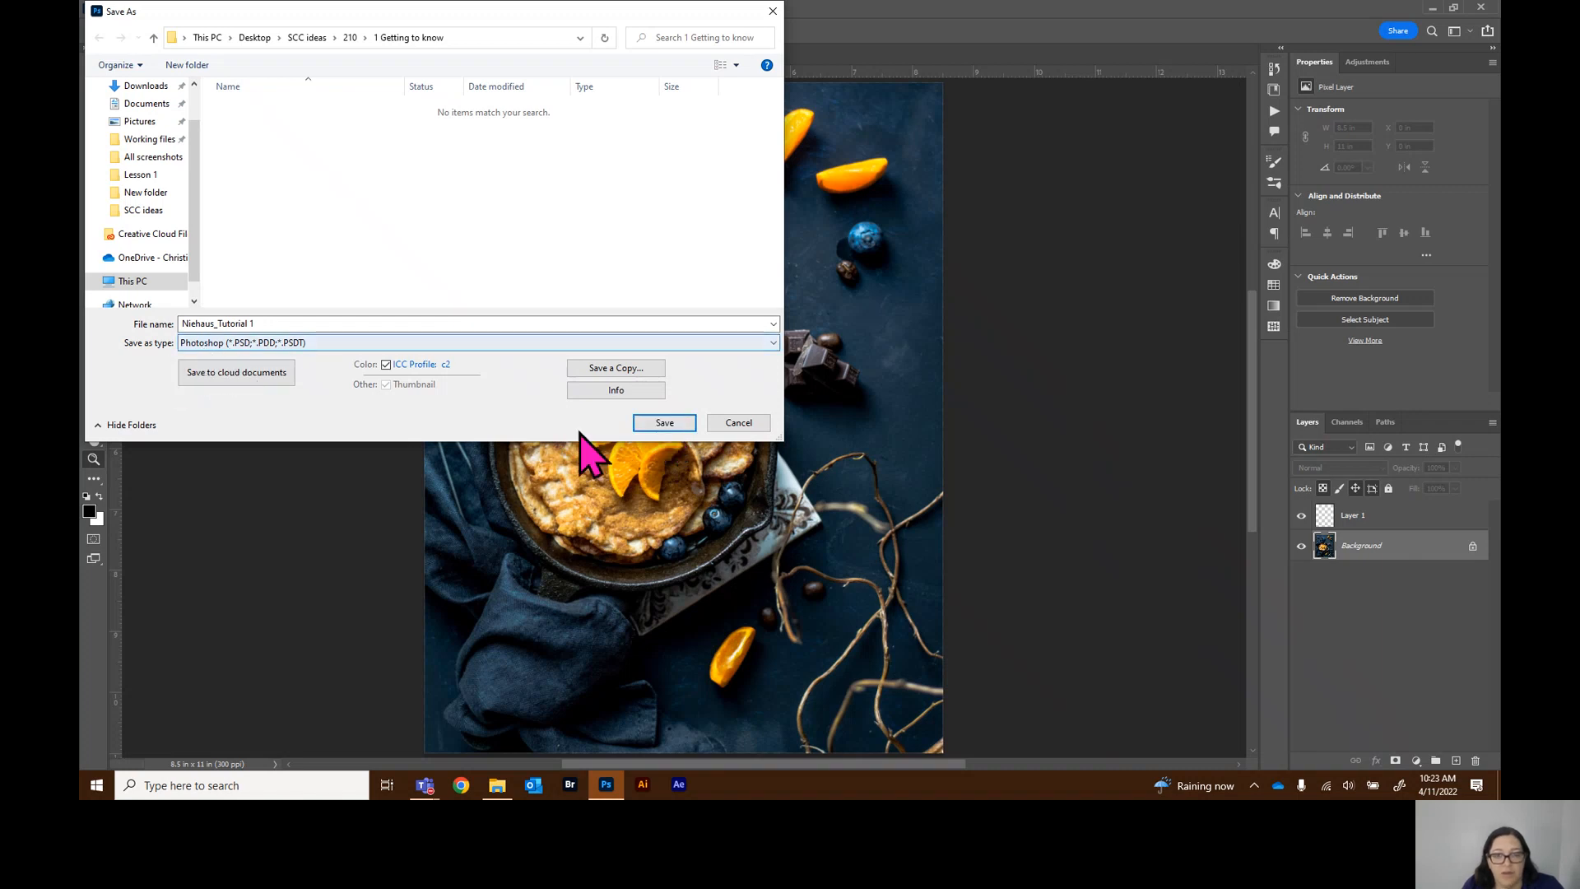
{"action": "left_click", "coordinate": [668, 423]}
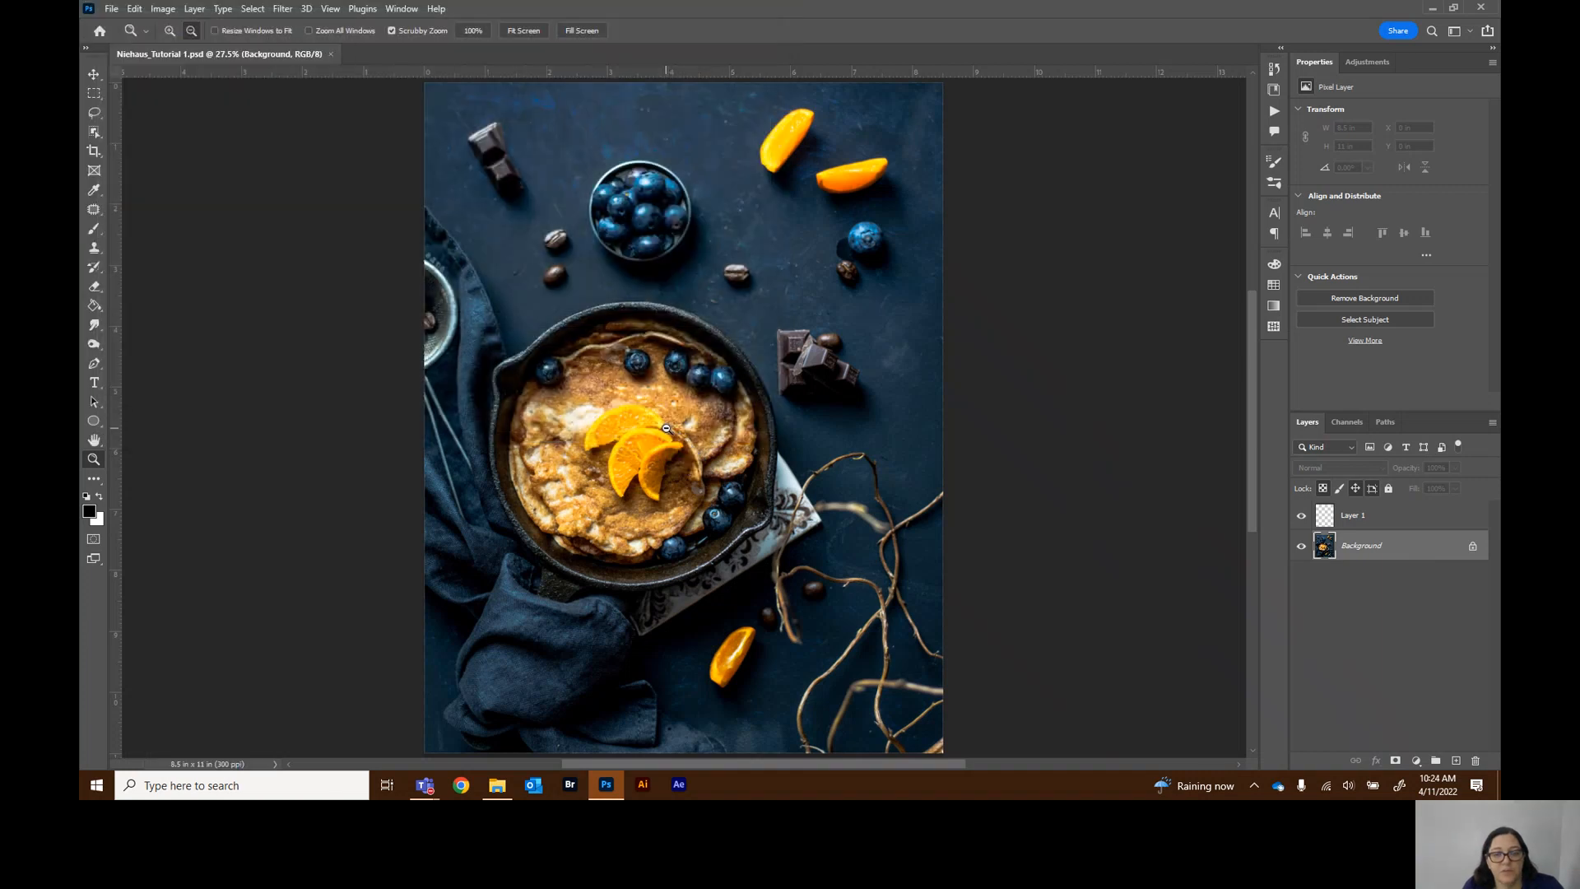
Flatten the image from the Layers panel options
{"action": "left_click", "coordinate": [168, 34]}
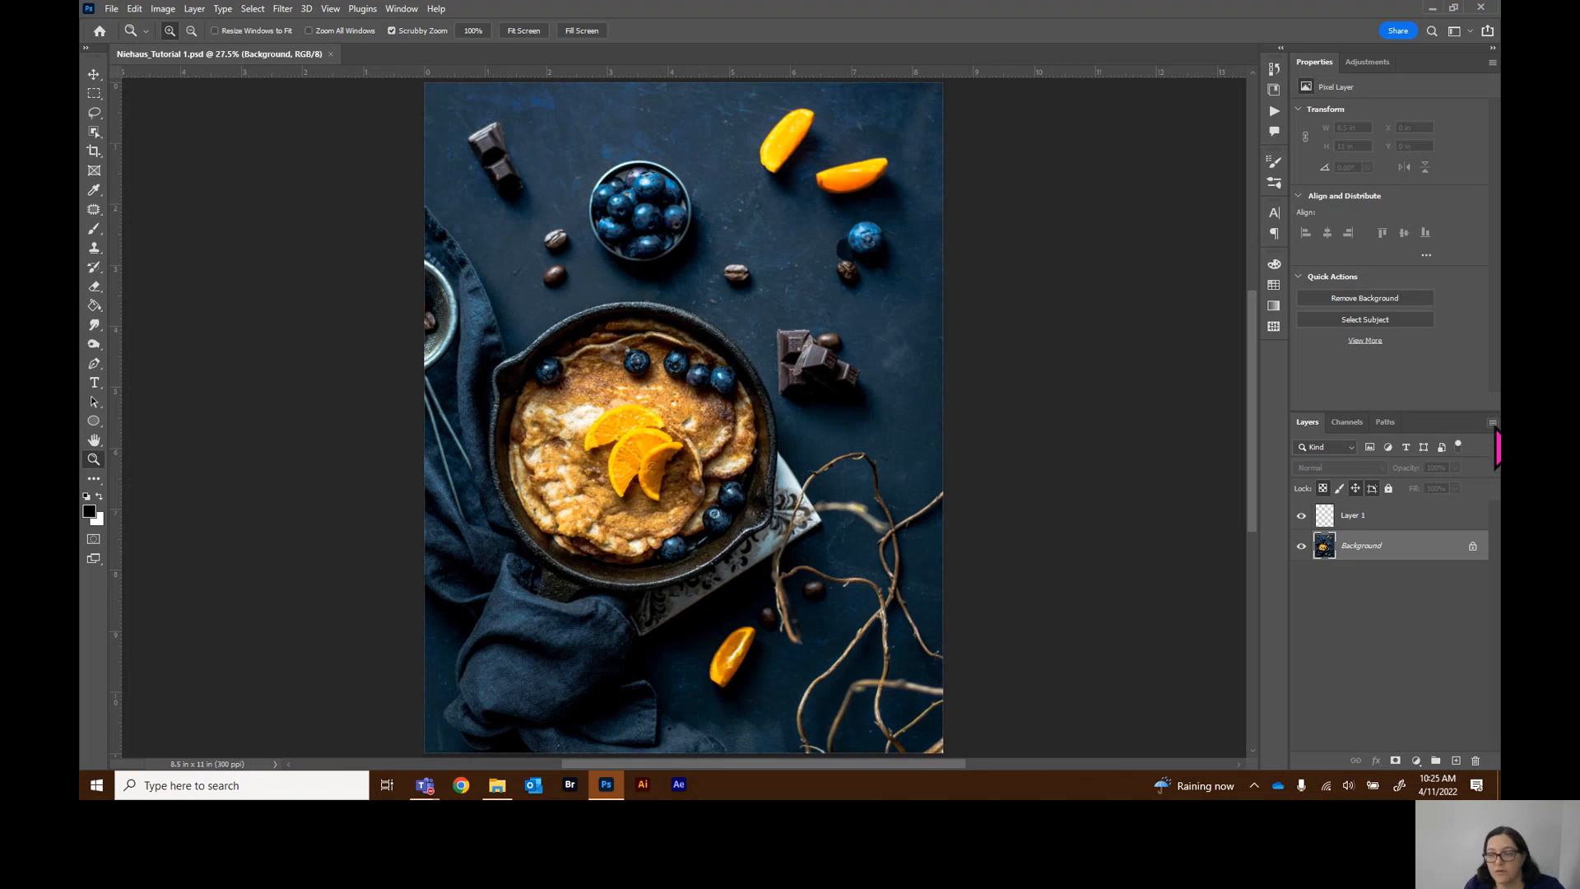
{"action": "left_click", "coordinate": [1492, 423]}
{"action": "left_click", "coordinate": [1492, 424]}
{"action": "left_click", "coordinate": [1493, 424]}
{"action": "left_click", "coordinate": [1493, 424]}
{"action": "left_click", "coordinate": [1493, 425]}
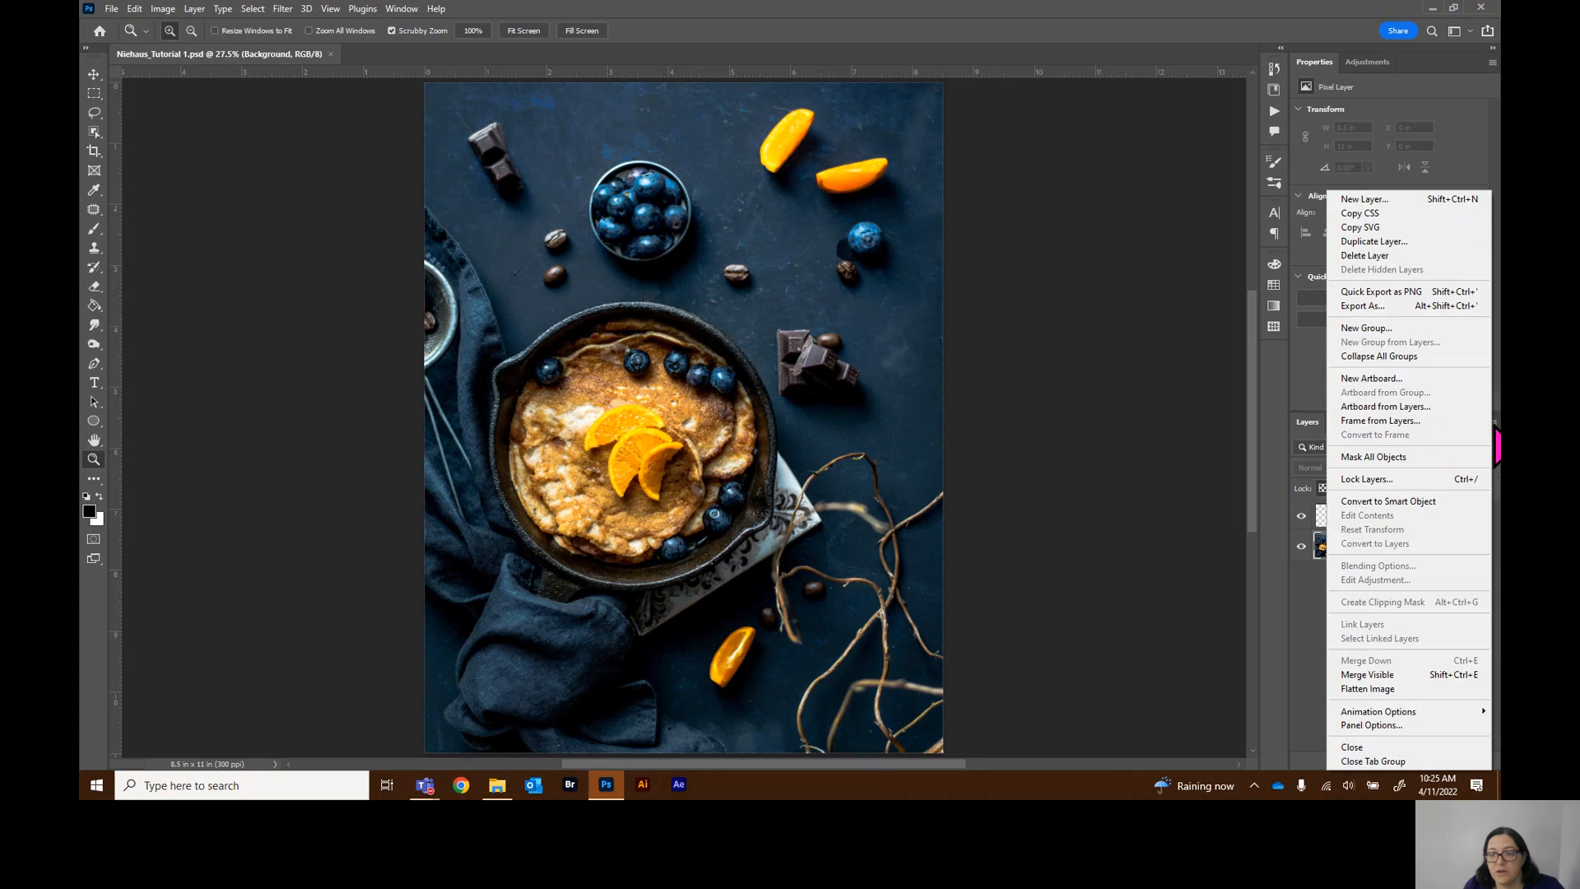
{"action": "left_click", "coordinate": [1386, 692]}
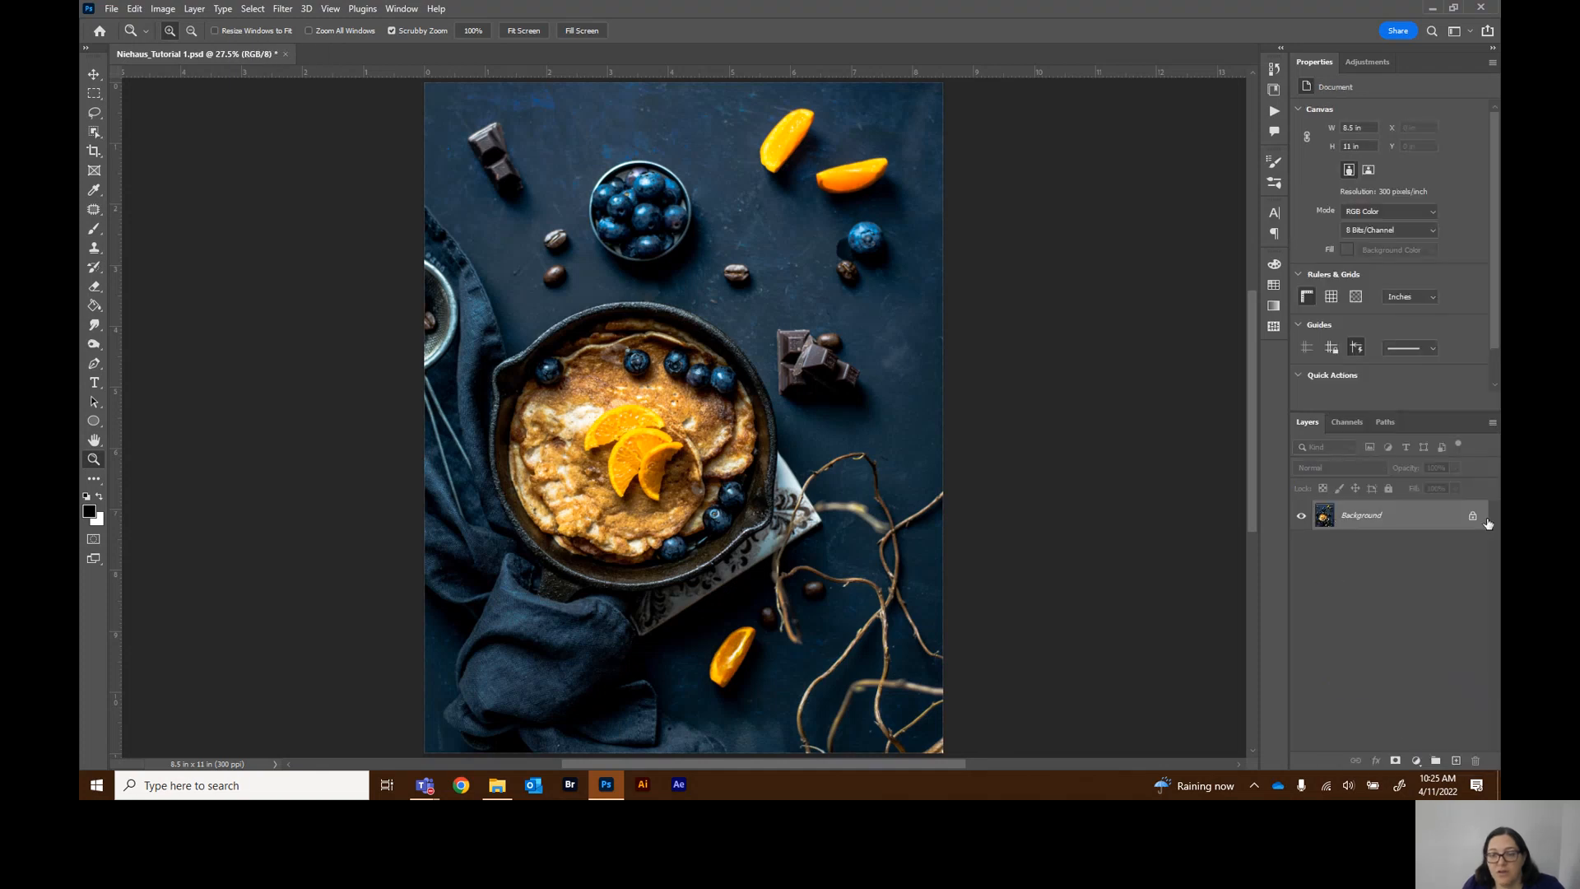
Save the flattened image as a JPEG with the same name at Maximum quality 12
{"action": "left_click", "coordinate": [111, 9]}
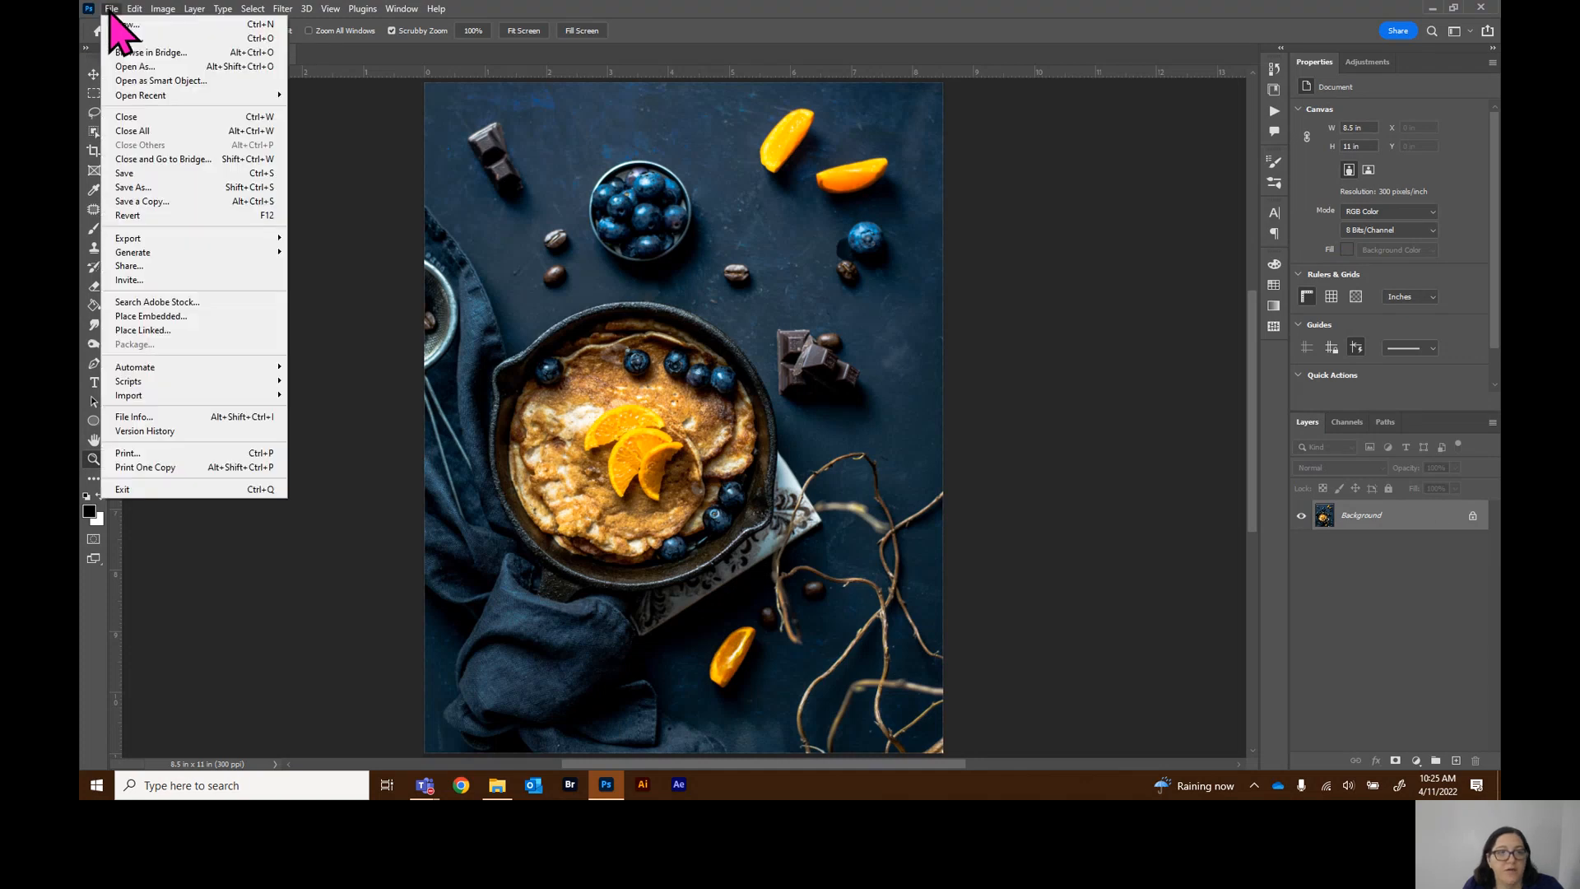
{"action": "left_click", "coordinate": [131, 187]}
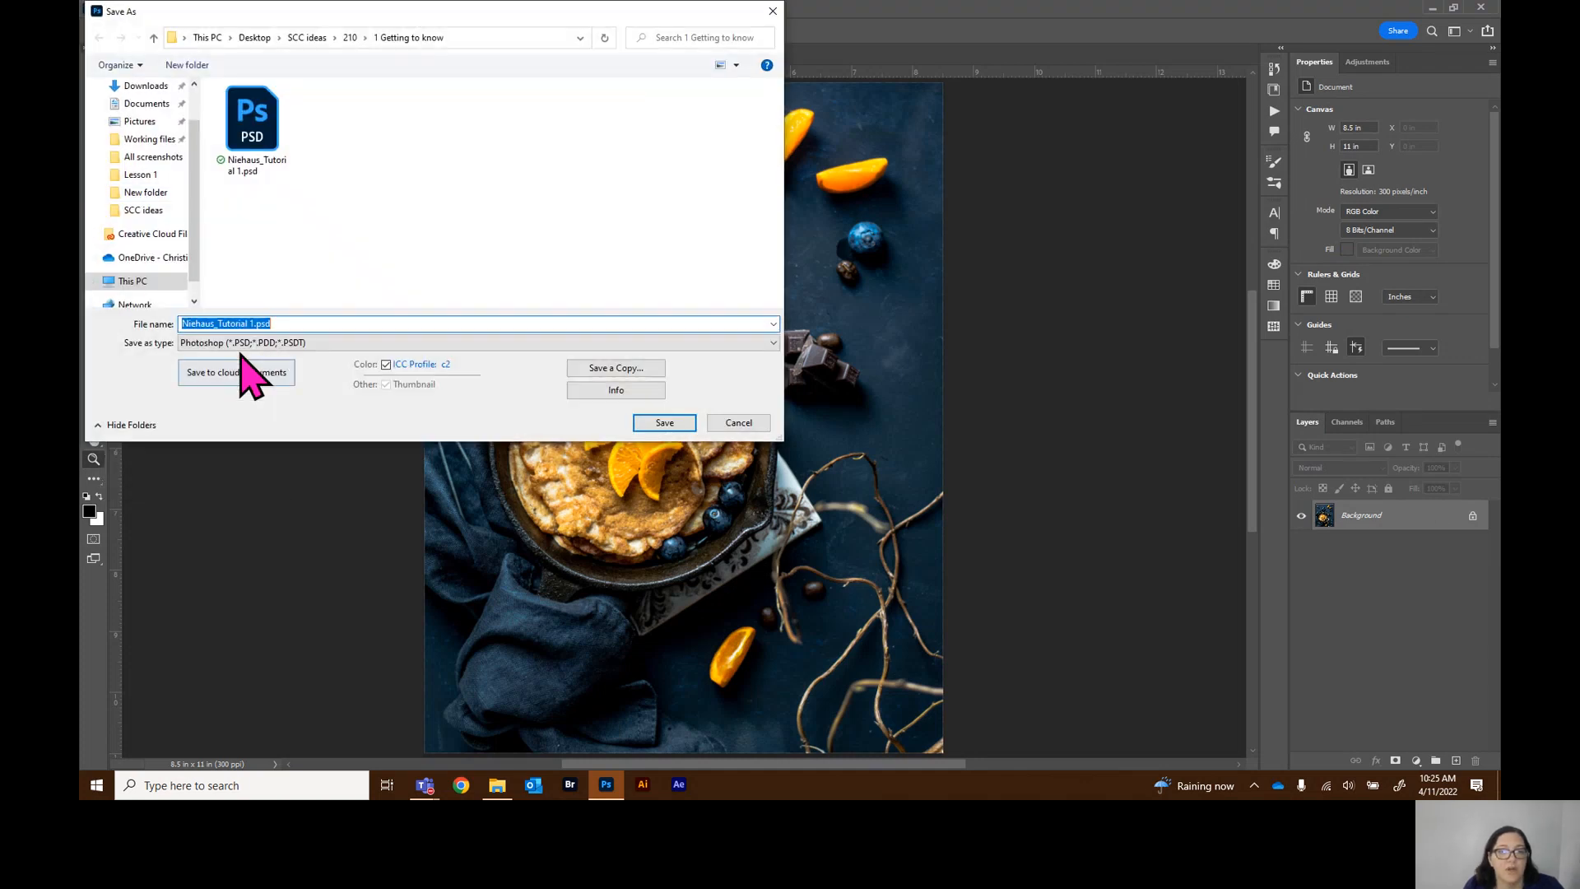
{"action": "left_click", "coordinate": [246, 342]}
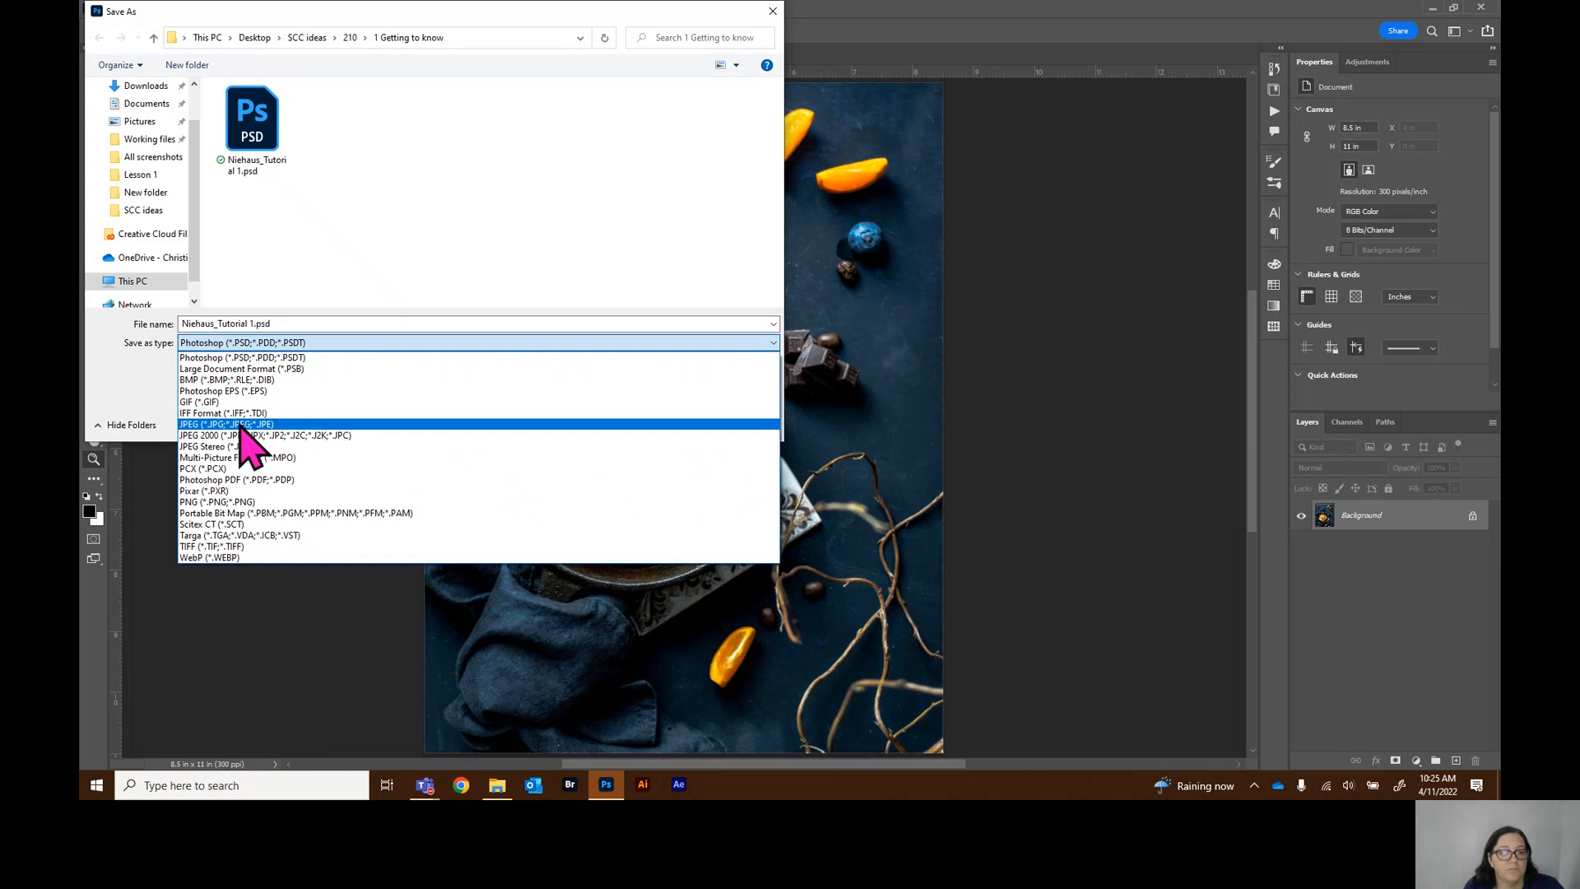
{"action": "left_click", "coordinate": [241, 425]}
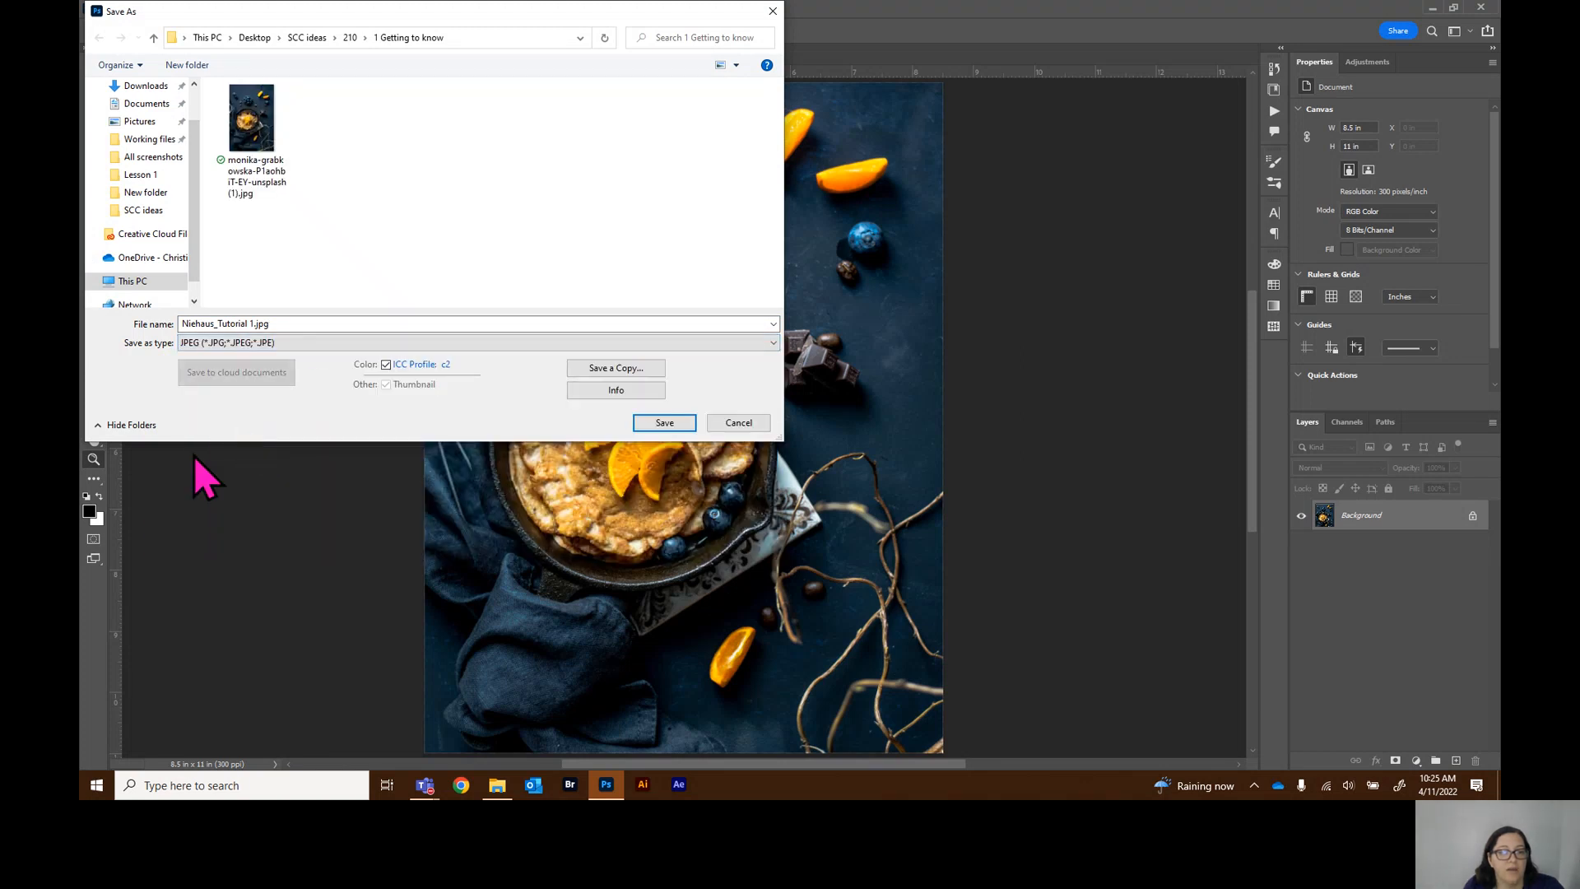
{"action": "left_click", "coordinate": [668, 425]}
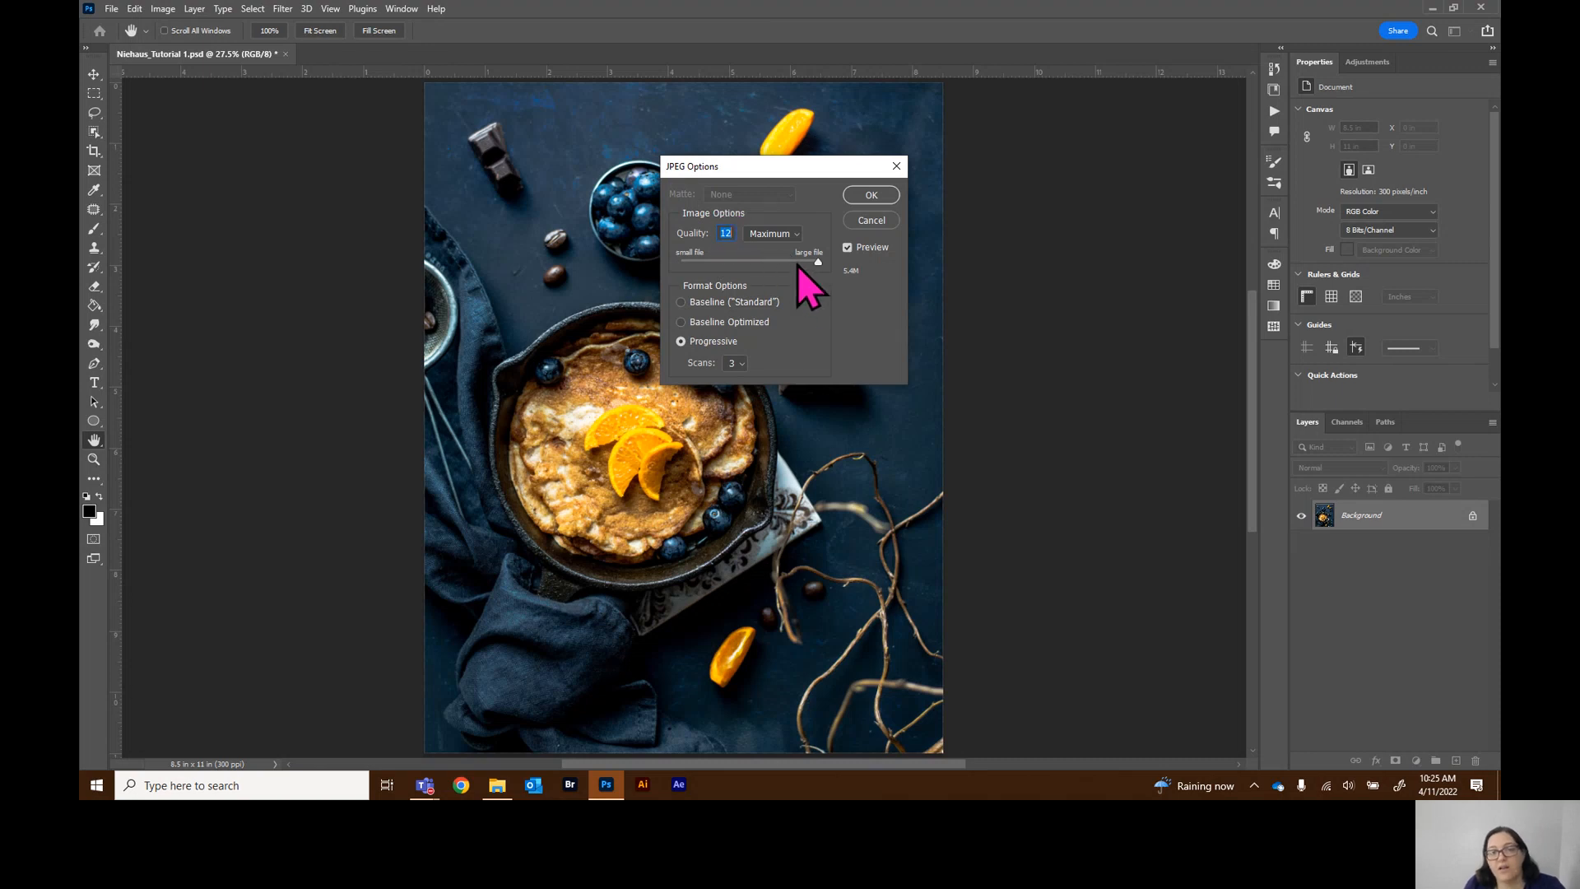
{"action": "left_click", "coordinate": [867, 199]}
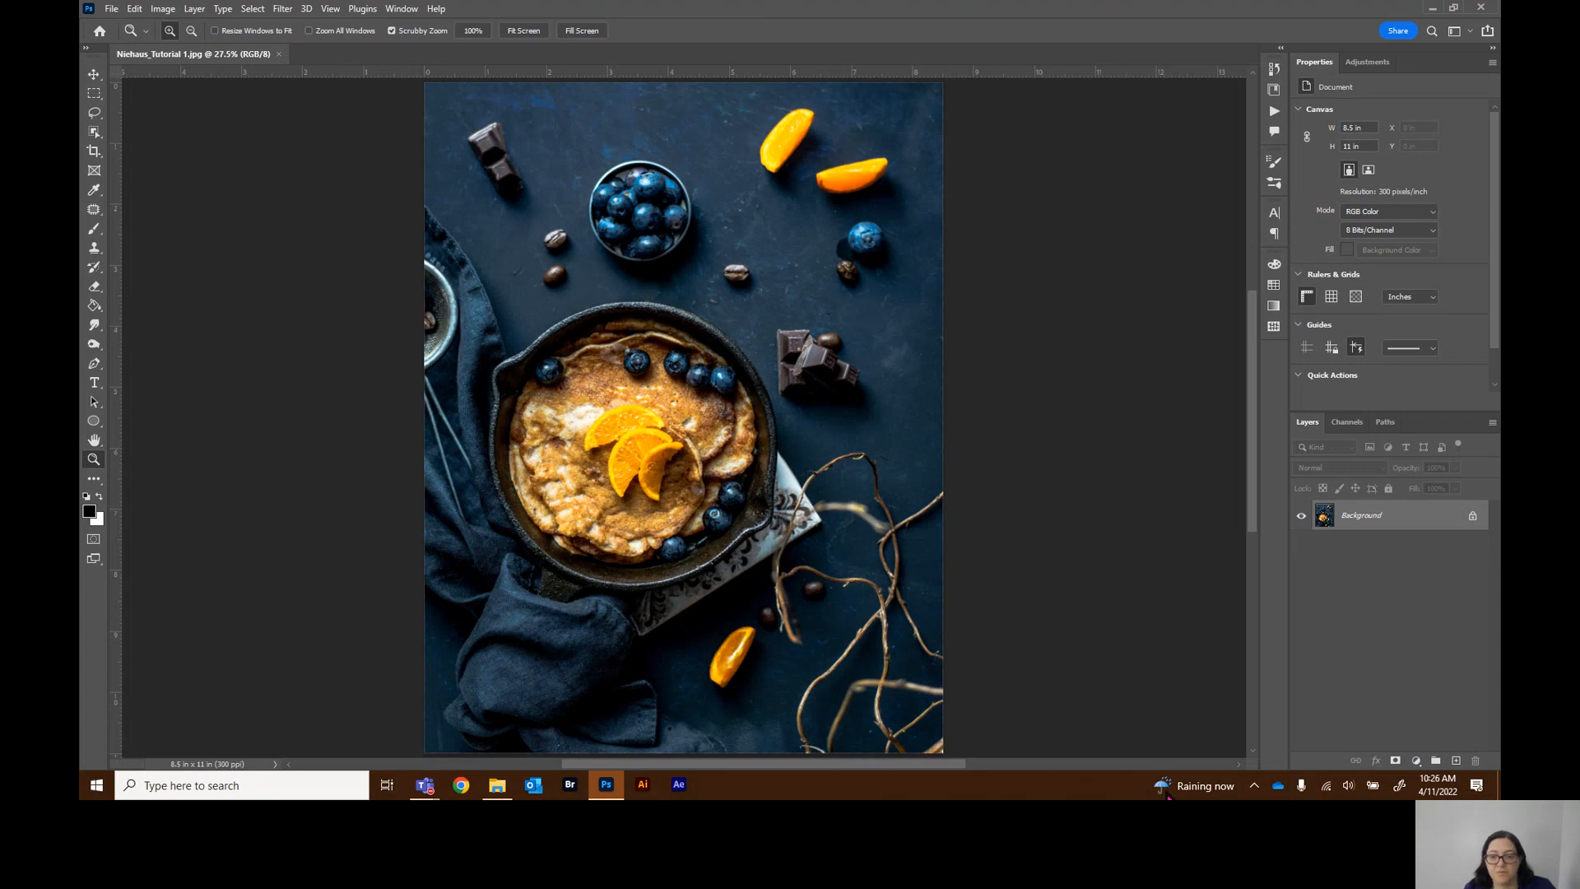
{"action": "left_click", "coordinate": [1155, 683]}
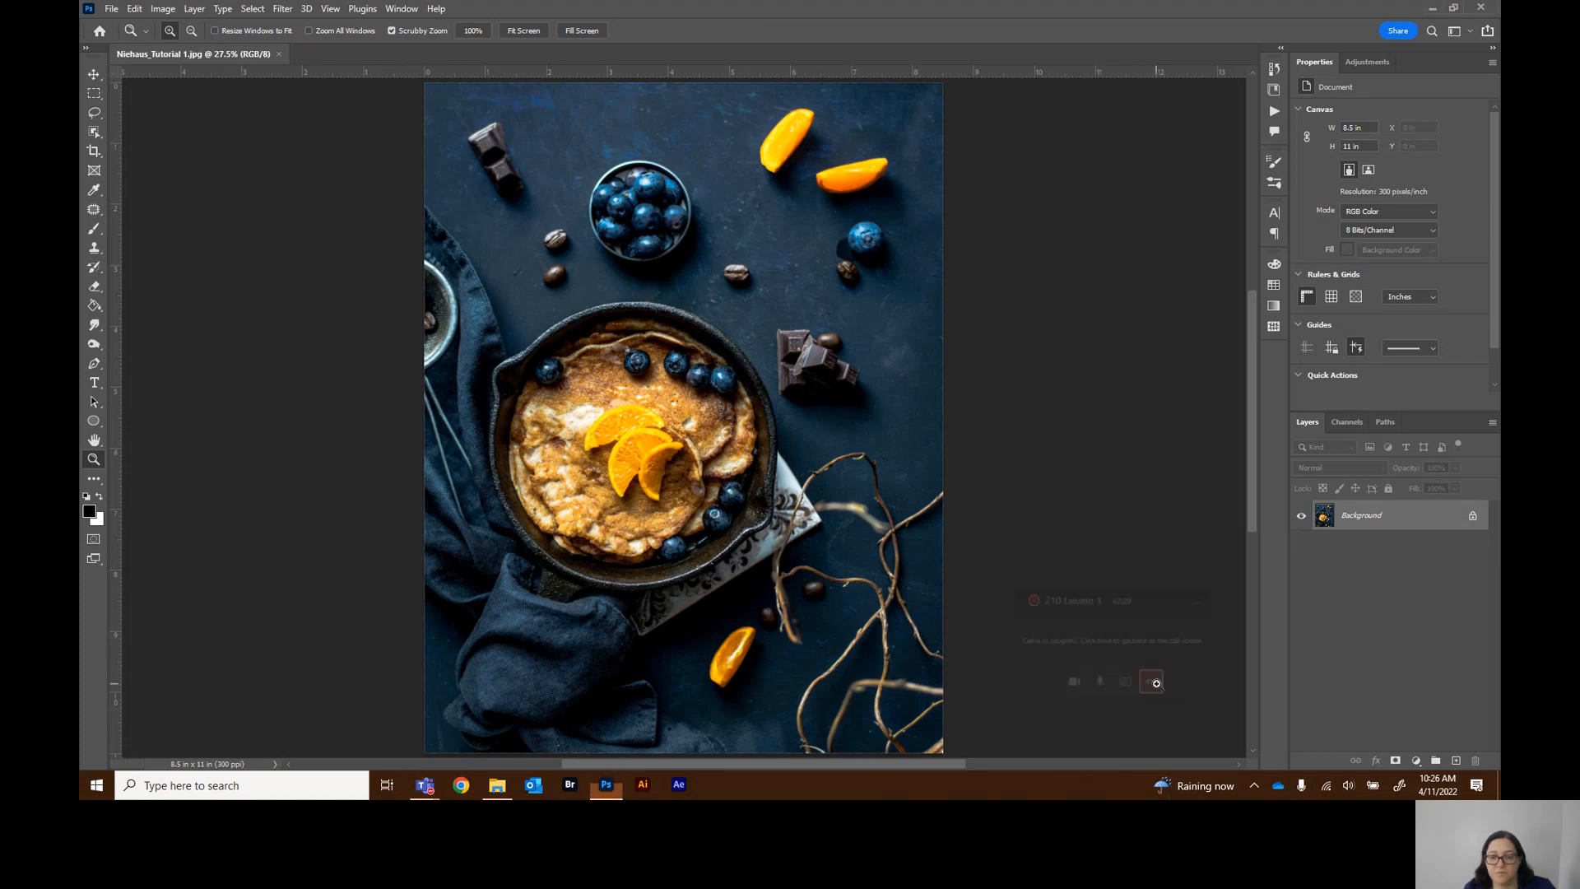